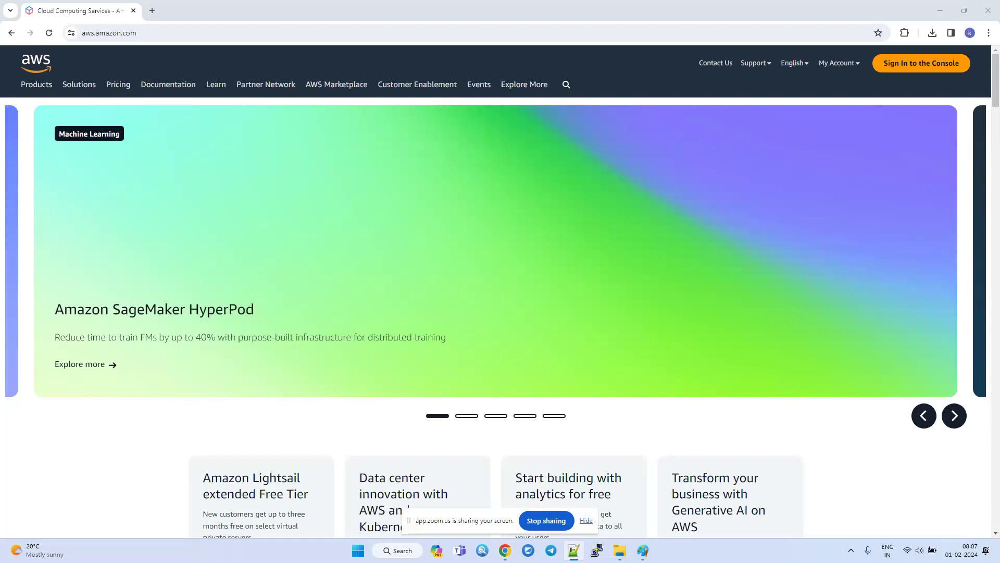
Enter the AWS console, open the EC2 Instances list and collapse the instance details pane.
{"action": "key", "text": "alt+Tab"}
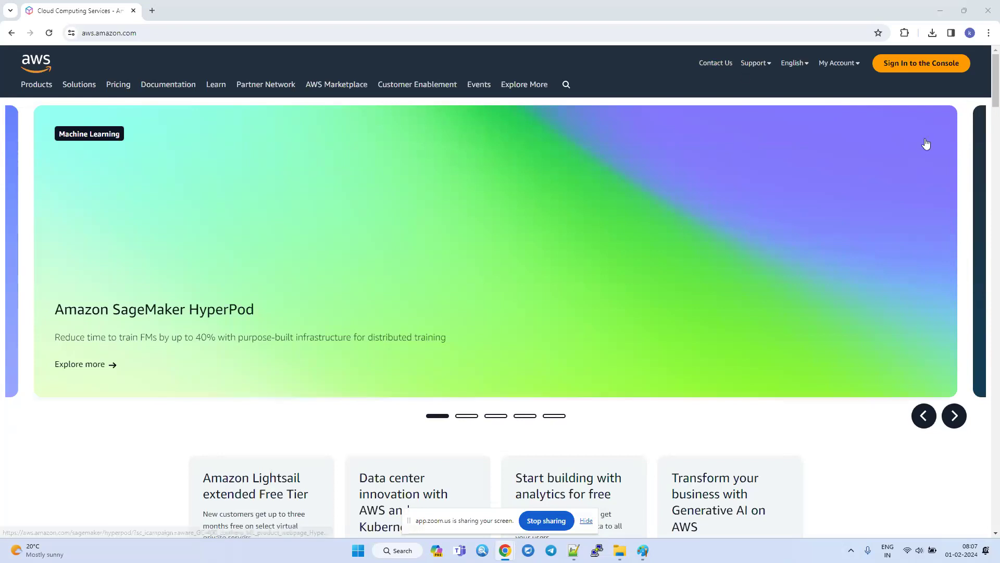
{"action": "left_click", "coordinate": [905, 68]}
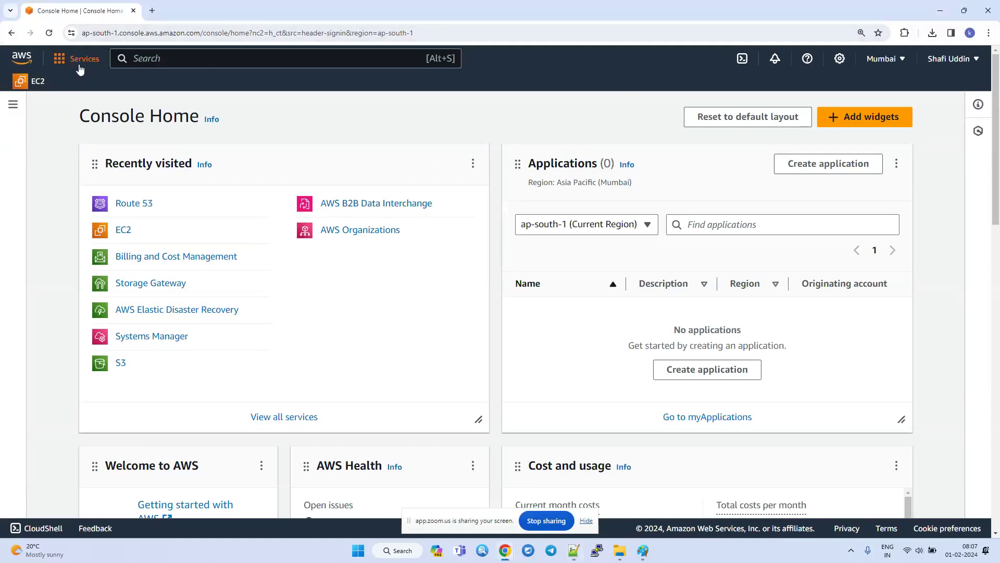
{"action": "left_click", "coordinate": [79, 69]}
{"action": "left_click", "coordinate": [301, 253]}
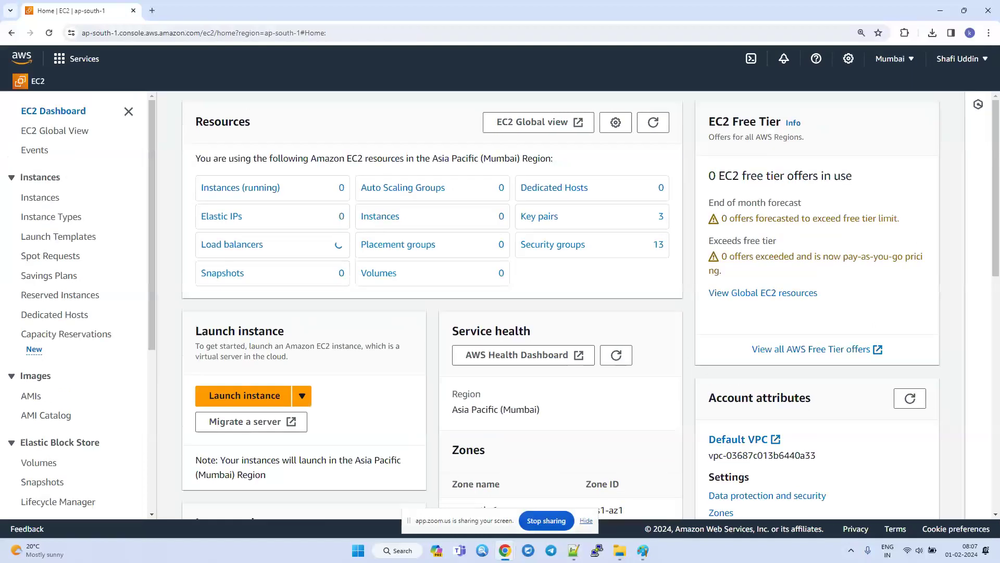
{"action": "left_click", "coordinate": [382, 218]}
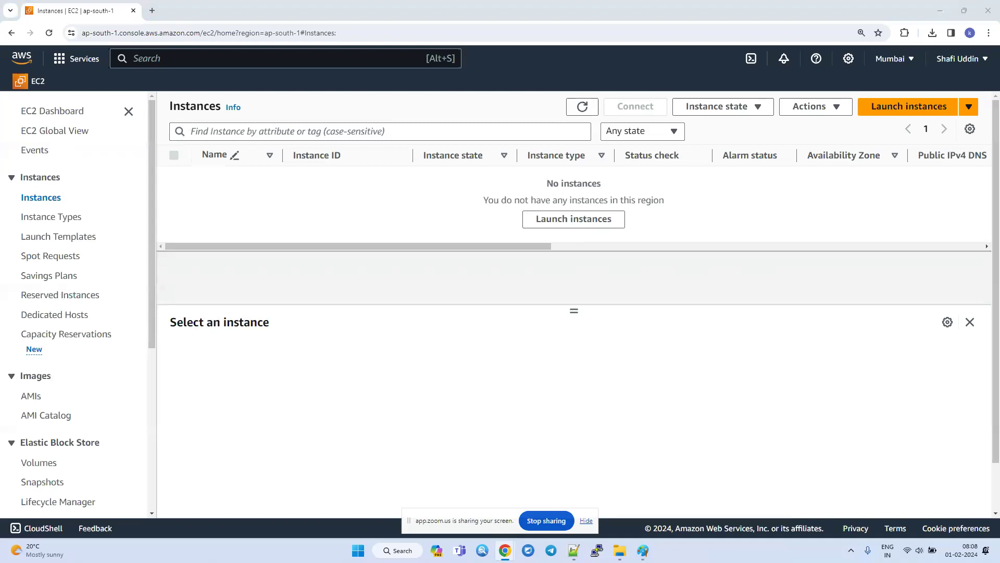
{"action": "left_click", "coordinate": [970, 323]}
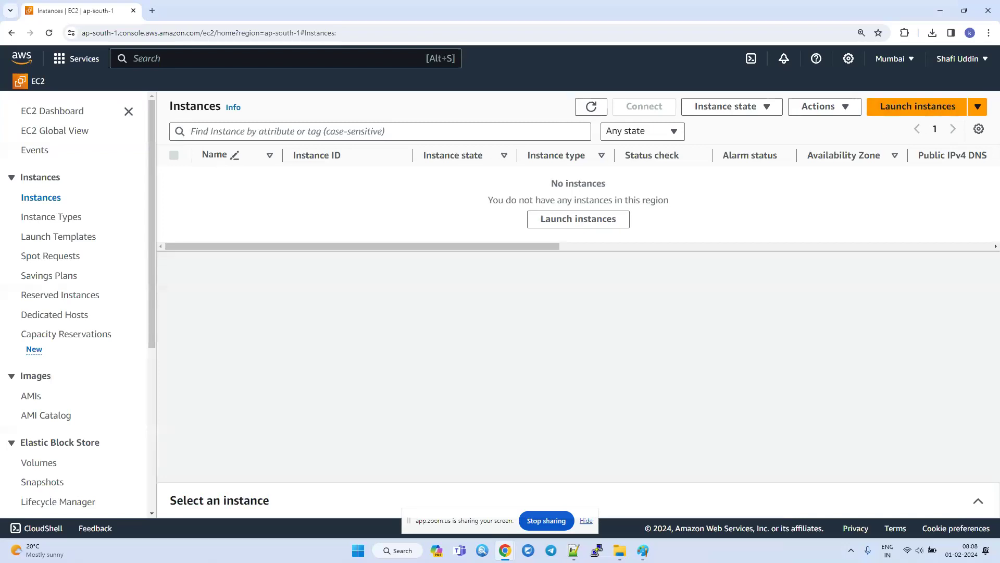
Start launching a new EC2 instance and name it windowsserver.
{"action": "left_click", "coordinate": [901, 108]}
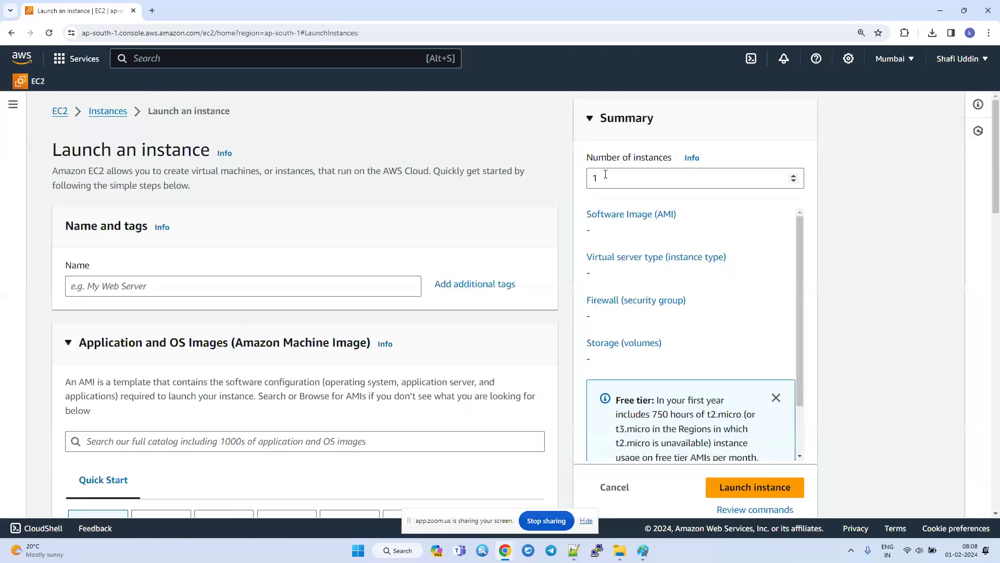
{"action": "left_click", "coordinate": [591, 176]}
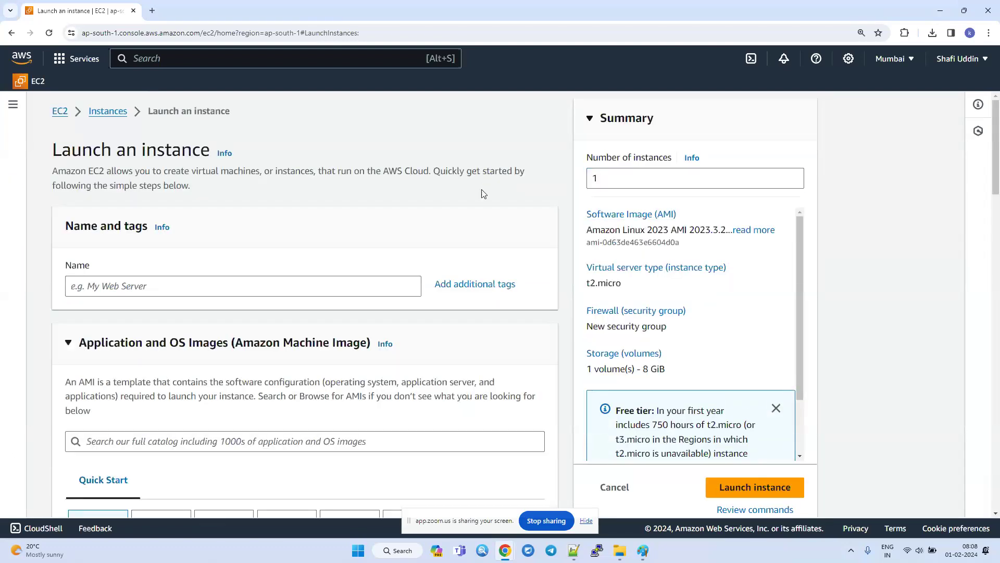
{"action": "left_click", "coordinate": [296, 284]}
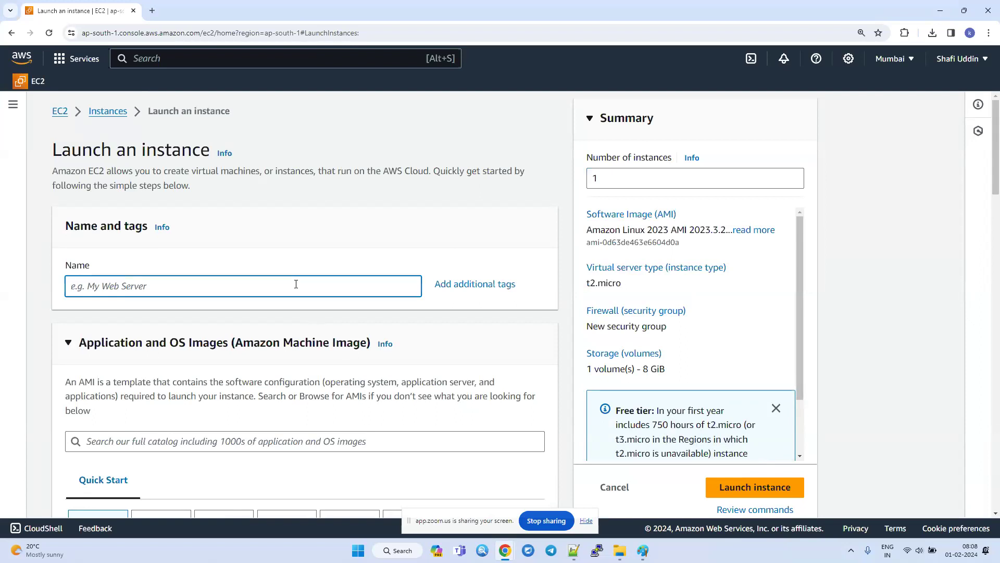
{"action": "type", "text": "linuxserver"}
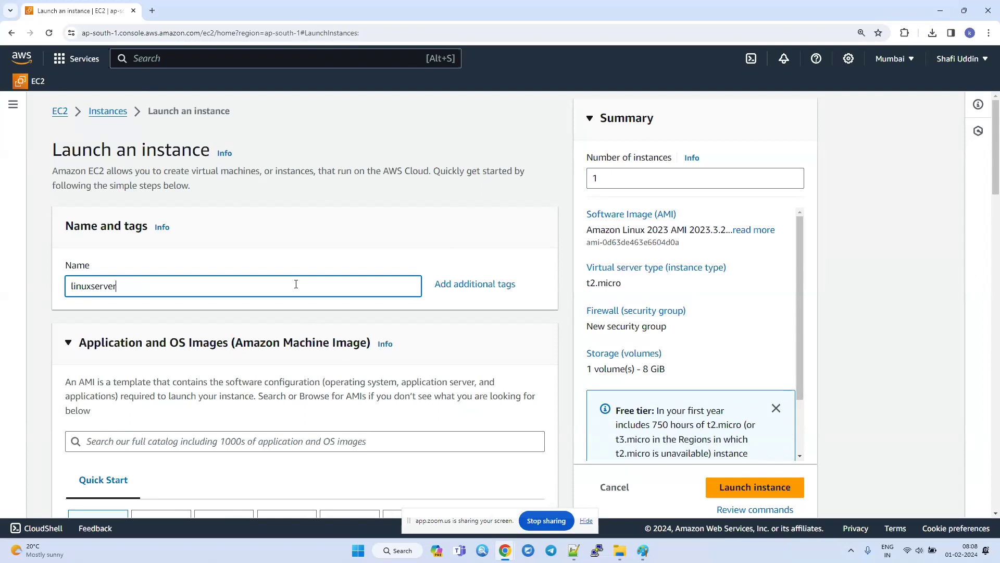
{"action": "key", "text": "ctrl+a"}
{"action": "key", "text": "BackSpace"}
{"action": "type", "text": "windowsserver"}
Choose the Windows quick-start image, Microsoft Windows Server 2022 Base, for the new instance.
{"action": "scroll", "coordinate": [521, 358], "scroll_direction": "down", "scroll_amount": 3}
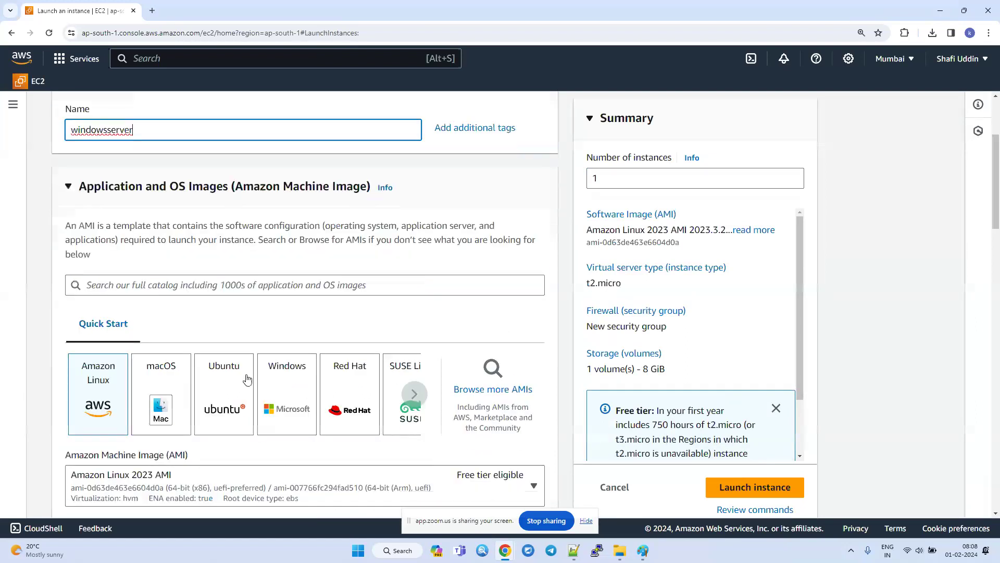
{"action": "left_click", "coordinate": [292, 399]}
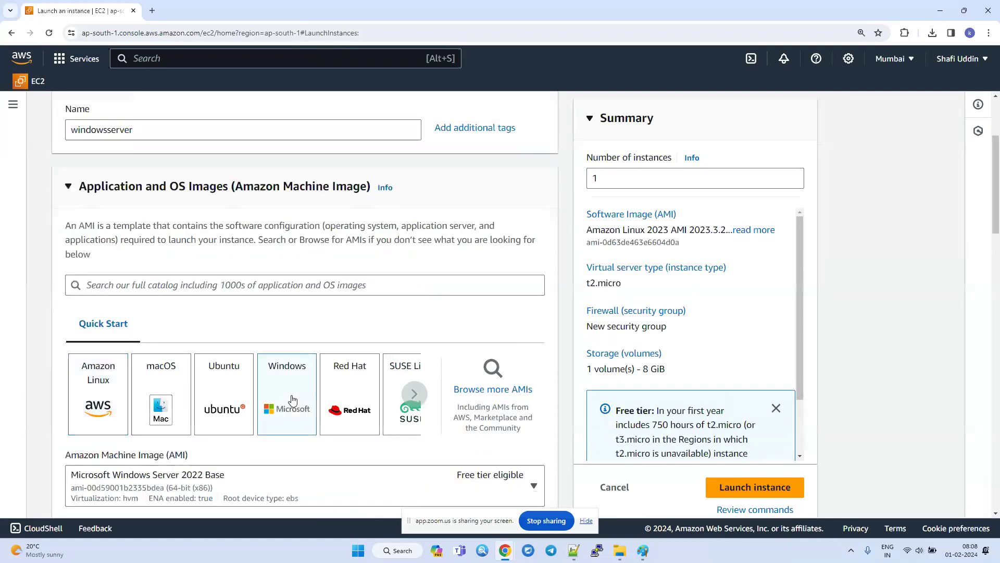
{"action": "scroll", "coordinate": [292, 404], "scroll_direction": "down", "scroll_amount": 4}
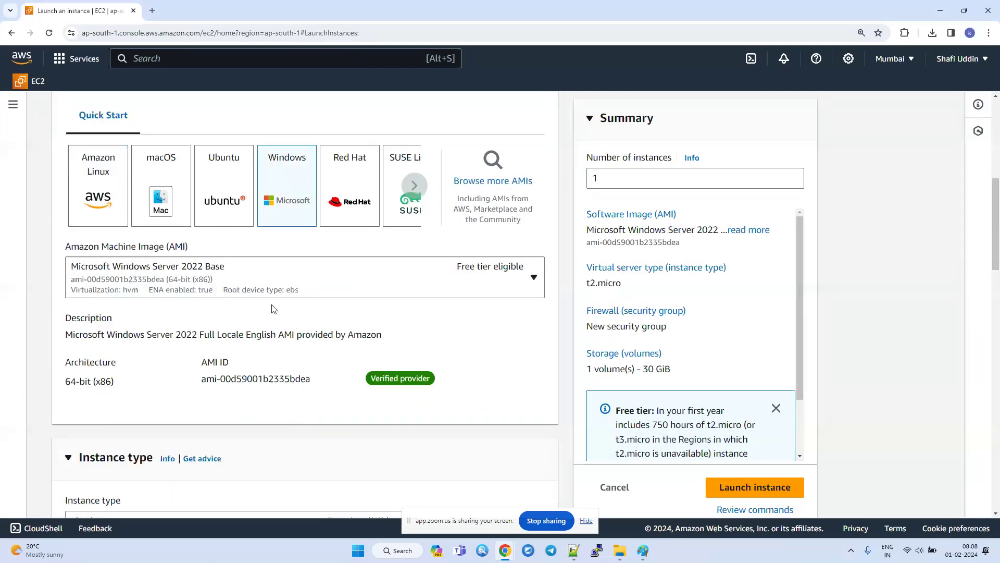
{"action": "scroll", "coordinate": [274, 309], "scroll_direction": "down", "scroll_amount": 3}
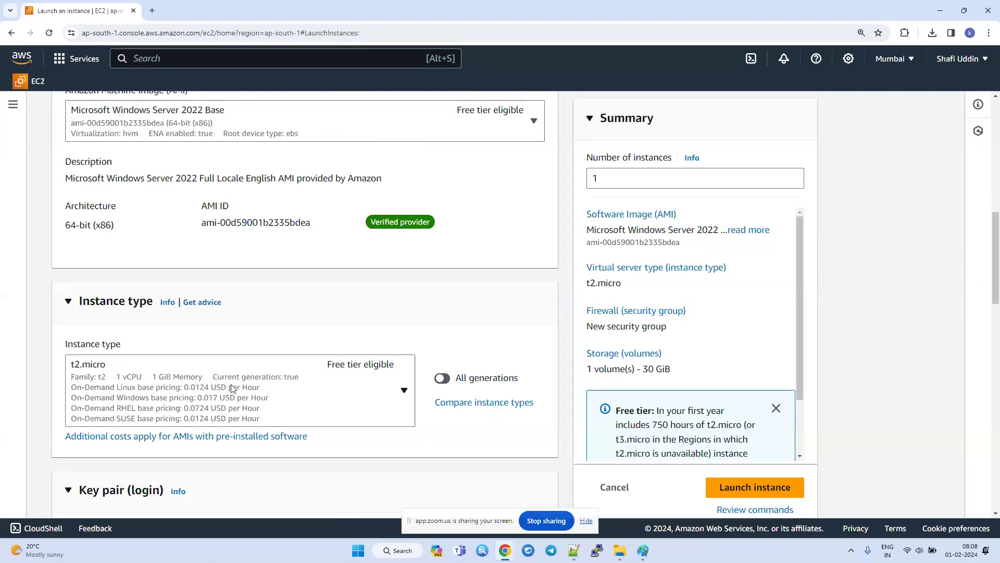
Create a new key pair named testab123 for logging in to the instance.
{"action": "scroll", "coordinate": [208, 436], "scroll_direction": "down", "scroll_amount": 4}
{"action": "left_click", "coordinate": [210, 382]}
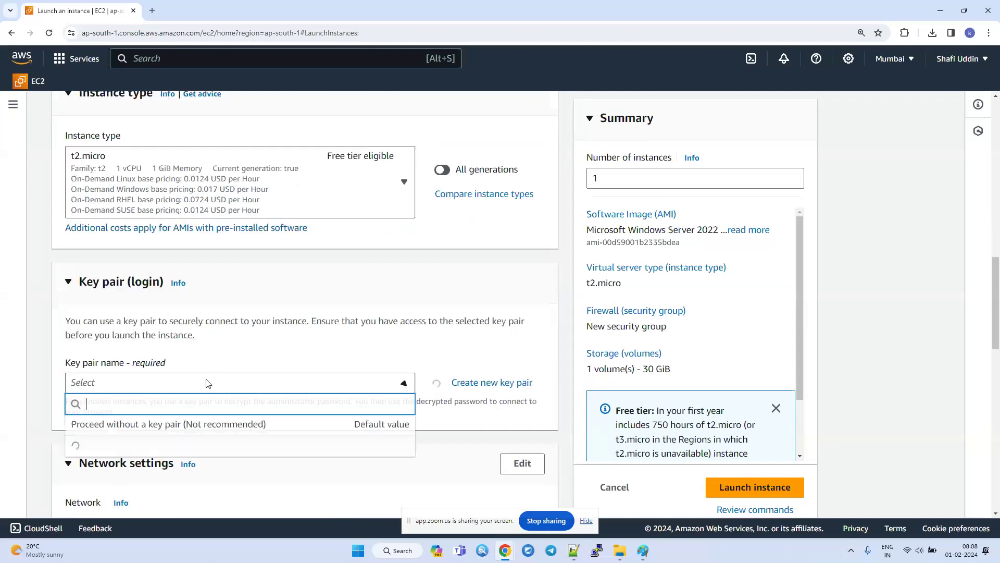
{"action": "left_click", "coordinate": [476, 385]}
{"action": "left_click", "coordinate": [476, 386]}
{"action": "type", "text": "testab123"}
{"action": "left_click", "coordinate": [649, 497]}
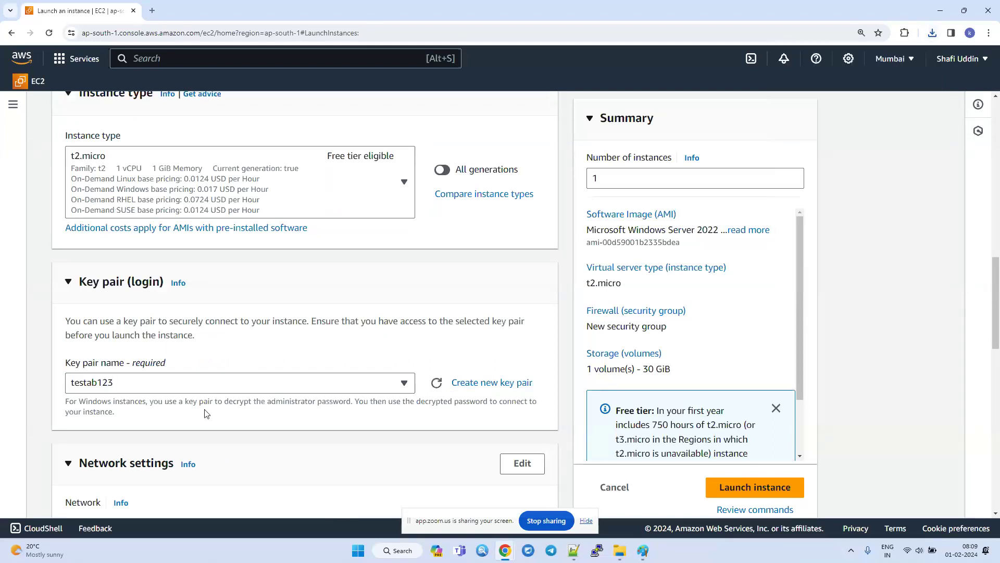
Try a root volume size of 50 GiB and set it back to 30 GiB.
{"action": "scroll", "coordinate": [205, 414], "scroll_direction": "down", "scroll_amount": 8}
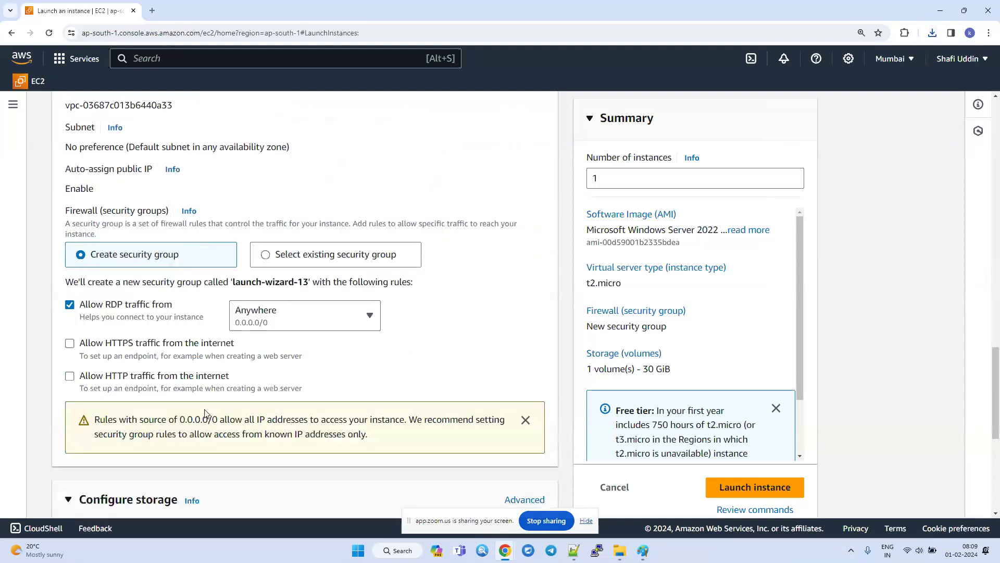
{"action": "scroll", "coordinate": [205, 413], "scroll_direction": "up", "scroll_amount": 2}
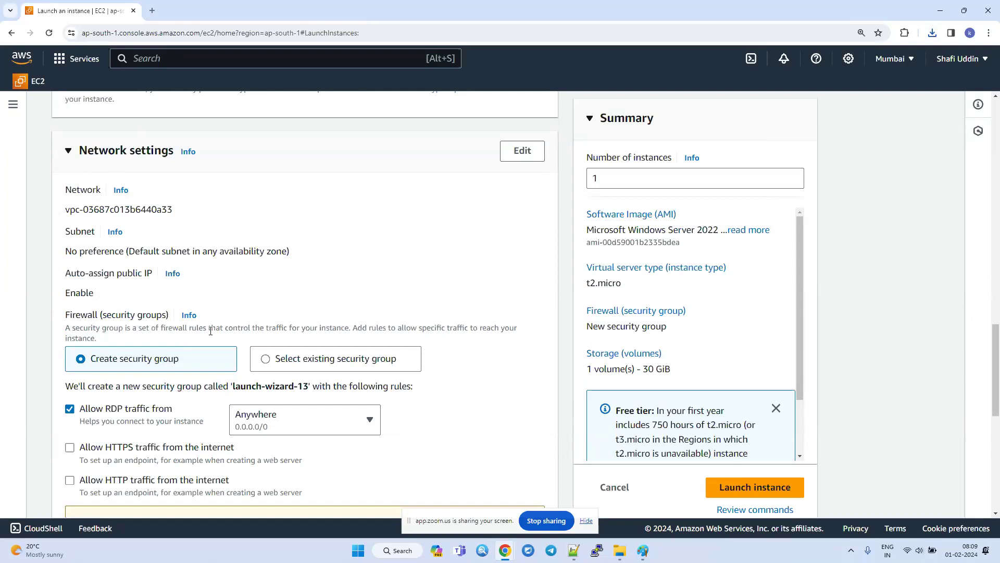
{"action": "scroll", "coordinate": [210, 331], "scroll_direction": "down", "scroll_amount": 7}
{"action": "left_click_drag", "start_coordinate": [97, 281], "coordinate": [83, 282]}
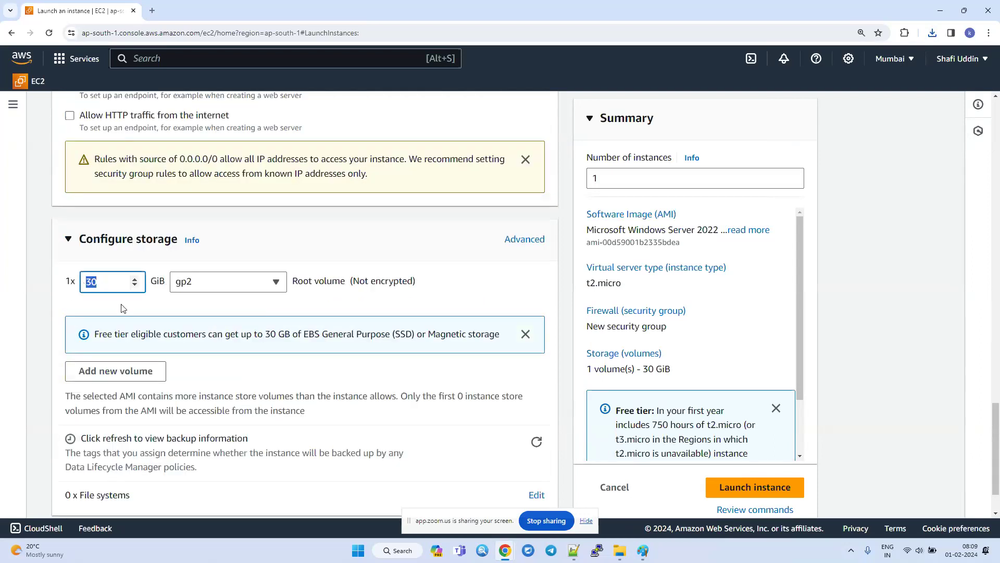
{"action": "type", "text": "50"}
{"action": "double_click", "coordinate": [109, 284]}
{"action": "type", "text": "30"}
{"action": "left_click", "coordinate": [393, 249]}
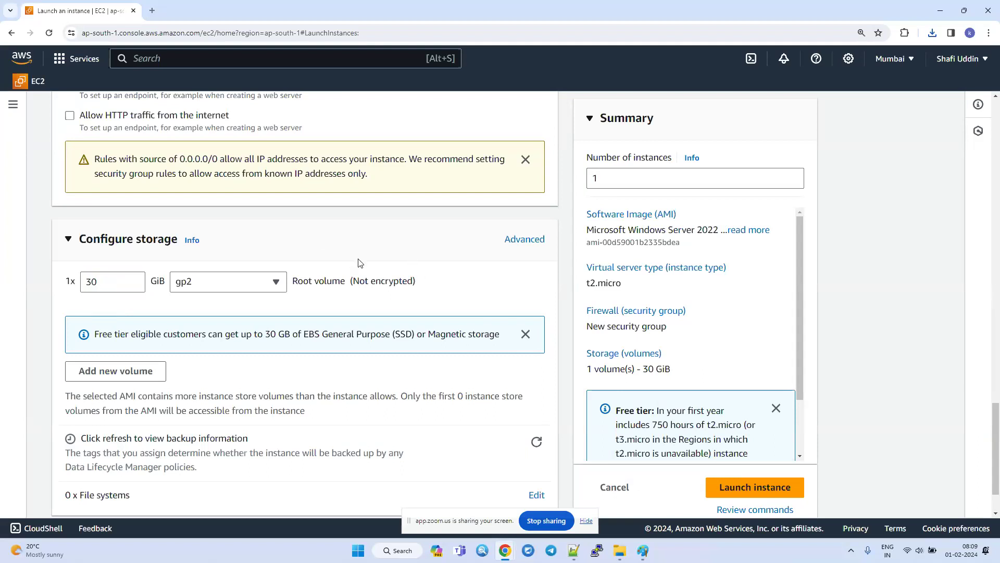
Launch the configured windowsserver instance and return to the Instances list.
{"action": "scroll", "coordinate": [245, 375], "scroll_direction": "down", "scroll_amount": 1}
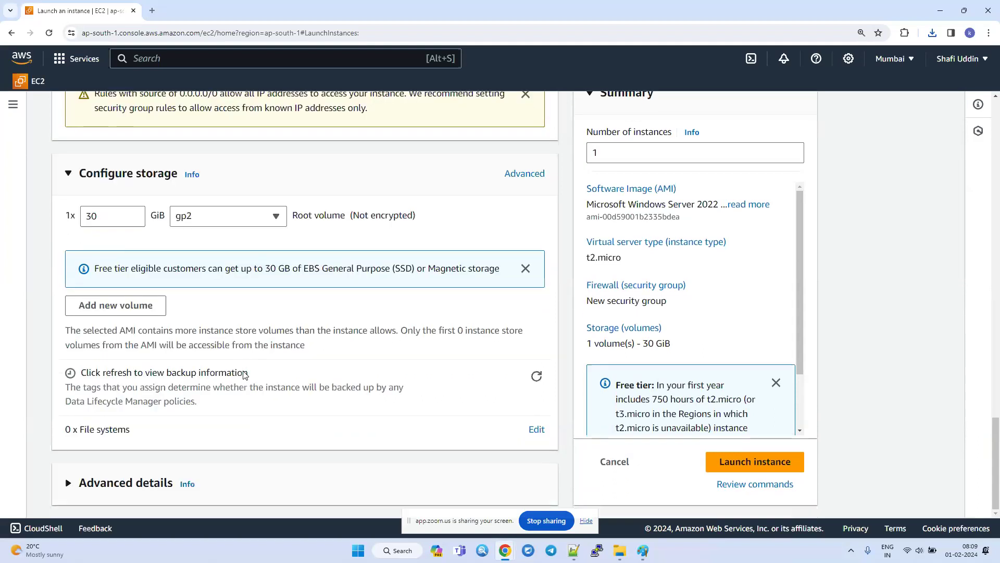
{"action": "left_click", "coordinate": [739, 464]}
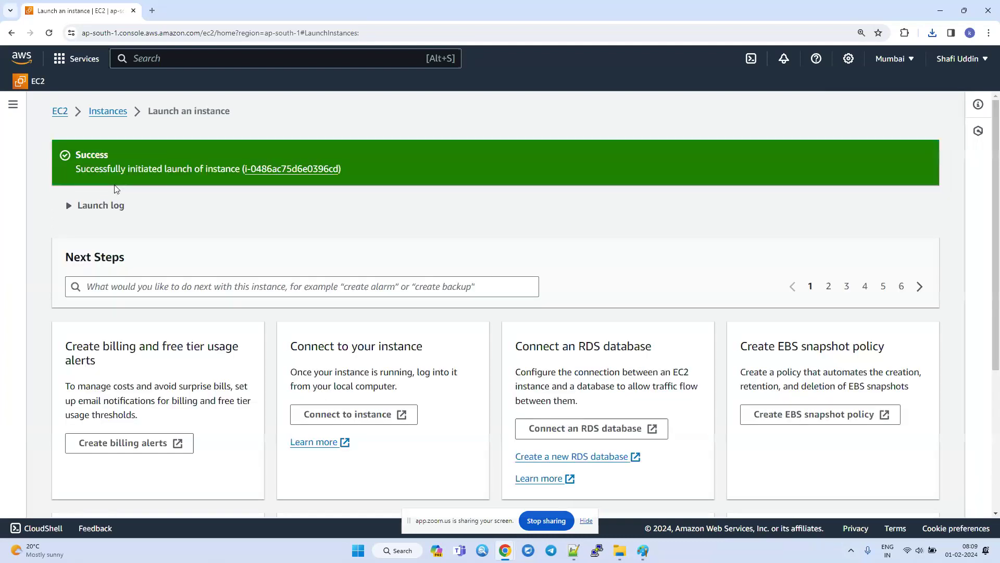
{"action": "left_click", "coordinate": [108, 112]}
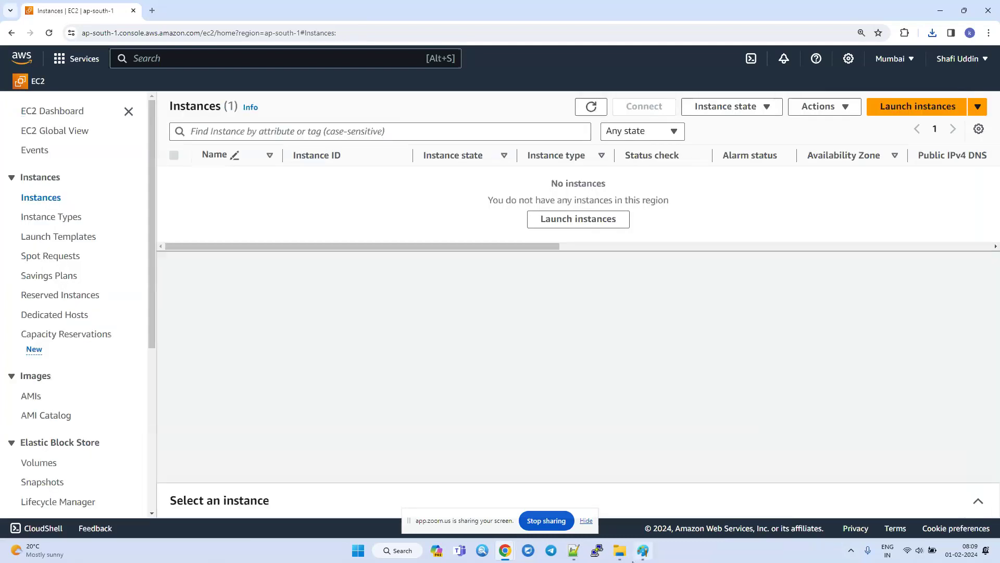
Open a new blank Paint canvas and switch back to the Instances list in Chrome.
{"action": "mouse_move", "coordinate": [645, 556]}
{"action": "left_click", "coordinate": [644, 556]}
{"action": "right_click", "coordinate": [644, 556]}
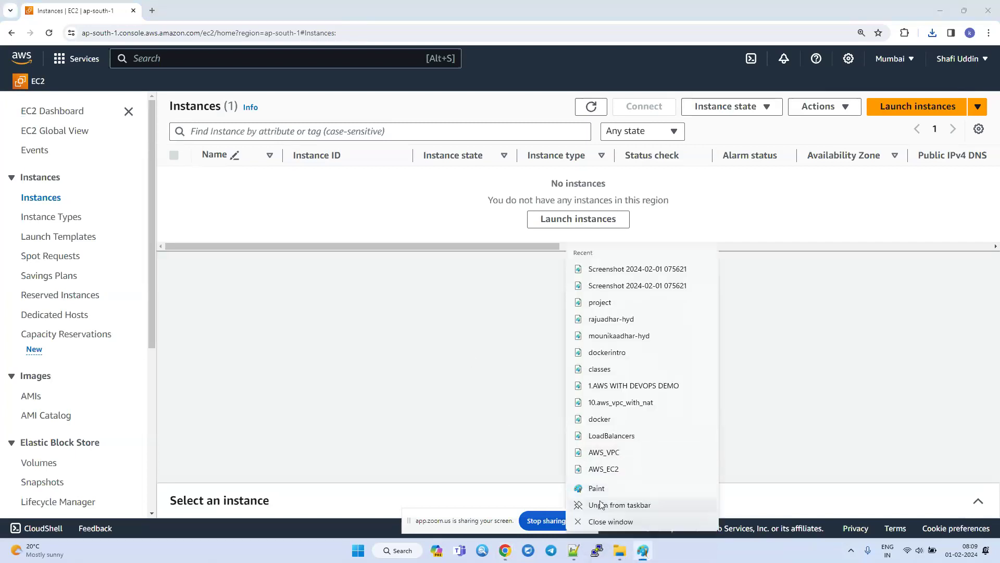
{"action": "left_click", "coordinate": [601, 489]}
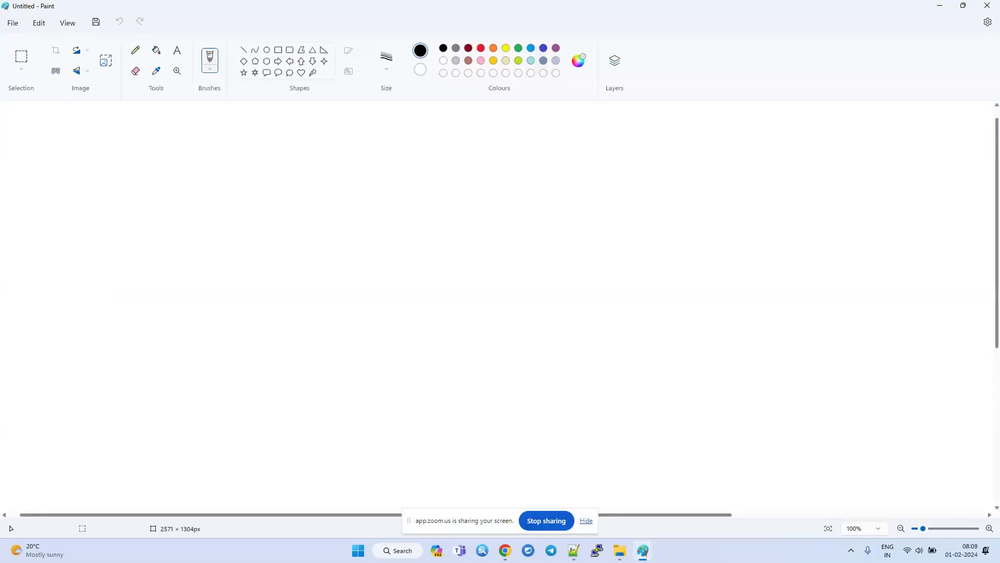
{"action": "key", "text": "alt+Tab"}
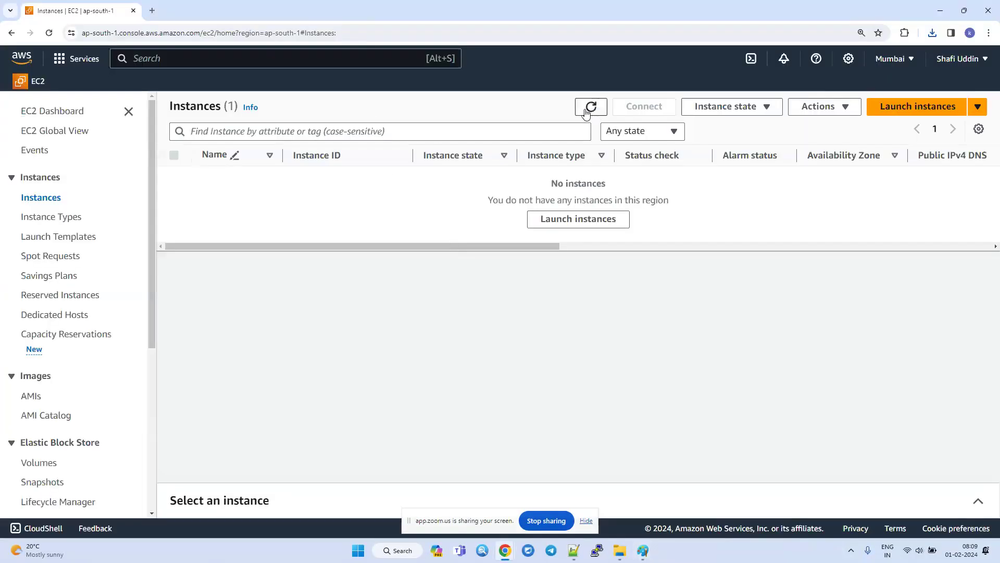
Refresh the Instances list, select windowsserver and show the state actions available for it.
{"action": "left_click", "coordinate": [590, 109]}
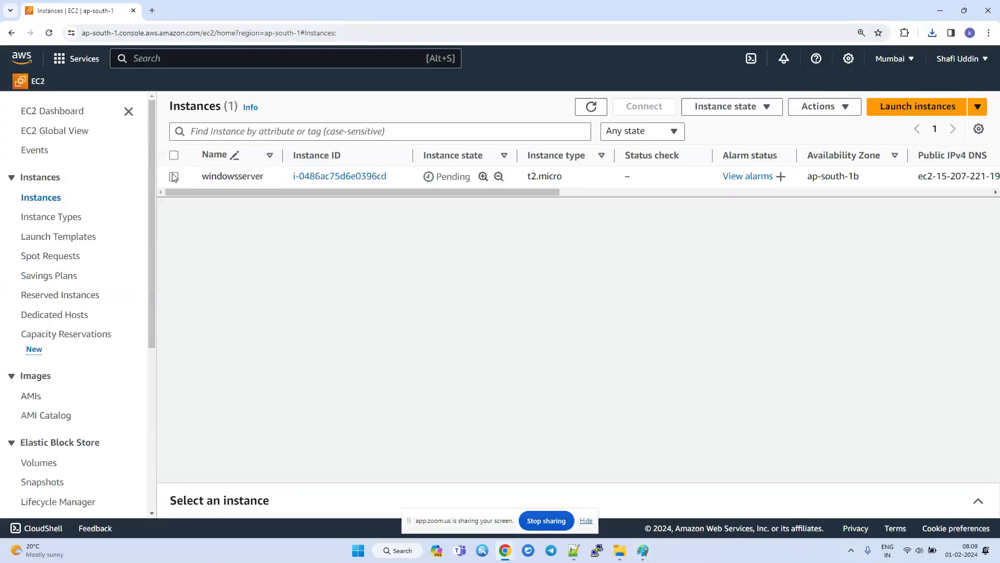
{"action": "left_click", "coordinate": [174, 177]}
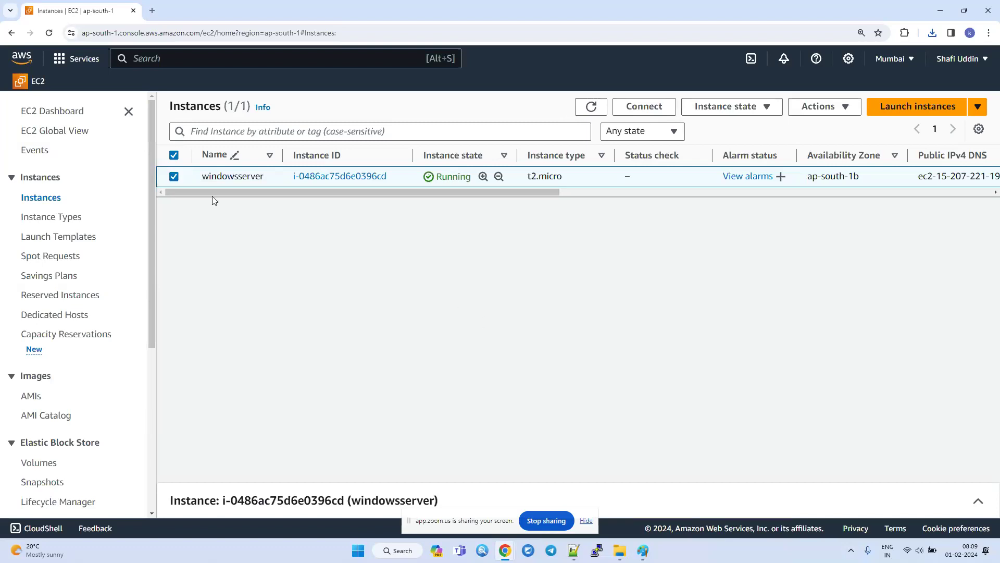
{"action": "left_click", "coordinate": [174, 177]}
{"action": "left_click", "coordinate": [174, 178]}
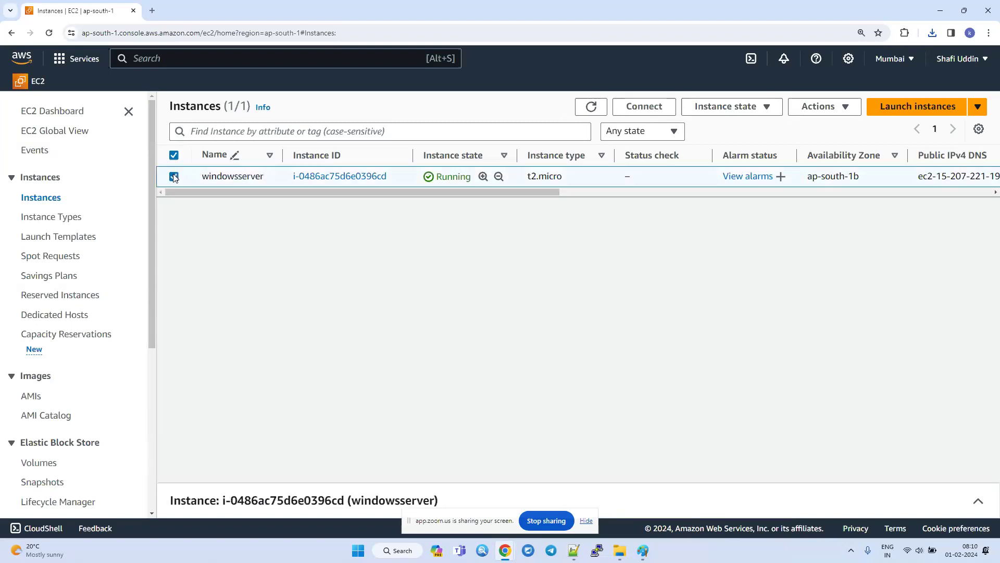
{"action": "double_click", "coordinate": [448, 178]}
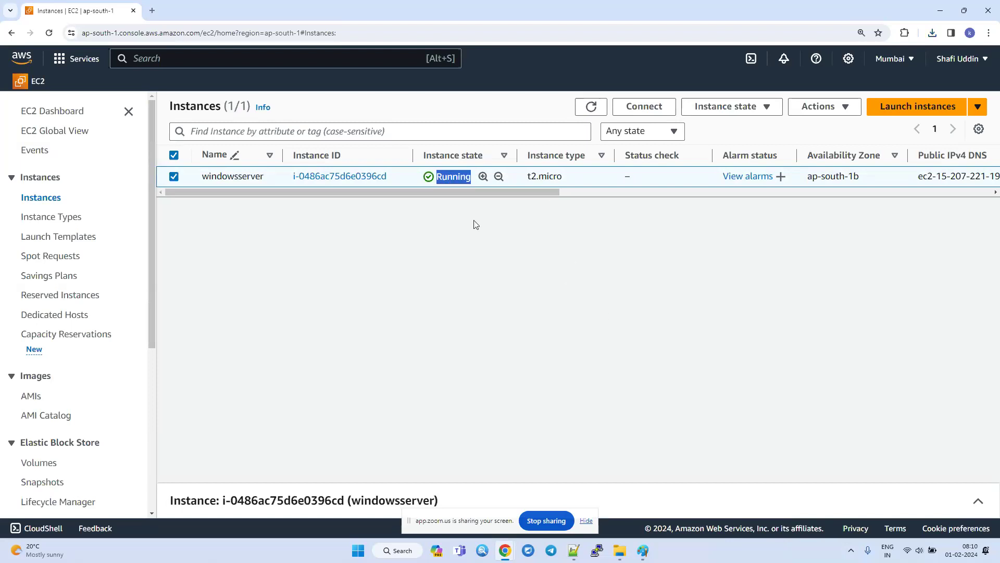
{"action": "left_click", "coordinate": [720, 108]}
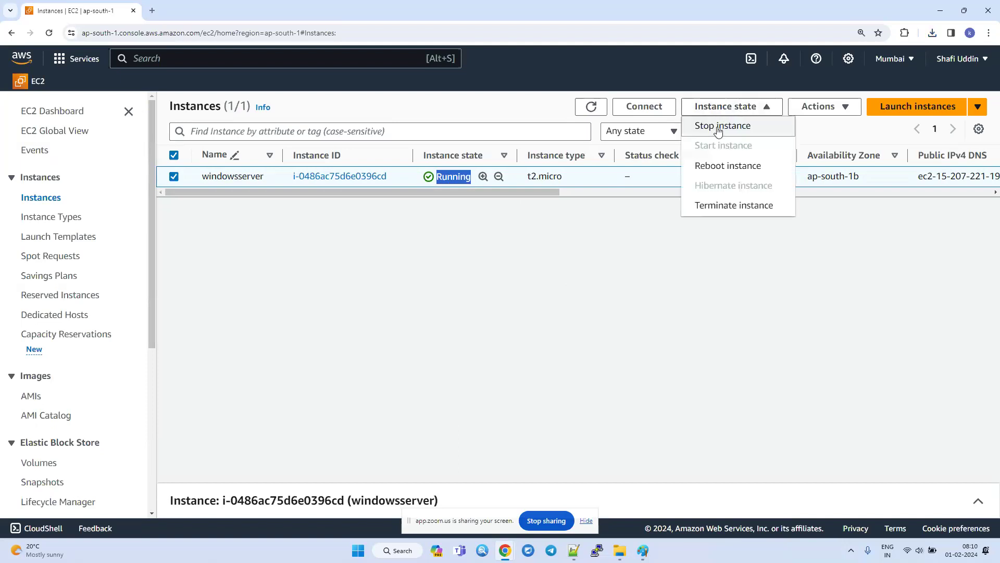
Switch to Notepad++ and write the heading "Instance States:" in the empty file, followed by a new line.
{"action": "left_click", "coordinate": [573, 550]}
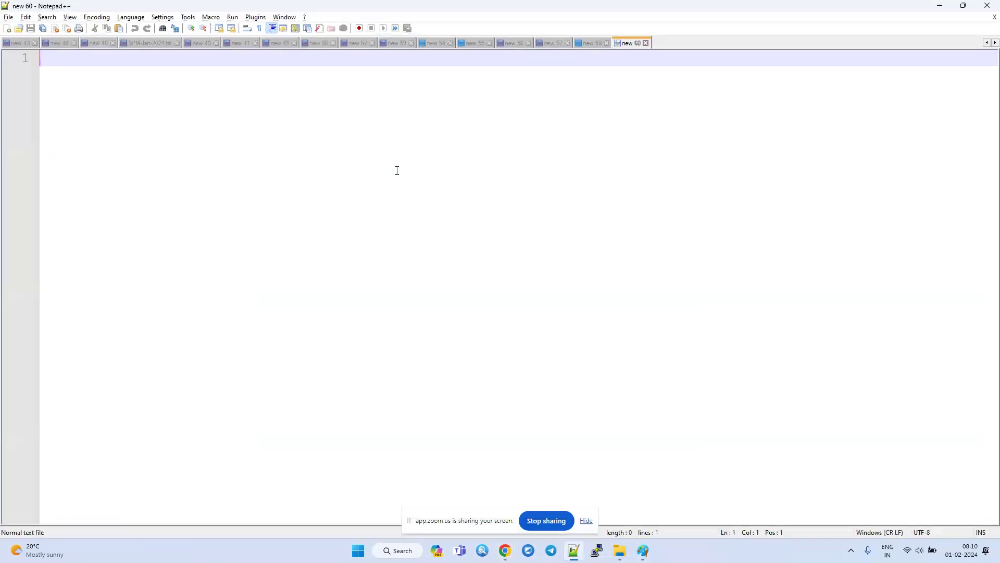
{"action": "type", "text": "nstan"}
{"action": "key", "text": "shift+Home"}
{"action": "type", "text": "Instance State"}
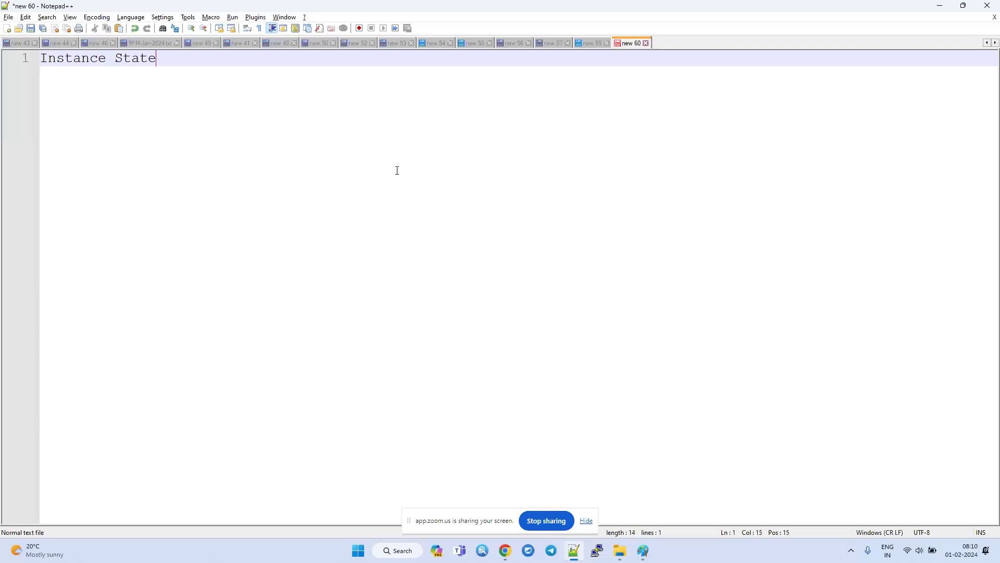
{"action": "type", "text": "s:"}
{"action": "key", "text": "Return"}
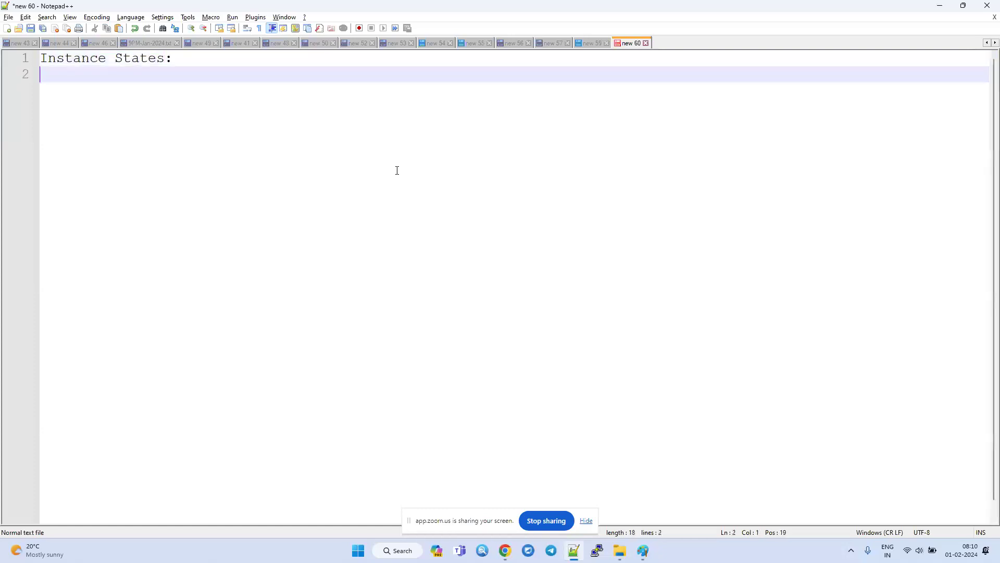
List "Running" and "Pending" on separate lines below the heading.
{"action": "type", "text": "Running"}
{"action": "key", "text": "Return"}
{"action": "type", "text": "Pending"}
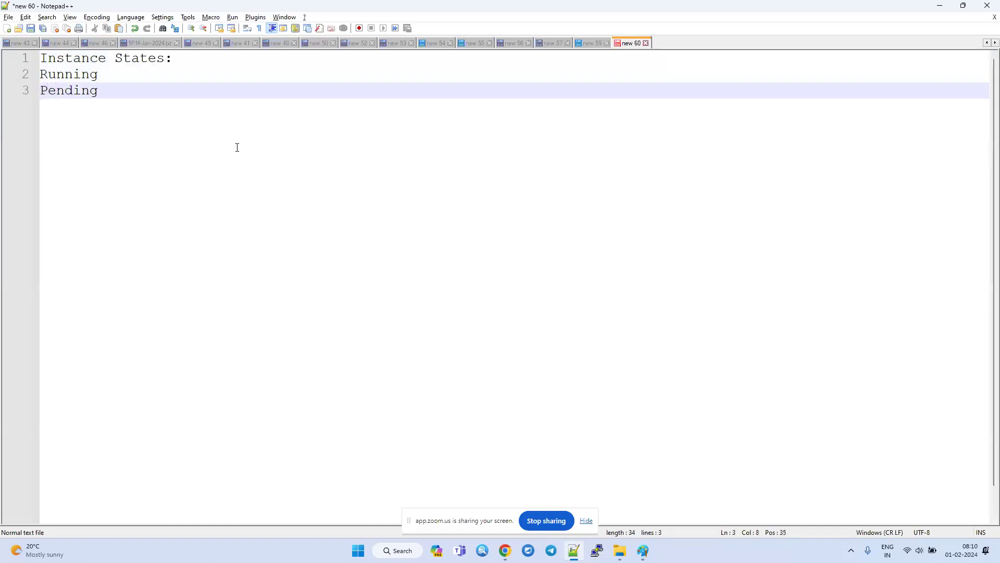
Move "Pending" above "Running", directly below the heading, and place the cursor on the empty last line.
{"action": "double_click", "coordinate": [48, 90]}
{"action": "key", "text": "ctrl+x"}
{"action": "left_click", "coordinate": [217, 57]}
{"action": "key", "text": "Return"}
{"action": "key", "text": "ctrl+v"}
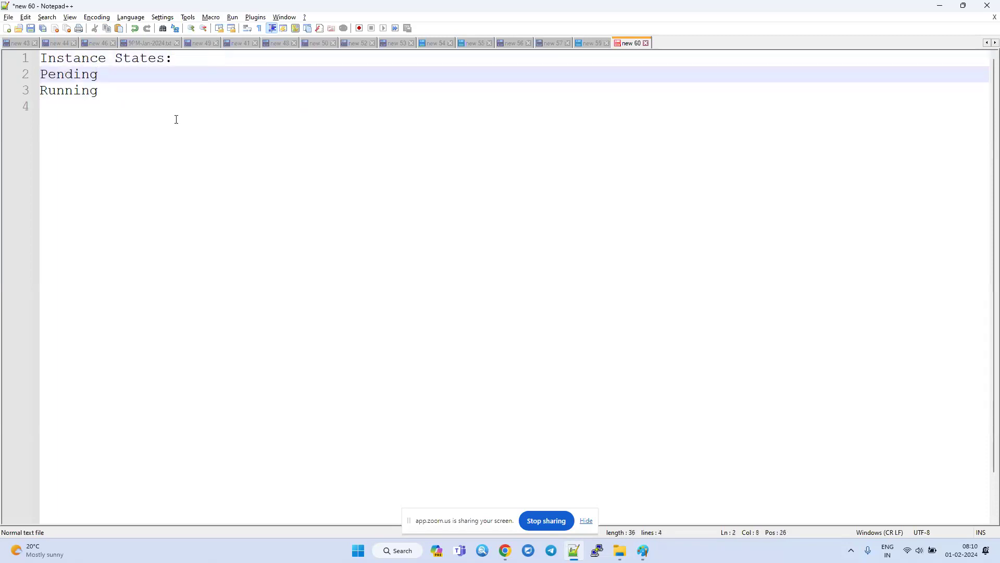
{"action": "left_click", "coordinate": [176, 119]}
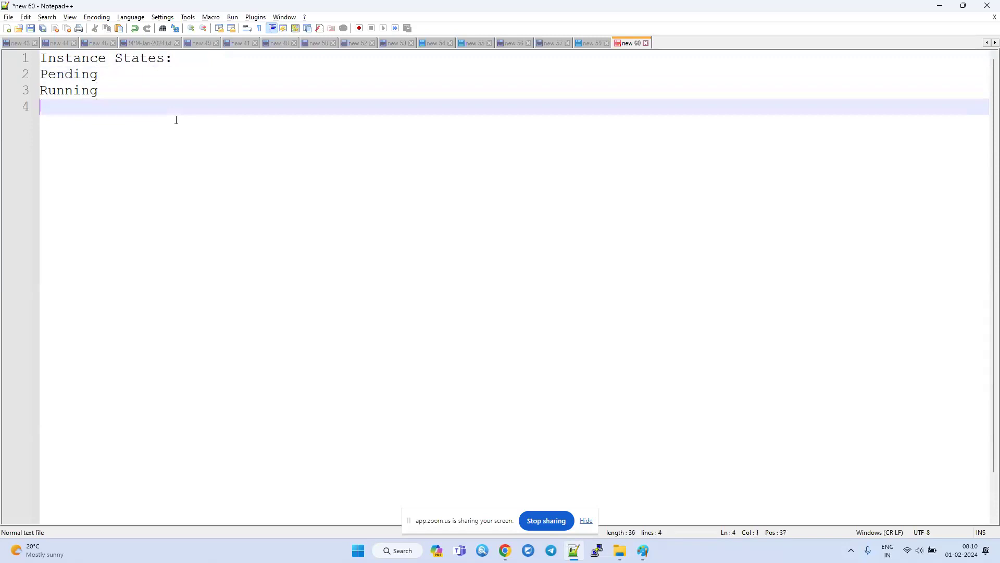
Add the state "shutdowing" on the line below "Running" and start a new line.
{"action": "type", "text": "stopping"}
{"action": "key", "text": "BackSpace"}
{"action": "key", "text": "BackSpace"}
{"action": "key", "text": "BackSpace"}
{"action": "key", "text": "BackSpace"}
{"action": "key", "text": "BackSpace"}
{"action": "key", "text": "BackSpace"}
{"action": "key", "text": "BackSpace"}
{"action": "type", "text": "ho"}
{"action": "key", "text": "BackSpace"}
{"action": "type", "text": "utdow"}
{"action": "key", "text": "BackSpace"}
{"action": "key", "text": "BackSpace"}
{"action": "type", "text": "dowing"}
{"action": "key", "text": "Return"}
List "Stopped" and "Terminated" on separate lines below "shutdowing".
{"action": "type", "text": "Stoppin"}
{"action": "key", "text": "BackSpace"}
{"action": "key", "text": "BackSpace"}
{"action": "type", "text": "ed"}
{"action": "key", "text": "Return"}
{"action": "type", "text": "Tr"}
{"action": "key", "text": "BackSpace"}
{"action": "type", "text": "er"}
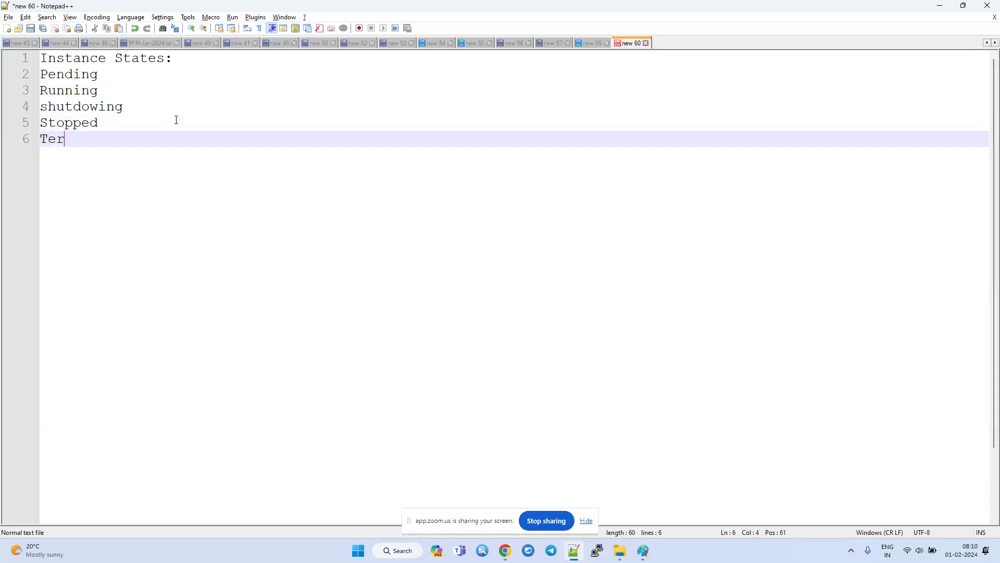
{"action": "type", "text": "mintat"}
{"action": "type", "text": "ed"}
{"action": "key", "text": "BackSpace"}
{"action": "key", "text": "BackSpace"}
{"action": "type", "text": "ated"}
{"action": "key", "text": "Left"}
{"action": "key", "text": "Left"}
{"action": "key", "text": "BackSpace"}
Insert the state "stopping" on its own line between "shutdowing" and "Stopped".
{"action": "key", "text": "Up"}
{"action": "key", "text": "Left"}
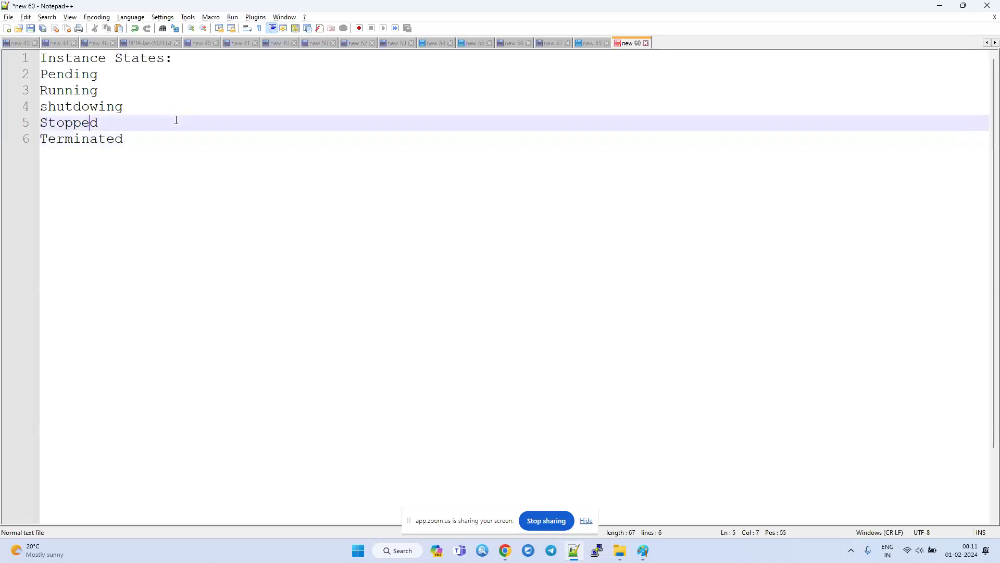
{"action": "key", "text": "Left"}
{"action": "key", "text": "Left"}
{"action": "key", "text": "Left"}
{"action": "key", "text": "Left"}
{"action": "key", "text": "Left"}
{"action": "key", "text": "Left"}
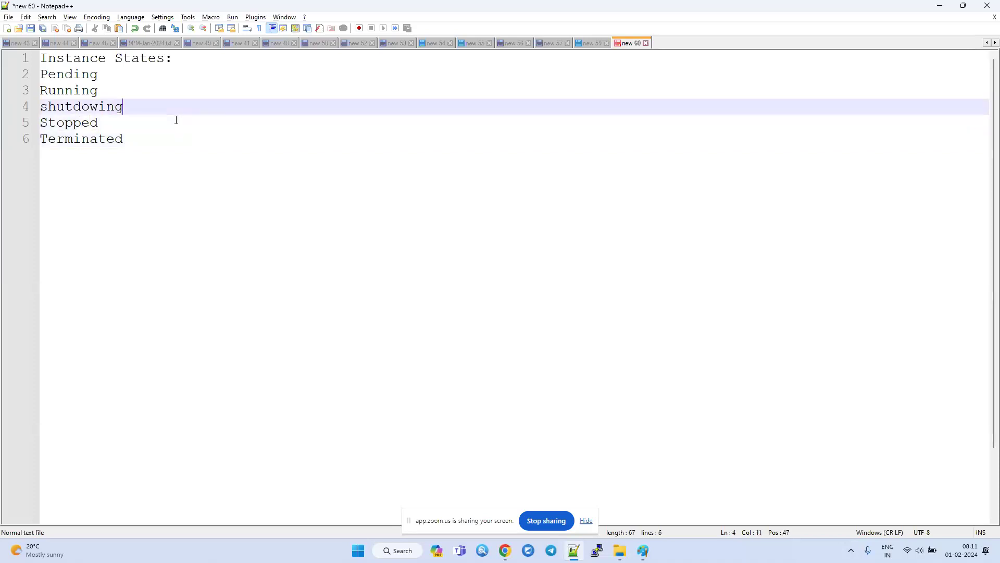
{"action": "key", "text": "Return"}
{"action": "type", "text": "stop"}
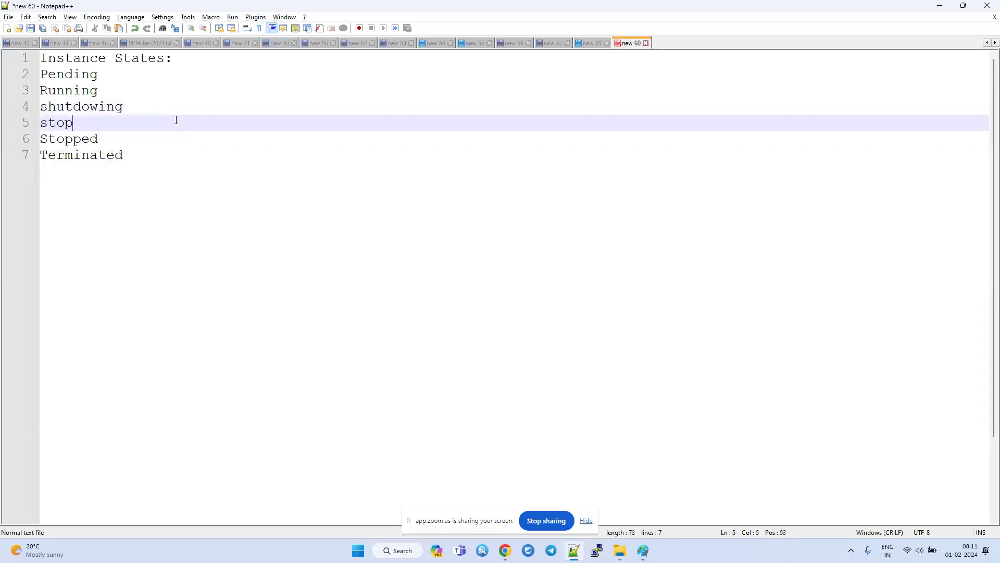
{"action": "type", "text": "ping"}
Append "- pay" to the "stopping" line and to the "Running" line.
{"action": "double_click", "coordinate": [83, 92]}
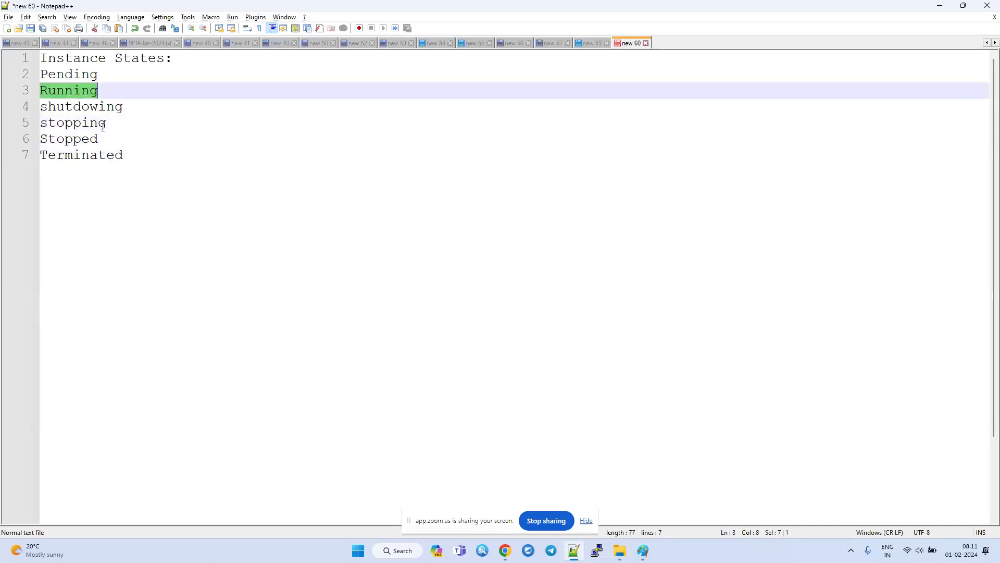
{"action": "double_click", "coordinate": [118, 121]}
{"action": "left_click", "coordinate": [118, 121]}
{"action": "type", "text": "- pay"}
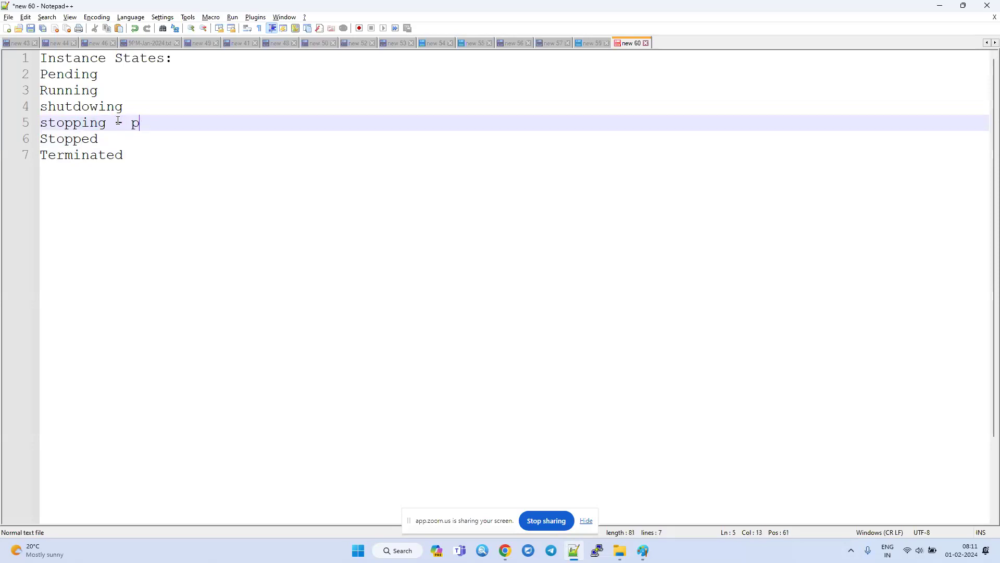
{"action": "double_click", "coordinate": [141, 124]}
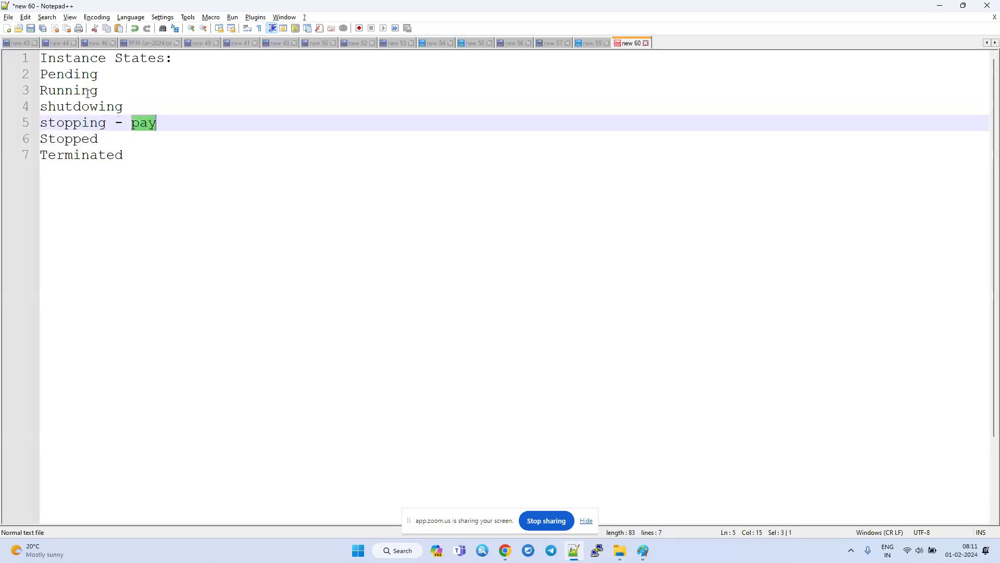
{"action": "left_click", "coordinate": [101, 91]}
{"action": "type", "text": "- pay"}
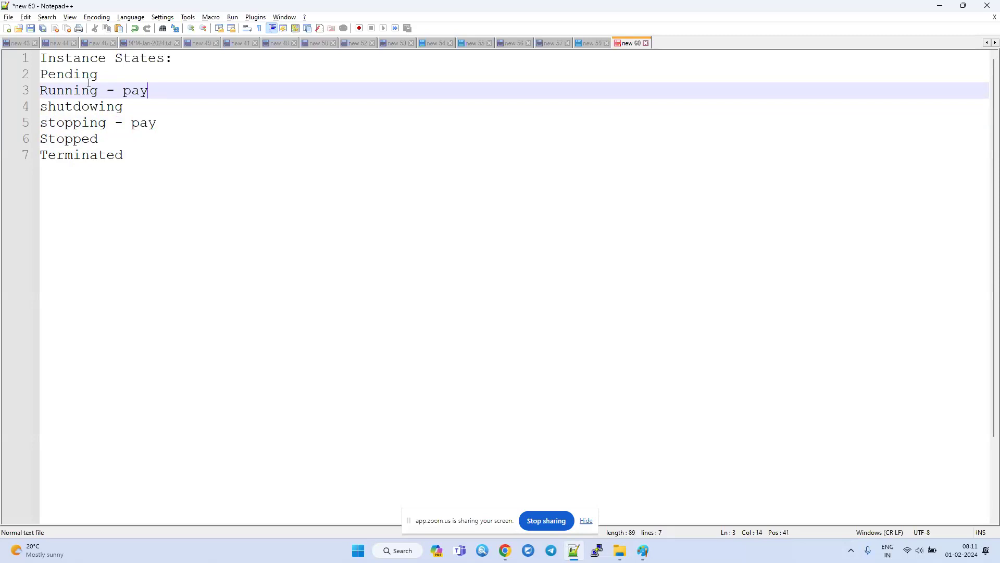
Switch to the EC2 console in Chrome and enlarge the details pane of the windowsserver instance.
{"action": "left_click_drag", "start_coordinate": [41, 91], "coordinate": [171, 89]}
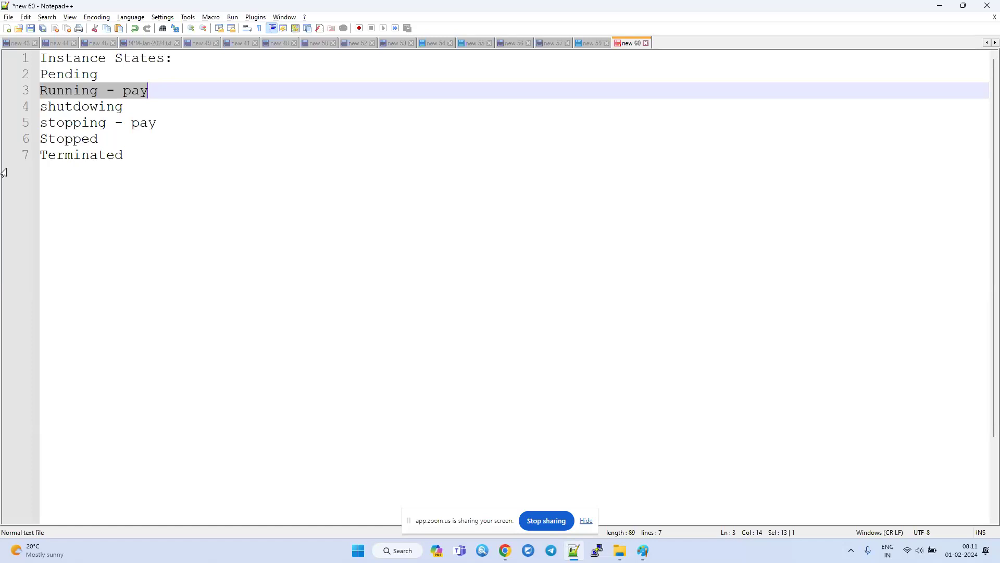
{"action": "key", "text": "alt+Tab"}
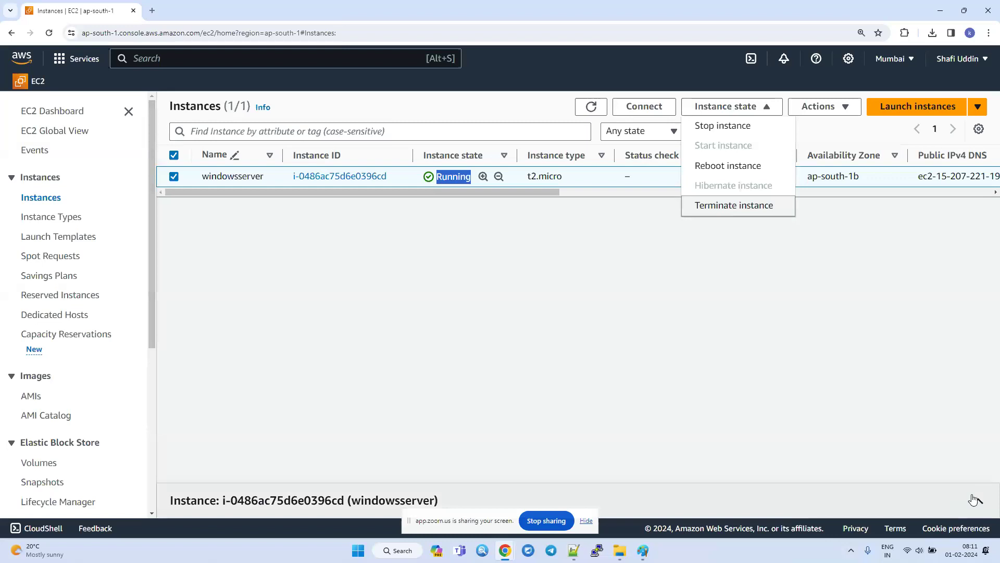
{"action": "left_click", "coordinate": [978, 501]}
{"action": "left_click", "coordinate": [573, 312]}
{"action": "left_click_drag", "start_coordinate": [573, 312], "coordinate": [573, 257]}
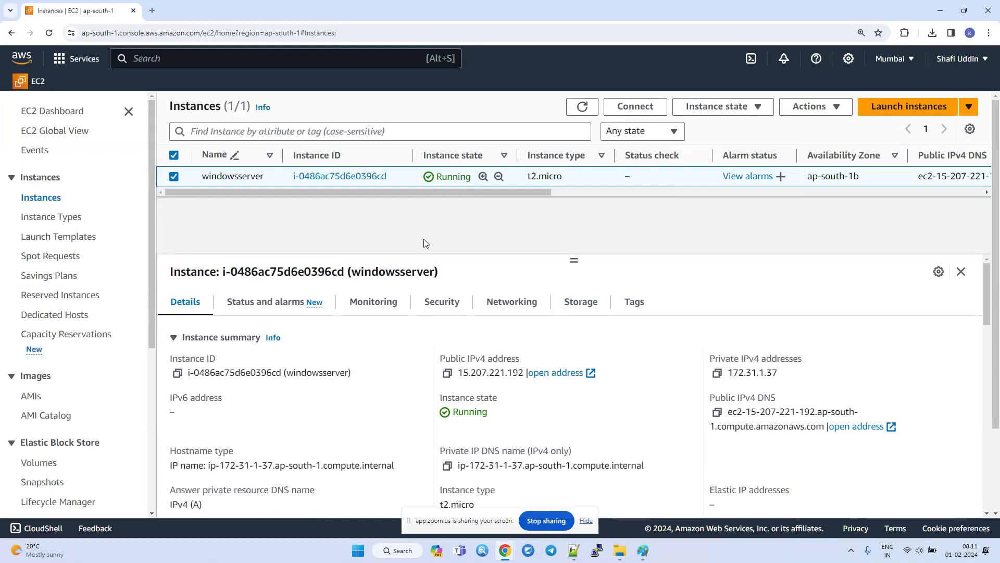
Switch to Notepad++ and move the "stopping - pay" line directly below "Running - pay", removing the empty line left behind.
{"action": "key", "text": "alt+Tab"}
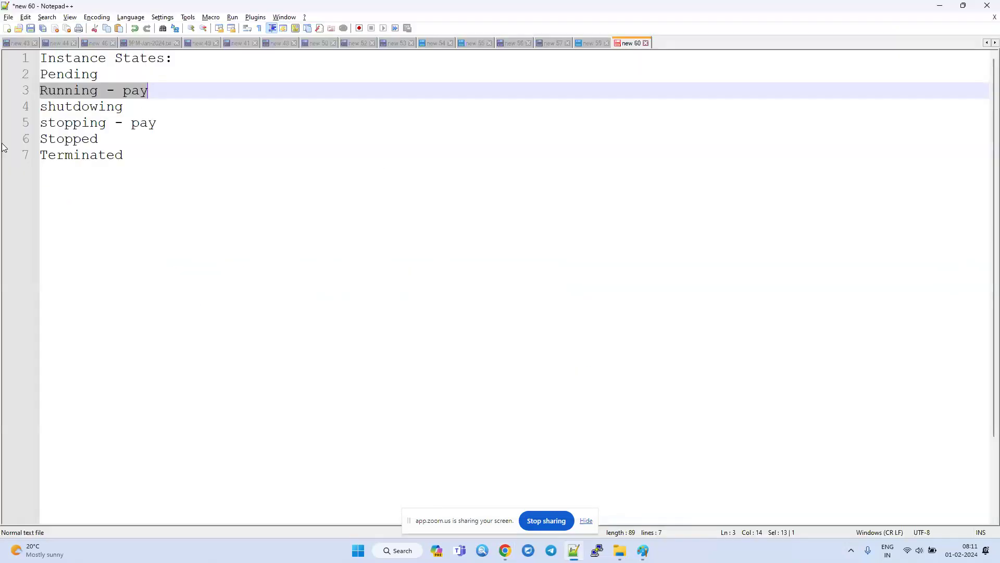
{"action": "left_click", "coordinate": [158, 123]}
{"action": "key", "text": "shift+Home"}
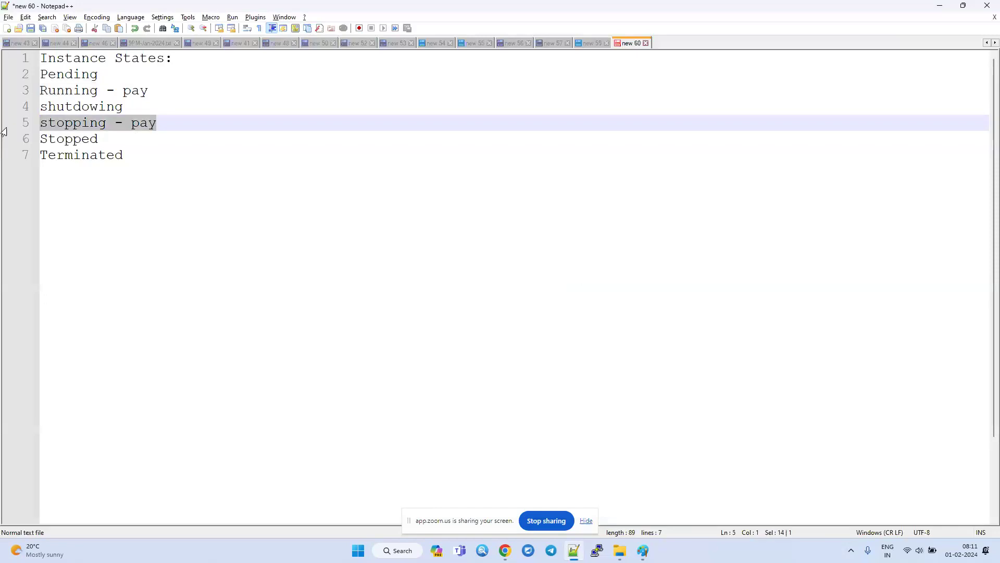
{"action": "key", "text": "BackSpace"}
{"action": "left_click", "coordinate": [156, 92]}
{"action": "key", "text": "Return"}
{"action": "key", "text": "ctrl+v"}
{"action": "left_click", "coordinate": [79, 137]}
{"action": "key", "text": "BackSpace"}
Move the "Running - pay" and "stopping - pay" lines to the end of the list, below "Terminated".
{"action": "left_click_drag", "start_coordinate": [156, 107], "coordinate": [2, 93]}
{"action": "key", "text": "BackSpace"}
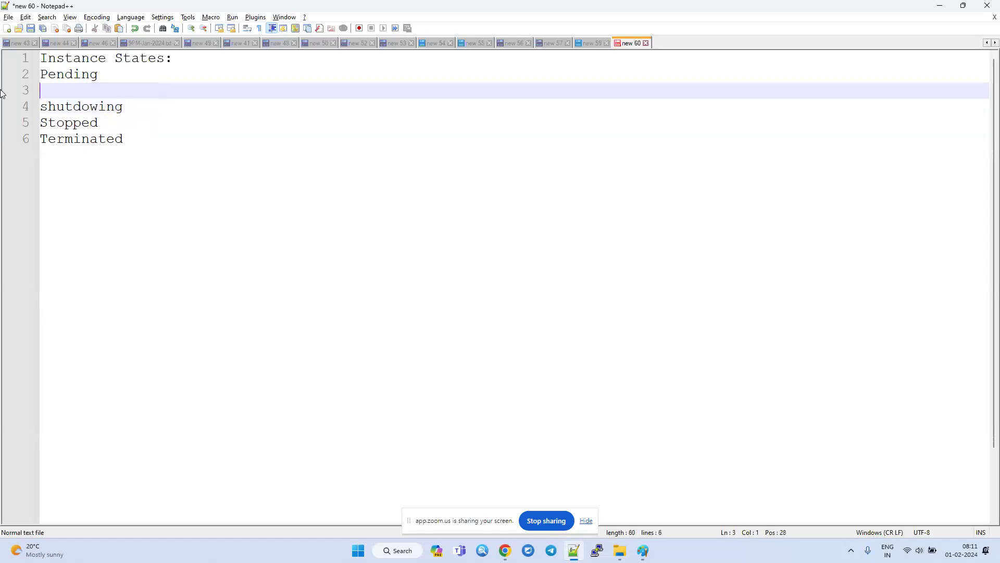
{"action": "key", "text": "Delete"}
{"action": "left_click", "coordinate": [170, 168]}
{"action": "key", "text": "Return"}
{"action": "key", "text": "ctrl+v"}
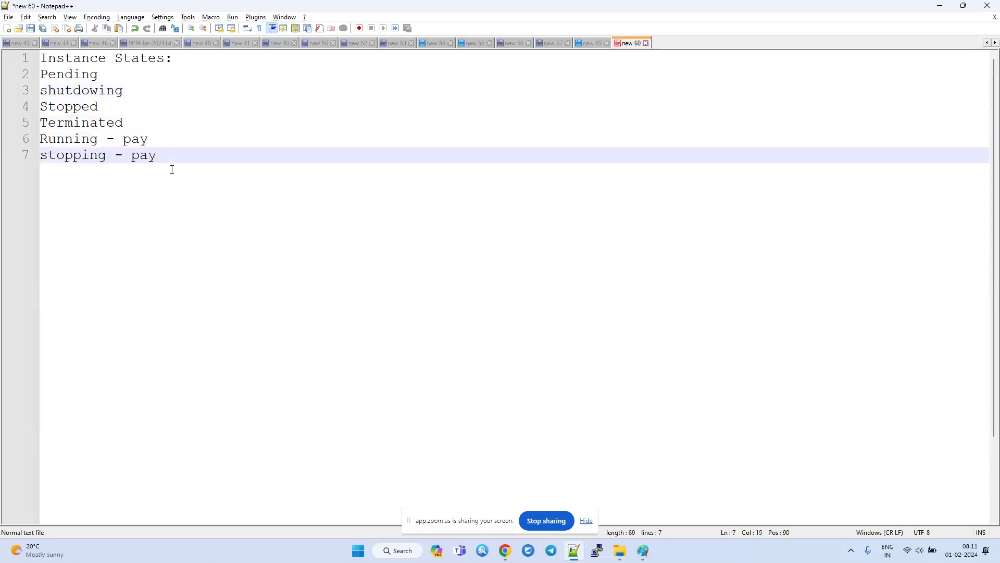
Switch to the EC2 console in Chrome and examine the shutdown behavior options for windowsserver, leaving the dialog without saving.
{"action": "key", "text": "alt+Tab"}
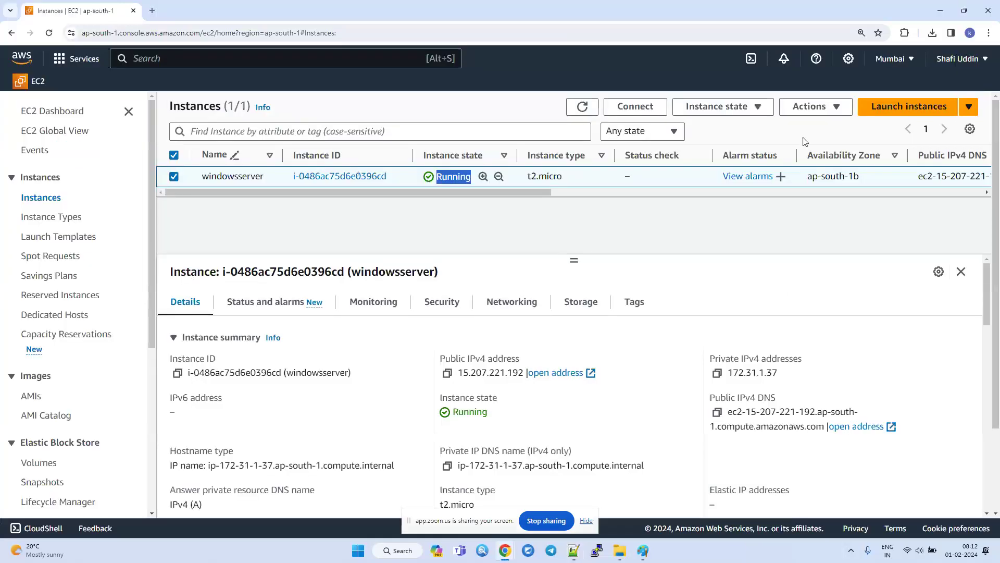
{"action": "left_click", "coordinate": [718, 106]}
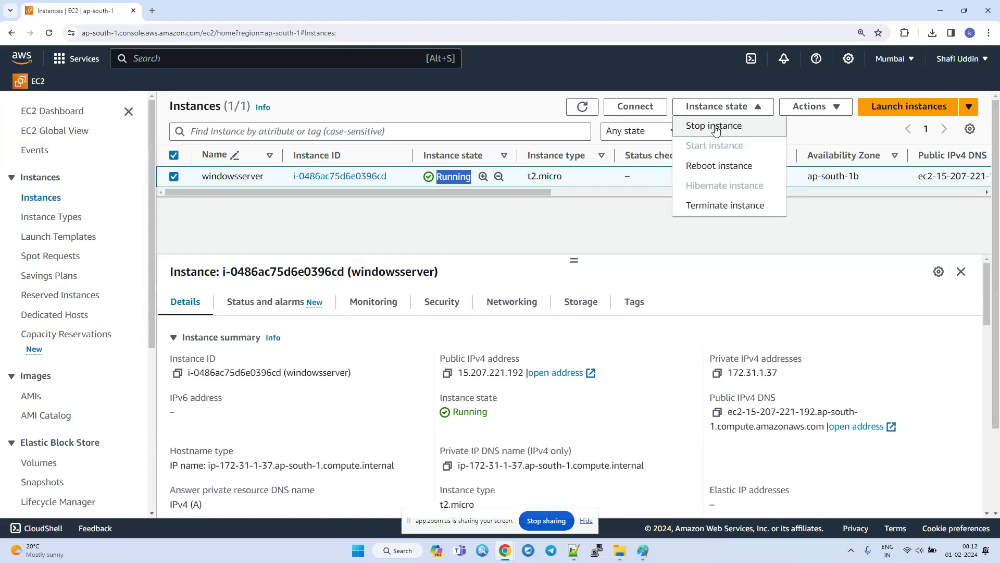
{"action": "left_click", "coordinate": [811, 111]}
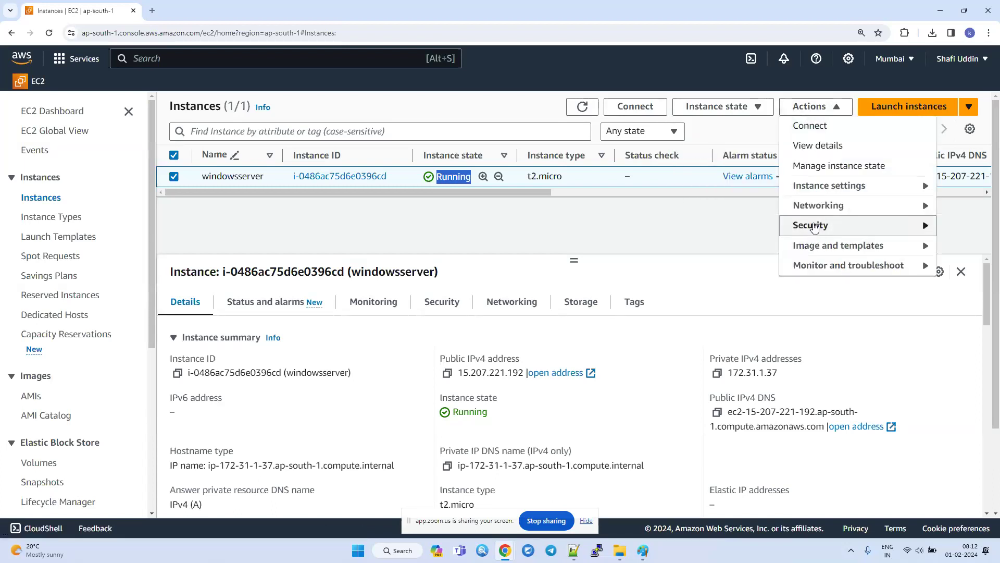
{"action": "mouse_move", "coordinate": [816, 196]}
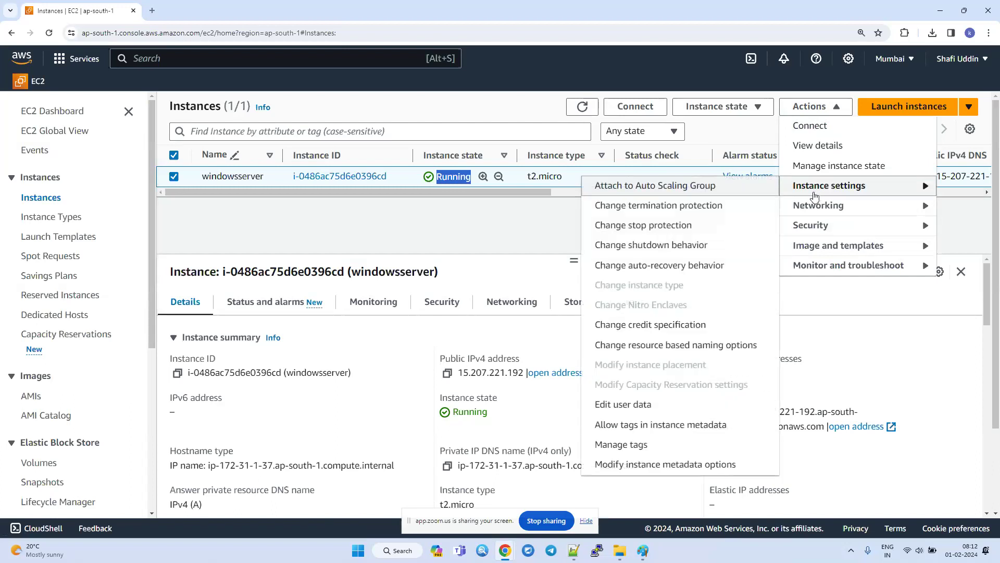
{"action": "left_click", "coordinate": [636, 251]}
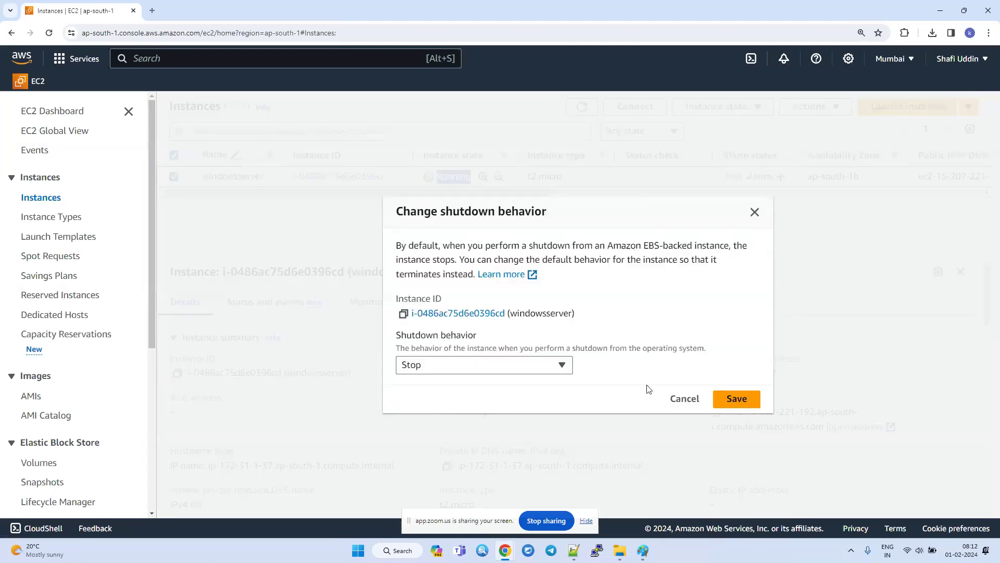
{"action": "left_click", "coordinate": [461, 369]}
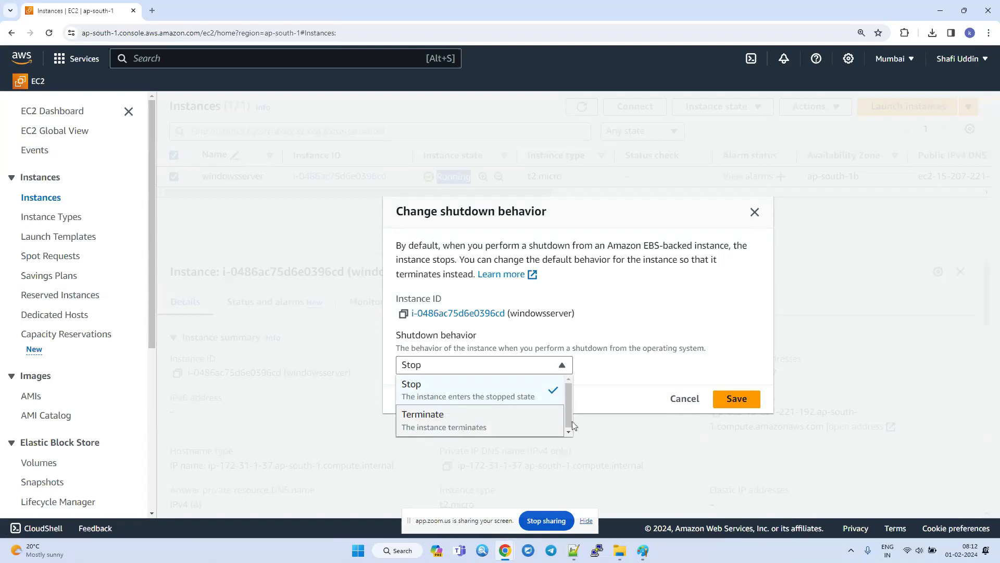
{"action": "left_click", "coordinate": [684, 399]}
{"action": "left_click", "coordinate": [684, 399]}
Enable stop protection for the windowsserver instance and save the setting.
{"action": "left_click", "coordinate": [798, 108]}
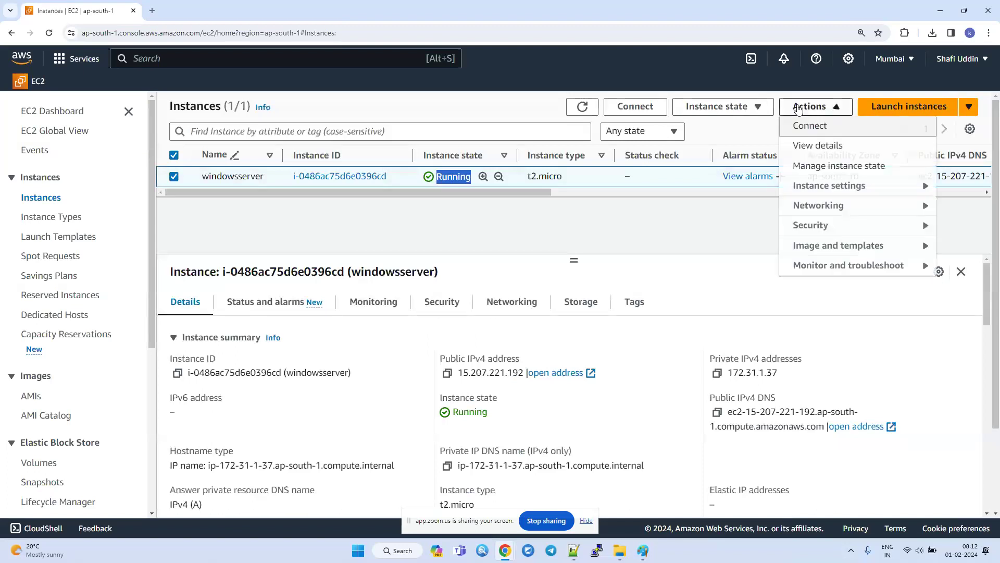
{"action": "left_click", "coordinate": [813, 186]}
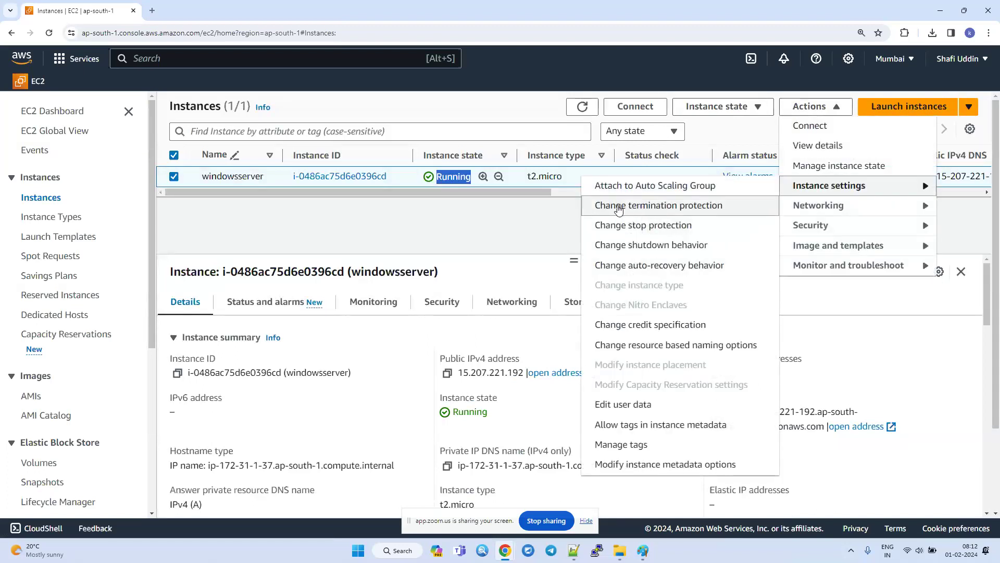
{"action": "left_click", "coordinate": [656, 230]}
{"action": "left_click", "coordinate": [69, 264]}
{"action": "left_click", "coordinate": [550, 308]}
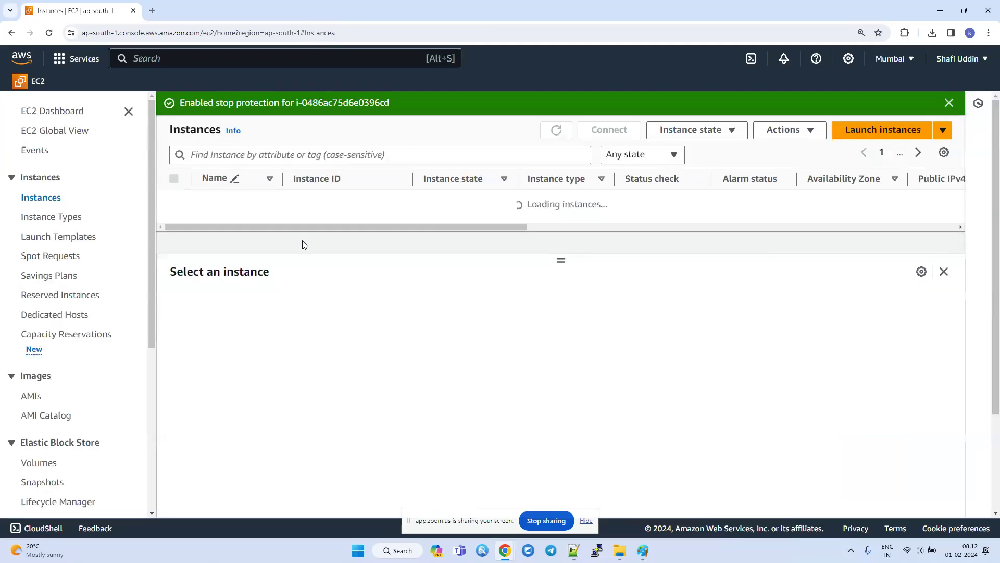
Select windowsserver, try to stop the instance, and dismiss the notifications.
{"action": "left_click", "coordinate": [173, 201]}
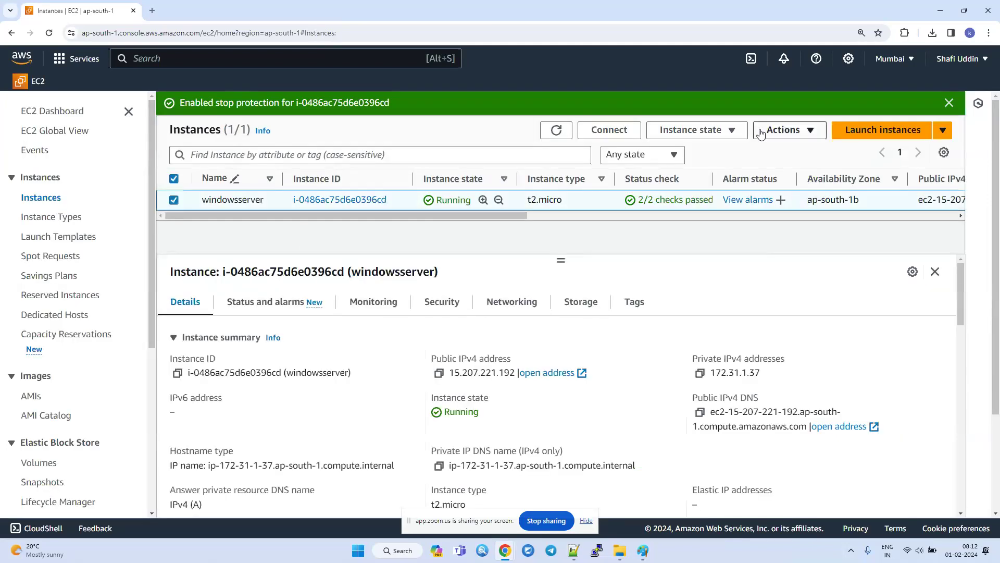
{"action": "left_click", "coordinate": [778, 131]}
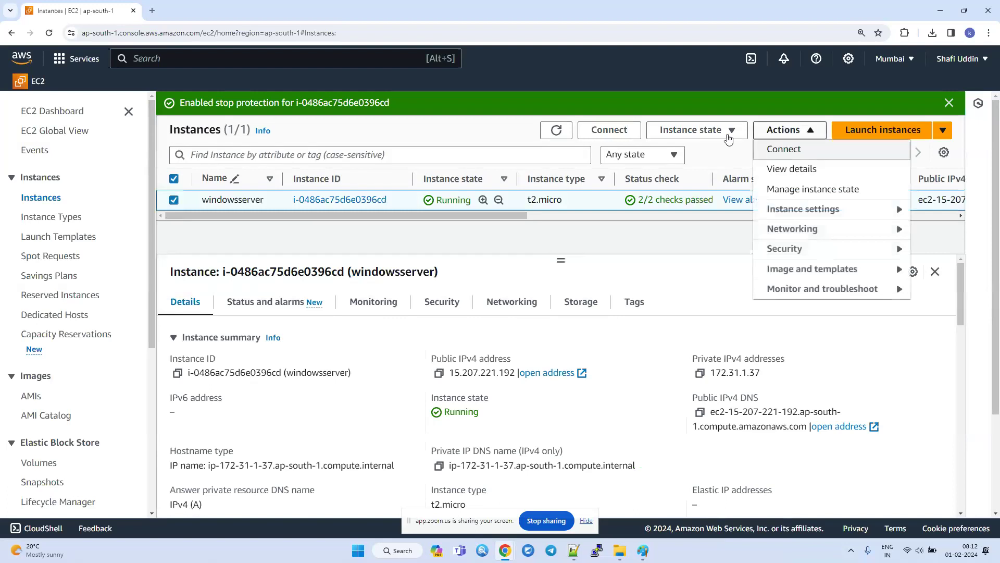
{"action": "left_click", "coordinate": [702, 133]}
{"action": "left_click", "coordinate": [698, 153]}
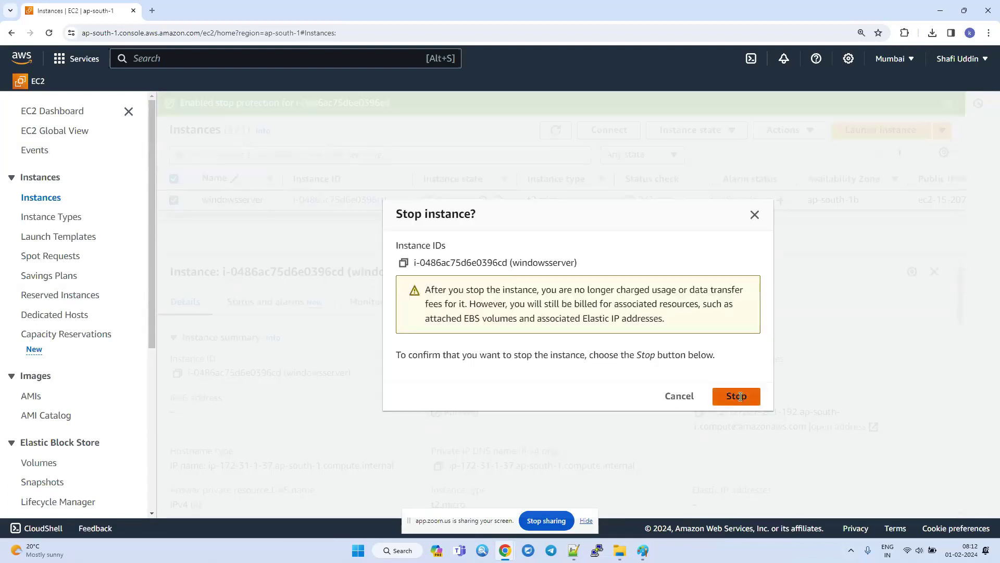
{"action": "left_click", "coordinate": [739, 396]}
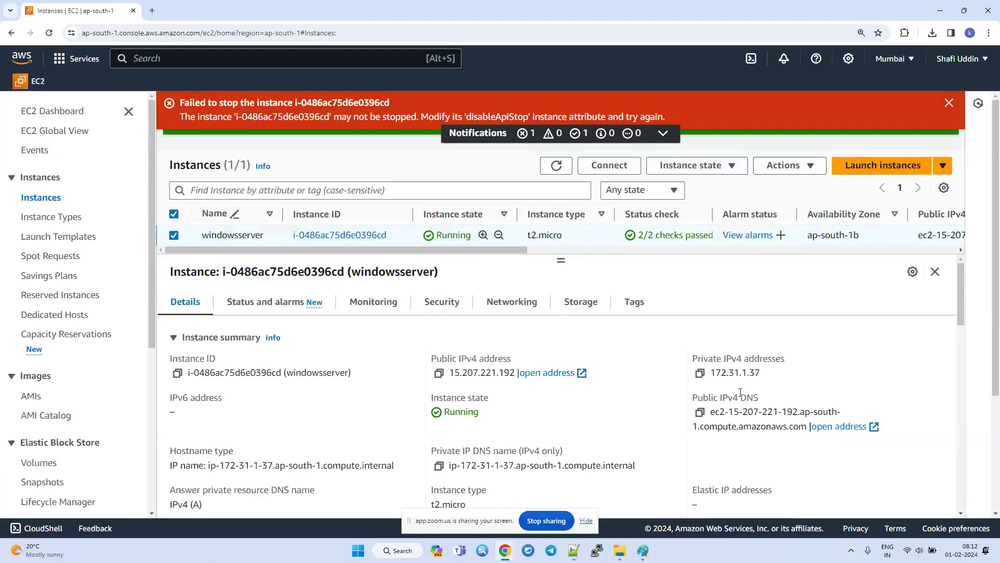
{"action": "left_click", "coordinate": [948, 103]}
{"action": "left_click", "coordinate": [947, 103]}
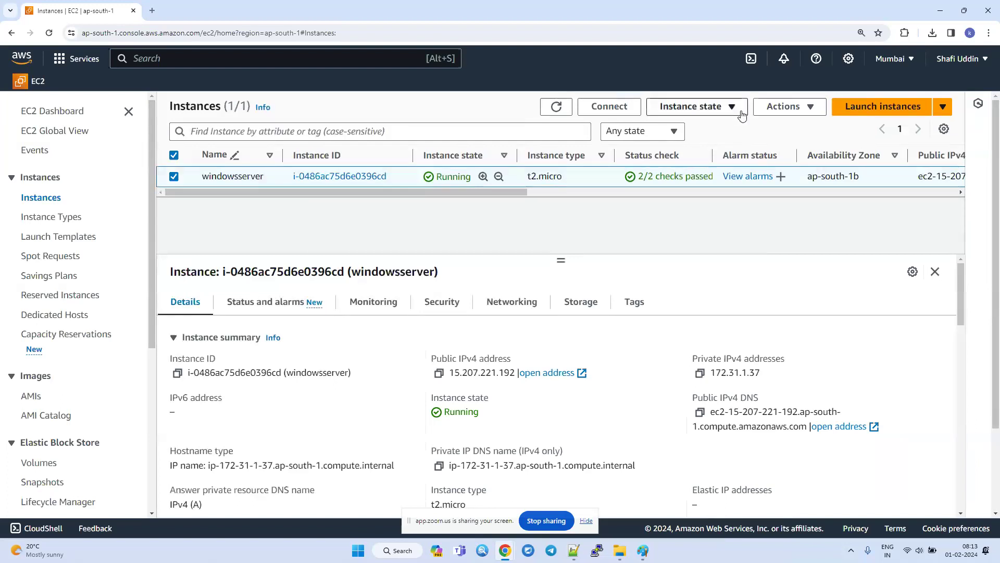
Disable stop protection for the windowsserver instance and save the setting.
{"action": "left_click", "coordinate": [762, 108]}
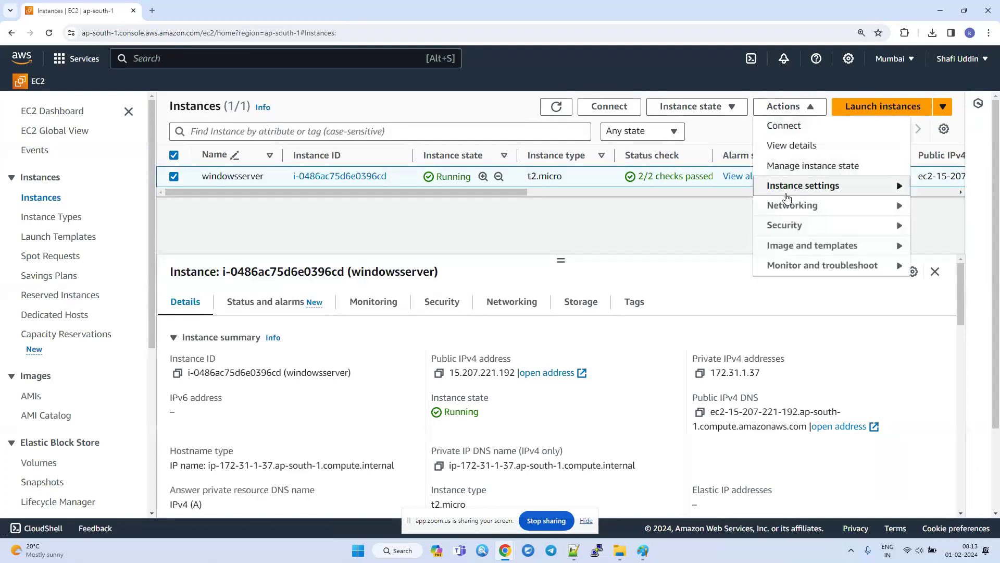
{"action": "mouse_move", "coordinate": [773, 188]}
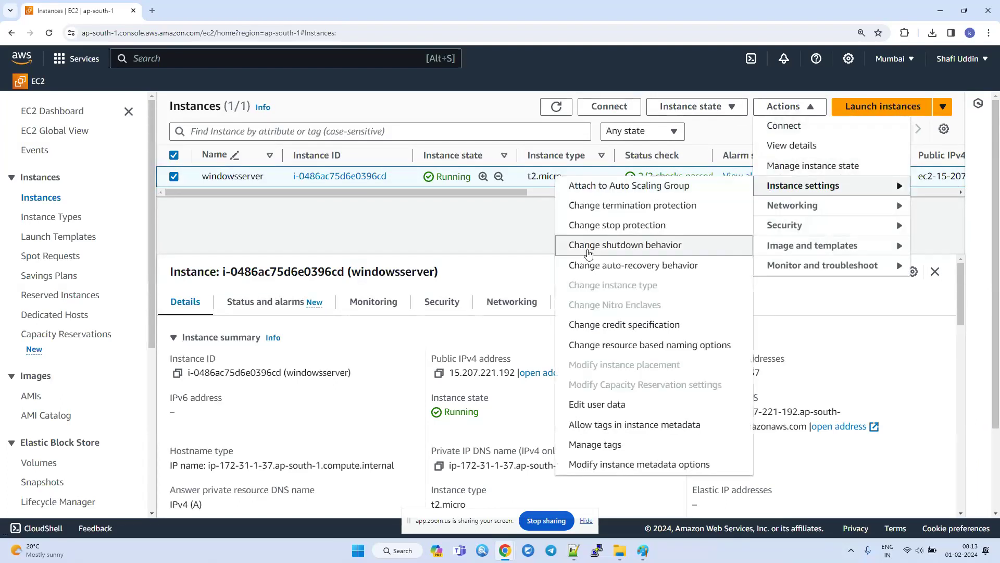
{"action": "left_click", "coordinate": [599, 224]}
{"action": "left_click", "coordinate": [71, 266]}
{"action": "left_click", "coordinate": [543, 306]}
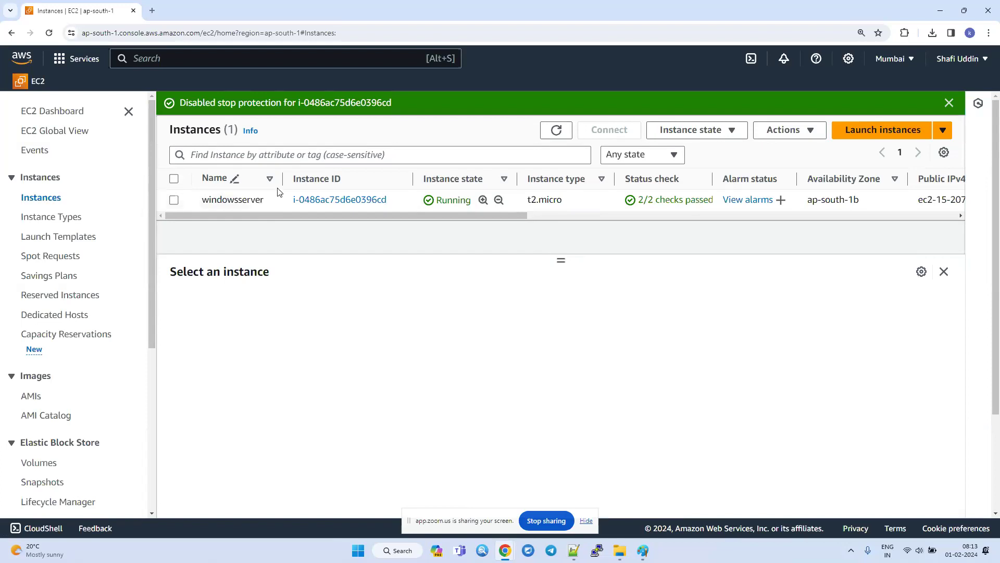
Select windowsserver again and look up its instance settings actions.
{"action": "left_click", "coordinate": [174, 200]}
{"action": "left_click", "coordinate": [788, 129]}
{"action": "mouse_move", "coordinate": [801, 210]}
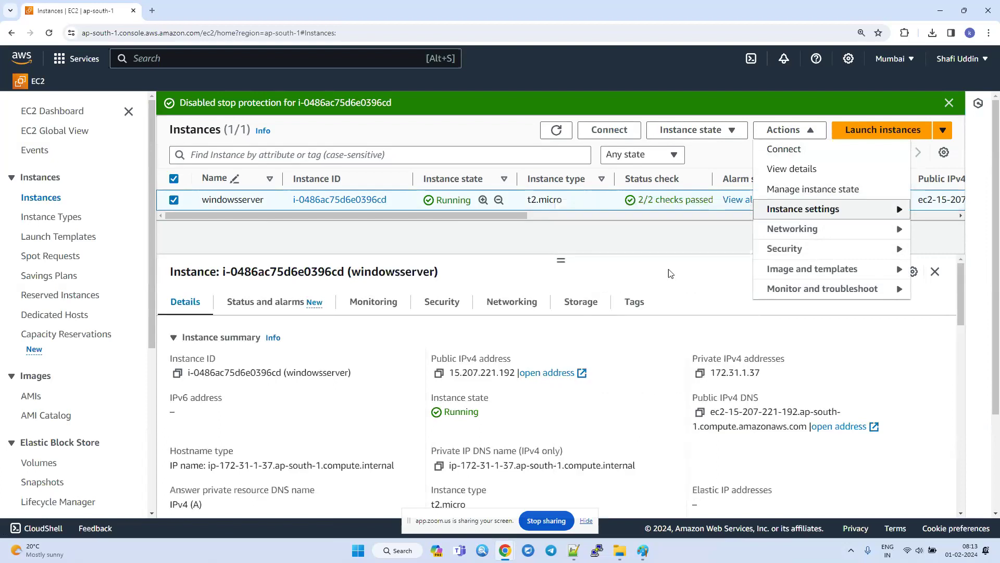
Switch to Notepad++ and write "Protection" below the state list, separated by an empty line.
{"action": "left_click", "coordinate": [574, 551]}
{"action": "key", "text": "Return"}
{"action": "key", "text": "Return"}
{"action": "type", "text": "Pr"}
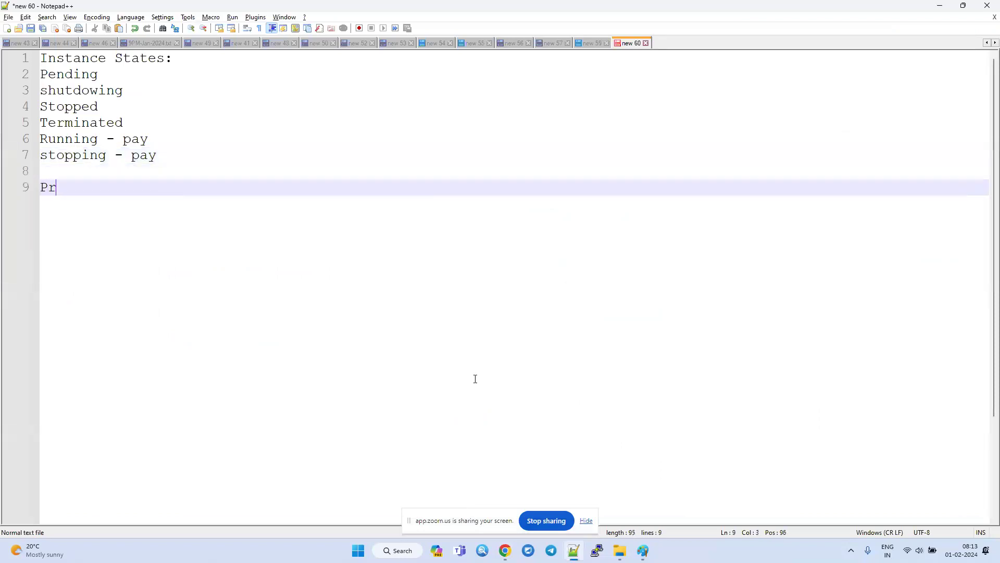
{"action": "type", "text": "otection"}
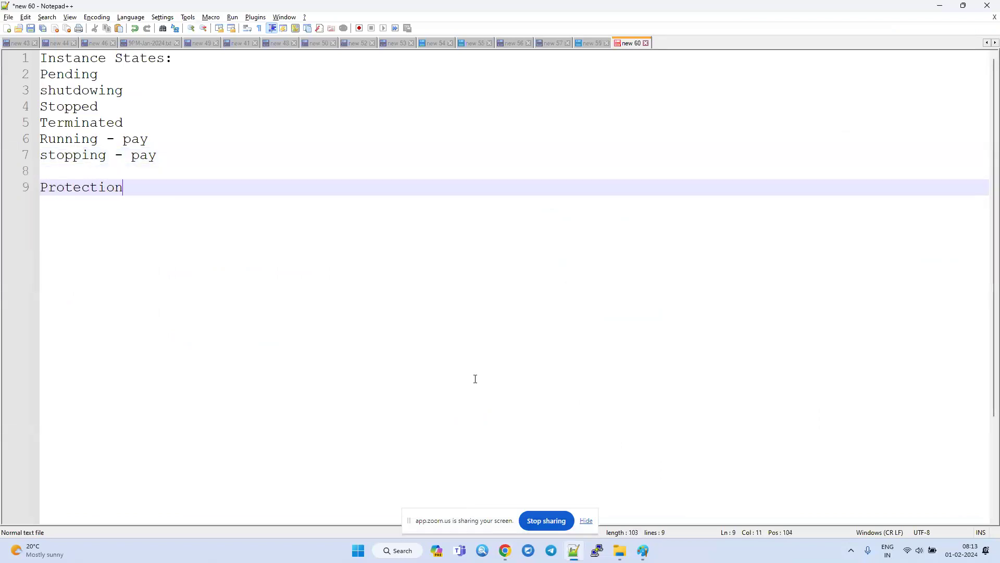
{"action": "type", "text": ":"}
Complete the Protection line in the notes so that it reads "Protection:stop and termination".
{"action": "key", "text": "BackSpace"}
{"action": "type", "text": "stop"}
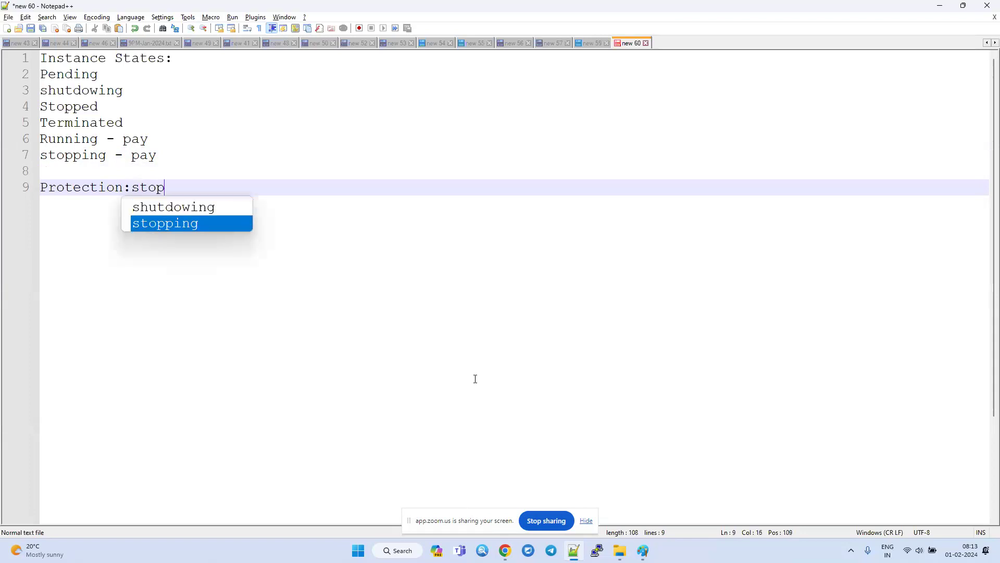
{"action": "type", "text": " and termination"}
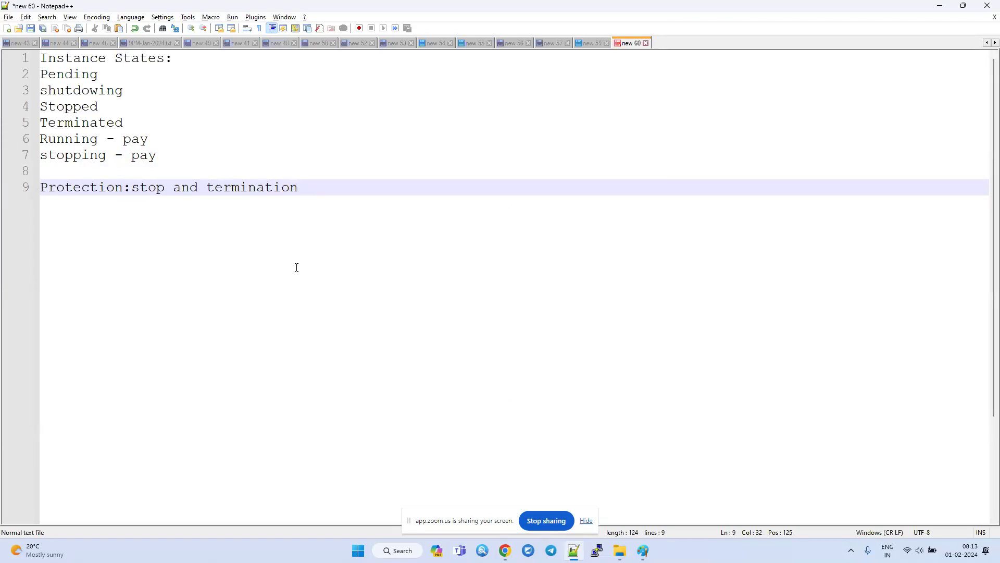
{"action": "left_click", "coordinate": [343, 253]}
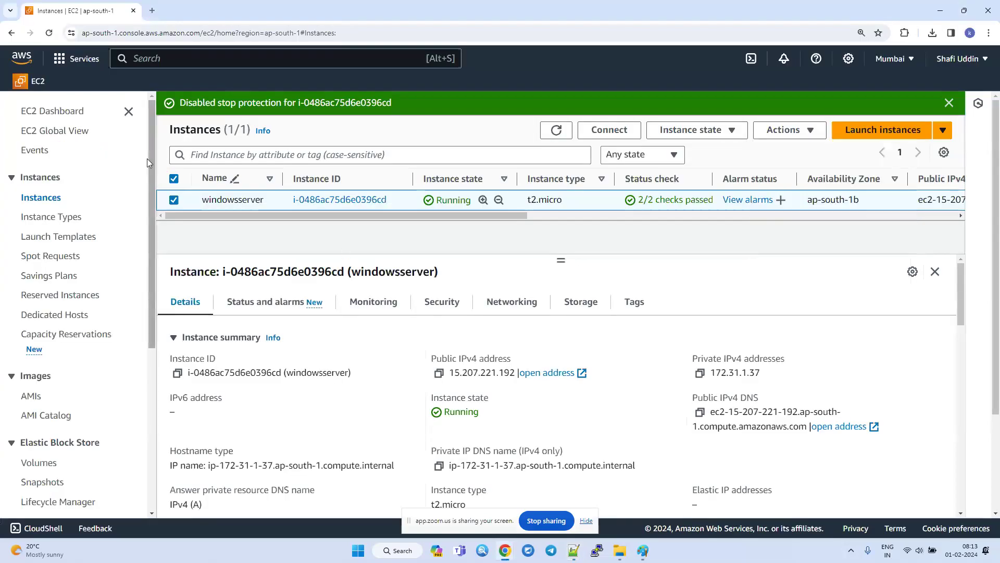
Switch to Chrome and examine the windowsserver instance's security and storage details, including the device name, size and attachment status of its volume.
{"action": "left_click", "coordinate": [454, 308]}
{"action": "left_click", "coordinate": [576, 307]}
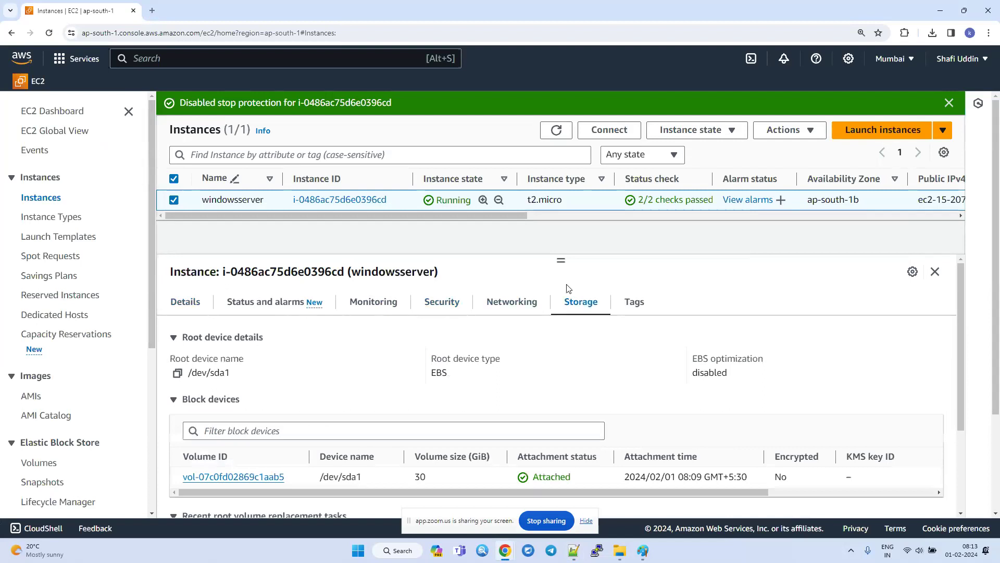
{"action": "left_click_drag", "start_coordinate": [582, 483], "coordinate": [447, 472]}
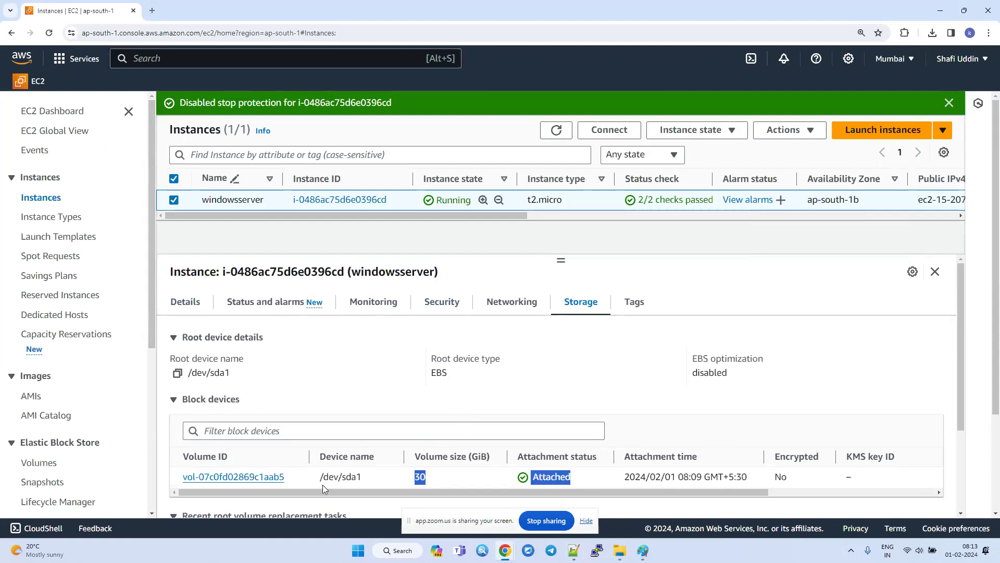
{"action": "left_click_drag", "start_coordinate": [577, 479], "coordinate": [358, 476]}
Switch to Notepad++ and add the lines "Instance = Server" and "Volume = Disk/Drive" two empty lines below the Protection line.
{"action": "left_click", "coordinate": [571, 555]}
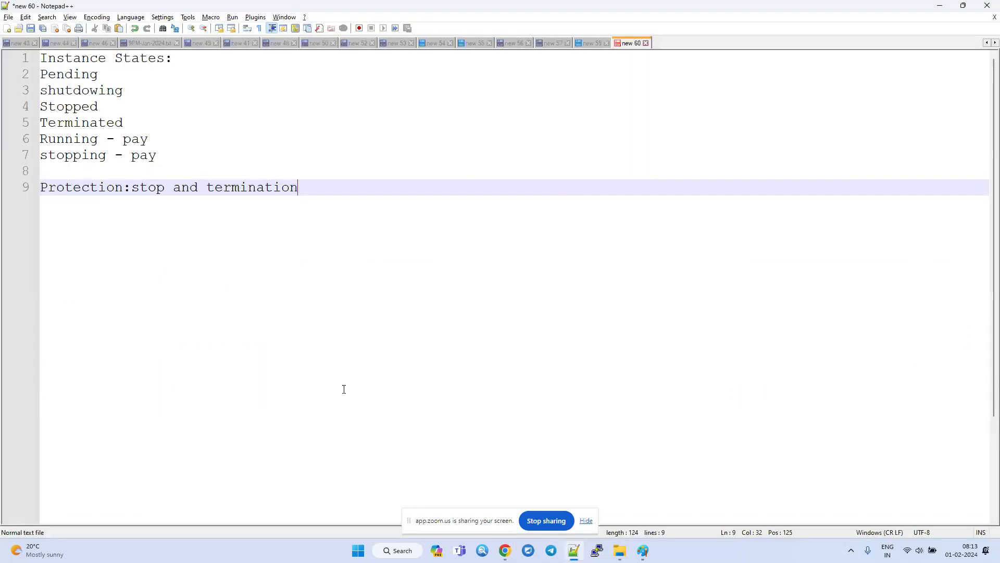
{"action": "key", "text": "Return"}
{"action": "key", "text": "Return"}
{"action": "key", "text": "Return"}
{"action": "type", "text": "Instance = Server"}
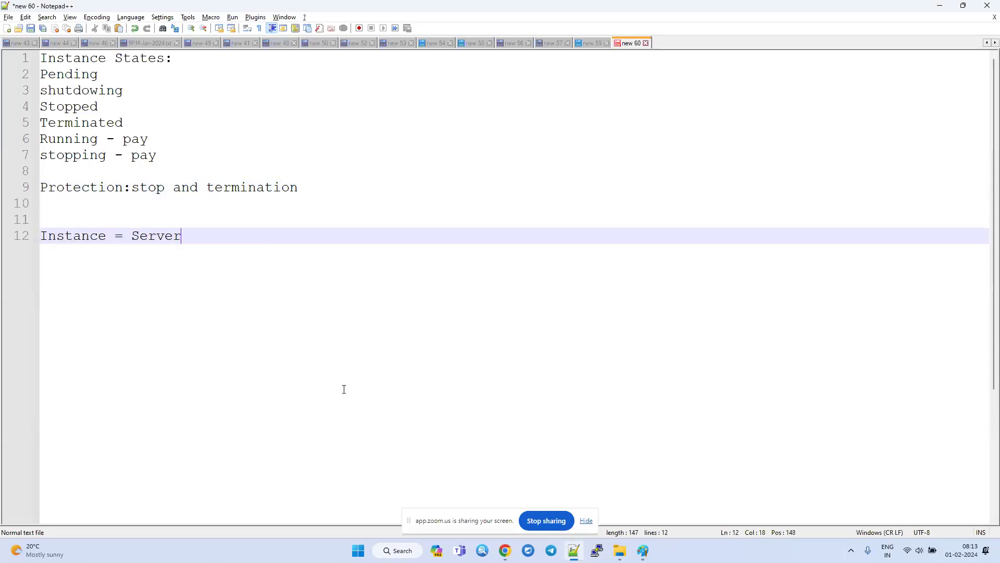
{"action": "key", "text": "Return"}
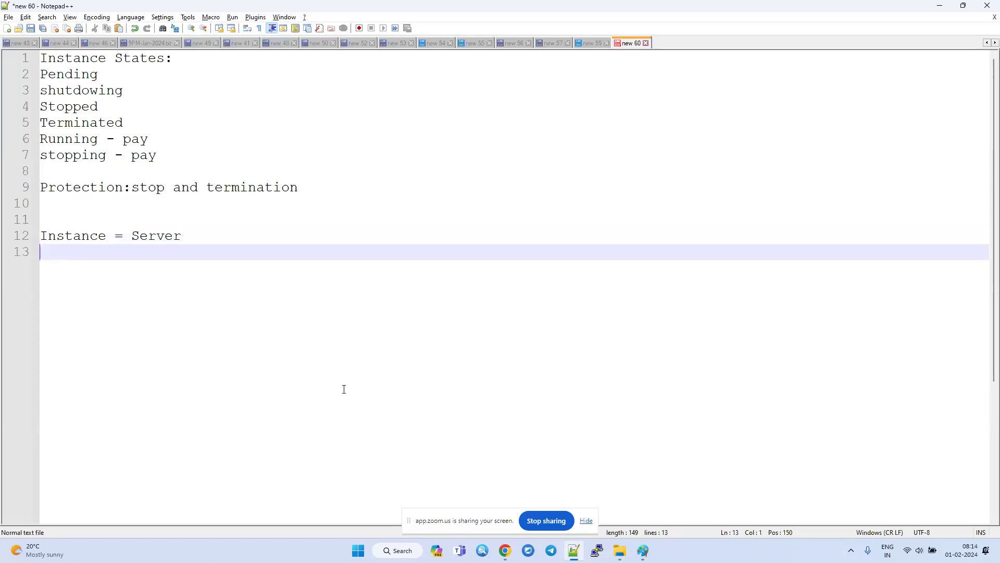
{"action": "type", "text": "Volume = Disk/Drive"}
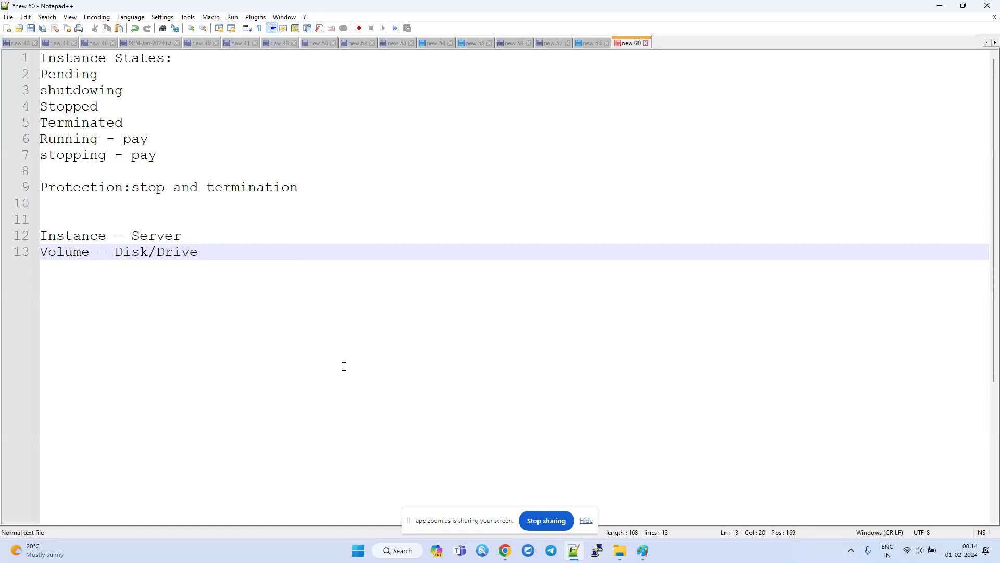
Switch to Chrome, search the AWS console for "volumes" and open the EC2 Volumes feature in a new browser tab.
{"action": "key", "text": "alt+Tab"}
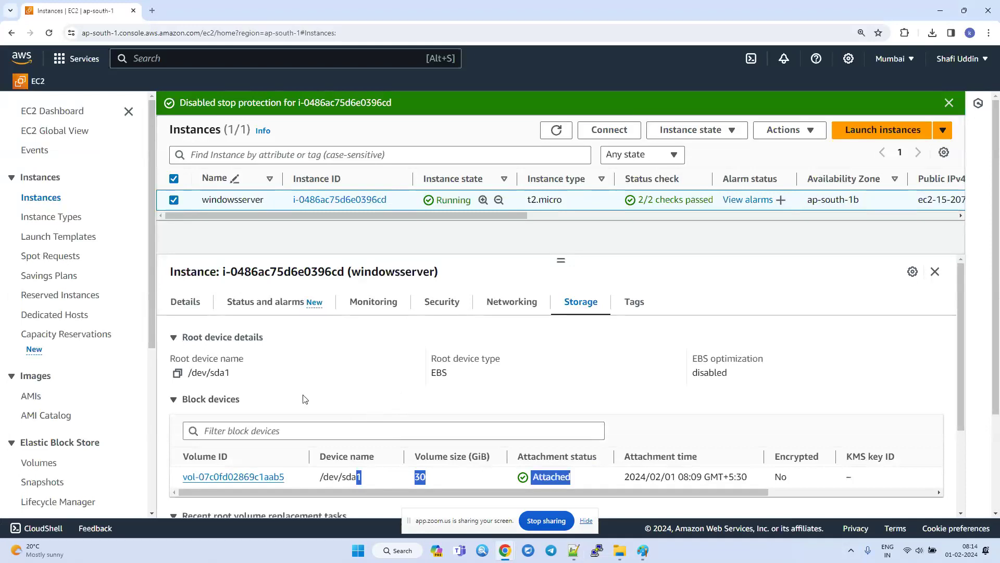
{"action": "left_click", "coordinate": [203, 51]}
{"action": "type", "text": "vo"}
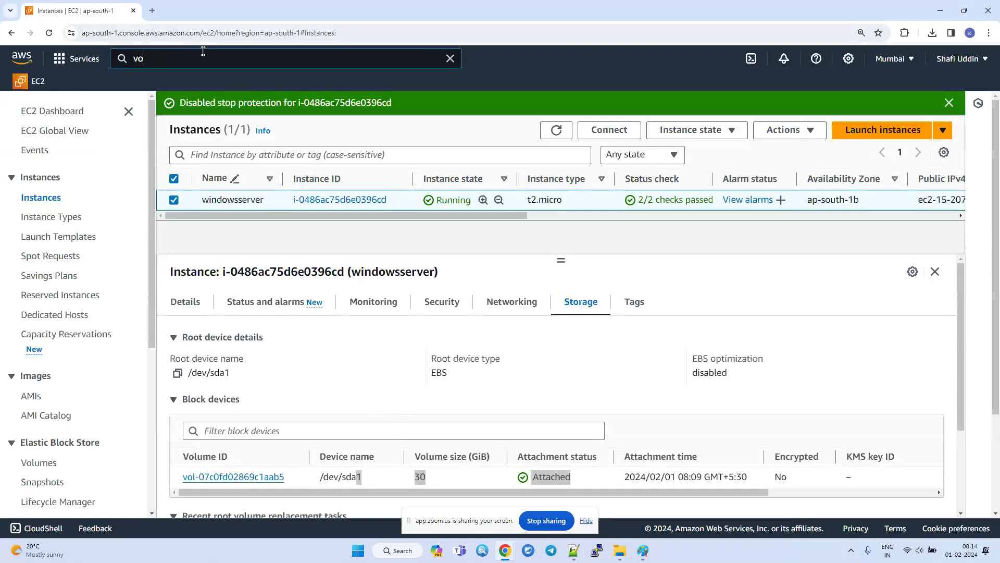
{"action": "type", "text": "lume"}
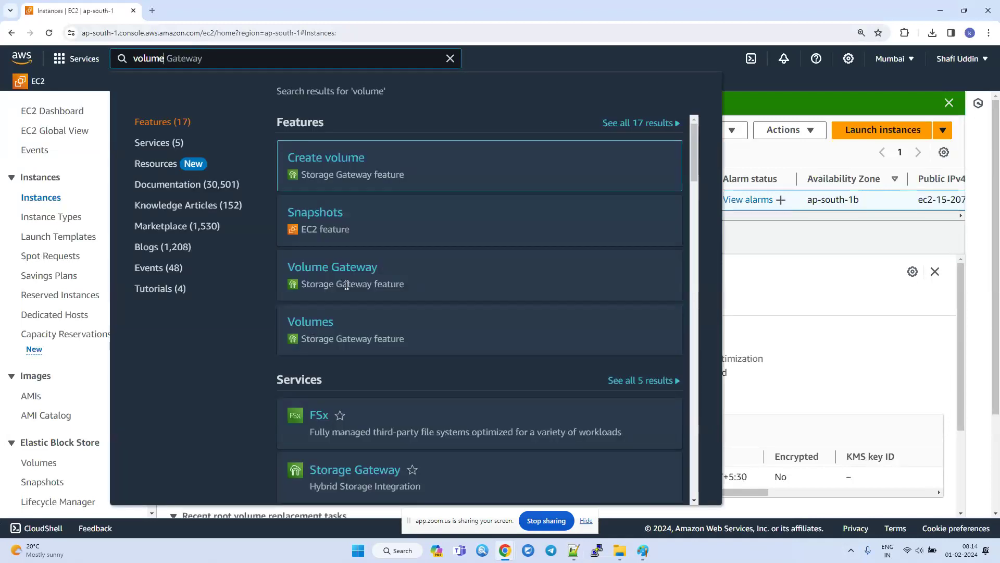
{"action": "type", "text": "s"}
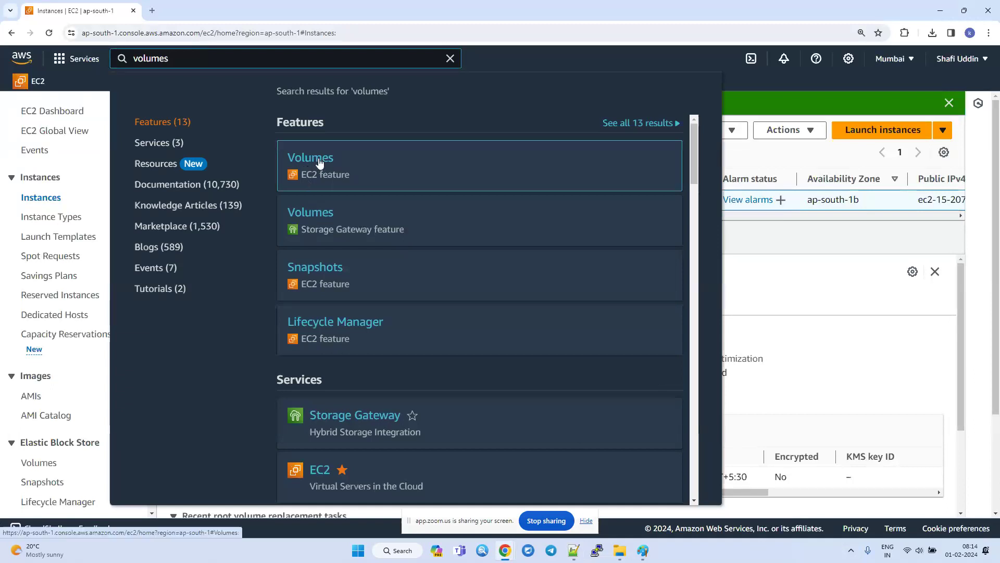
{"action": "middle_click", "coordinate": [320, 162]}
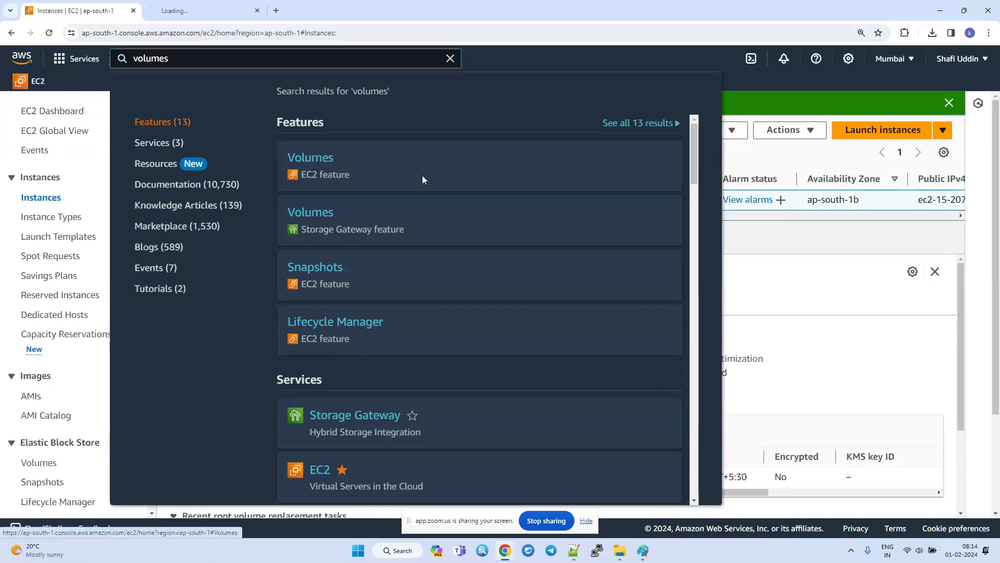
{"action": "left_click", "coordinate": [826, 276]}
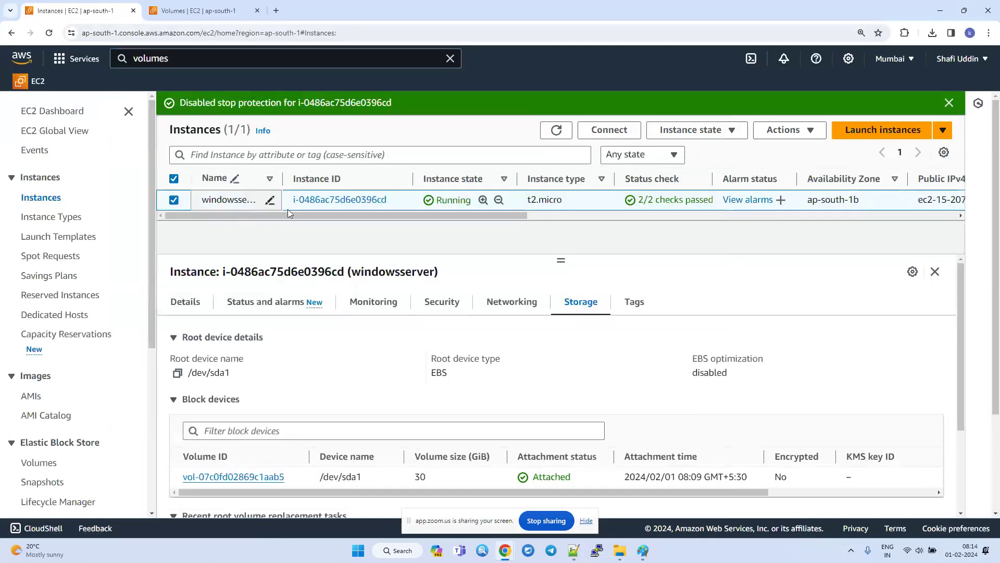
Compare the windowsserver instance ID with the volume's attached resource, and examine the volume's size, creation time and state.
{"action": "left_click_drag", "start_coordinate": [396, 200], "coordinate": [291, 205]}
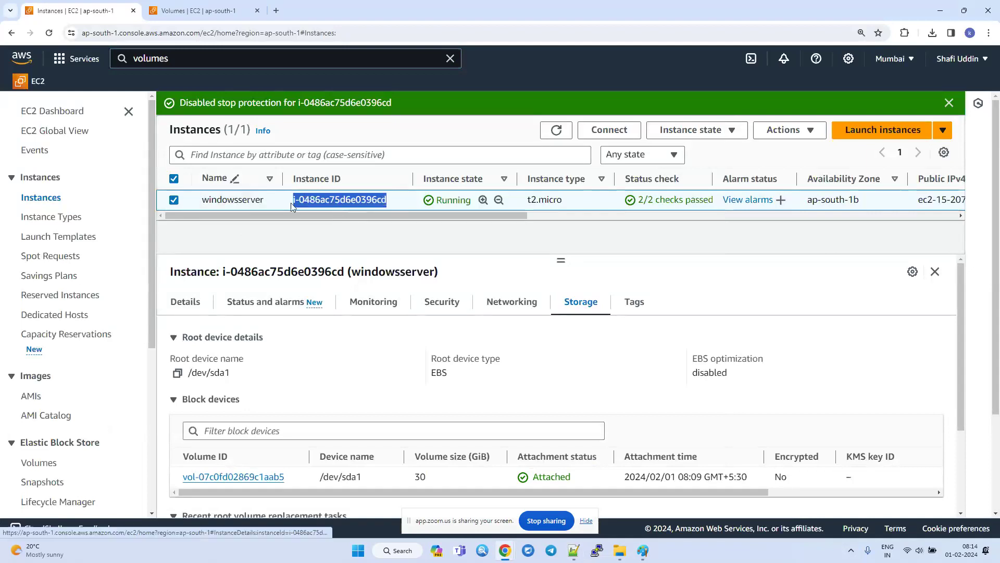
{"action": "left_click", "coordinate": [189, 10]}
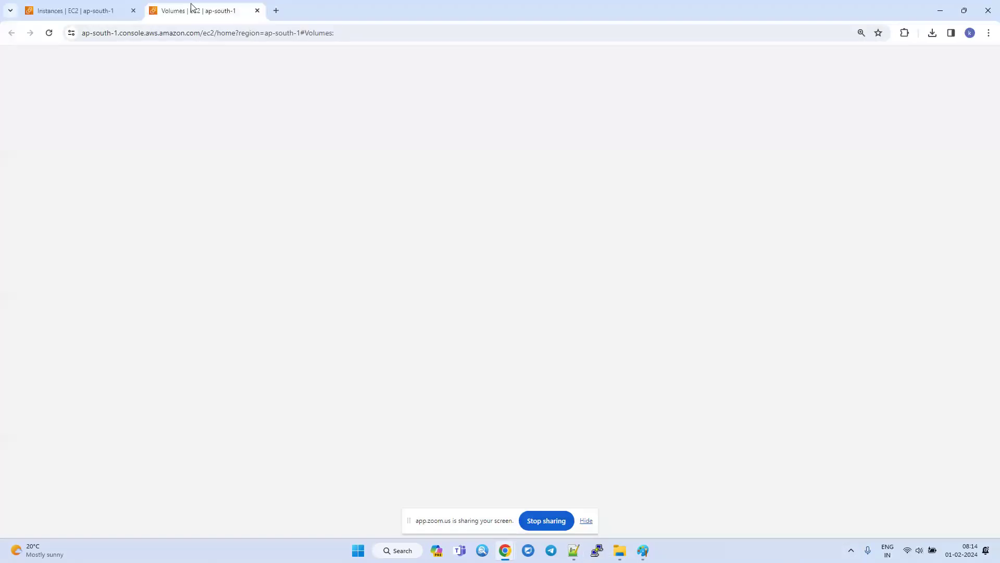
{"action": "left_click", "coordinate": [501, 173]}
{"action": "left_click_drag", "start_coordinate": [518, 176], "coordinate": [488, 177]}
{"action": "left_click_drag", "start_coordinate": [410, 179], "coordinate": [490, 191]}
{"action": "left_click_drag", "start_coordinate": [747, 182], "coordinate": [681, 186]}
{"action": "left_click_drag", "start_coordinate": [575, 191], "coordinate": [678, 190]}
{"action": "left_click_drag", "start_coordinate": [854, 154], "coordinate": [917, 154]}
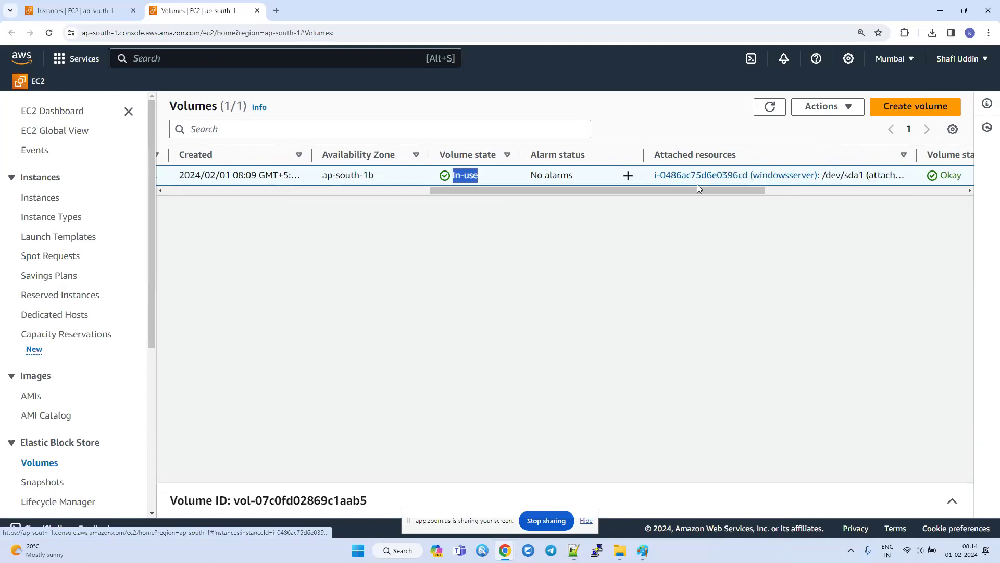
{"action": "left_click_drag", "start_coordinate": [564, 191], "coordinate": [237, 195]}
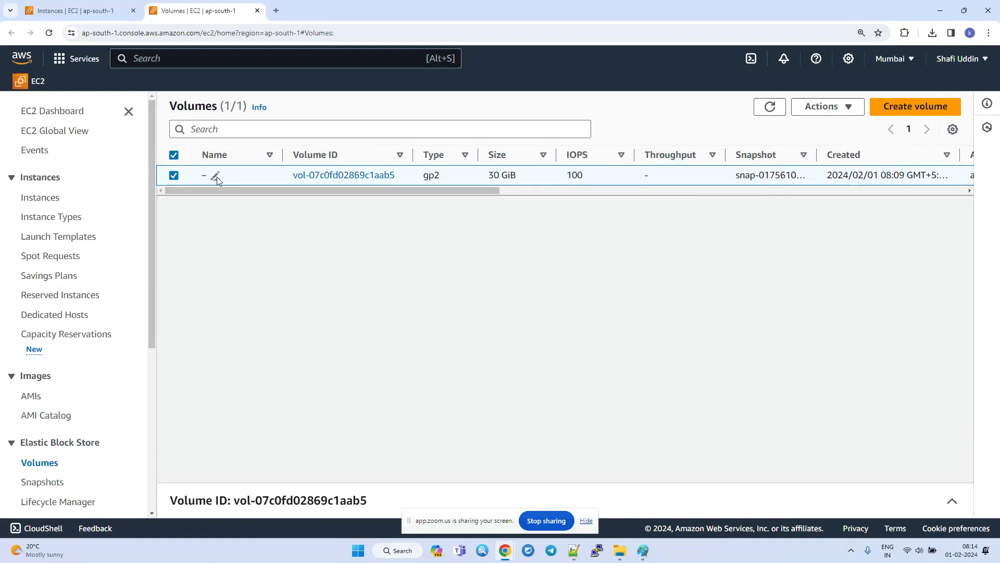
Name the volume attached to windowsserver "Cdrive" and check its size and IOPS.
{"action": "left_click_drag", "start_coordinate": [292, 175], "coordinate": [396, 175]}
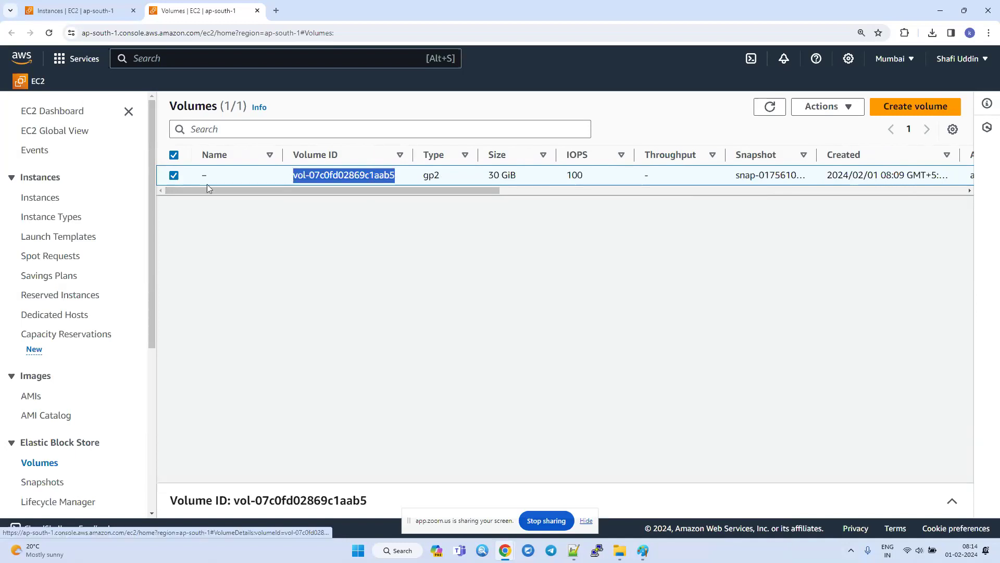
{"action": "left_click", "coordinate": [215, 175]}
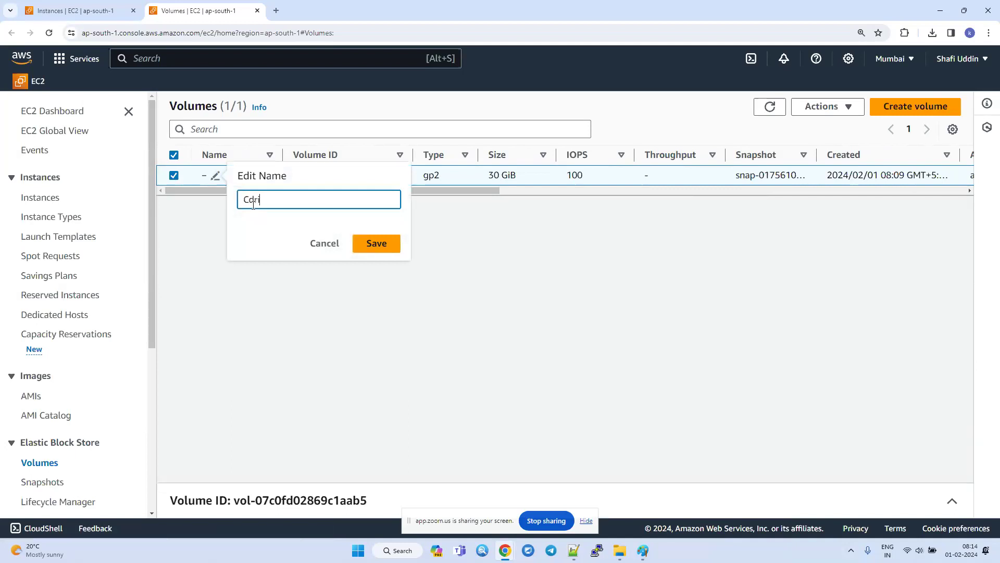
{"action": "key", "text": "Return"}
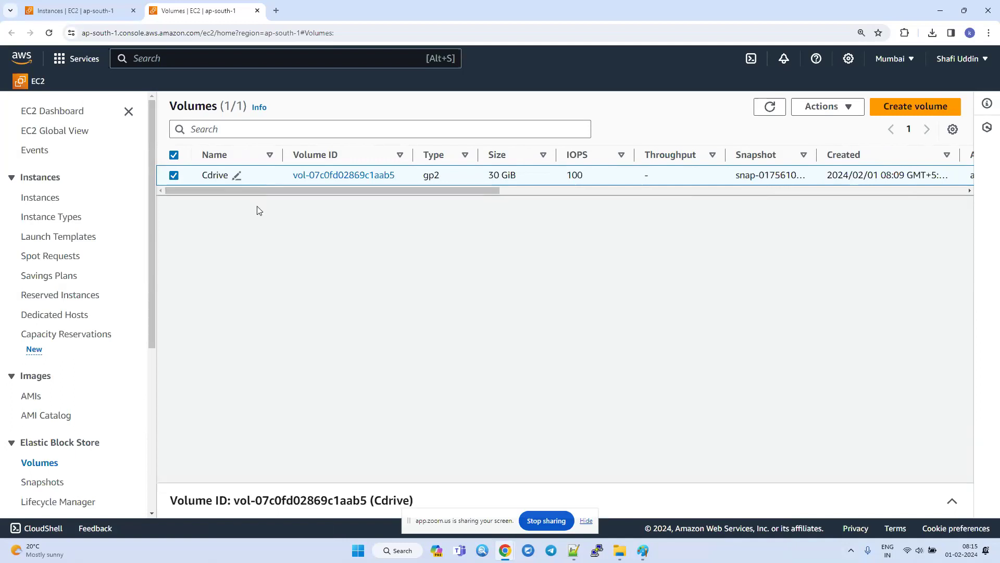
{"action": "left_click_drag", "start_coordinate": [529, 179], "coordinate": [485, 180]}
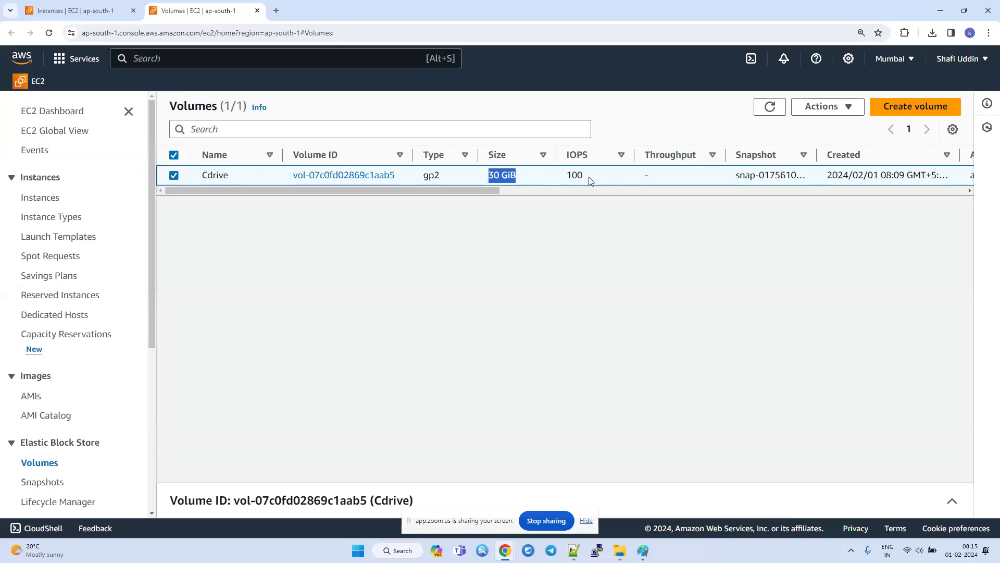
{"action": "left_click_drag", "start_coordinate": [588, 179], "coordinate": [554, 181]}
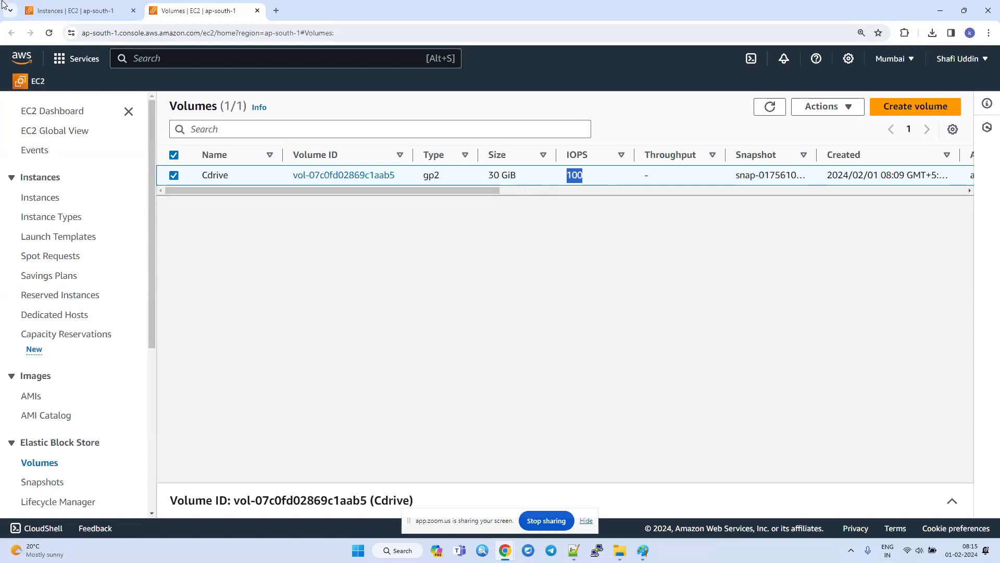
Open the RDP client connection options for the windowsserver instance and download its remote desktop file.
{"action": "left_click", "coordinate": [67, 7]}
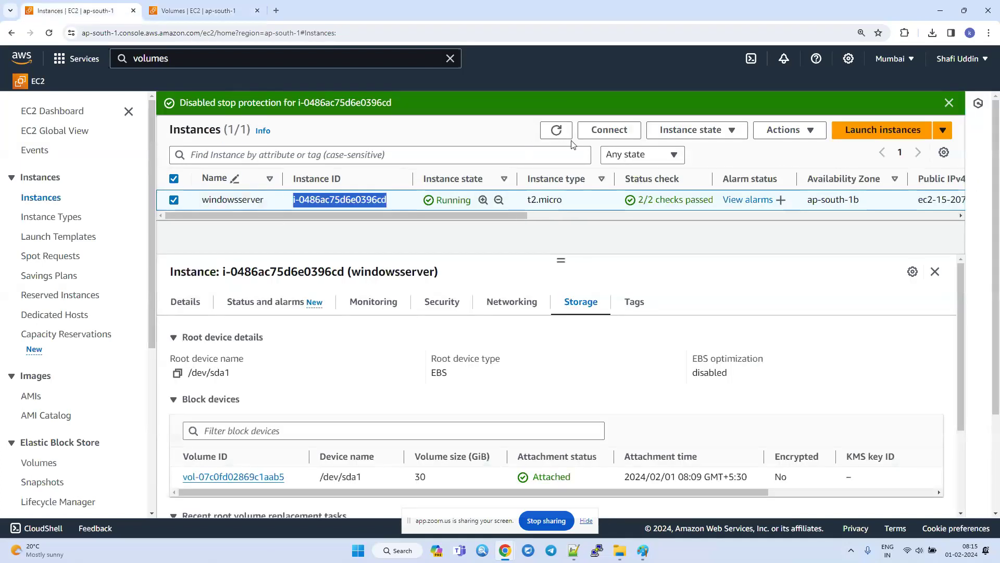
{"action": "left_click", "coordinate": [595, 134]}
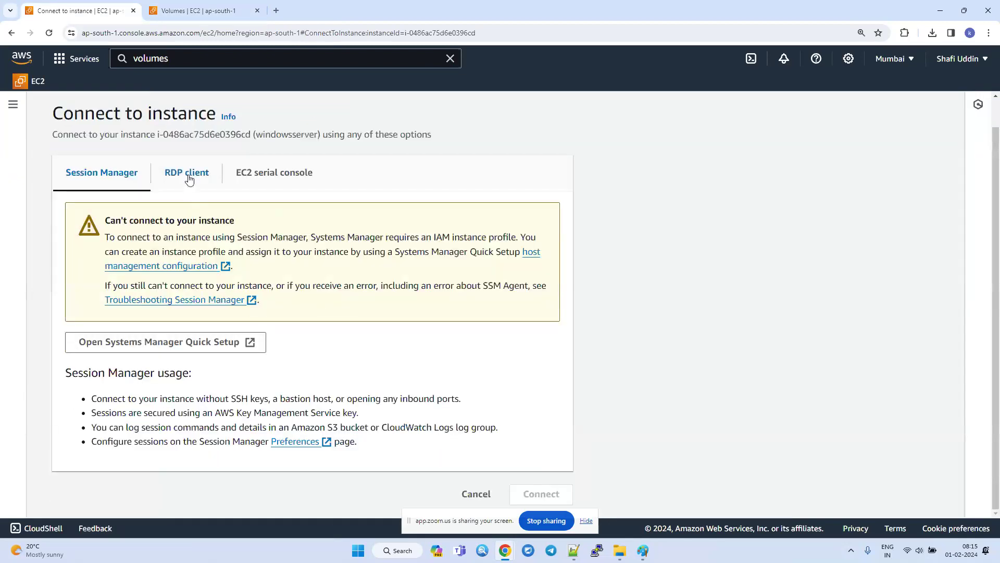
{"action": "left_click", "coordinate": [199, 172]}
{"action": "scroll", "coordinate": [255, 307], "scroll_direction": "down", "scroll_amount": 2}
{"action": "scroll", "coordinate": [255, 308], "scroll_direction": "down", "scroll_amount": 1}
{"action": "left_click", "coordinate": [137, 269]}
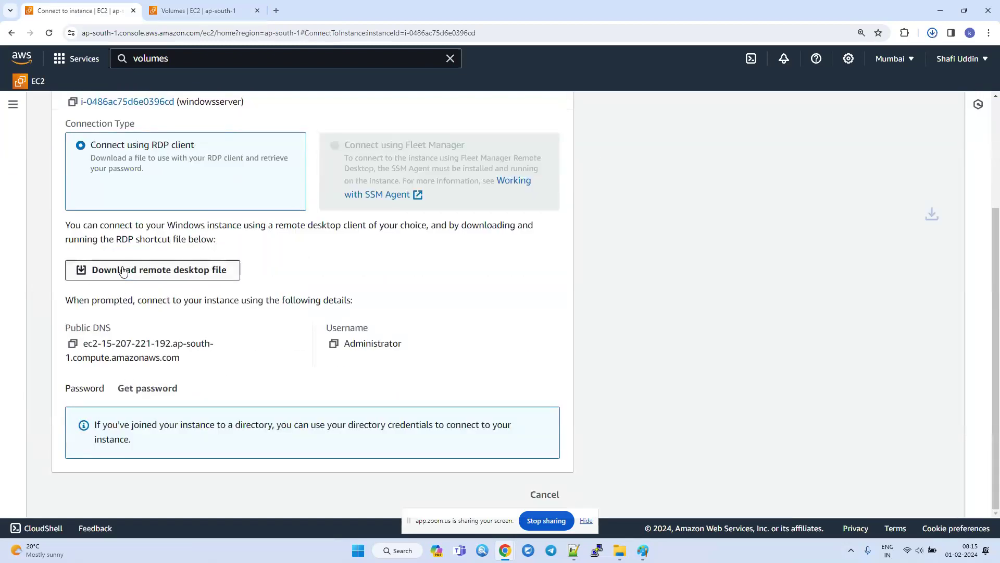
Run the downloaded windowsserver remote desktop file from the Downloads folder and accept the connection.
{"action": "left_click", "coordinate": [932, 33]}
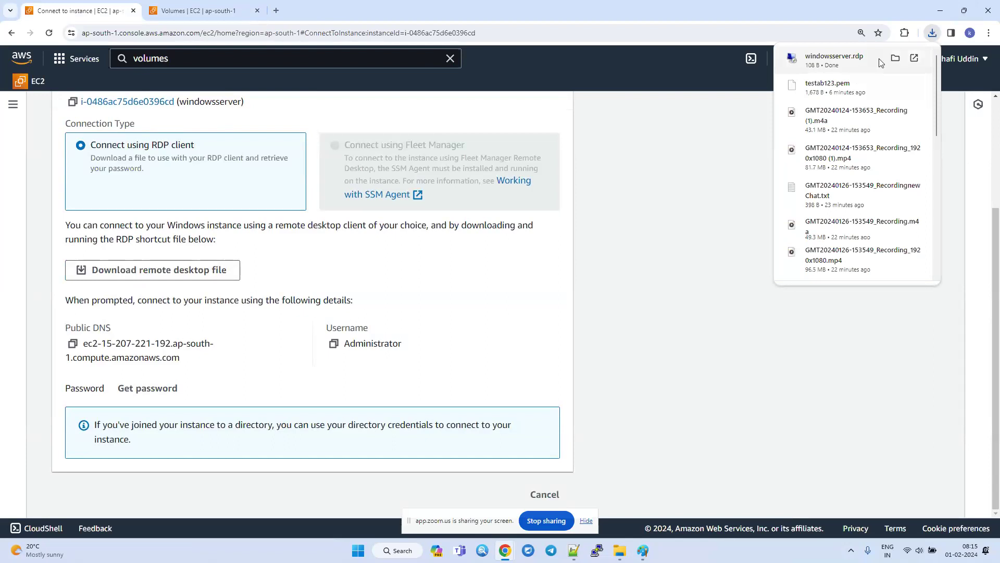
{"action": "left_click", "coordinate": [896, 58]}
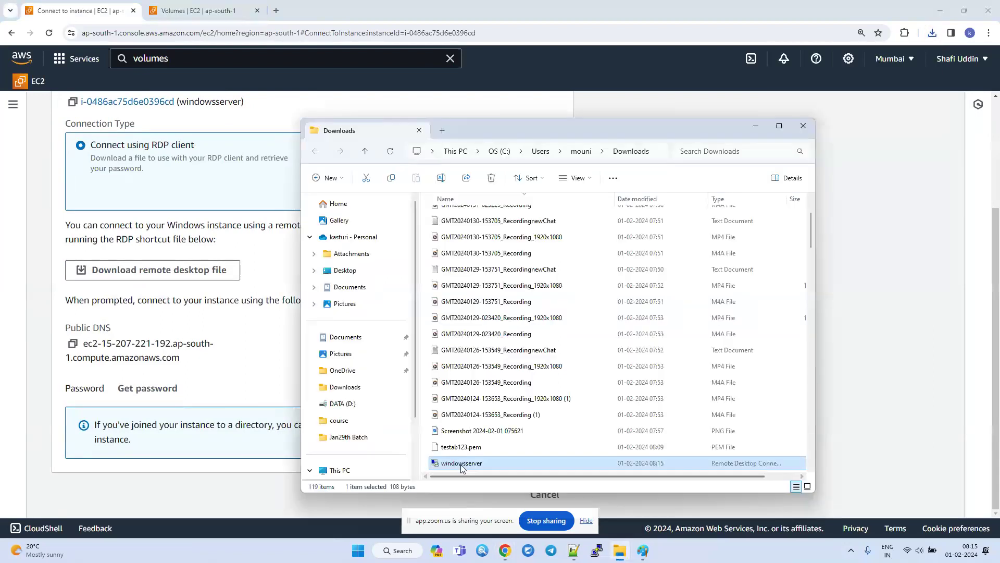
{"action": "double_click", "coordinate": [461, 464]}
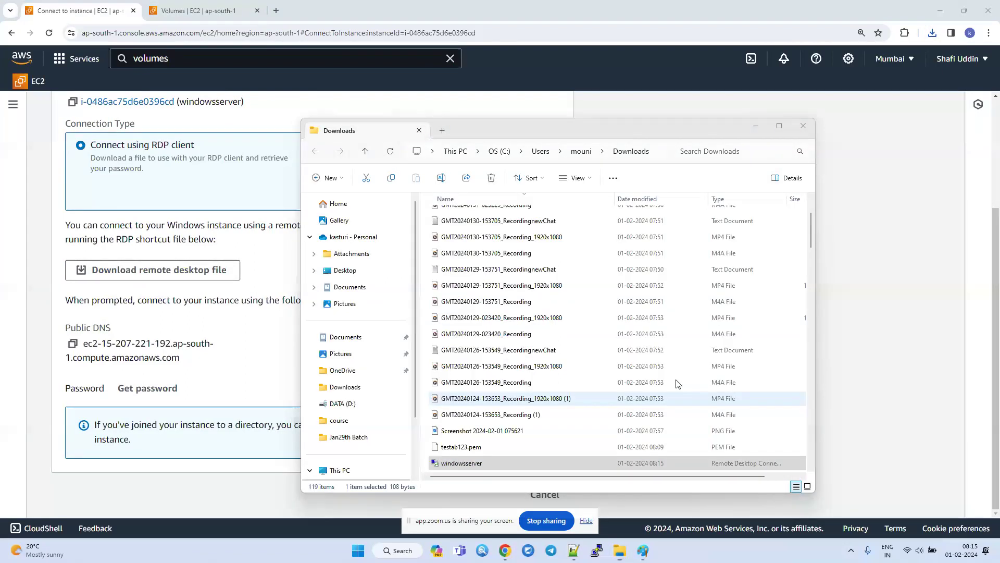
{"action": "left_click", "coordinate": [573, 330]}
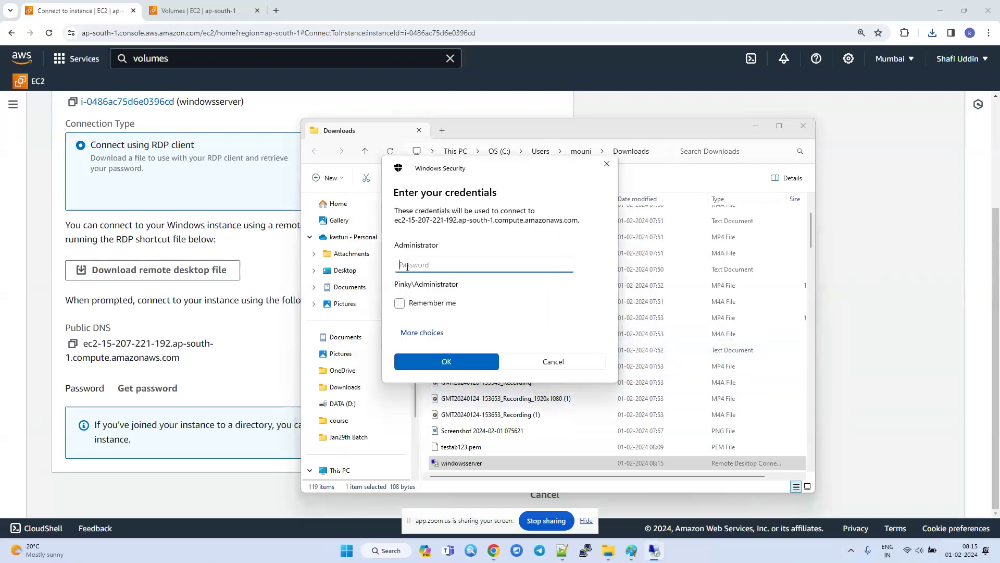
Return to the instance's RDP details in Chrome, upload the testab123.pem private key file and decrypt the Windows administrator password.
{"action": "left_click", "coordinate": [294, 335]}
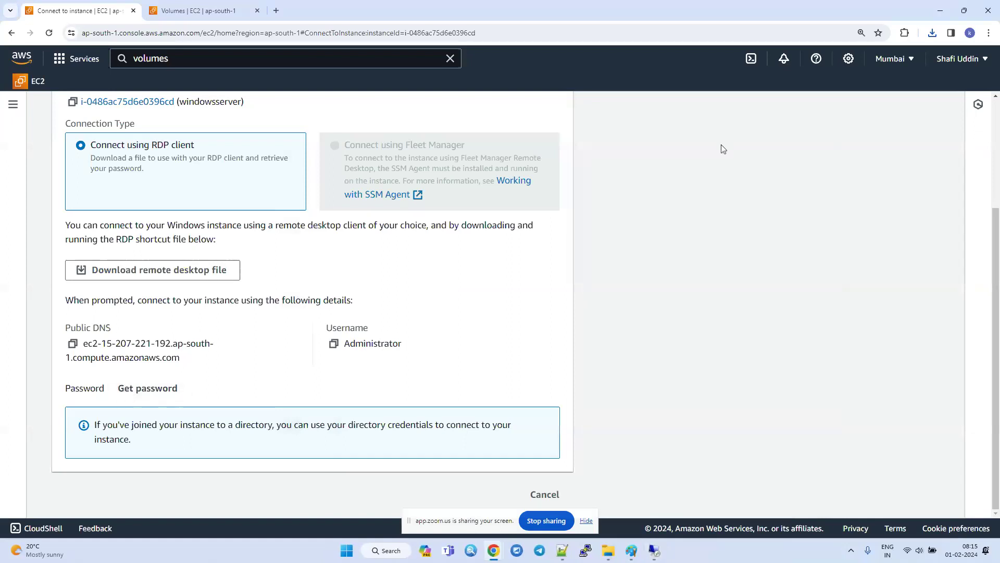
{"action": "left_click", "coordinate": [932, 32]}
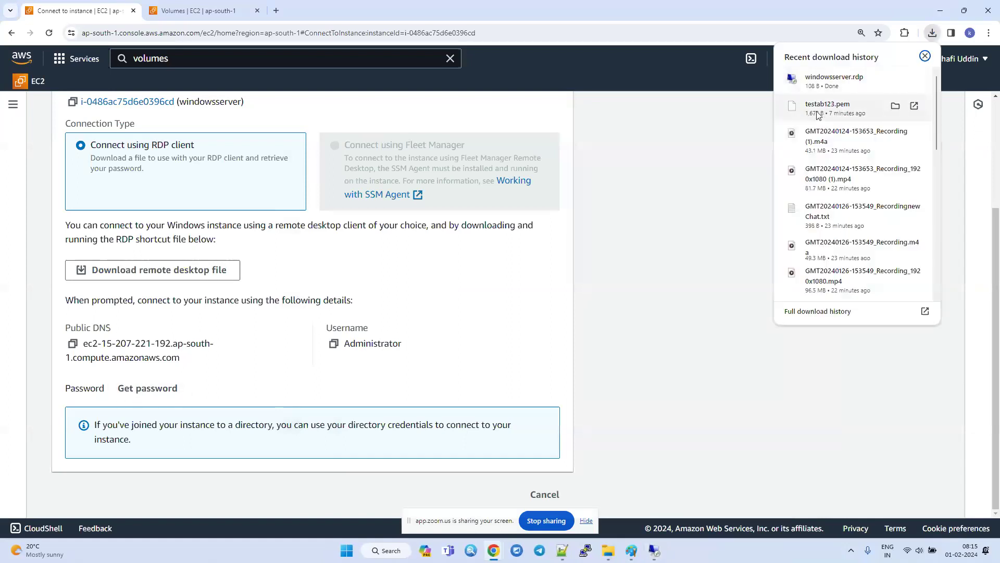
{"action": "left_click", "coordinate": [148, 388]}
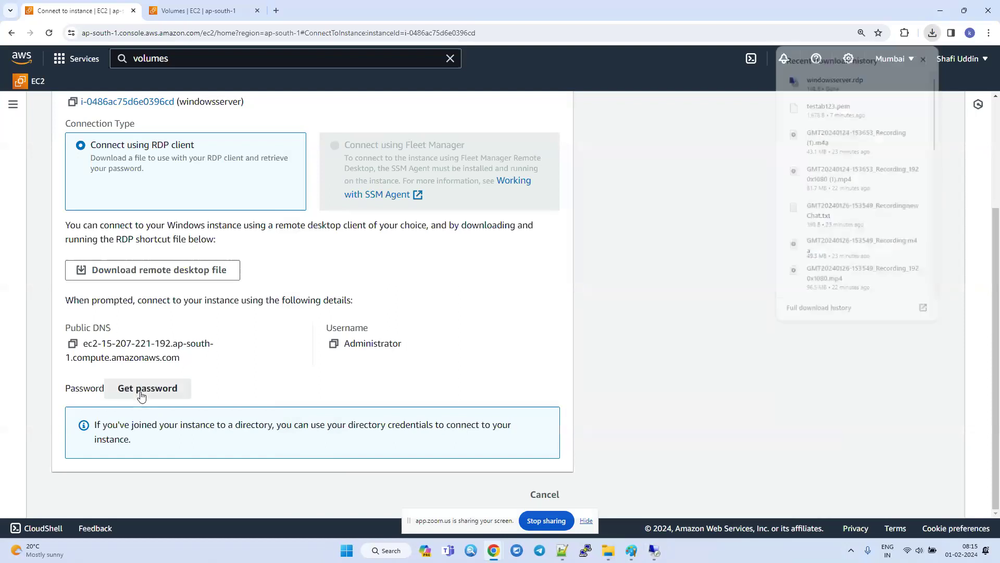
{"action": "left_click", "coordinate": [129, 317]}
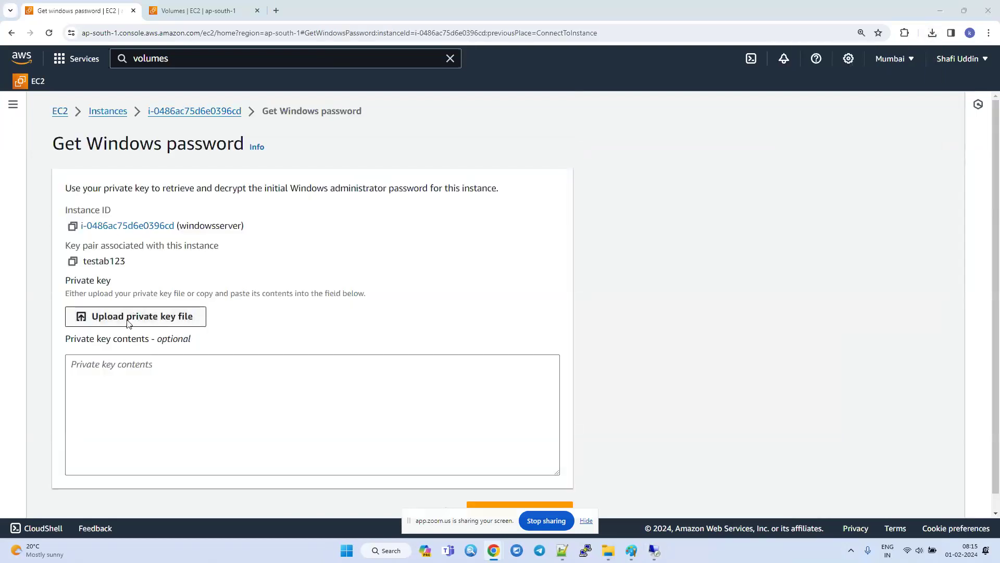
{"action": "double_click", "coordinate": [160, 172]}
{"action": "scroll", "coordinate": [539, 479], "scroll_direction": "down", "scroll_amount": 1}
{"action": "left_click", "coordinate": [527, 502]}
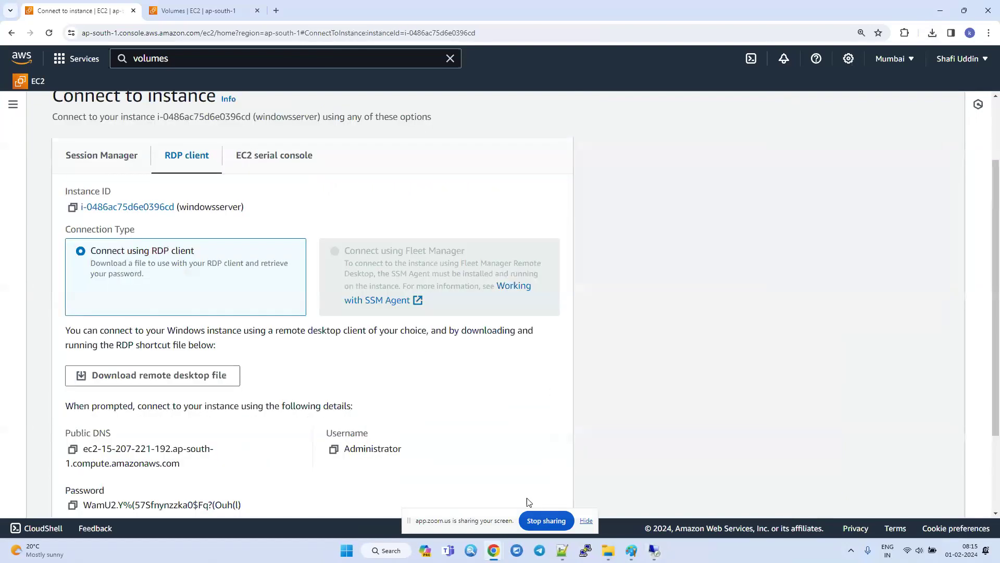
Copy the decrypted administrator password, paste it into the remote desktop password field and submit the credentials.
{"action": "scroll", "coordinate": [469, 479], "scroll_direction": "down", "scroll_amount": 2}
{"action": "left_click", "coordinate": [73, 392]}
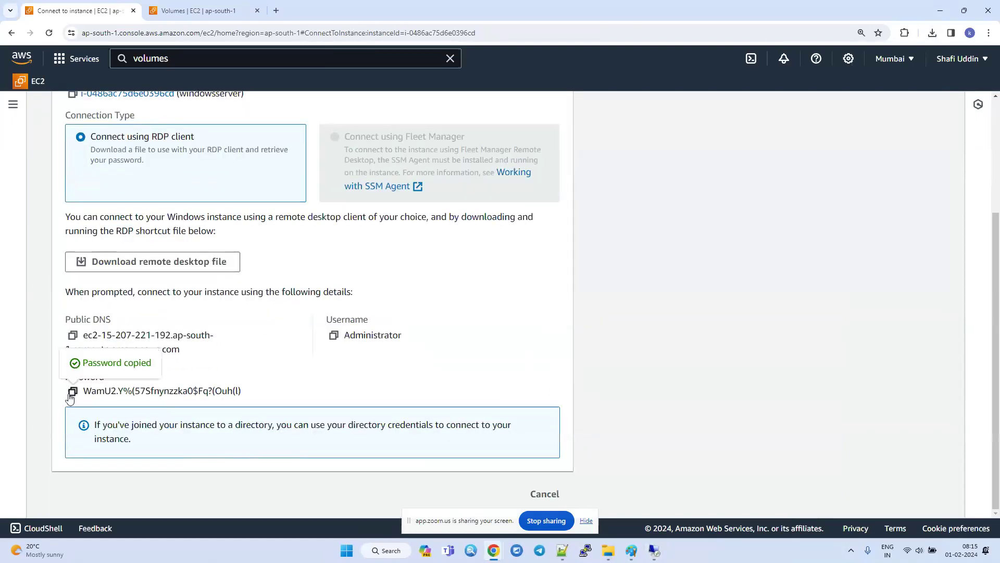
{"action": "left_click", "coordinate": [654, 553]}
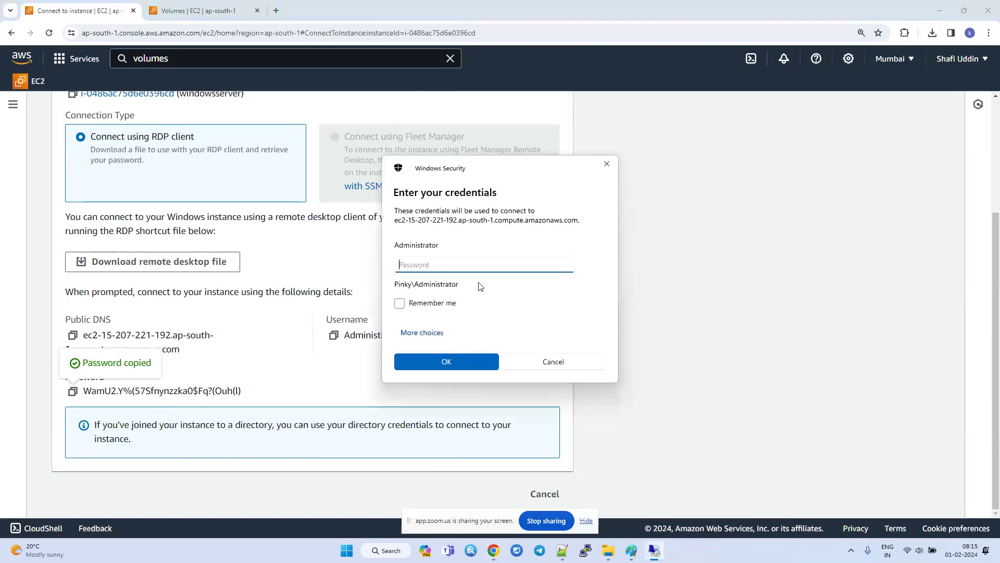
{"action": "key", "text": "ctrl+v"}
{"action": "left_click", "coordinate": [447, 362]}
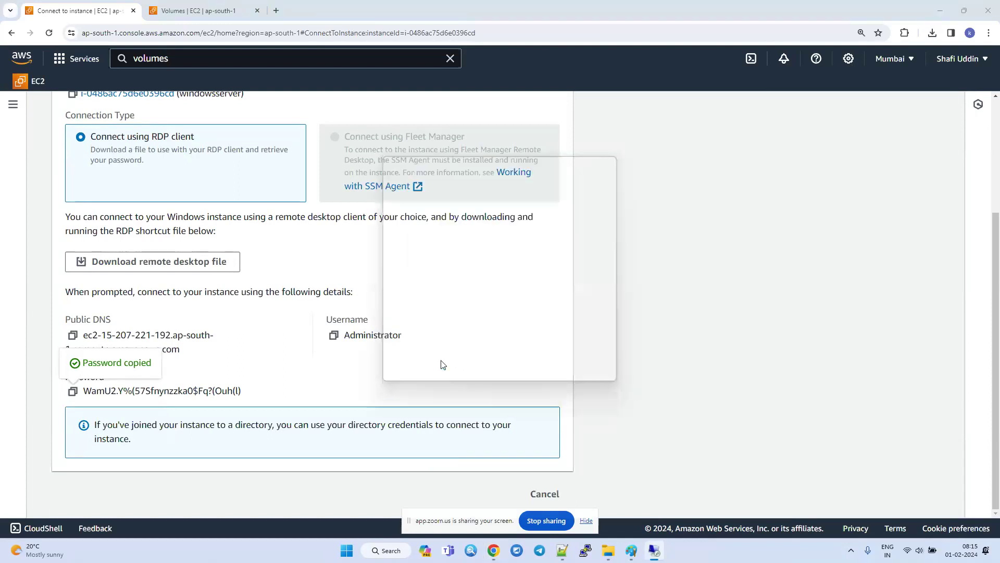
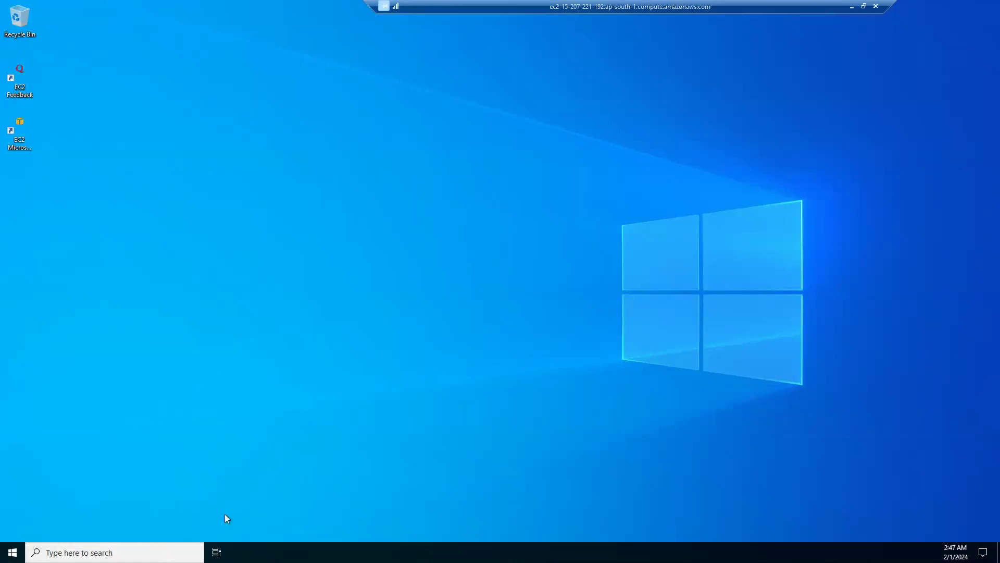
Leave the full-screen remote session, return to the EC2 Instances list in Chrome and examine the windowsserver instance's storage details.
{"action": "double_click", "coordinate": [620, 9]}
{"action": "left_click", "coordinate": [736, 287]}
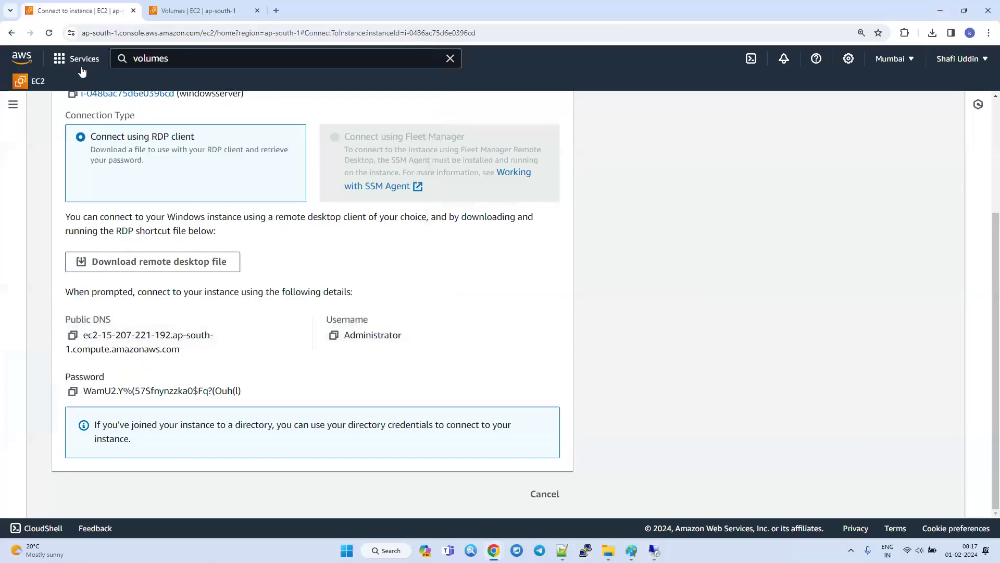
{"action": "left_click", "coordinate": [545, 494]}
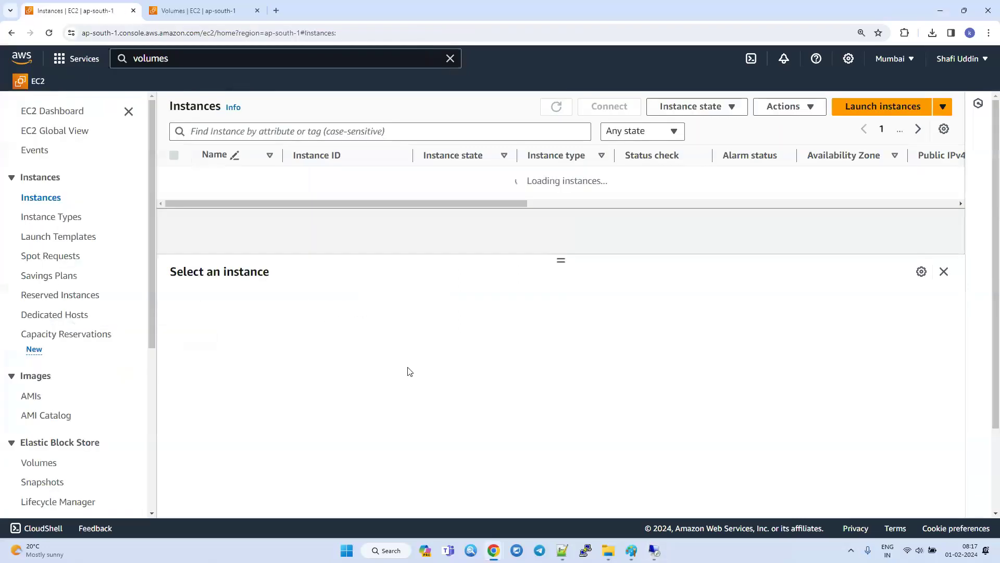
{"action": "left_click", "coordinate": [174, 178]}
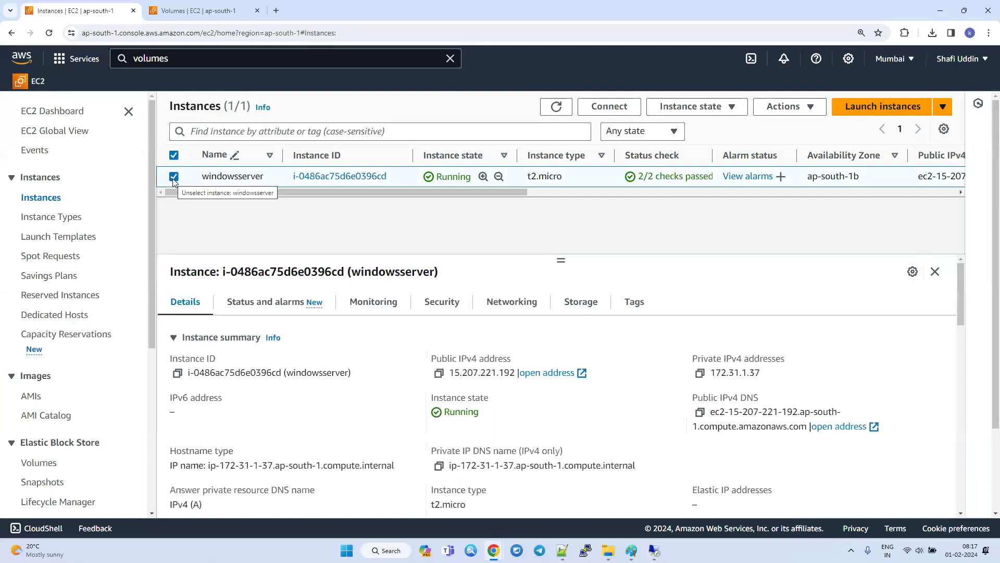
{"action": "left_click", "coordinate": [575, 306]}
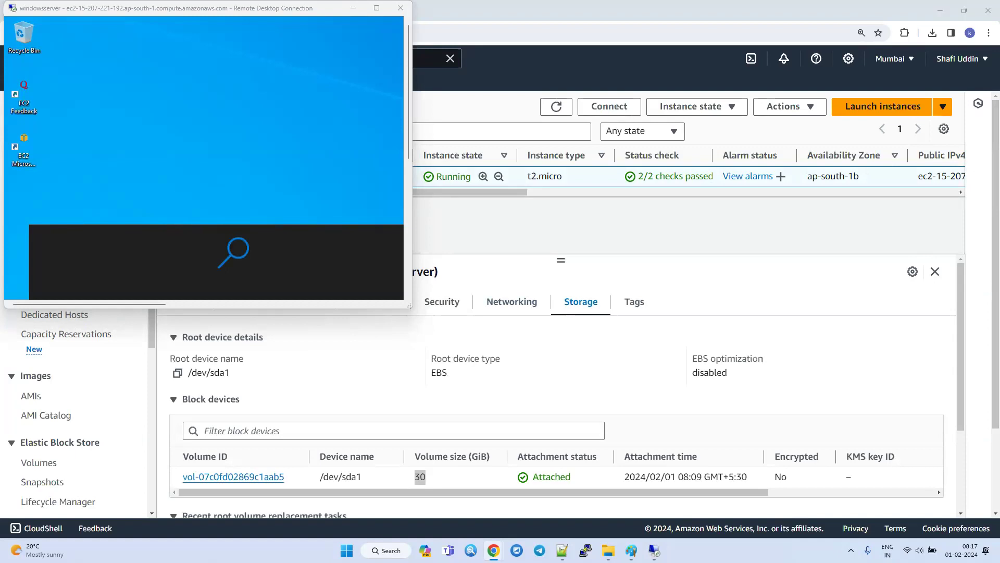
Switch back to the full-screen remote desktop session and open This PC to examine the server's drives.
{"action": "left_click", "coordinate": [386, 9]}
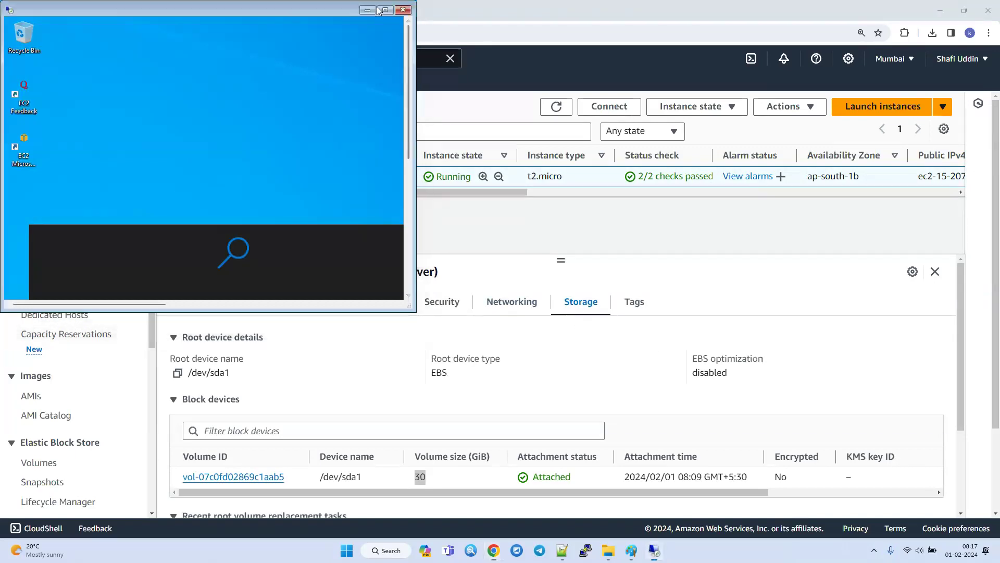
{"action": "left_click", "coordinate": [908, 198]}
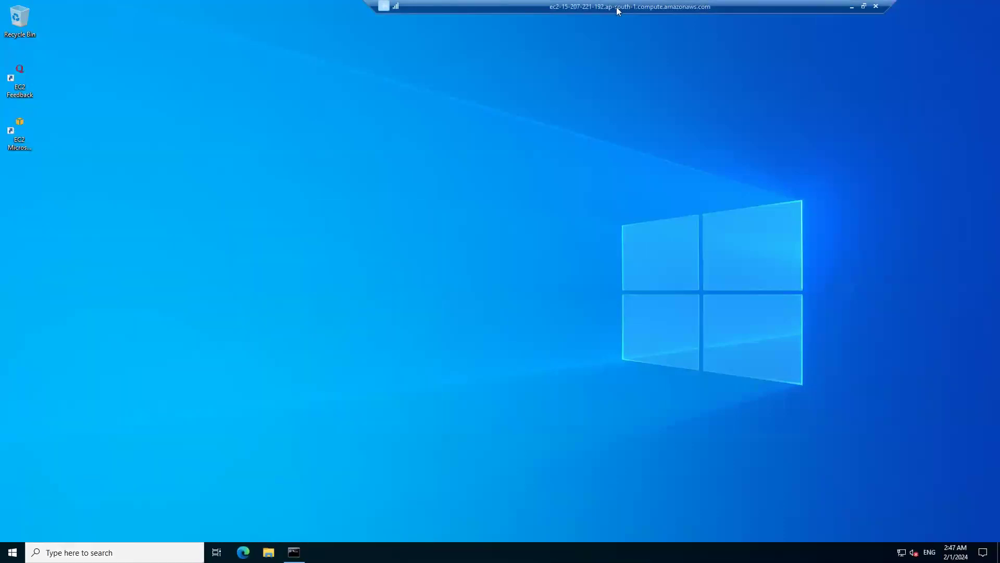
{"action": "double_click", "coordinate": [616, 8]}
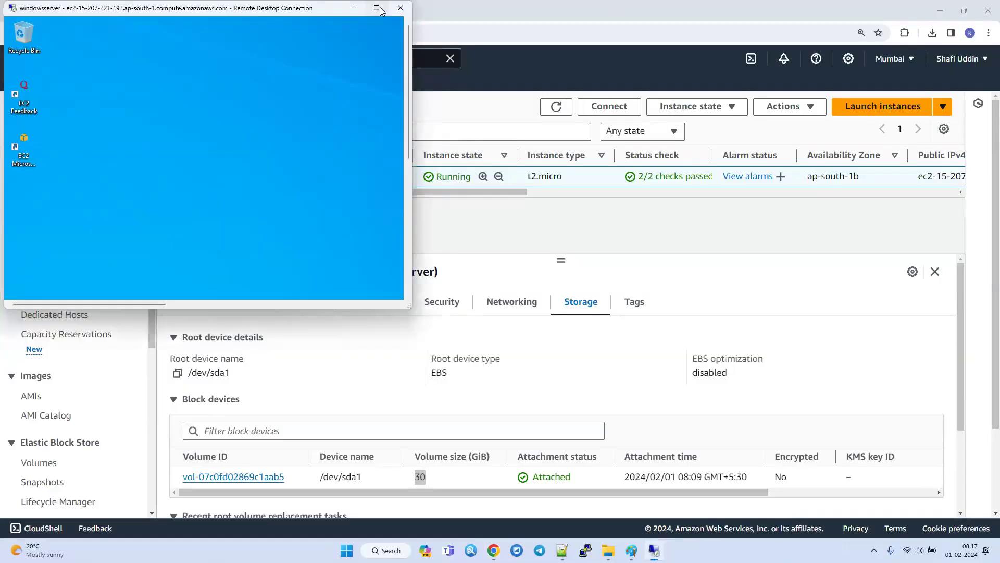
{"action": "double_click", "coordinate": [305, 15]}
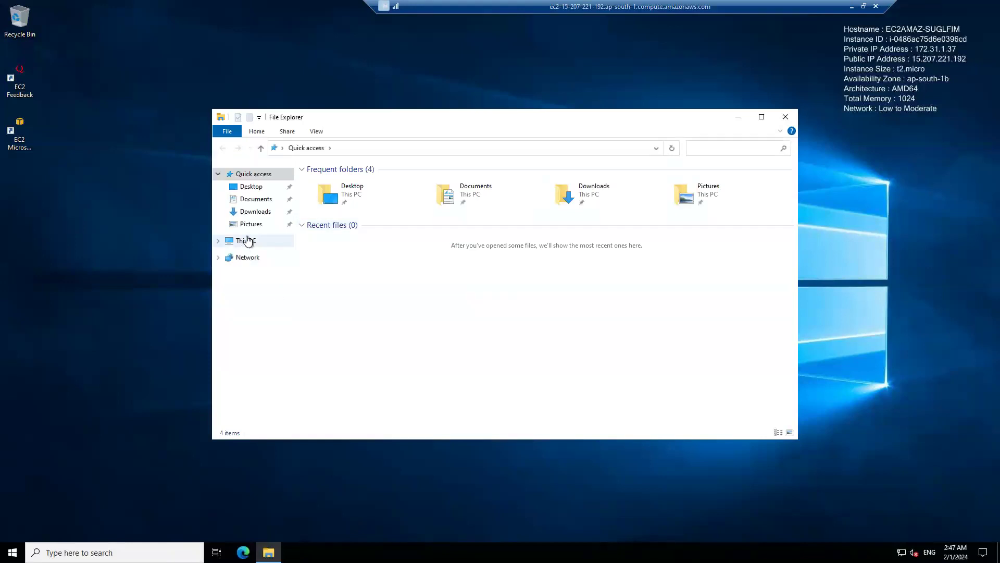
{"action": "left_click", "coordinate": [247, 240]}
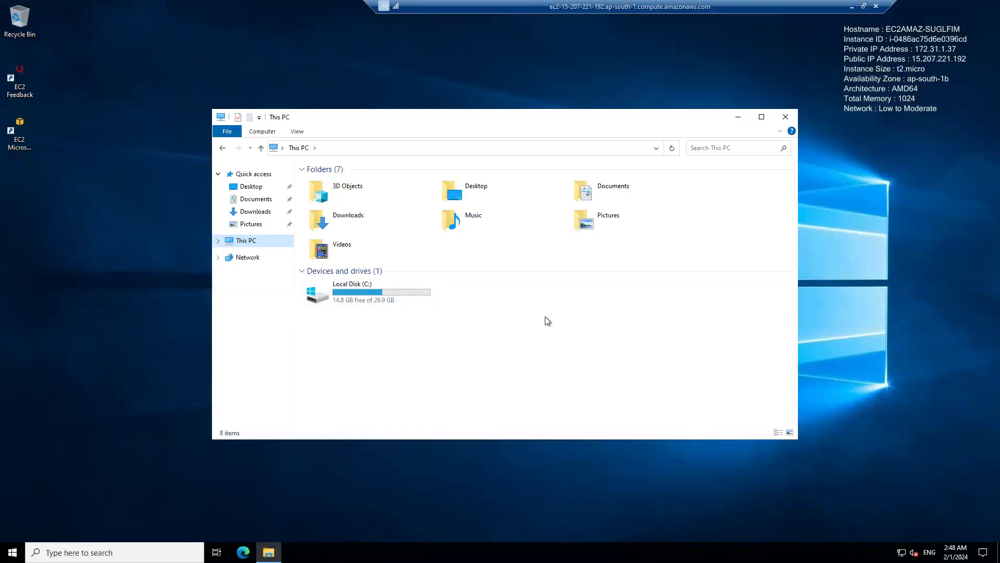
Return to the EC2 Volumes page in Chrome, modify the Cdrive volume's size to 50 GiB and confirm the modification.
{"action": "left_click", "coordinate": [851, 6]}
{"action": "left_click", "coordinate": [205, 10]}
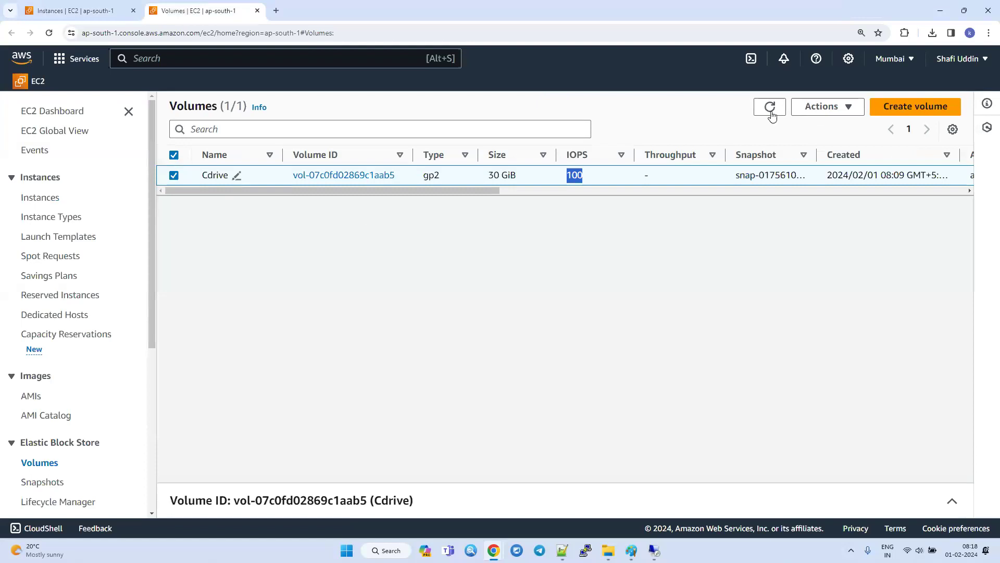
{"action": "left_click", "coordinate": [822, 107]}
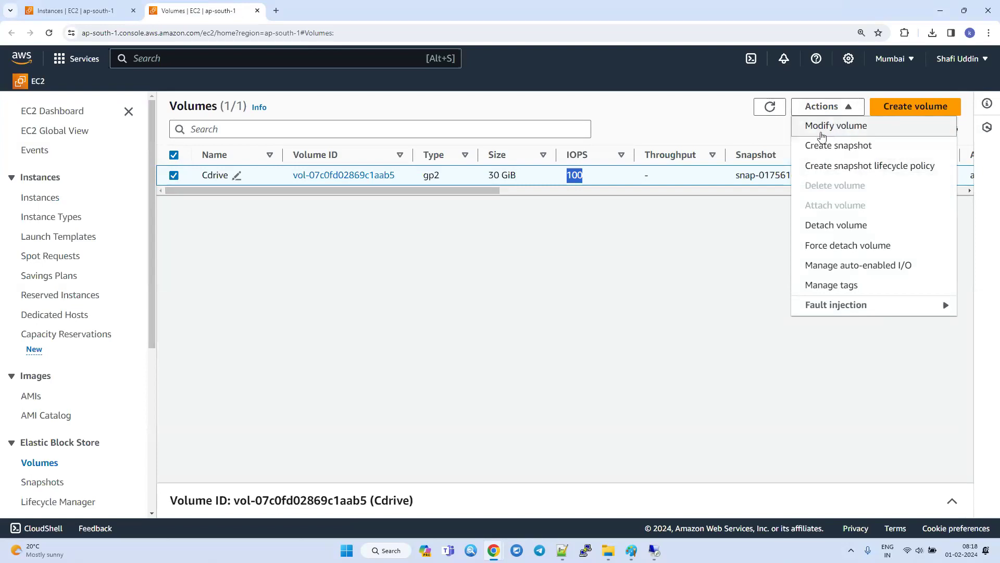
{"action": "left_click", "coordinate": [186, 178]}
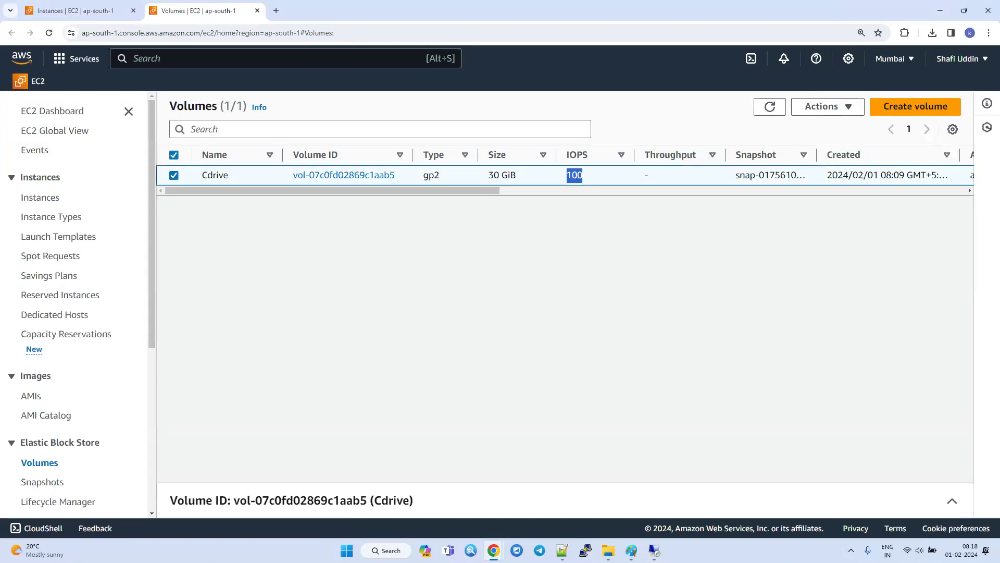
{"action": "left_click", "coordinate": [822, 104]}
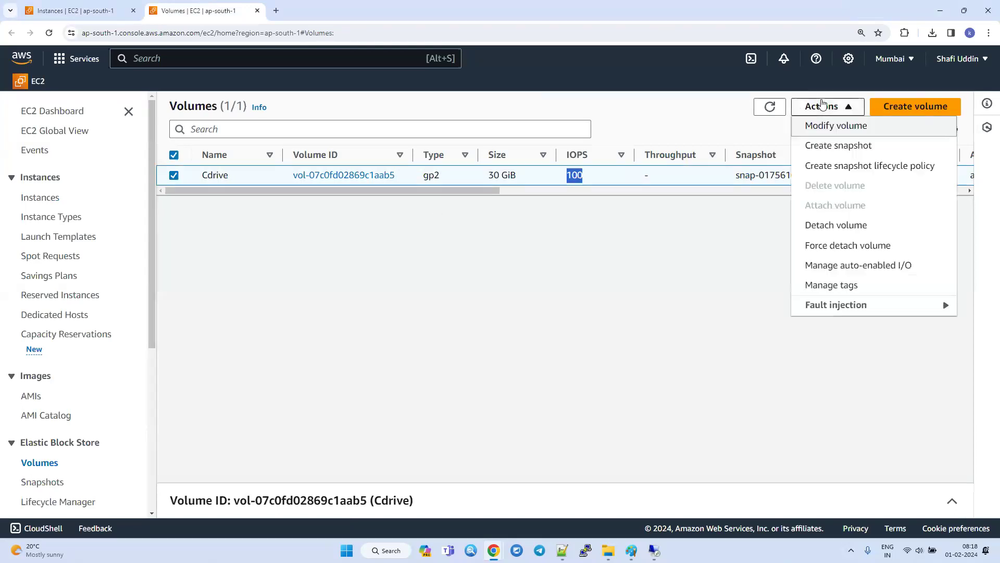
{"action": "left_click", "coordinate": [836, 127]}
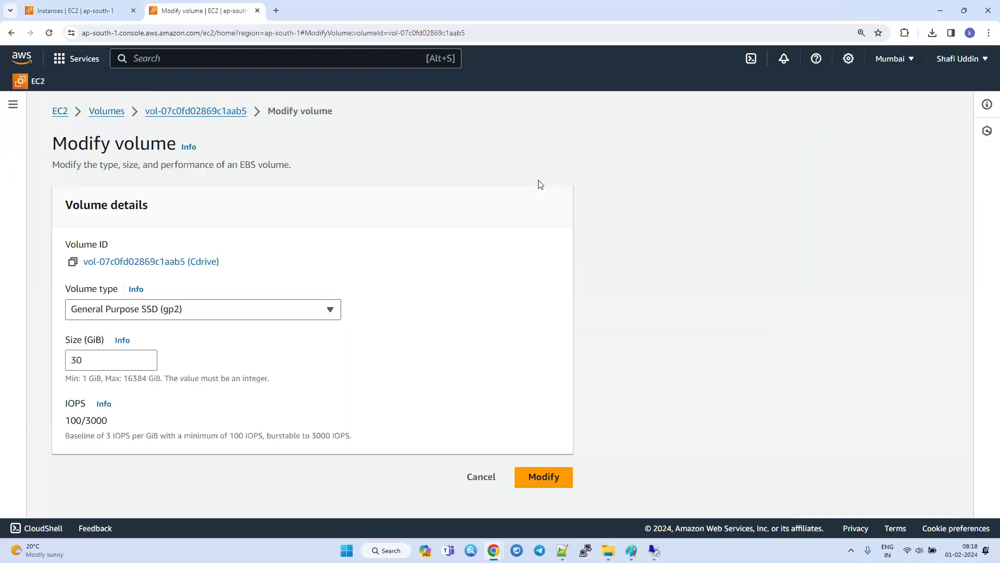
{"action": "left_click_drag", "start_coordinate": [87, 361], "coordinate": [67, 364]}
{"action": "type", "text": "50"}
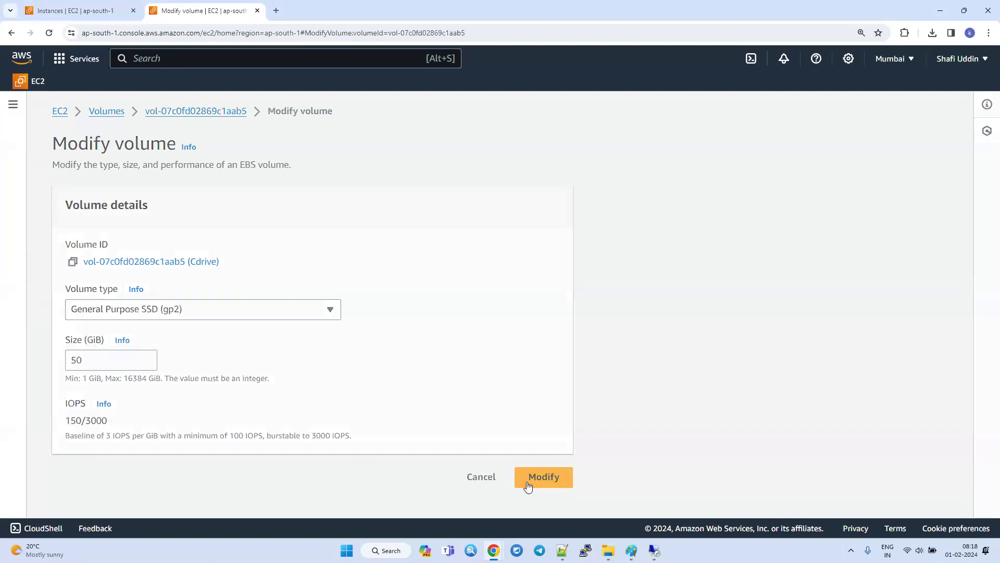
{"action": "left_click", "coordinate": [528, 486]}
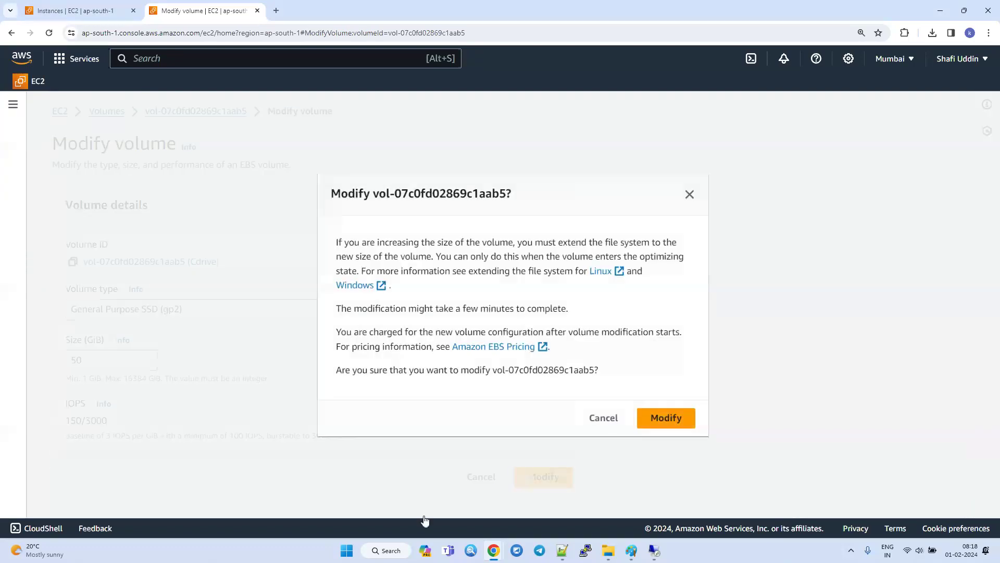
{"action": "left_click", "coordinate": [665, 420]}
Widen the Volume state column, refresh the volumes list and check the Cdrive volume's modification state, size and IOPS.
{"action": "left_click_drag", "start_coordinate": [350, 226], "coordinate": [624, 230]}
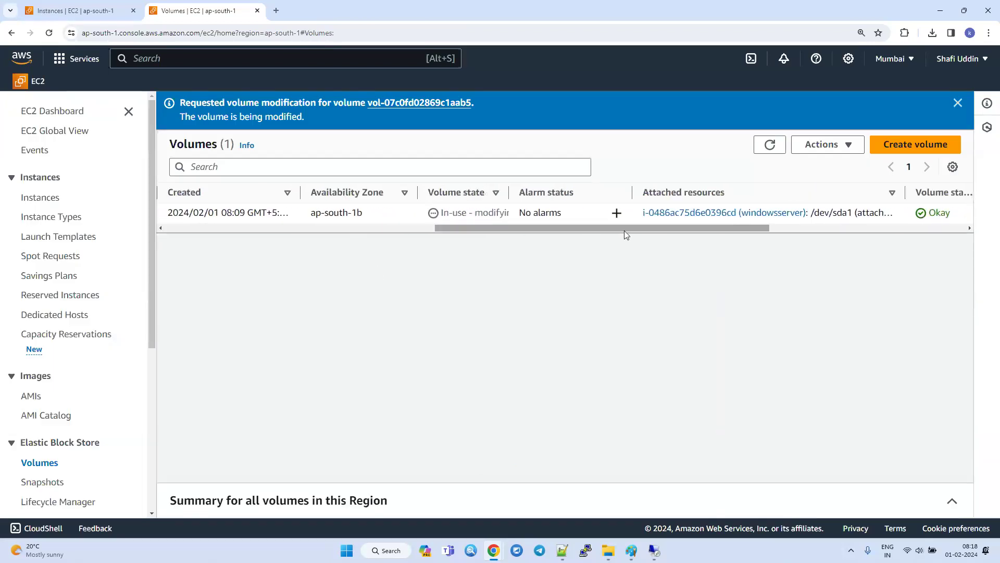
{"action": "left_click_drag", "start_coordinate": [509, 193], "coordinate": [603, 193]}
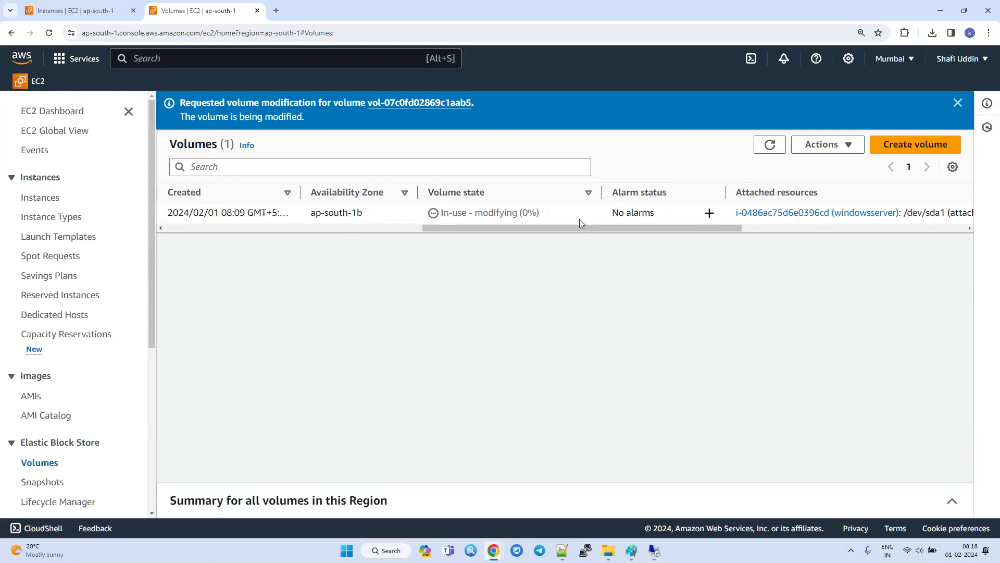
{"action": "left_click", "coordinate": [770, 144]}
{"action": "left_click", "coordinate": [770, 145]}
{"action": "scroll", "coordinate": [510, 215], "scroll_direction": "left", "scroll_amount": 10}
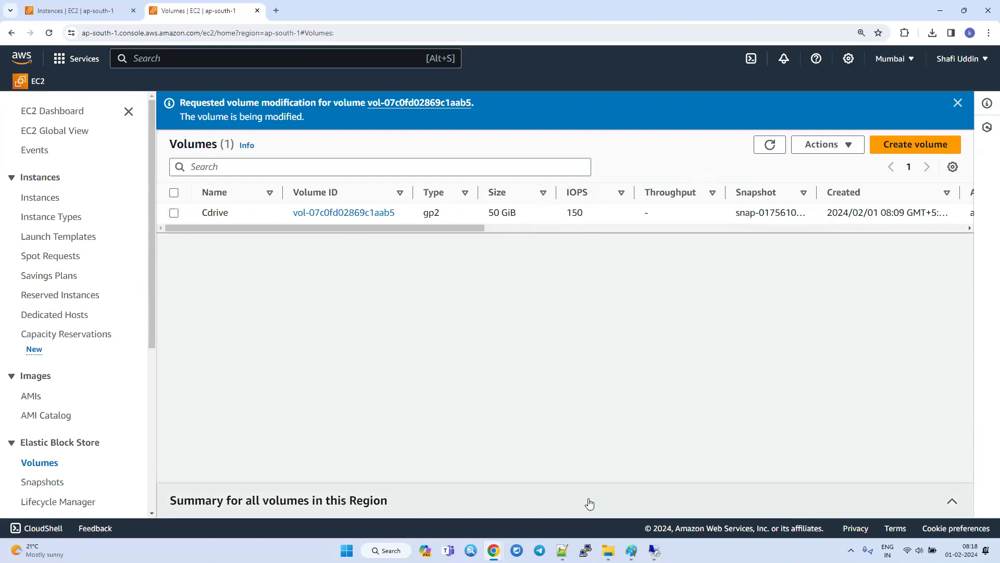
Return to the Instances page and compare the windowsserver instance's availability zone with the Mumbai entry in the region list.
{"action": "left_click", "coordinate": [42, 12]}
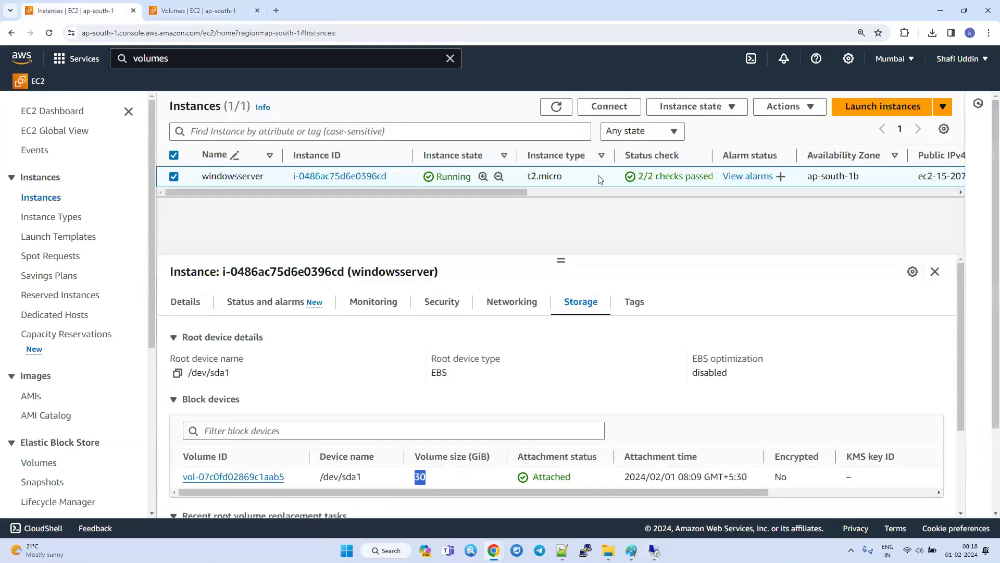
{"action": "left_click", "coordinate": [907, 60]}
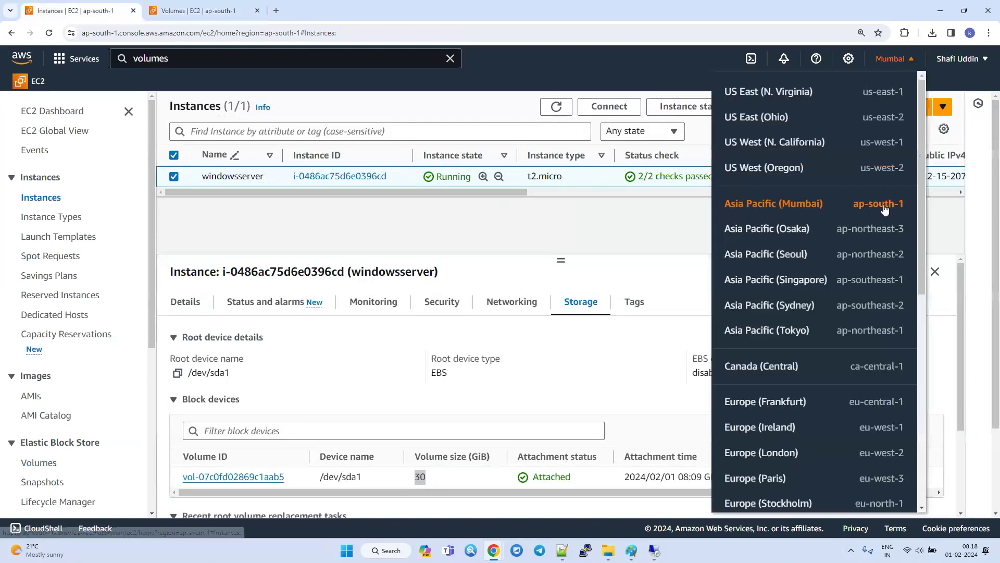
{"action": "mouse_move", "coordinate": [480, 191]}
{"action": "left_mouse_down"}
{"action": "mouse_move", "coordinate": [592, 190]}
{"action": "mouse_move", "coordinate": [486, 180]}
{"action": "left_mouse_up"}
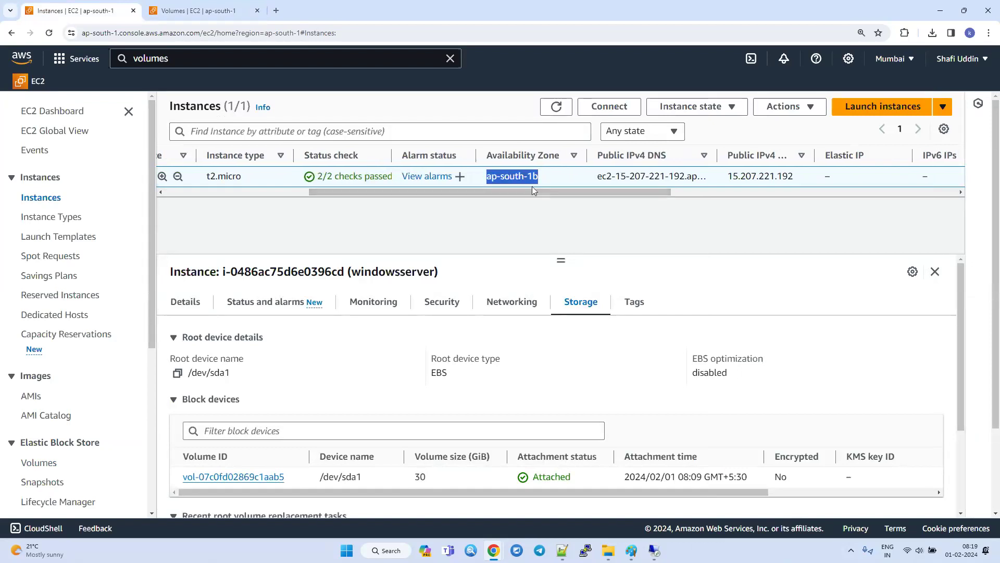
{"action": "left_click", "coordinate": [906, 59]}
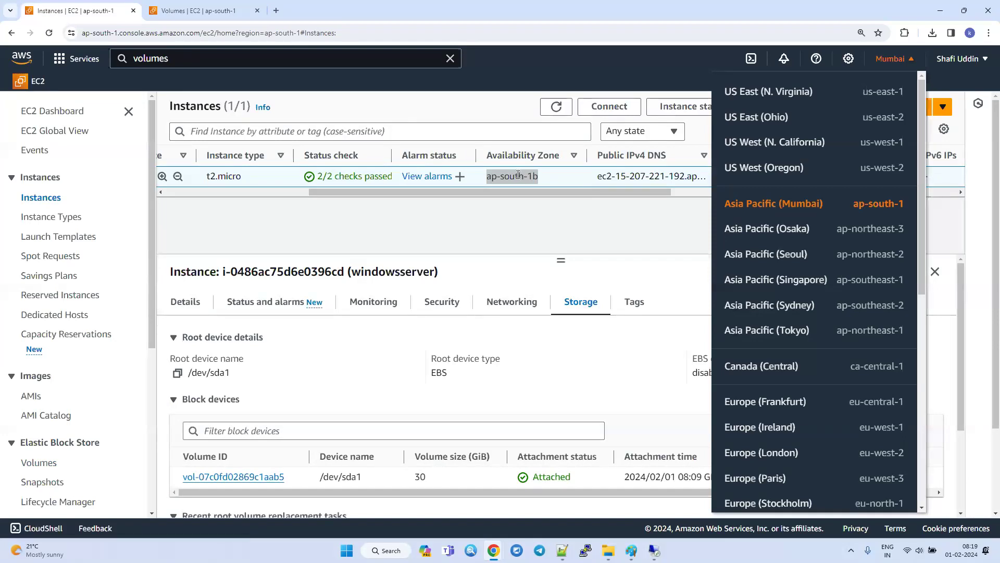
{"action": "left_click", "coordinate": [539, 206]}
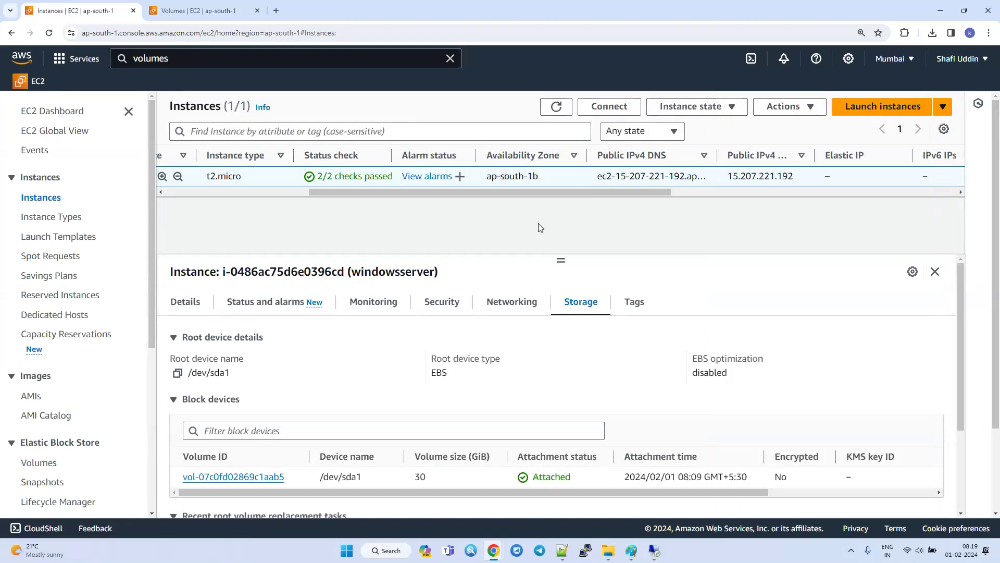
Switch to the blank Paint drawing and draw an outer rectangle about 1456 × 665 px with three smaller rectangles side by side inside.
{"action": "mouse_move", "coordinate": [632, 547]}
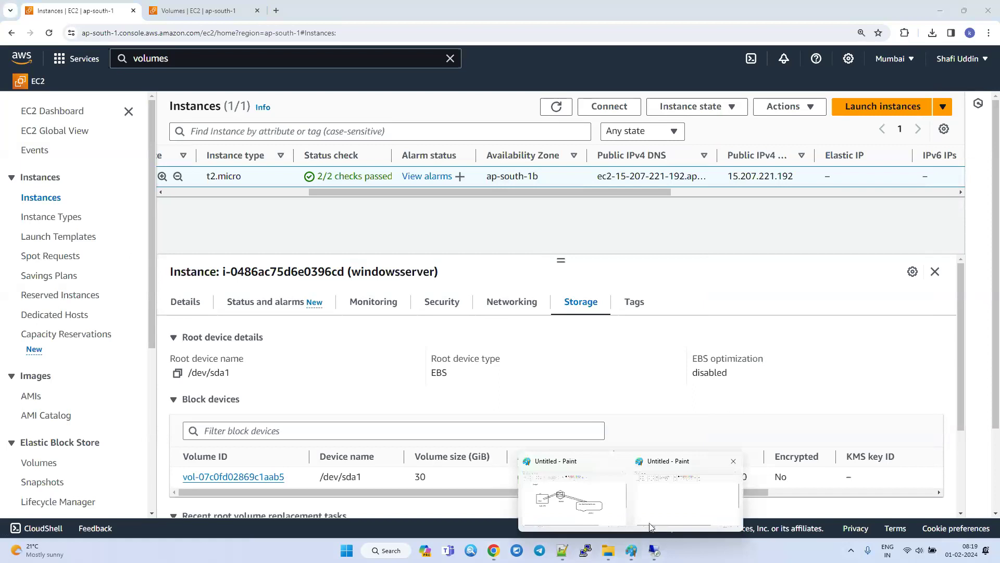
{"action": "left_click", "coordinate": [677, 513]}
{"action": "left_click", "coordinate": [278, 49]}
{"action": "mouse_move", "coordinate": [138, 126]}
{"action": "left_mouse_down"}
{"action": "mouse_move", "coordinate": [153, 144]}
{"action": "mouse_move", "coordinate": [913, 454]}
{"action": "mouse_move", "coordinate": [897, 472]}
{"action": "left_mouse_up"}
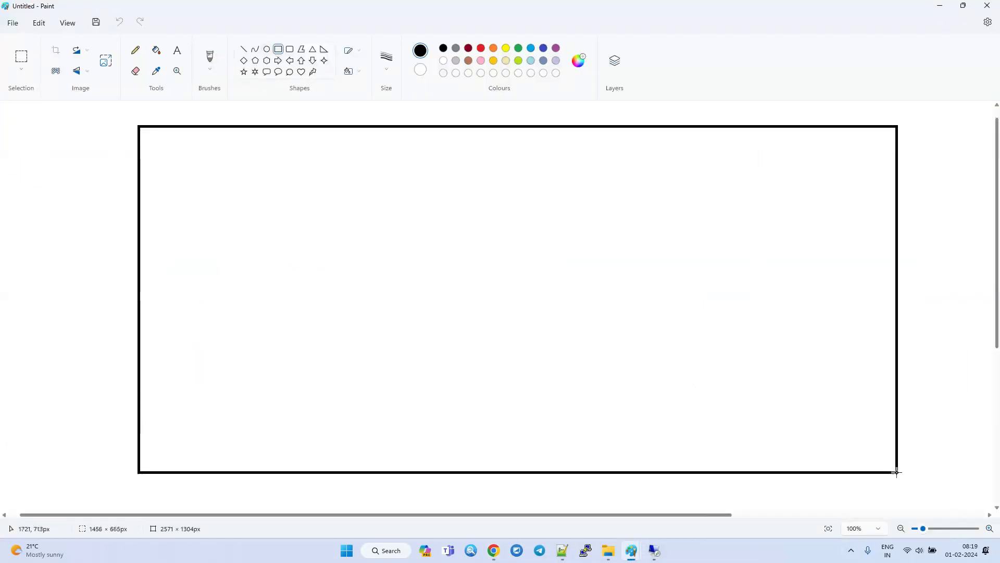
{"action": "left_click", "coordinate": [65, 299]}
{"action": "left_click_drag", "start_coordinate": [183, 175], "coordinate": [365, 397]}
{"action": "left_click_drag", "start_coordinate": [467, 167], "coordinate": [671, 403]}
{"action": "left_click_drag", "start_coordinate": [696, 163], "coordinate": [887, 411]}
Add the text label "Mumbai - Region" at font size 16 below the outer rectangle's lower-right corner.
{"action": "left_click", "coordinate": [177, 50]}
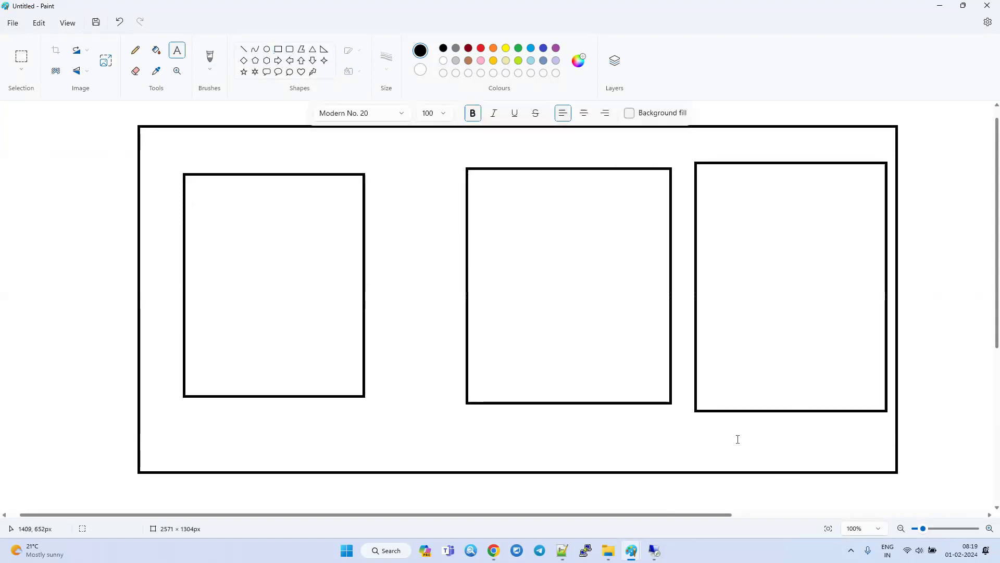
{"action": "left_click", "coordinate": [803, 475]}
{"action": "type", "text": "Mumbai"}
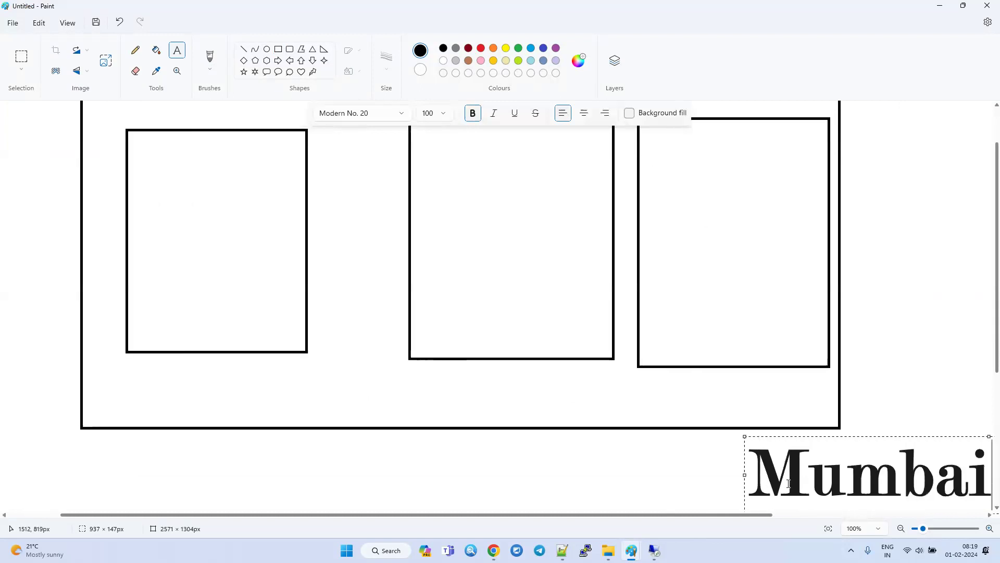
{"action": "double_click", "coordinate": [788, 482]}
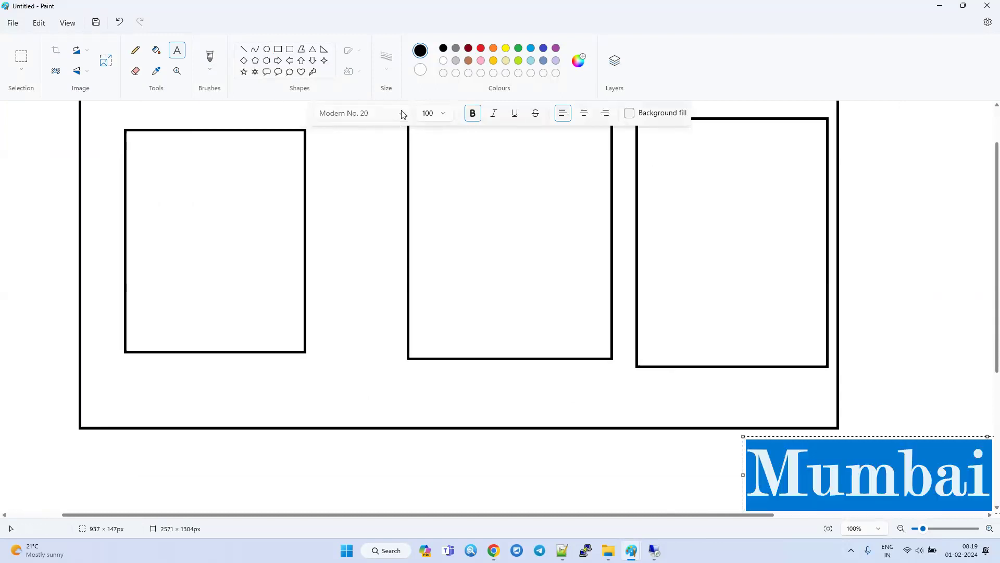
{"action": "left_click", "coordinate": [402, 114]}
{"action": "left_click", "coordinate": [435, 113]}
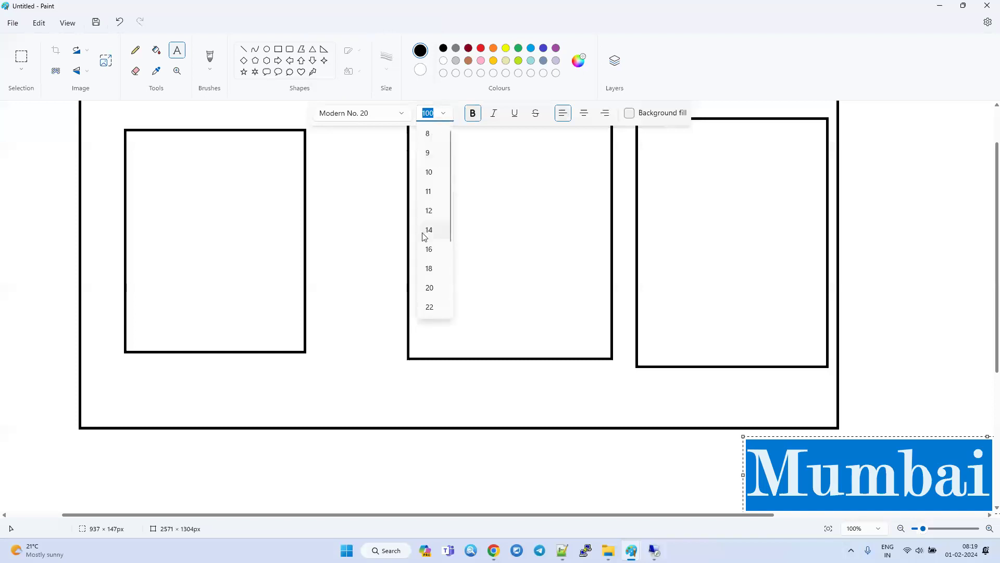
{"action": "left_click", "coordinate": [429, 249]}
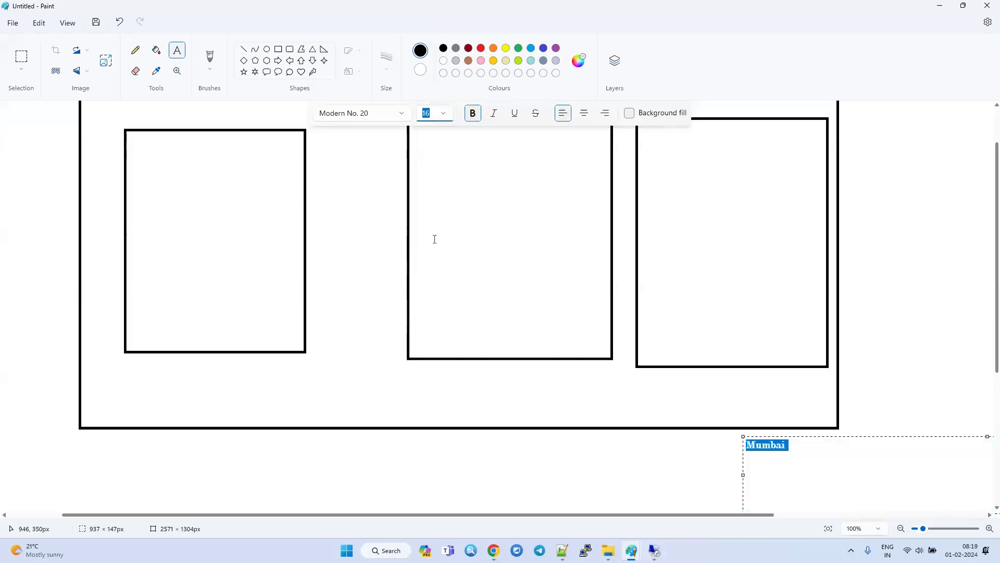
{"action": "left_click", "coordinate": [830, 450]}
{"action": "type", "text": "- Region"}
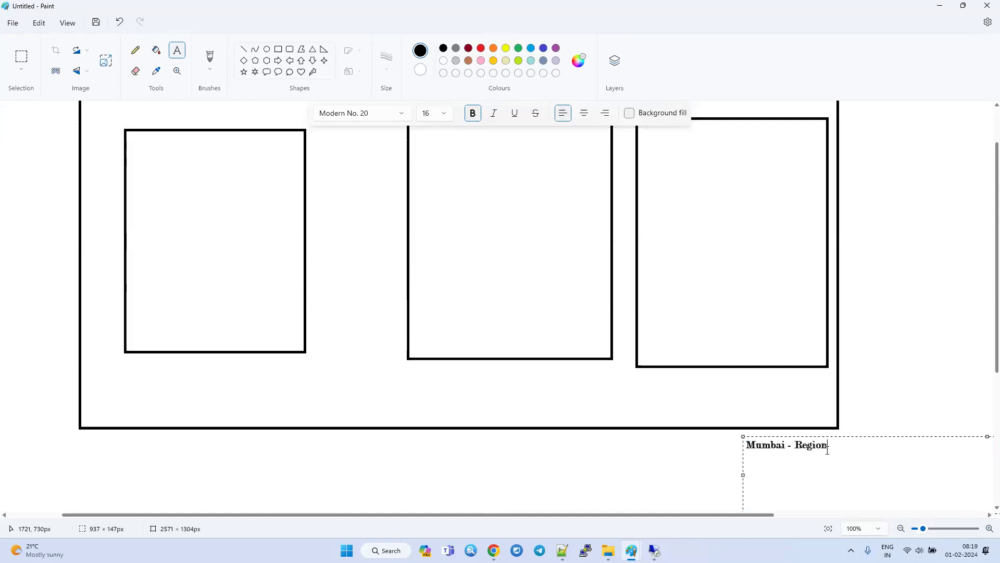
{"action": "key", "text": "ctrl+a"}
{"action": "left_click", "coordinate": [552, 464]}
Copy Mumbai's region code from the EC2 region list and add it in Paint as the label "ap-south-1" below "Mumbai - Region".
{"action": "left_click", "coordinate": [130, 369]}
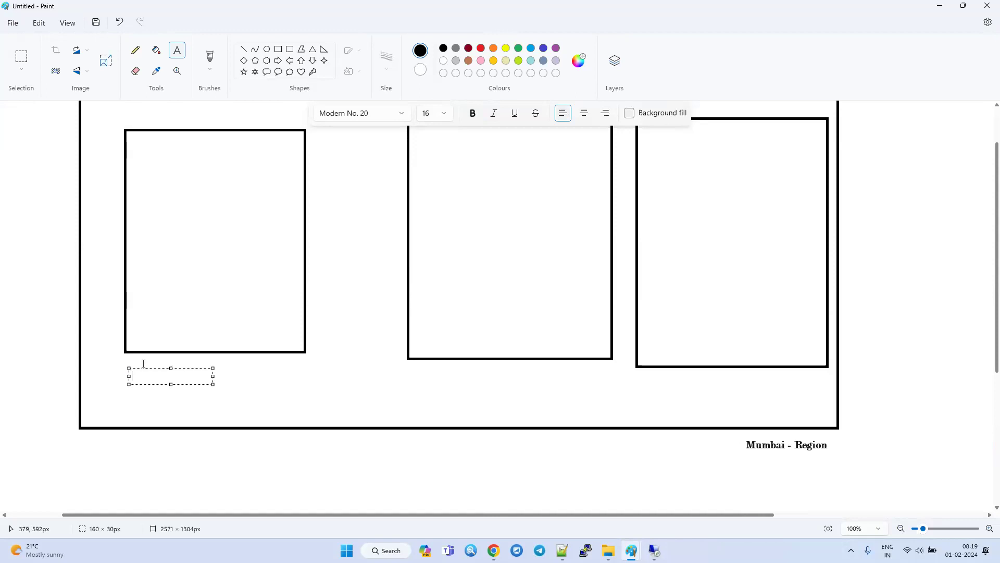
{"action": "left_click", "coordinate": [494, 550]}
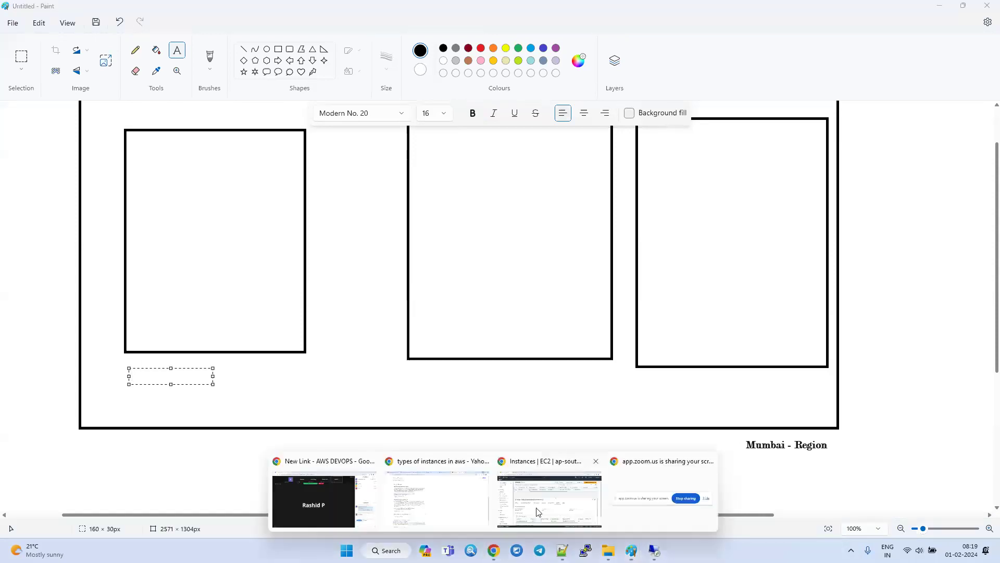
{"action": "left_click", "coordinate": [543, 509]}
{"action": "left_click", "coordinate": [903, 62]}
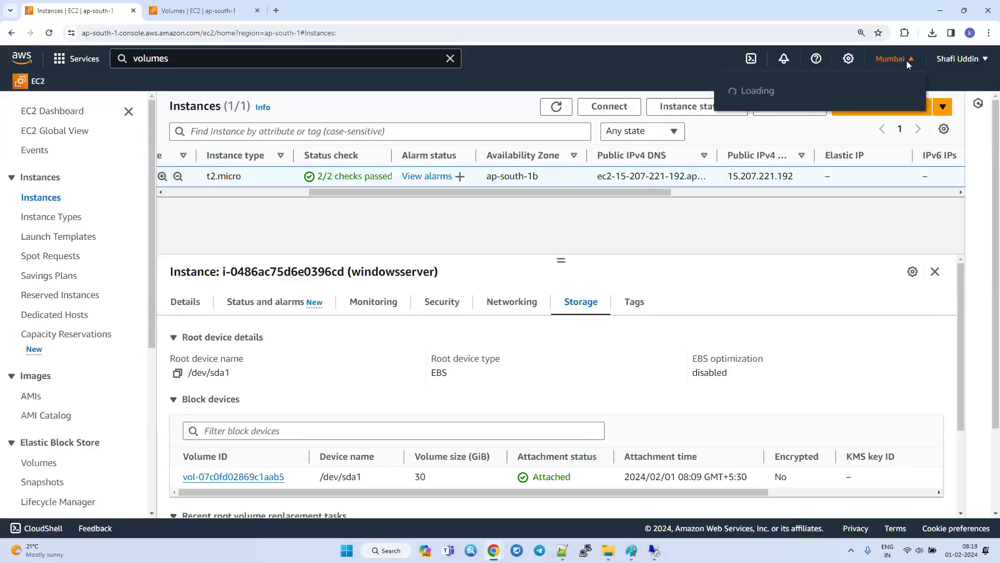
{"action": "left_click_drag", "start_coordinate": [909, 202], "coordinate": [853, 209]}
{"action": "key", "text": "ctrl+c"}
{"action": "key", "text": "alt+Tab"}
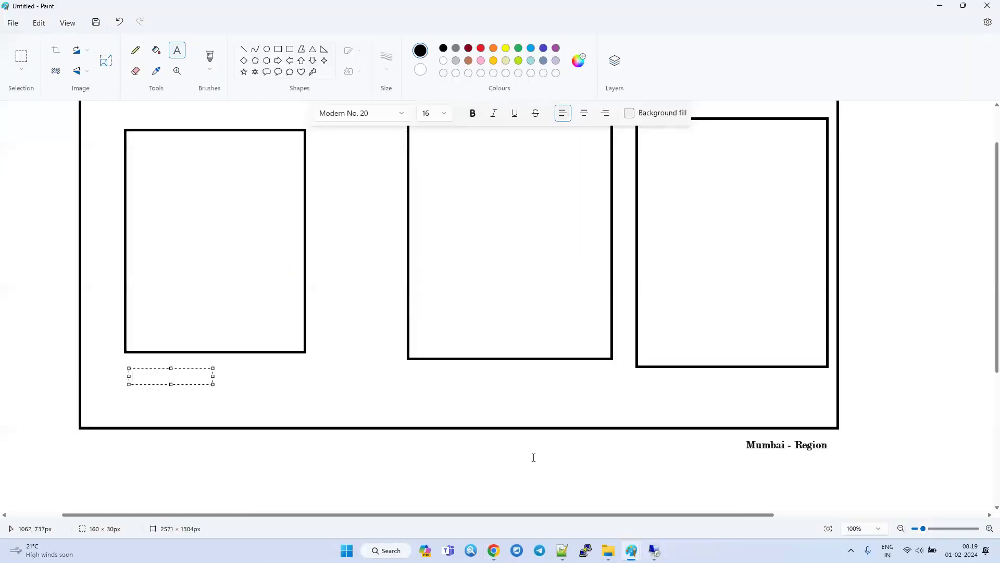
{"action": "left_click", "coordinate": [746, 464]}
{"action": "key", "text": "ctrl+v"}
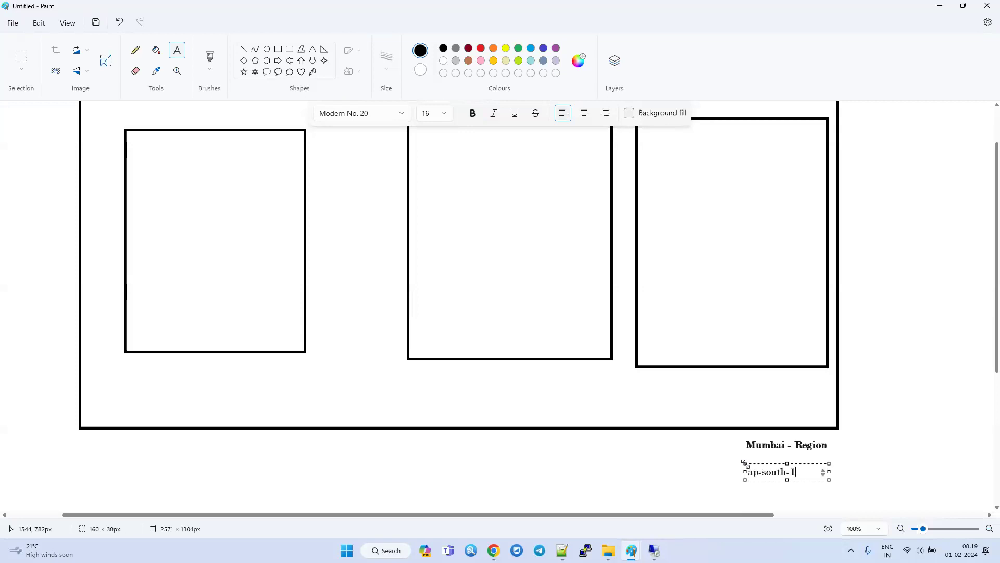
{"action": "left_click", "coordinate": [603, 496]}
Label the three inner rectangles "ap-south-1a", "ap-south-1b" and "ap-south-1c" beneath their lower edges.
{"action": "left_click", "coordinate": [154, 361]}
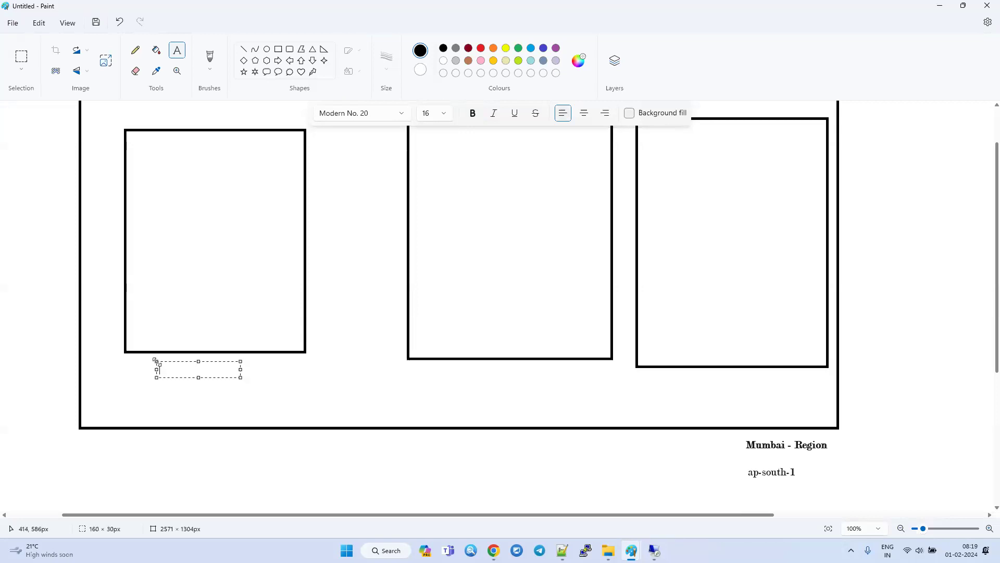
{"action": "key", "text": "ctrl+v"}
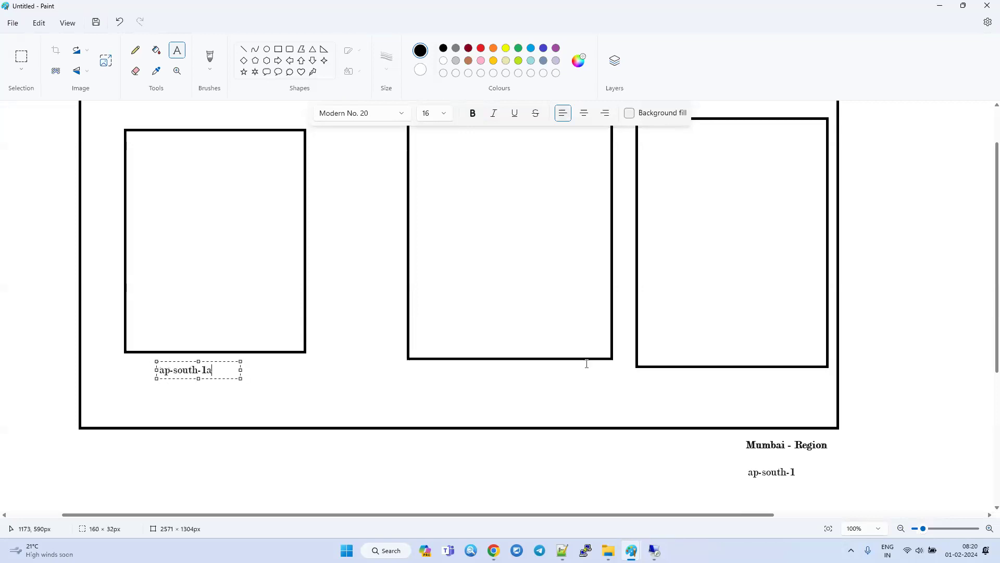
{"action": "type", "text": "a"}
{"action": "left_click", "coordinate": [471, 369]}
{"action": "left_click", "coordinate": [469, 367]}
{"action": "key", "text": "ctrl+v"}
{"action": "type", "text": "b"}
{"action": "left_click", "coordinate": [712, 391]}
{"action": "left_click", "coordinate": [698, 373]}
{"action": "key", "text": "ctrl+v"}
{"action": "left_click", "coordinate": [621, 464]}
{"action": "scroll", "coordinate": [621, 465], "scroll_direction": "up", "scroll_amount": 1}
{"action": "scroll", "coordinate": [621, 465], "scroll_direction": "down", "scroll_amount": 2, "text": "ctrl"}
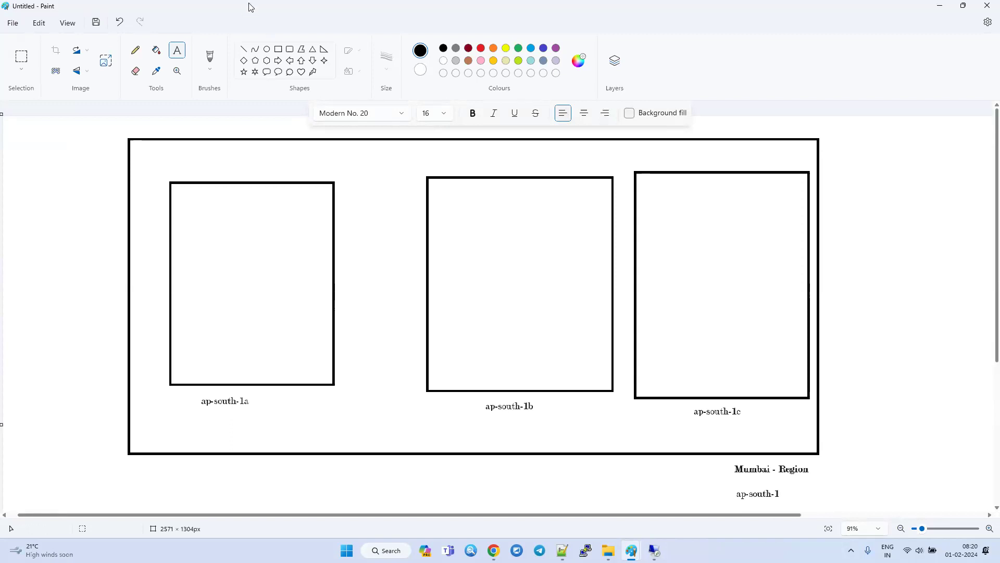
Draw a straight line connecting the ap-south-1a and ap-south-1b rectangles and label it "100km" underneath.
{"action": "left_click", "coordinate": [243, 49]}
{"action": "left_click_drag", "start_coordinate": [334, 282], "coordinate": [424, 280]}
{"action": "left_click", "coordinate": [180, 55]}
{"action": "left_click", "coordinate": [348, 298]}
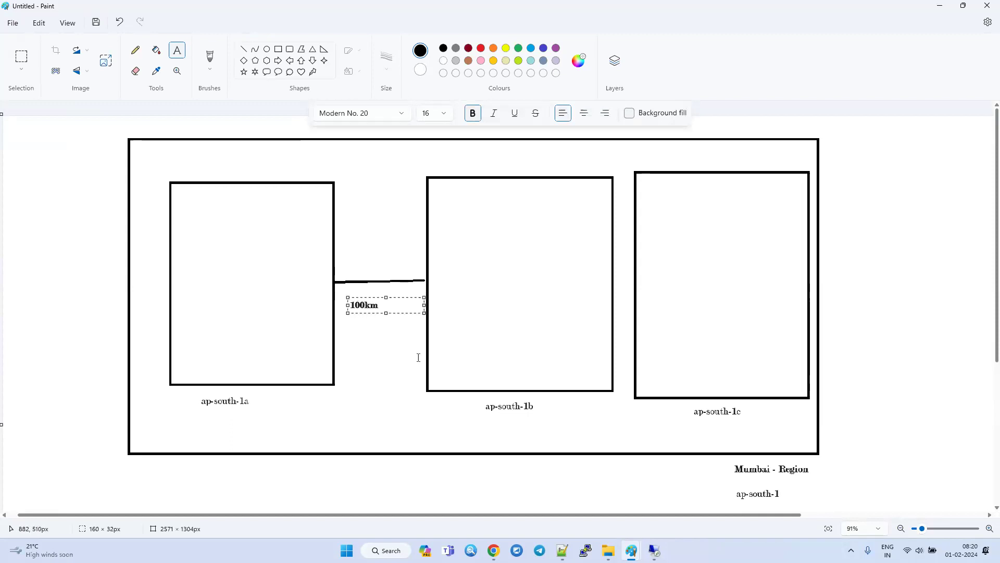
Cross out the ap-south-1a rectangle with two diagonal lines.
{"action": "left_click_drag", "start_coordinate": [219, 162], "coordinate": [298, 403]}
{"action": "key", "text": "ctrl+z"}
{"action": "left_click", "coordinate": [243, 49]}
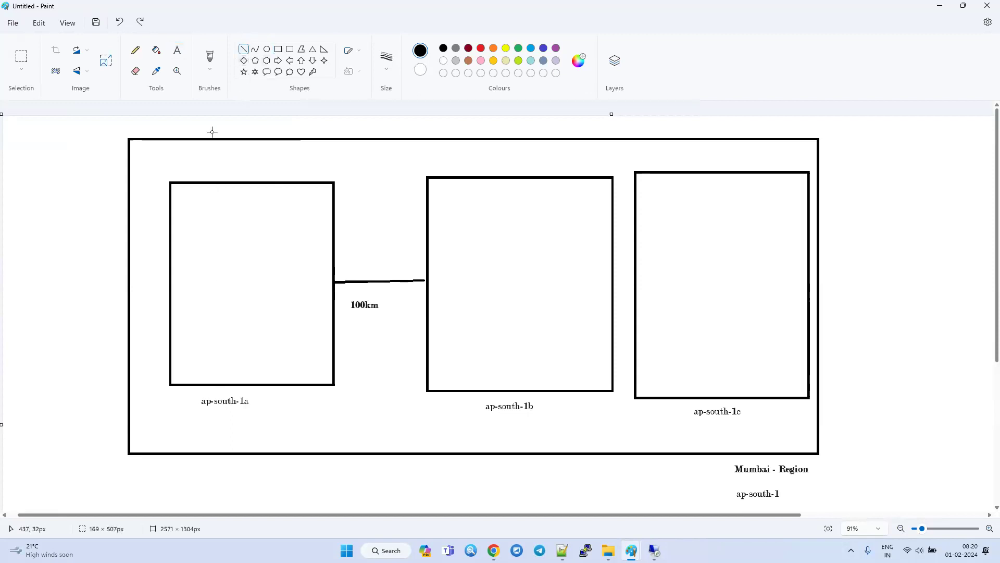
{"action": "left_click_drag", "start_coordinate": [218, 171], "coordinate": [301, 363]}
{"action": "left_click_drag", "start_coordinate": [283, 139], "coordinate": [282, 173]}
{"action": "left_click_drag", "start_coordinate": [264, 236], "coordinate": [189, 375]}
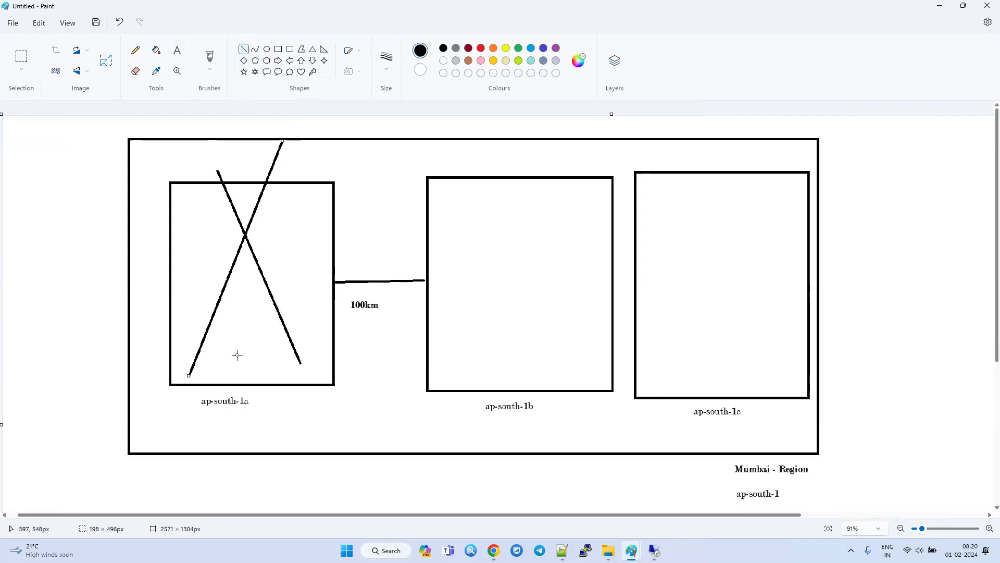
Draw a slanted line out of each of the ap-south-1b and ap-south-1c rectangles, and undo both lines.
{"action": "mouse_move", "coordinate": [531, 306]}
{"action": "left_mouse_down"}
{"action": "mouse_move", "coordinate": [703, 98]}
{"action": "mouse_move", "coordinate": [685, 116]}
{"action": "left_mouse_up"}
{"action": "left_click_drag", "start_coordinate": [736, 339], "coordinate": [949, 171]}
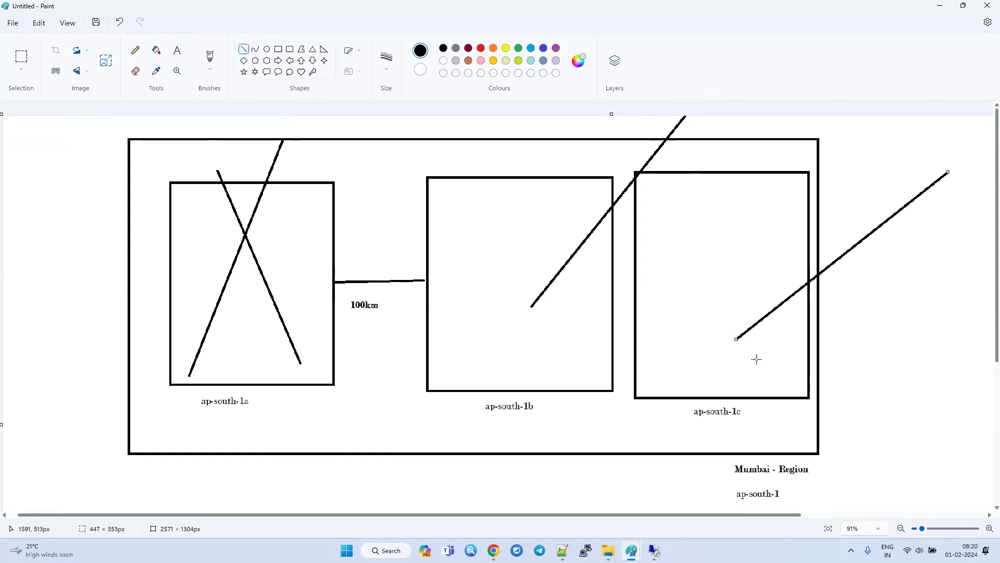
{"action": "key", "text": "ctrl+z"}
{"action": "key", "text": "ctrl+z"}
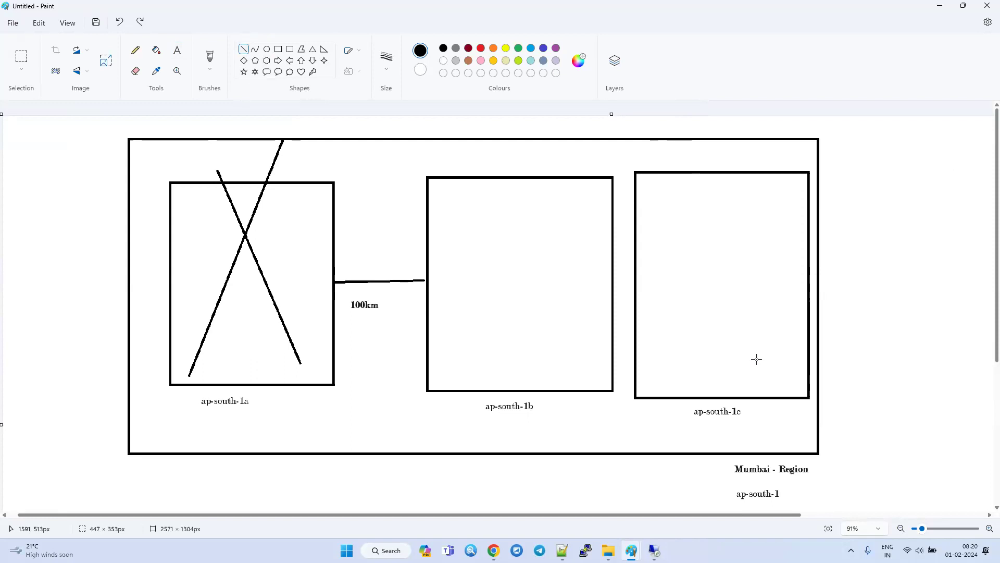
Check the windowsserver instance's availability zone in the EC2 console, and undo the two crossing lines over ap-south-1a in Paint.
{"action": "key", "text": "alt+Tab"}
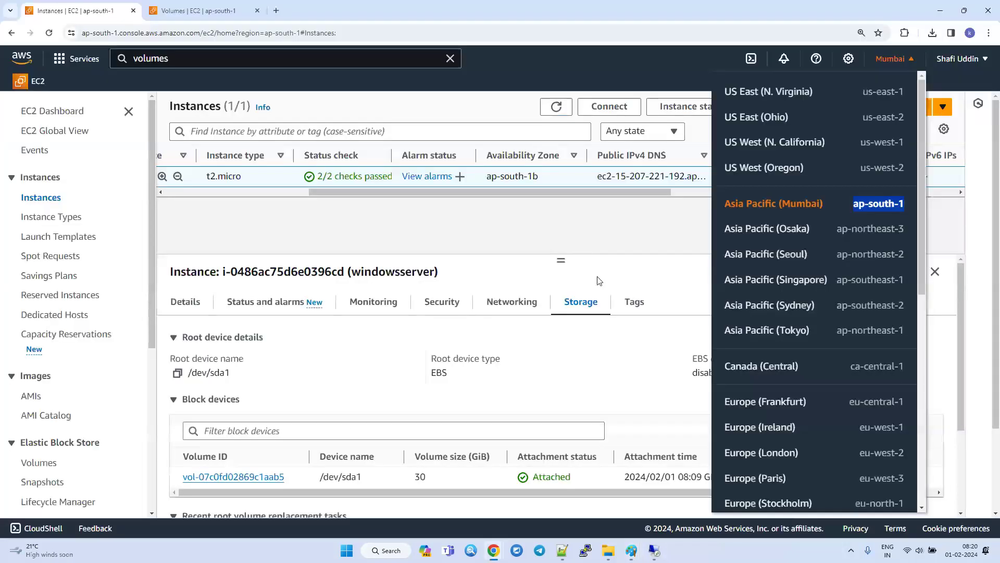
{"action": "left_click_drag", "start_coordinate": [539, 176], "coordinate": [248, 190]}
{"action": "key", "text": "alt+Tab"}
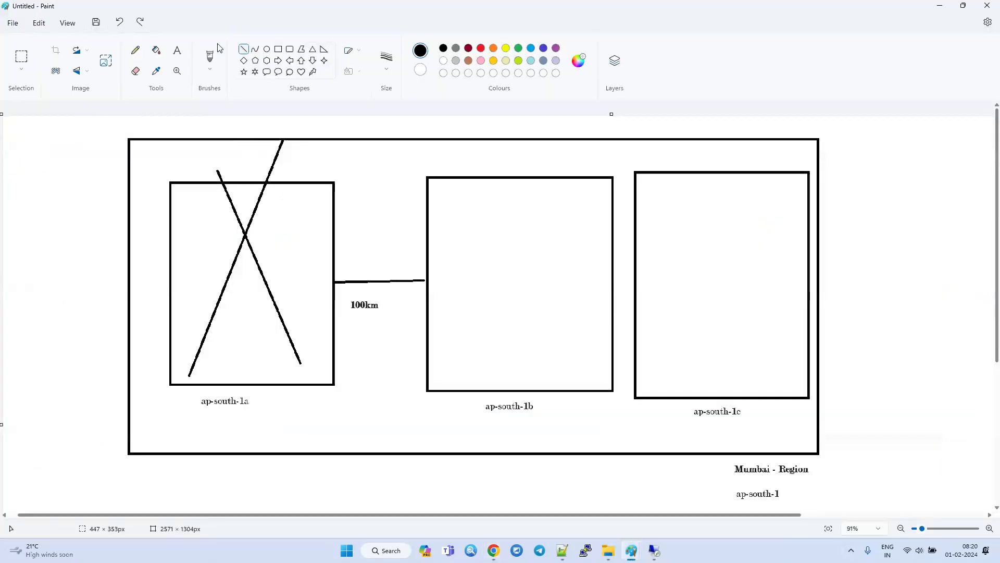
{"action": "key", "text": "ctrl+z"}
{"action": "key", "text": "ctrl+z"}
Draw a small rectangle about 123 × 75 px inside the upper part of the ap-south-1b rectangle.
{"action": "left_click", "coordinate": [278, 49]}
{"action": "left_click_drag", "start_coordinate": [472, 224], "coordinate": [531, 259]}
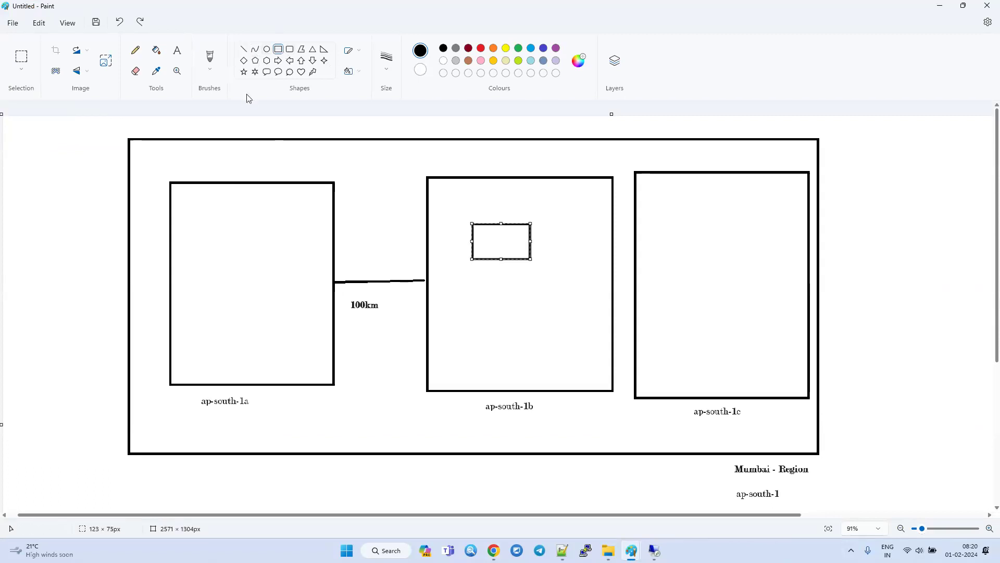
Check the Cdrive volume's availability zone on the EC2 Volumes page and return to the Paint diagram.
{"action": "key", "text": "alt+Tab"}
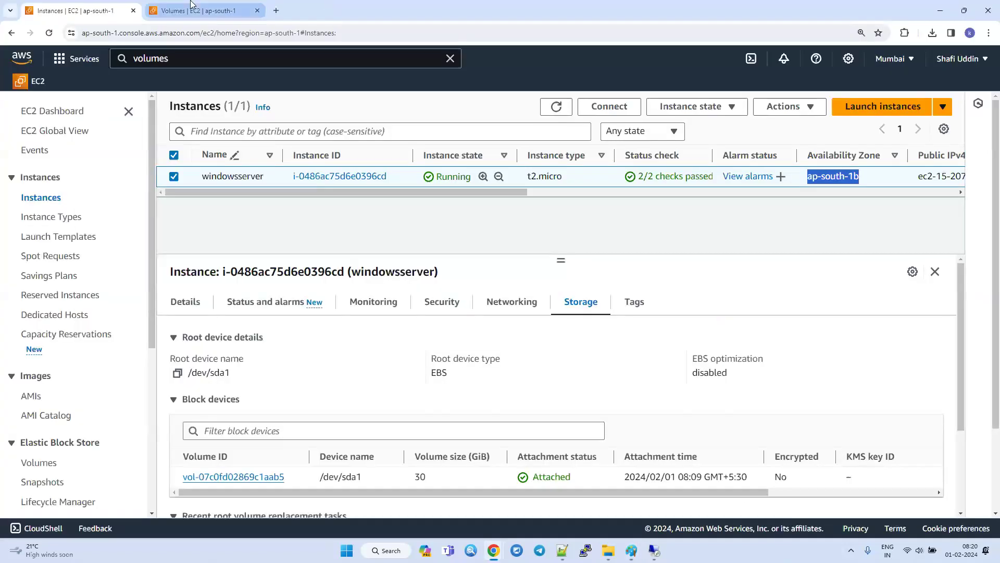
{"action": "left_click", "coordinate": [191, 5]}
{"action": "left_click_drag", "start_coordinate": [470, 227], "coordinate": [609, 228]}
{"action": "left_click_drag", "start_coordinate": [479, 215], "coordinate": [406, 224]}
{"action": "key", "text": "alt+Tab"}
Draw a short slanted line down from the small rectangle in ap-south-1b and a small pentagon at its lower end.
{"action": "left_click", "coordinate": [246, 49]}
{"action": "mouse_move", "coordinate": [517, 250]}
{"action": "left_mouse_down"}
{"action": "mouse_move", "coordinate": [540, 288]}
{"action": "mouse_move", "coordinate": [512, 308]}
{"action": "mouse_move", "coordinate": [522, 315]}
{"action": "left_mouse_up"}
{"action": "left_click", "coordinate": [255, 60]}
{"action": "left_click", "coordinate": [495, 363]}
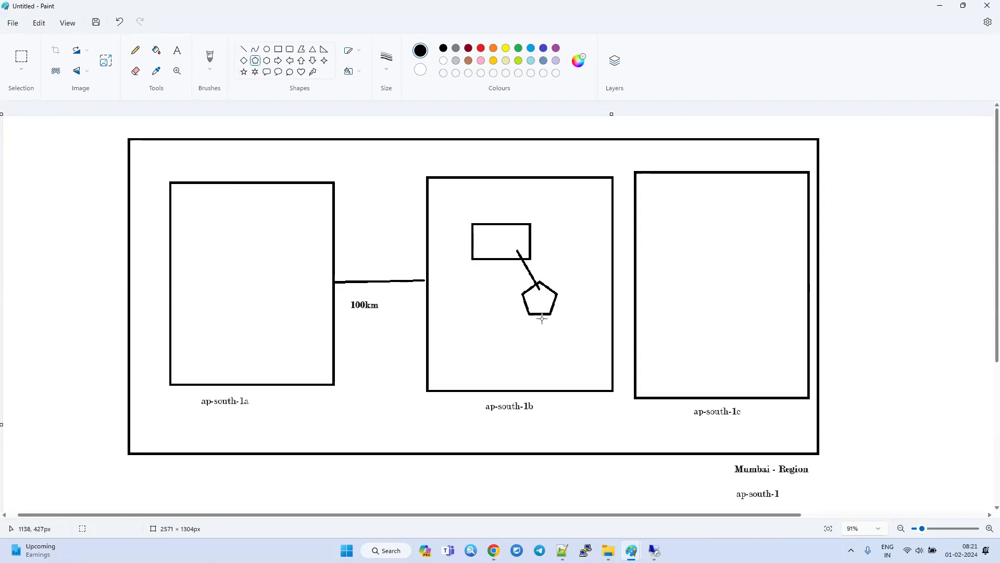
Add the label "ec2" below the small rectangle and the label "volume" below the pentagon in ap-south-1b.
{"action": "left_click", "coordinate": [177, 51]}
{"action": "left_click", "coordinate": [485, 265]}
{"action": "type", "text": "ec2"}
{"action": "left_click", "coordinate": [536, 320]}
{"action": "left_click", "coordinate": [536, 320]}
{"action": "type", "text": "volume"}
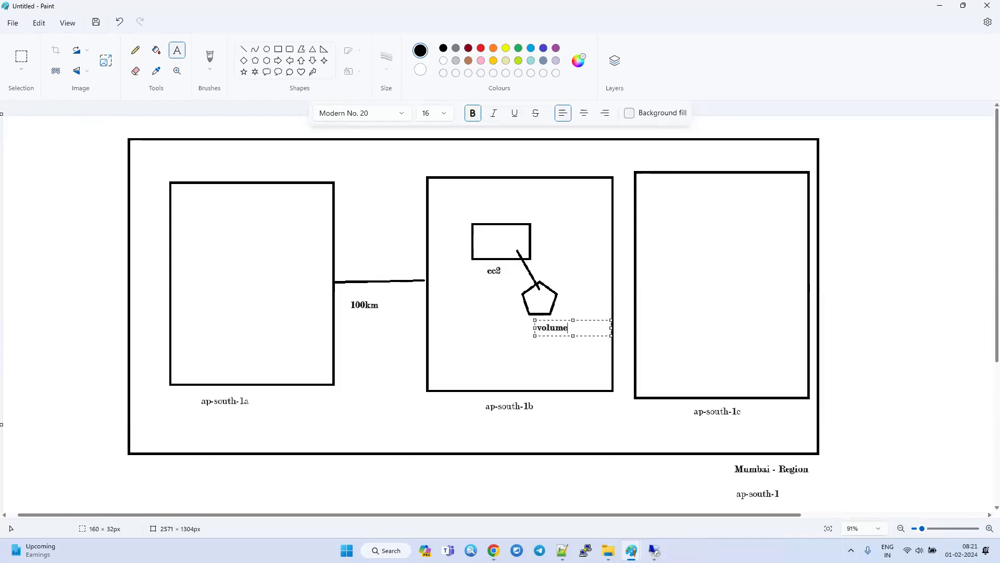
Add "Cdrive" as a second line of the volume label below the pentagon.
{"action": "key", "text": "alt+Tab"}
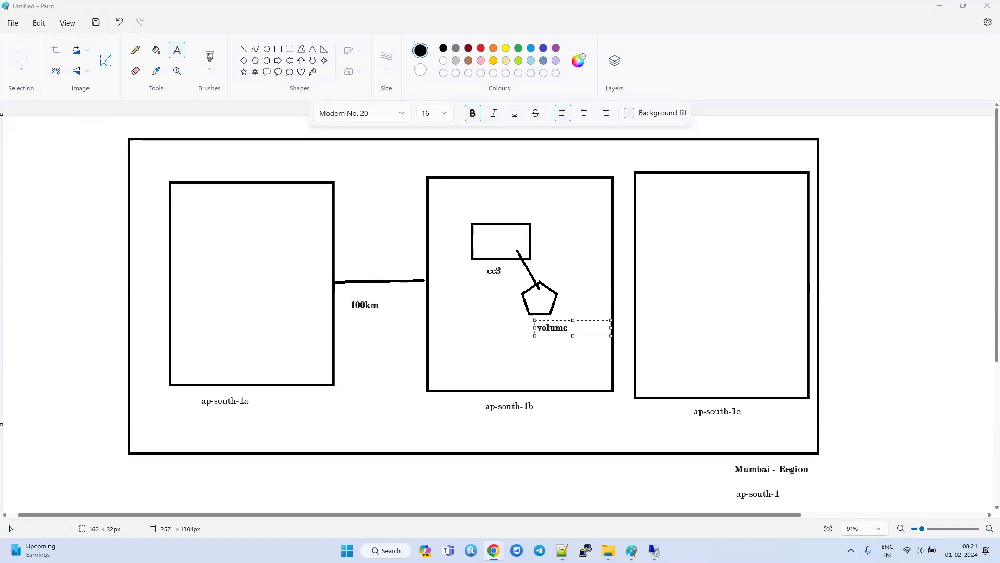
{"action": "left_click", "coordinate": [587, 329]}
{"action": "key", "text": "Return"}
{"action": "type", "text": "Cdrive"}
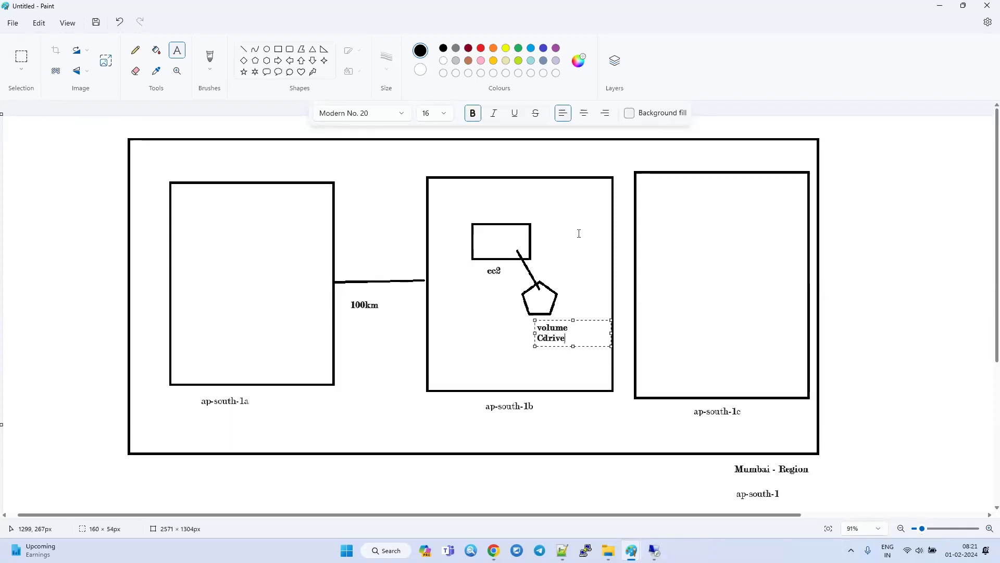
{"action": "left_click", "coordinate": [362, 328]}
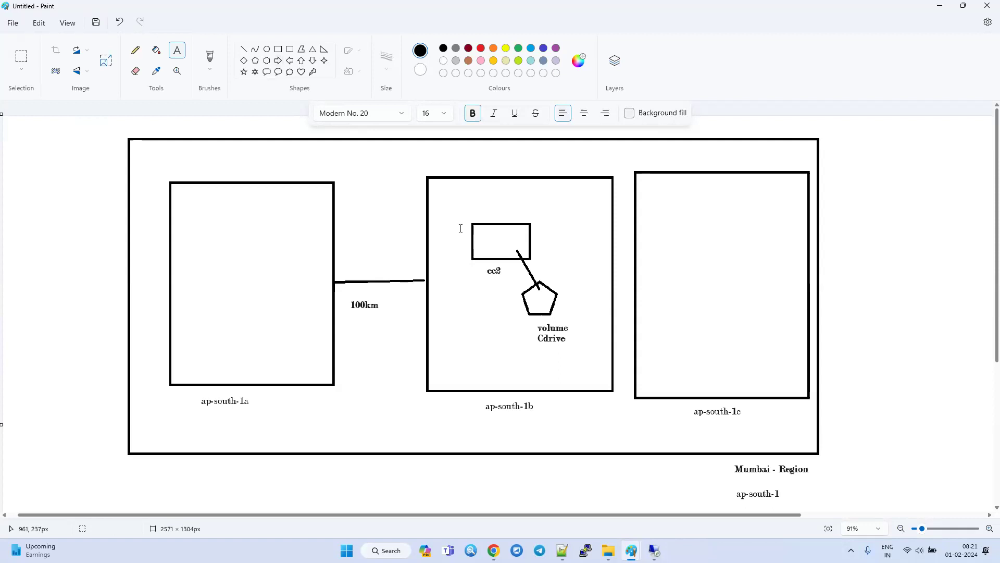
{"action": "left_click", "coordinate": [247, 52]}
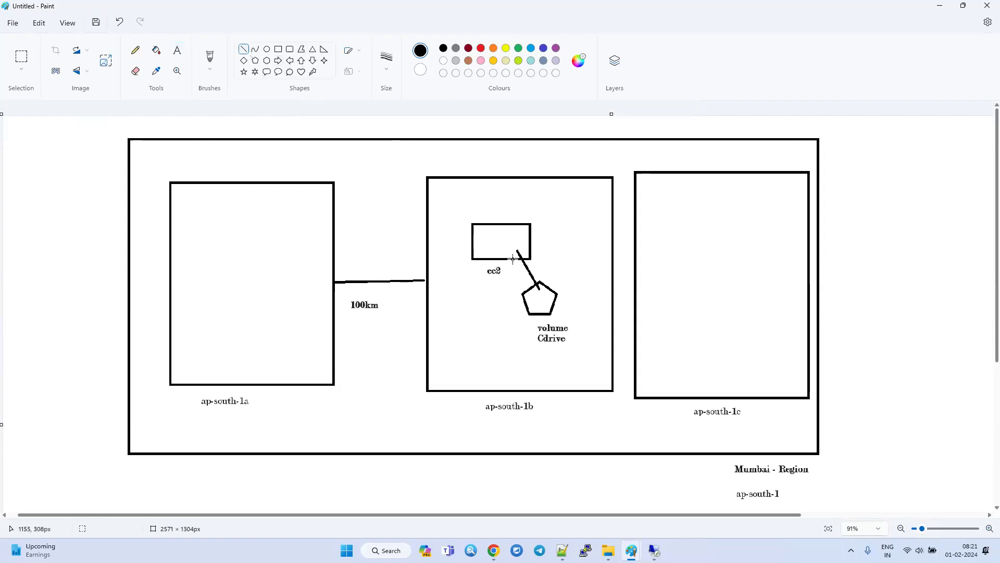
{"action": "left_click_drag", "start_coordinate": [519, 251], "coordinate": [529, 276]}
{"action": "key", "text": "ctrl+z"}
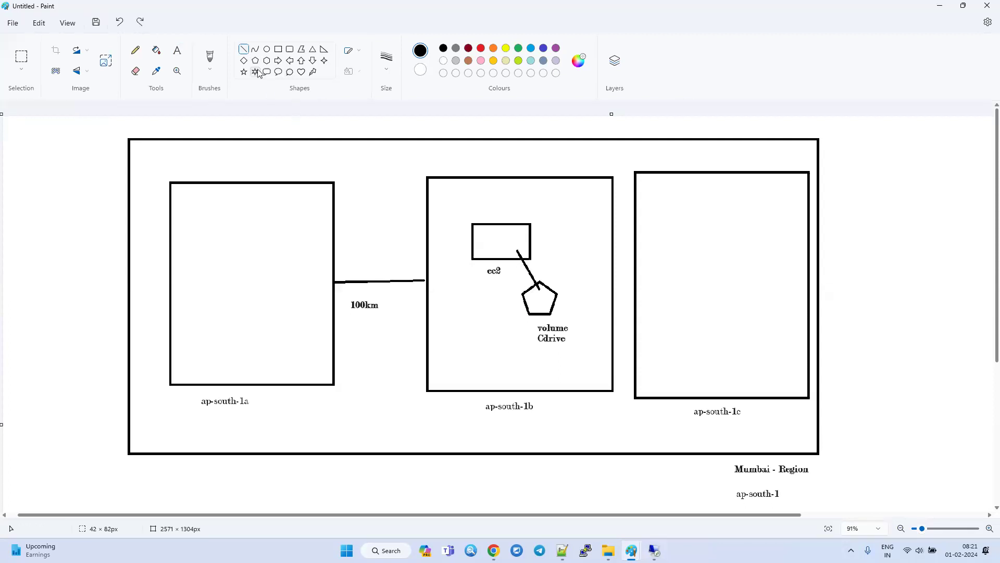
Draw a curved connector from the ec2 rectangle to the volume pentagon, bulging out toward the ap-south-1c rectangle.
{"action": "left_click", "coordinate": [256, 51]}
{"action": "mouse_move", "coordinate": [517, 250]}
{"action": "left_mouse_down"}
{"action": "mouse_move", "coordinate": [555, 297]}
{"action": "mouse_move", "coordinate": [523, 286]}
{"action": "left_mouse_up"}
{"action": "left_click", "coordinate": [673, 263]}
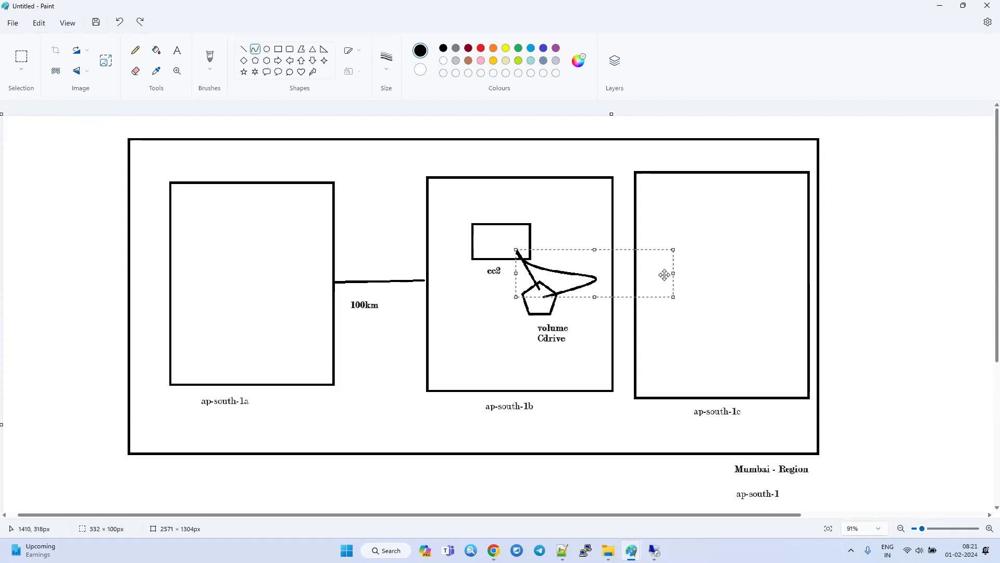
{"action": "left_click", "coordinate": [582, 324]}
Draw a pentagon about 49 × 56 px inside the ap-south-1c rectangle and undo it.
{"action": "left_click", "coordinate": [255, 61]}
{"action": "left_click_drag", "start_coordinate": [764, 246], "coordinate": [740, 273]}
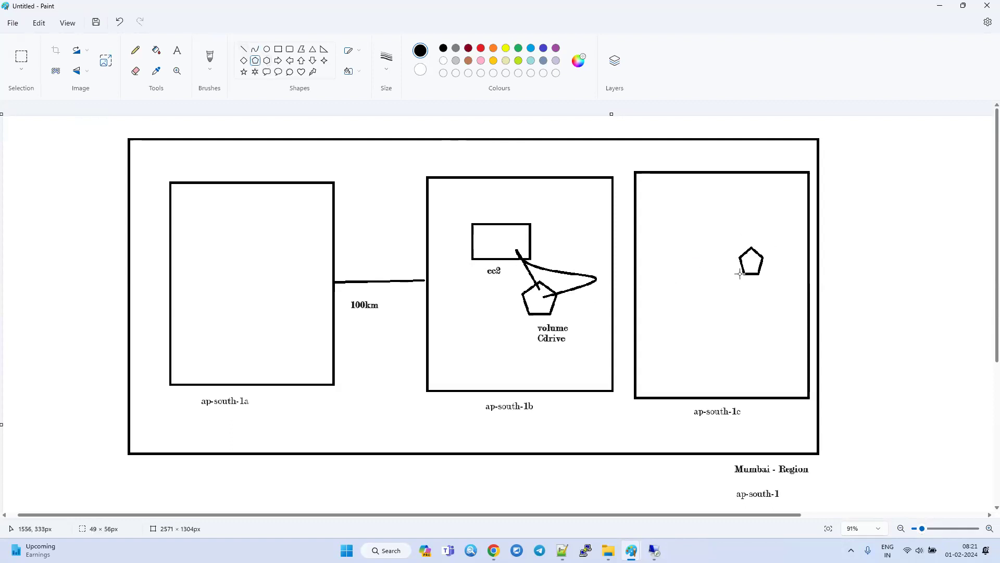
{"action": "key", "text": "ctrl+z"}
Draw a pentagon inside ap-south-1a with a straight line to the ec2 rectangle, and undo both.
{"action": "left_click_drag", "start_coordinate": [261, 260], "coordinate": [475, 233]}
{"action": "left_click", "coordinate": [243, 50]}
{"action": "key", "text": "ctrl+z"}
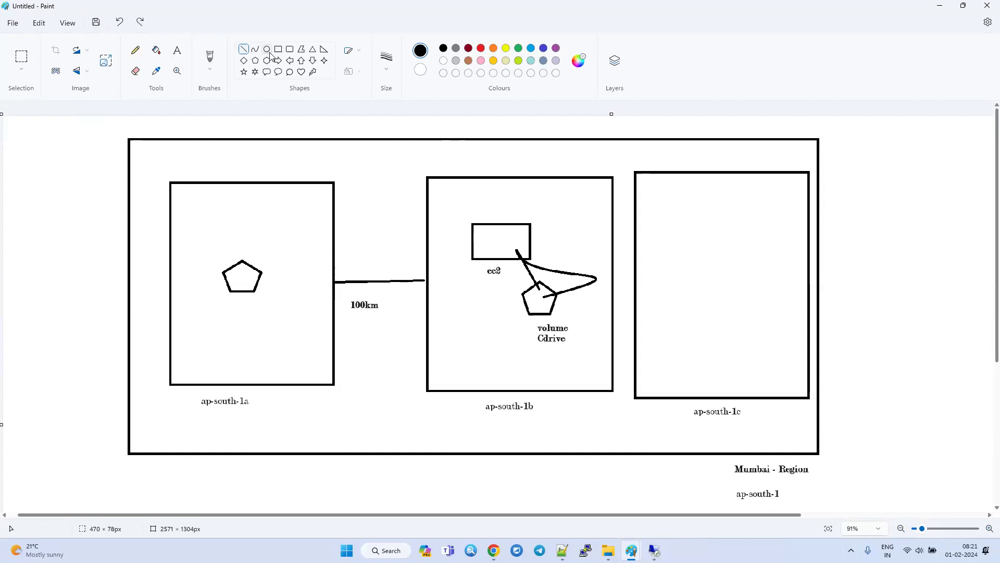
{"action": "left_click", "coordinate": [256, 60]}
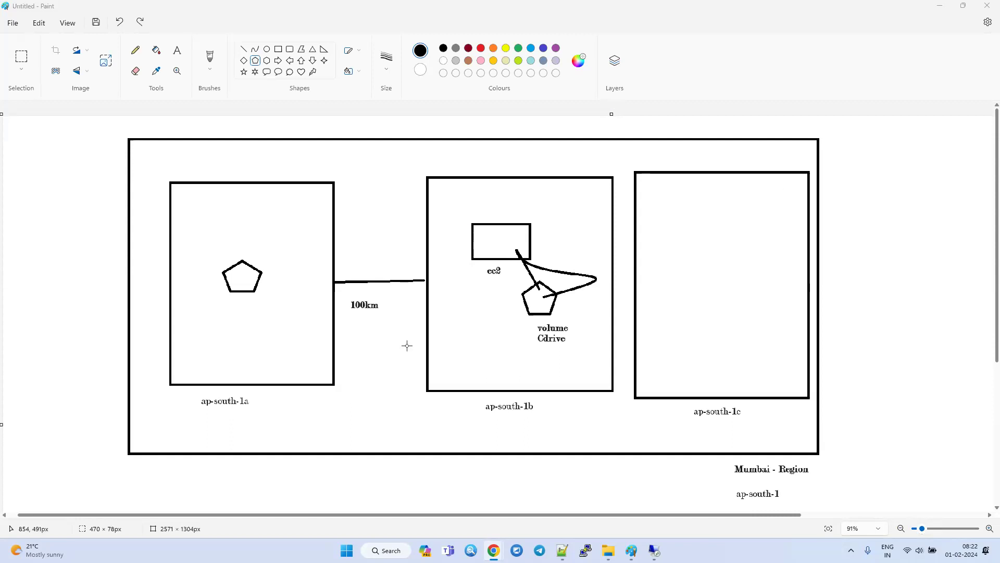
{"action": "key", "text": "ctrl+z"}
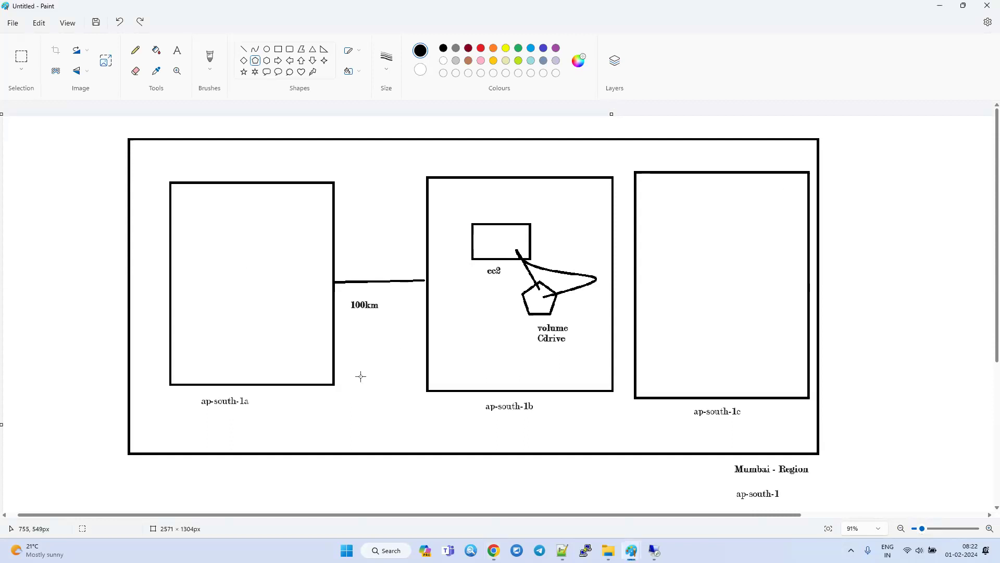
Switch to the EC2 Volumes page, refresh the list and expand the Cdrive volume's details to check its size and state.
{"action": "key", "text": "alt+Tab"}
{"action": "key", "text": "alt+Tab"}
{"action": "left_click", "coordinate": [446, 299]}
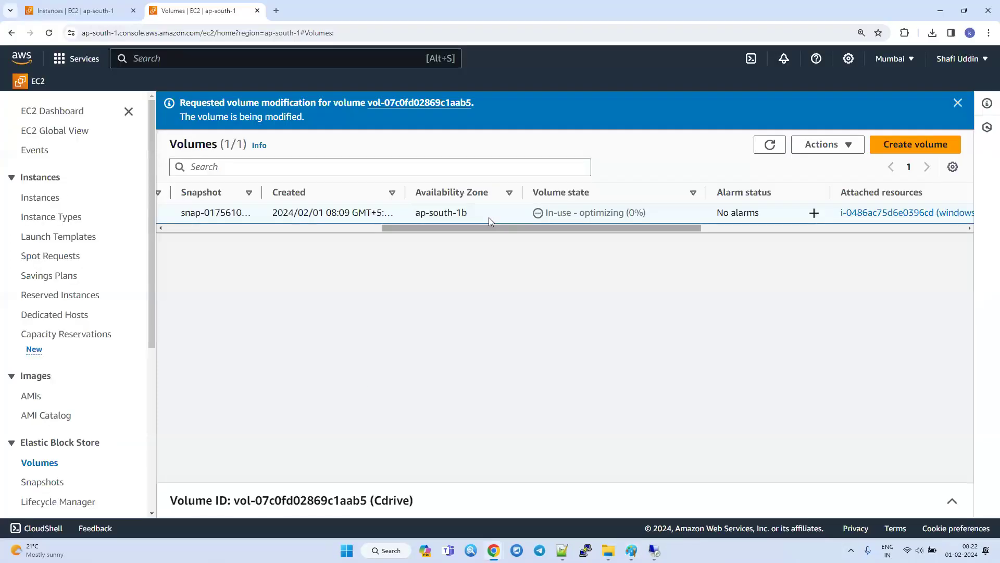
{"action": "left_click", "coordinate": [770, 145]}
{"action": "left_click_drag", "start_coordinate": [552, 225], "coordinate": [161, 218]}
{"action": "left_click", "coordinate": [174, 213]}
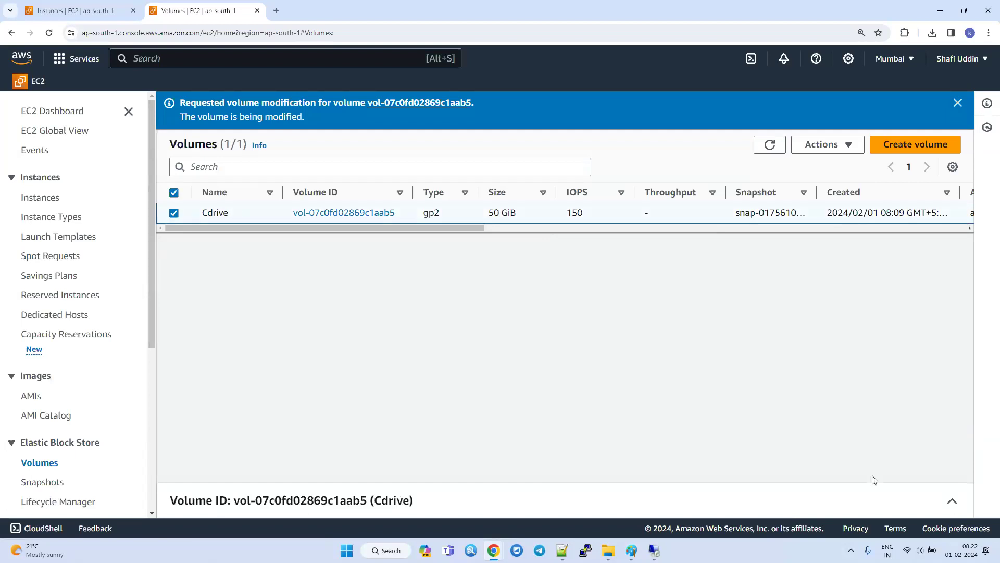
{"action": "left_click", "coordinate": [950, 502]}
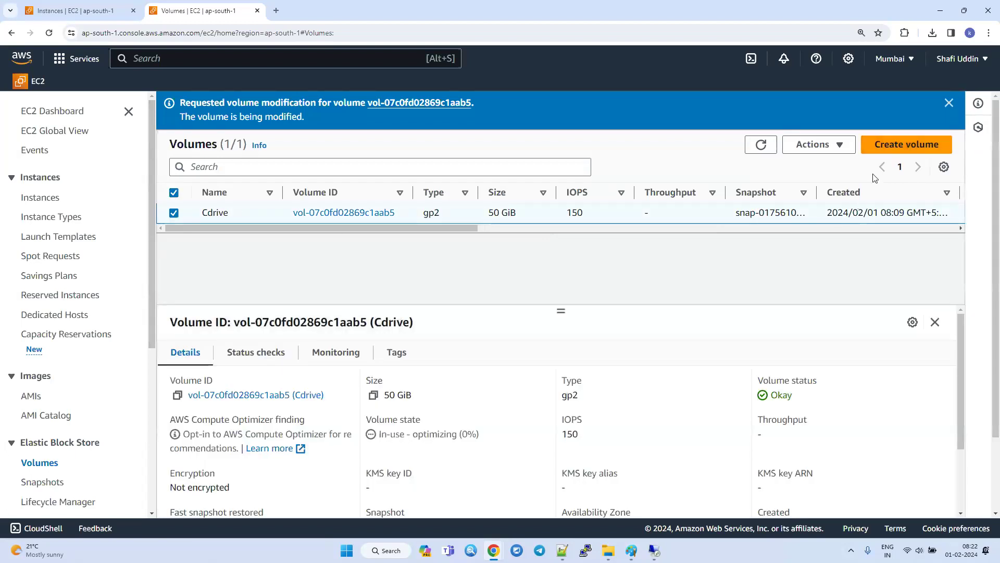
Start creating a new volume, and in Notepad++ add an indented line "SSD - Solid state drive" beneath the Volume entry.
{"action": "left_click", "coordinate": [896, 151]}
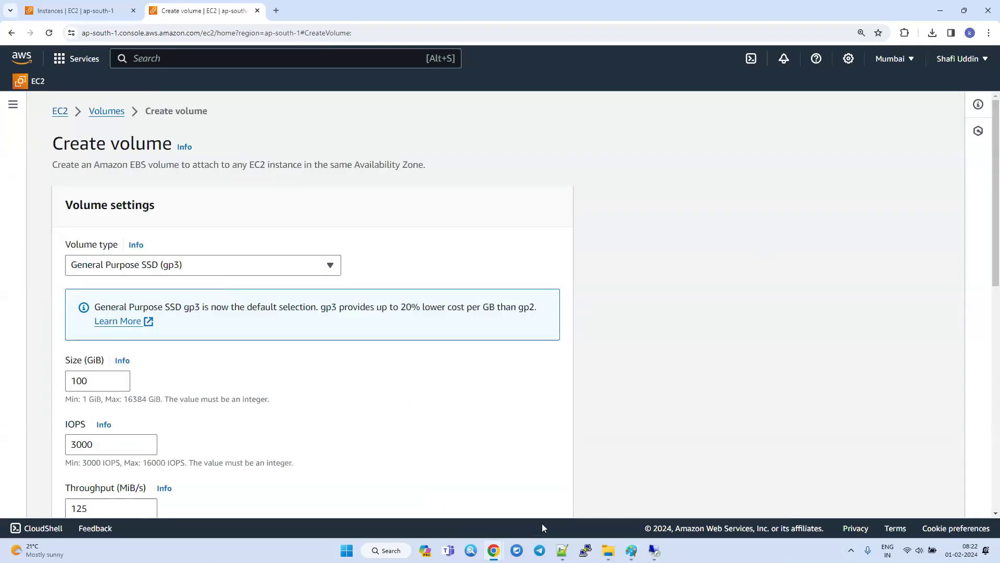
{"action": "left_click", "coordinate": [562, 551]}
{"action": "key", "text": "Return"}
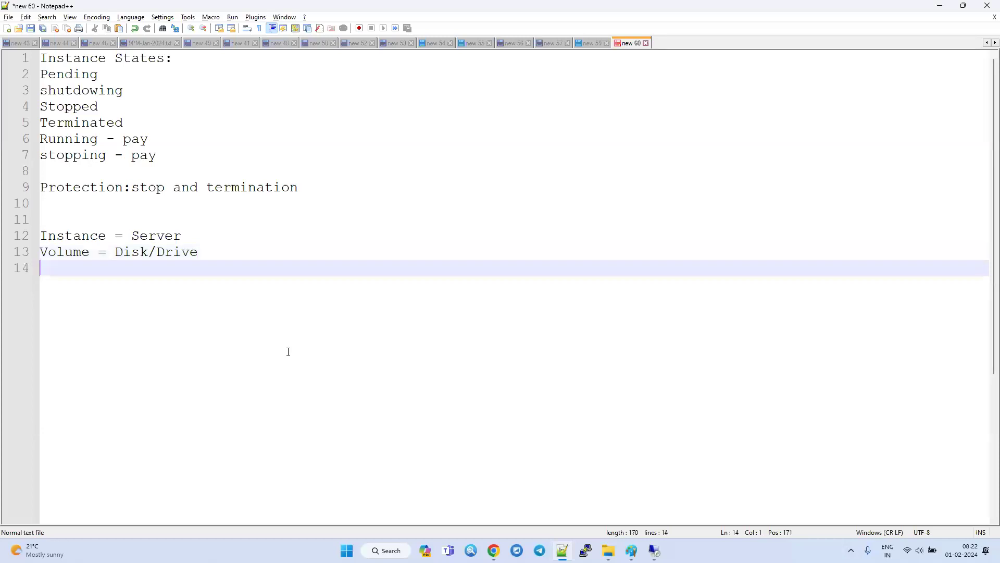
{"action": "type", "text": "SSD - So"}
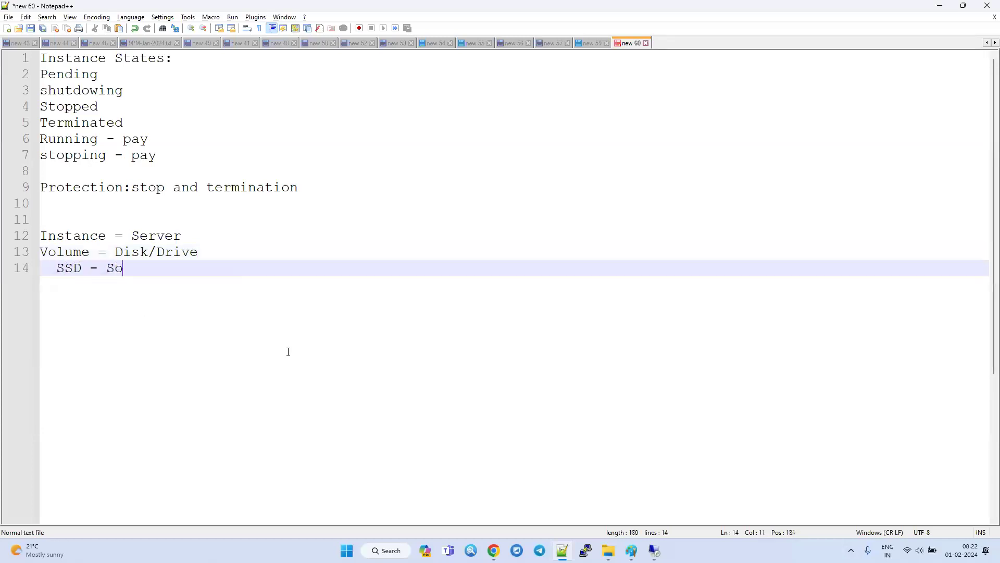
{"action": "type", "text": "lid state drive"}
{"action": "key", "text": "Return"}
Add an indented line "HDD - Hard Disk drive" below the SSD line and start a new line.
{"action": "type", "text": "HDD - Hard Disk Dr"}
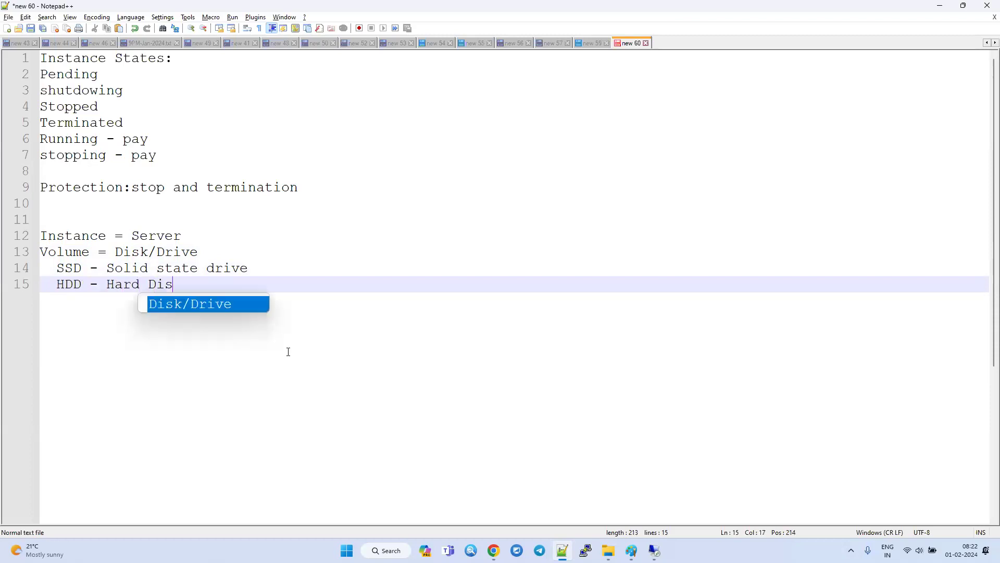
{"action": "key", "text": "BackSpace"}
{"action": "type", "text": "drive"}
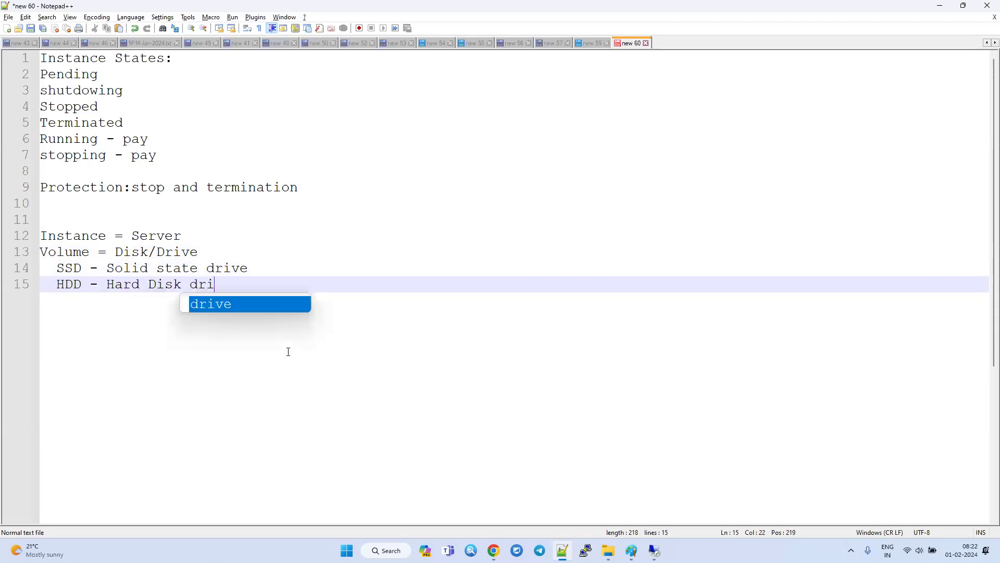
{"action": "key", "text": "Return"}
{"action": "key", "text": "Return"}
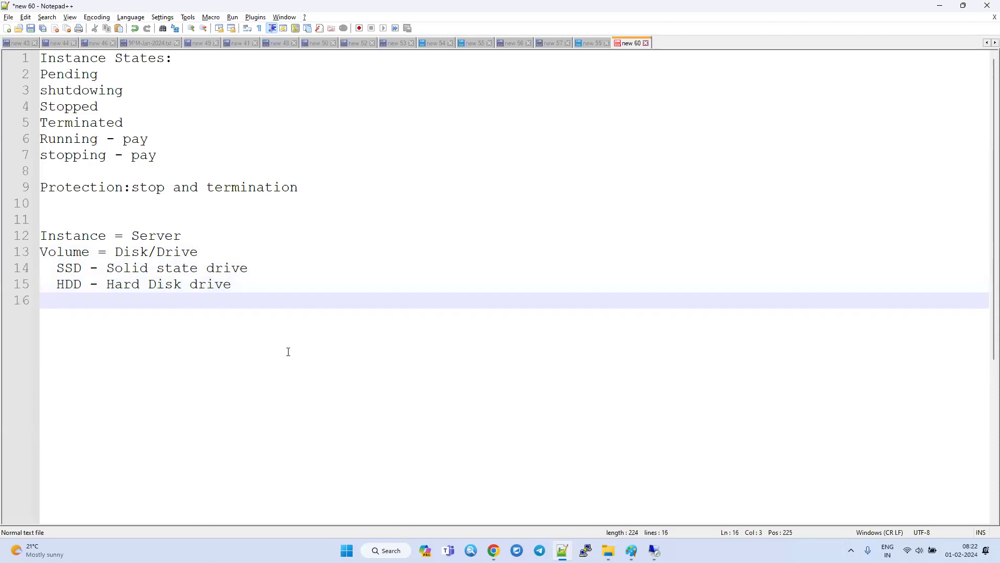
Return to the Create volume page in Chrome and review the available volume types without changing the selection.
{"action": "key", "text": "alt+Tab"}
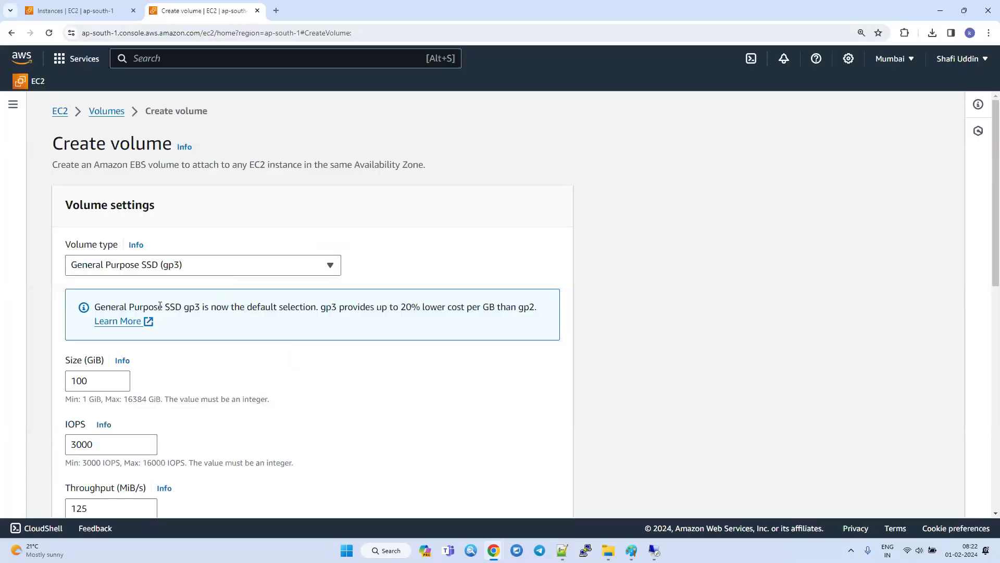
{"action": "left_click", "coordinate": [168, 266]}
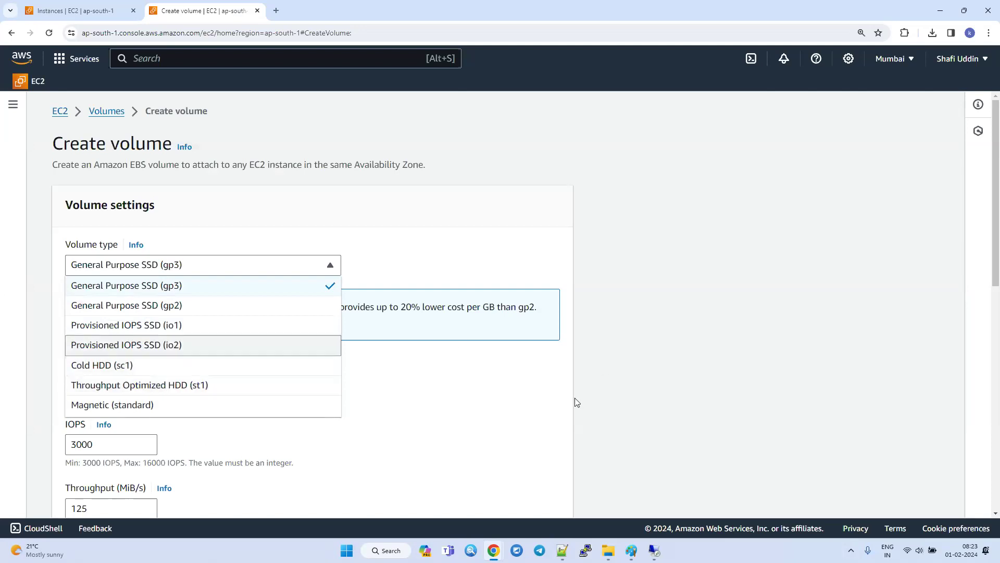
{"action": "left_click", "coordinate": [637, 467]}
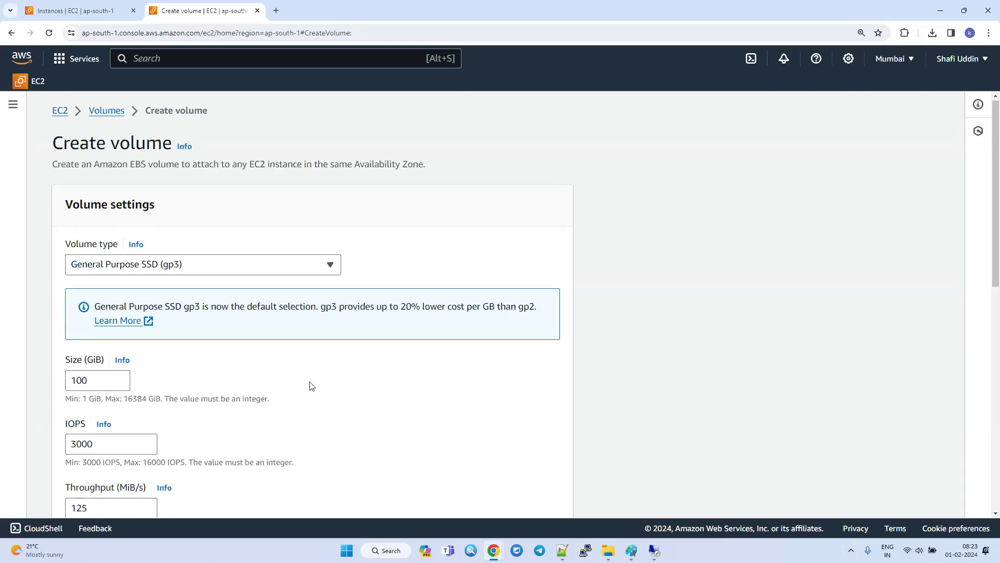
Set the new volume's size to 25 GiB.
{"action": "scroll", "coordinate": [308, 313], "scroll_direction": "down", "scroll_amount": 2}
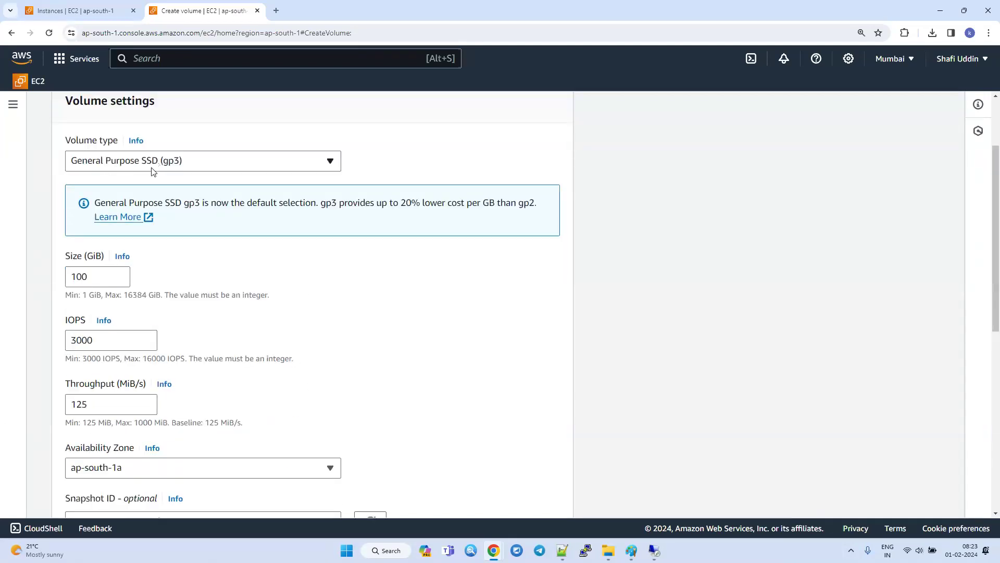
{"action": "left_click_drag", "start_coordinate": [100, 275], "coordinate": [52, 279]}
{"action": "type", "text": "3"}
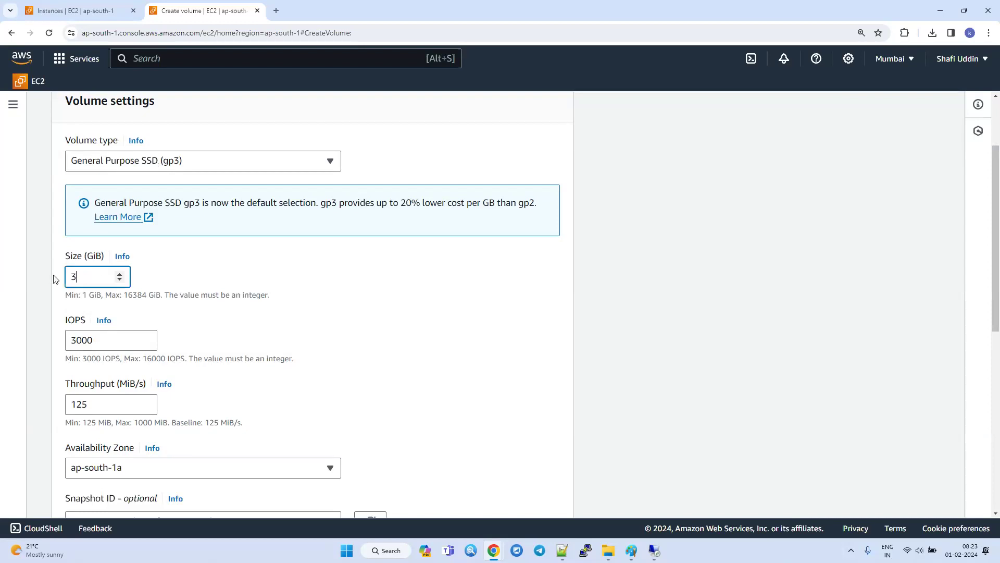
{"action": "type", "text": "0"}
{"action": "key", "text": "ctrl+a"}
{"action": "type", "text": "2"}
In the Paint zone diagram, draw a second pentagon inside ap-south-1b with a straight line to ec2, undo the line and minimize Paint.
{"action": "scroll", "coordinate": [146, 393], "scroll_direction": "down", "scroll_amount": 3}
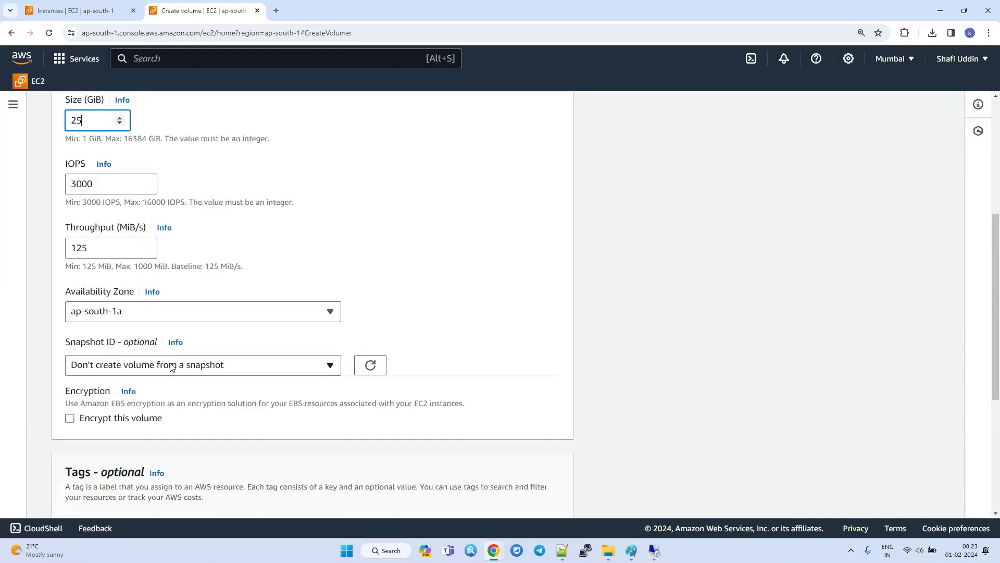
{"action": "mouse_move", "coordinate": [630, 537]}
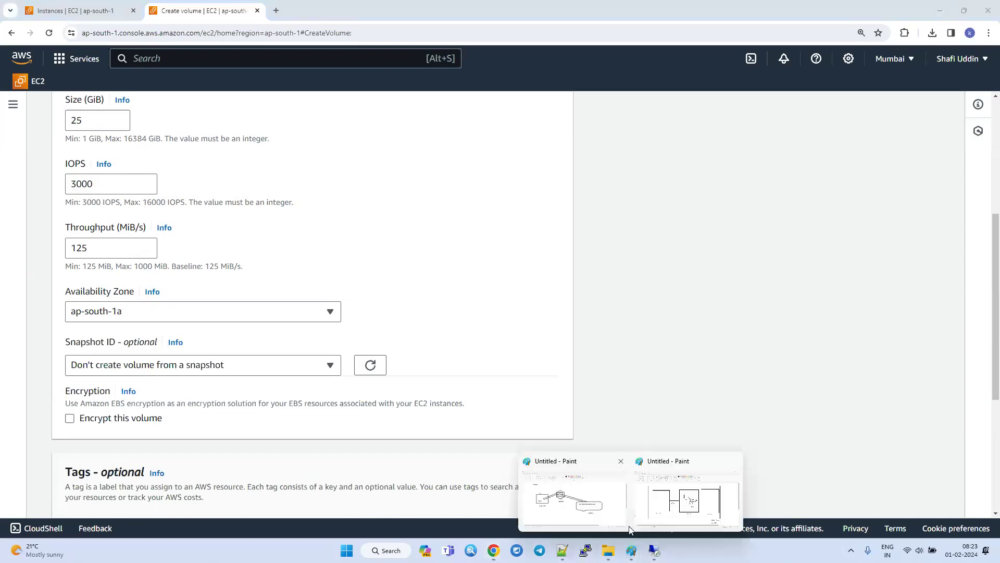
{"action": "left_click", "coordinate": [663, 510]}
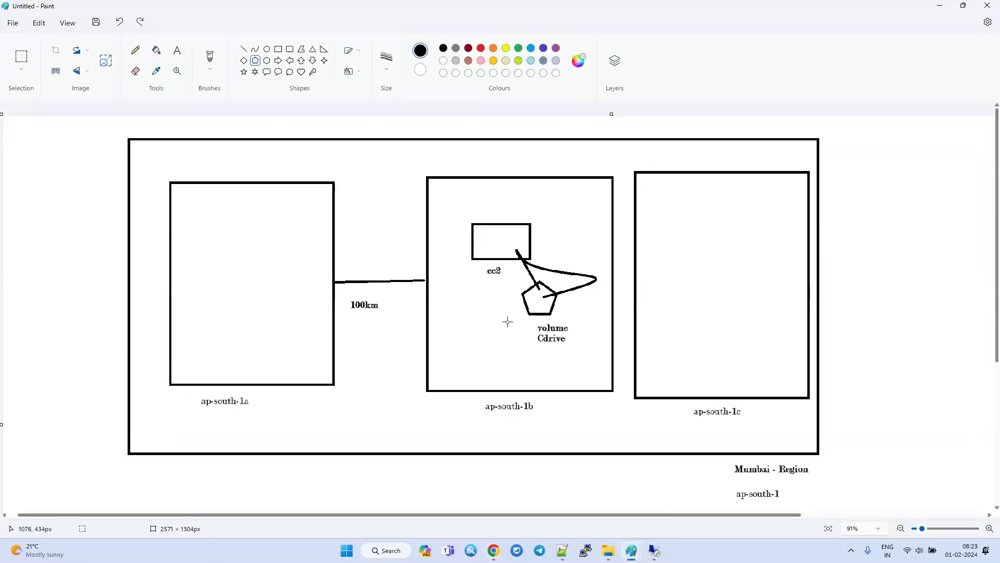
{"action": "mouse_move", "coordinate": [499, 321]}
{"action": "left_mouse_down"}
{"action": "mouse_move", "coordinate": [457, 351]}
{"action": "mouse_move", "coordinate": [476, 254]}
{"action": "left_mouse_up"}
{"action": "left_click", "coordinate": [243, 49]}
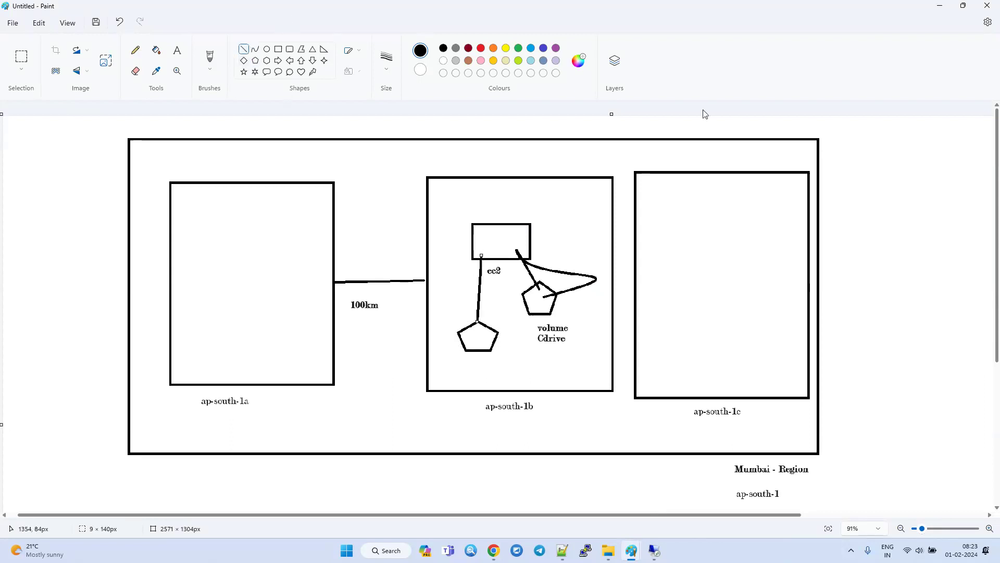
{"action": "key", "text": "ctrl+z"}
{"action": "left_click", "coordinate": [940, 6]}
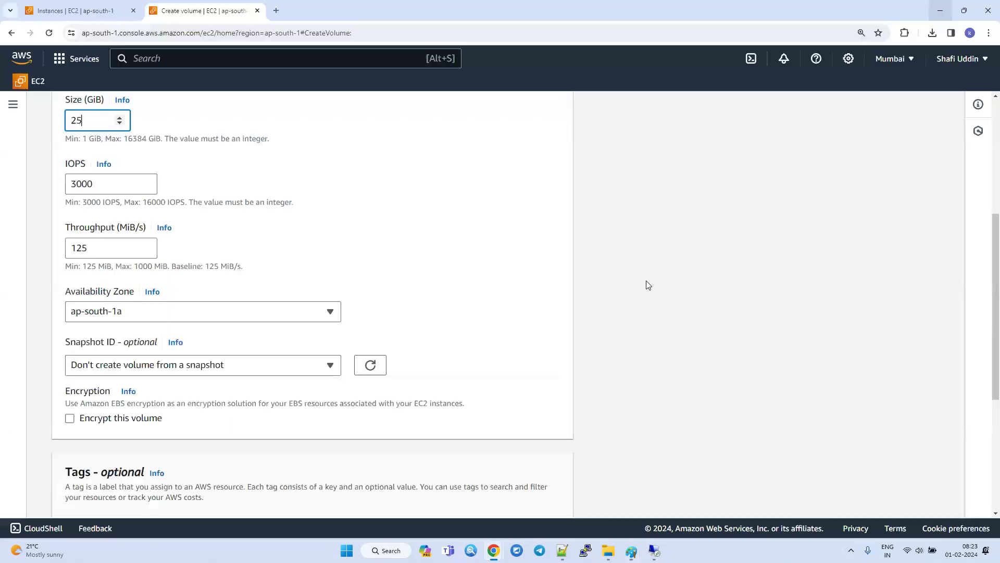
Set the availability zone to ap-south-1b and create the volume with a tag of key Name and value DDrive.
{"action": "left_click", "coordinate": [131, 317]}
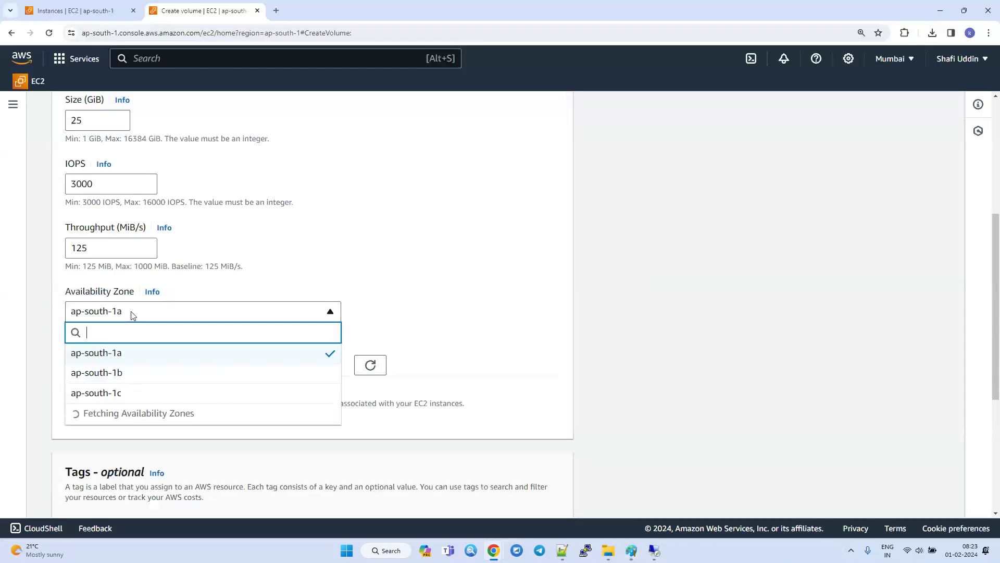
{"action": "left_click", "coordinate": [104, 372]}
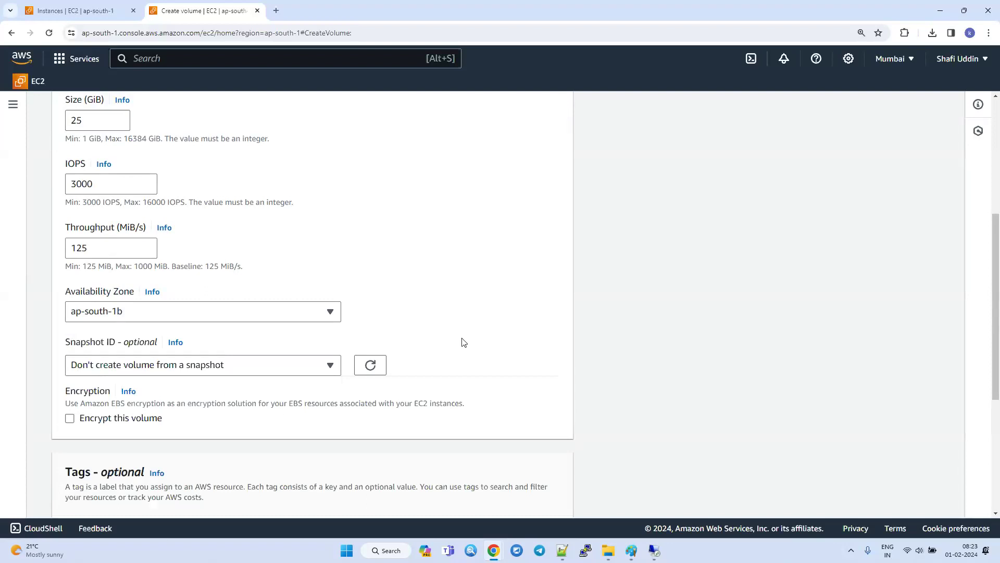
{"action": "scroll", "coordinate": [462, 342], "scroll_direction": "down", "scroll_amount": 5}
{"action": "left_click", "coordinate": [82, 323]}
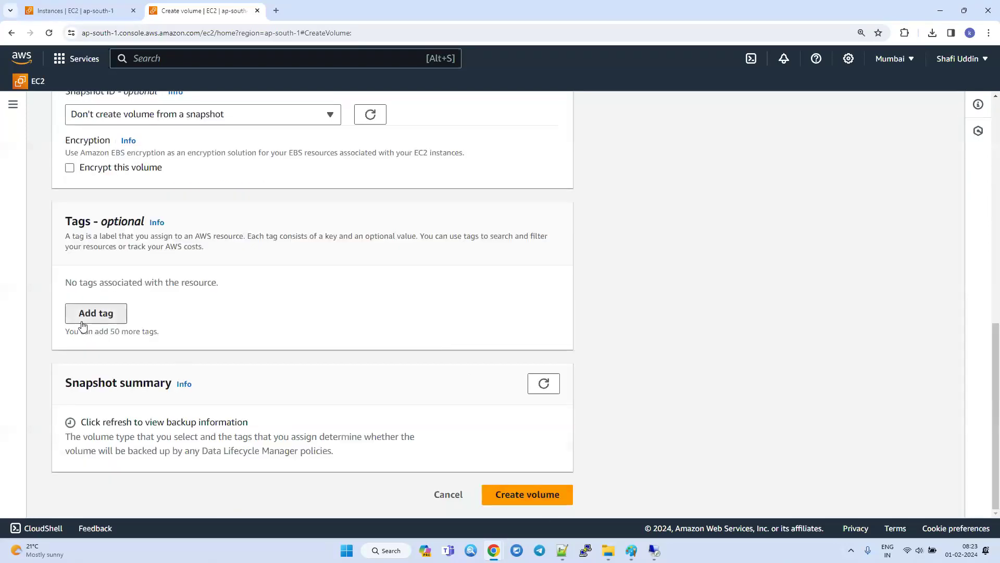
{"action": "type", "text": "Name"}
{"action": "key", "text": "Tab"}
{"action": "type", "text": "D"}
{"action": "type", "text": "Drive"}
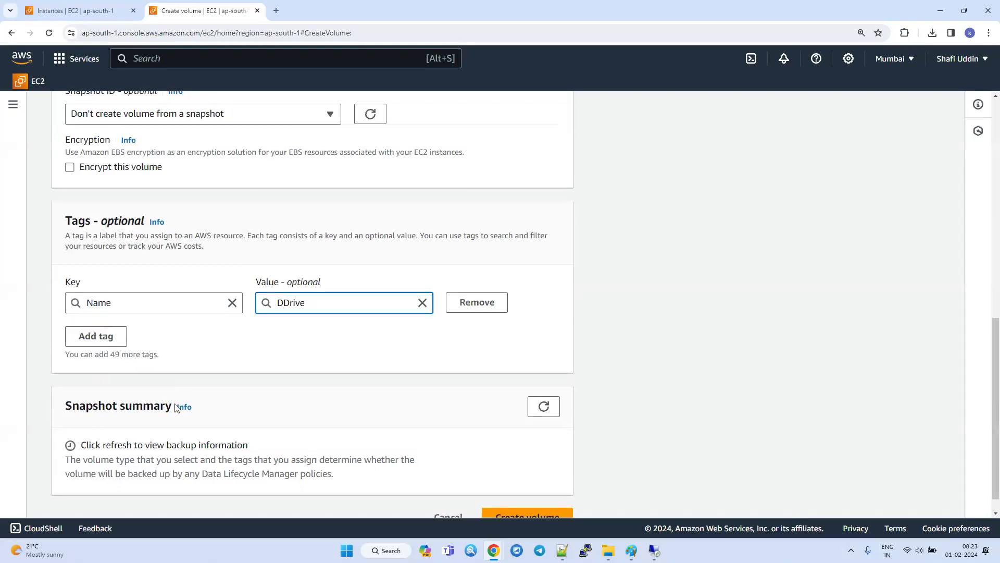
{"action": "scroll", "coordinate": [234, 409], "scroll_direction": "down", "scroll_amount": 1}
{"action": "left_click", "coordinate": [526, 495]}
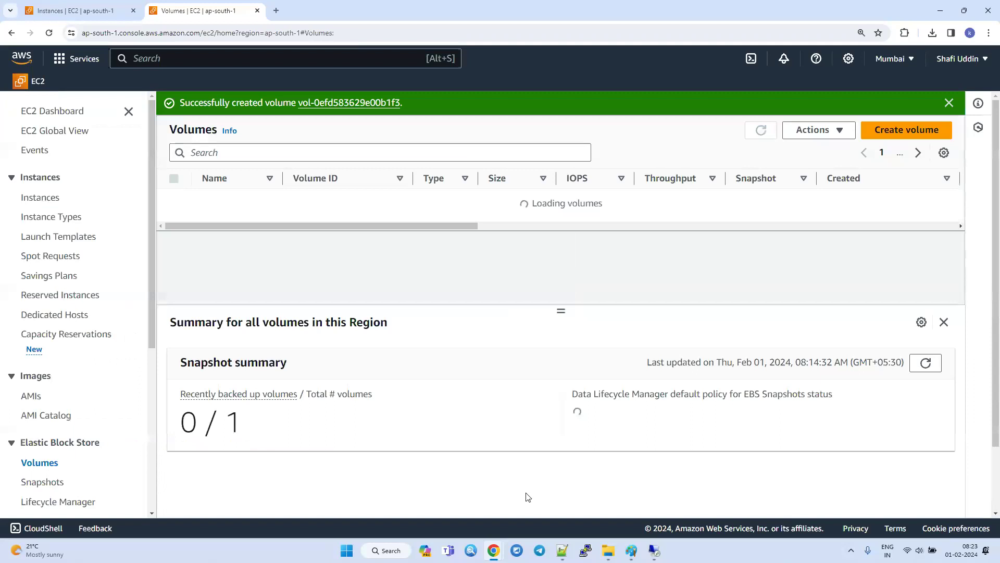
Select the DDrive volume and check its state and attached resources, refreshing the volumes list.
{"action": "left_click", "coordinate": [174, 219]}
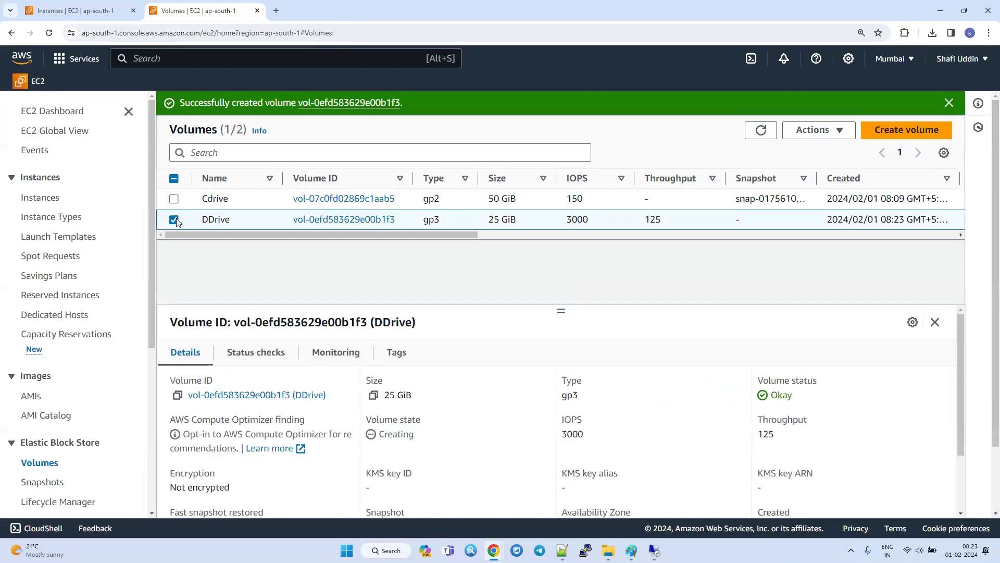
{"action": "left_click_drag", "start_coordinate": [252, 236], "coordinate": [406, 235]}
{"action": "double_click", "coordinate": [729, 220]}
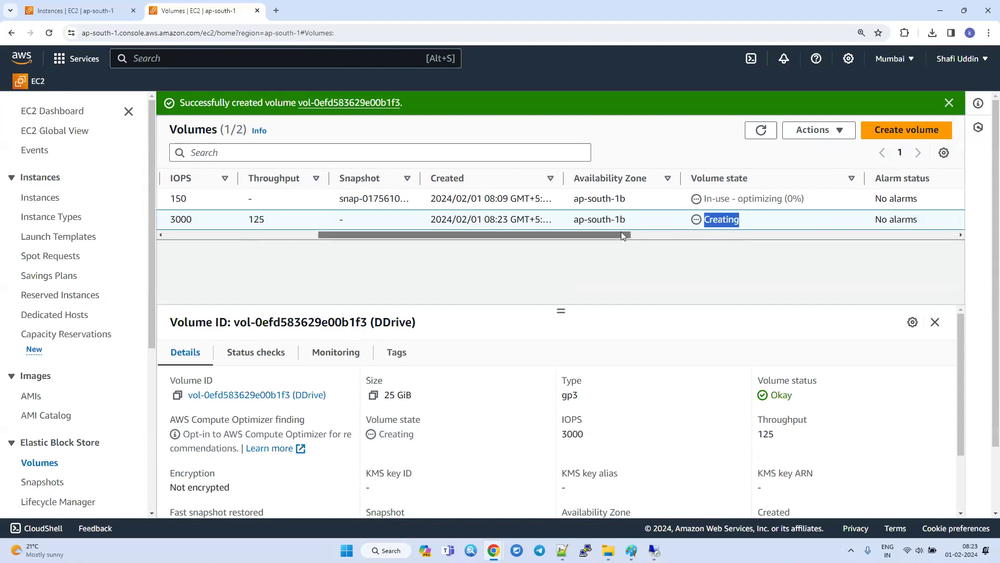
{"action": "left_click_drag", "start_coordinate": [621, 234], "coordinate": [725, 234]}
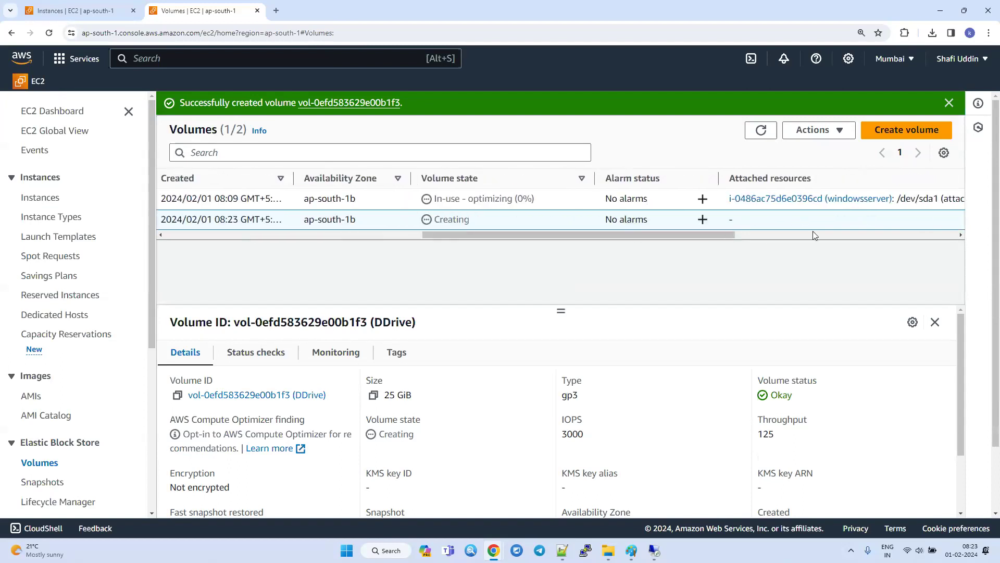
{"action": "left_click", "coordinate": [761, 135]}
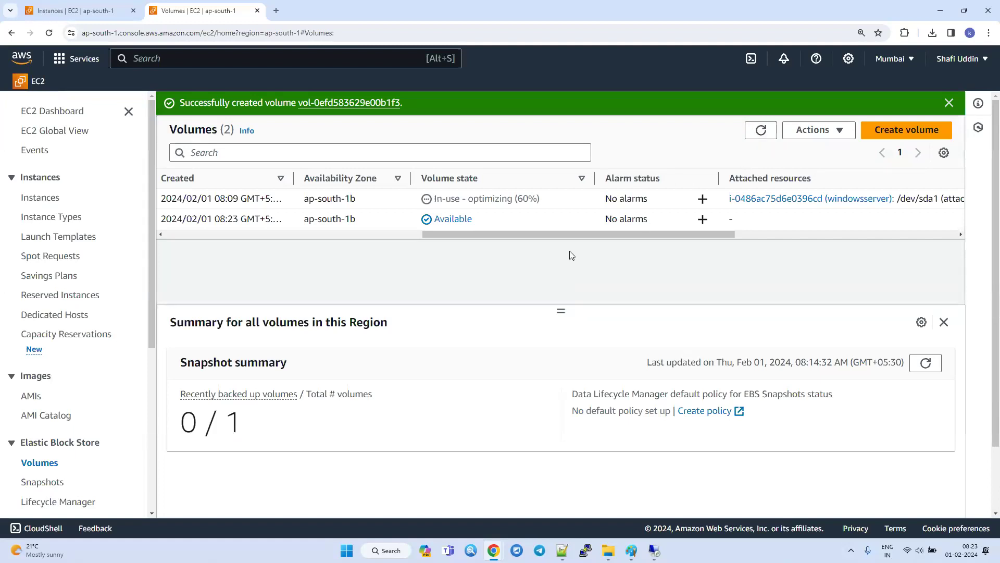
{"action": "double_click", "coordinate": [450, 216]}
{"action": "left_click_drag", "start_coordinate": [519, 236], "coordinate": [261, 244]}
Attach the DDrive volume to the running windowsserver instance.
{"action": "left_click", "coordinate": [174, 219]}
{"action": "left_click", "coordinate": [174, 220]}
{"action": "left_click", "coordinate": [826, 131]}
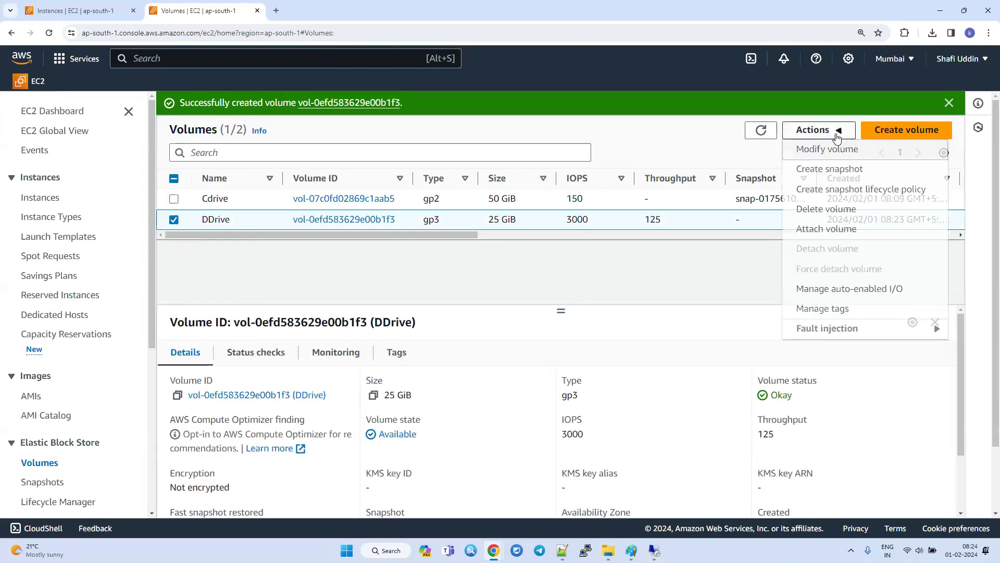
{"action": "left_click", "coordinate": [814, 229]}
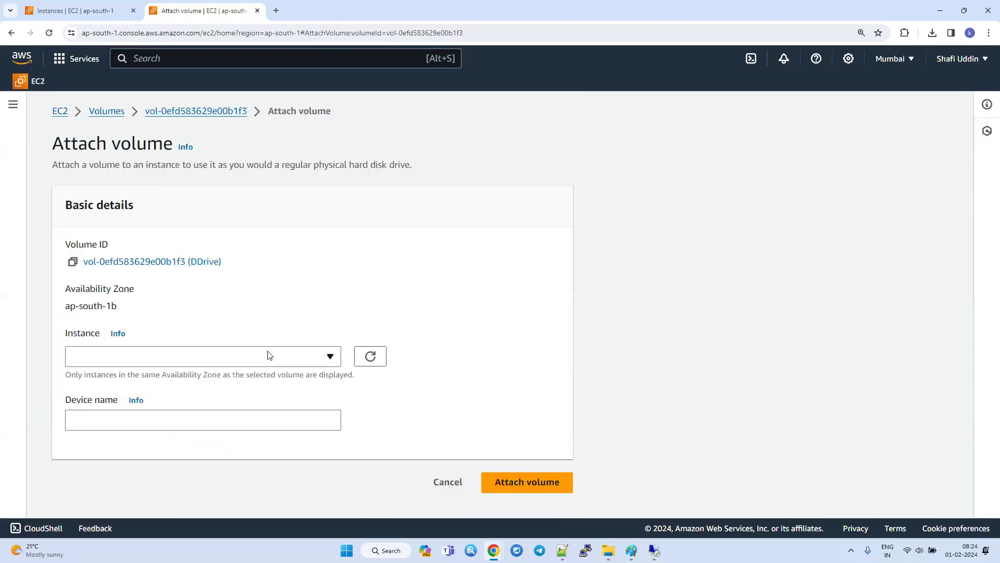
{"action": "left_click", "coordinate": [263, 364]}
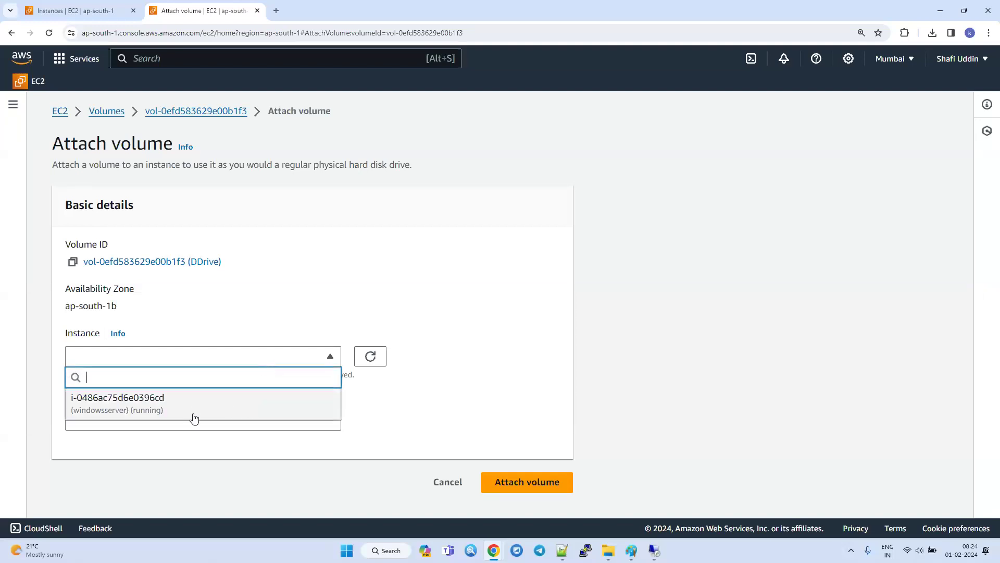
{"action": "left_click", "coordinate": [192, 409]}
{"action": "left_click", "coordinate": [527, 495]}
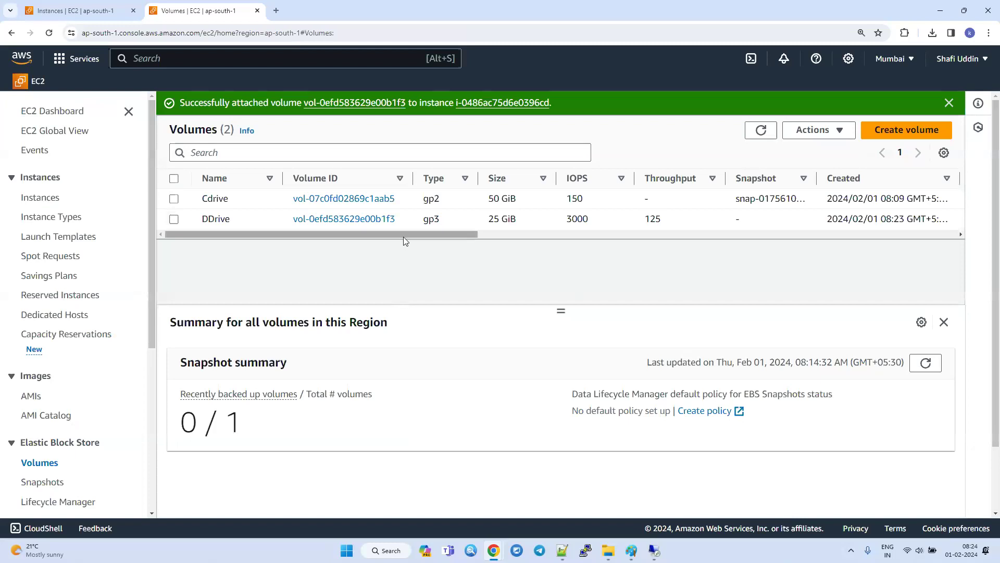
Check the DDrive volume's state and attached resource in the volumes list, refreshing it to read the attachment status.
{"action": "left_click", "coordinate": [177, 218]}
{"action": "left_click_drag", "start_coordinate": [210, 234], "coordinate": [512, 245]}
{"action": "left_click_drag", "start_coordinate": [368, 220], "coordinate": [333, 221]}
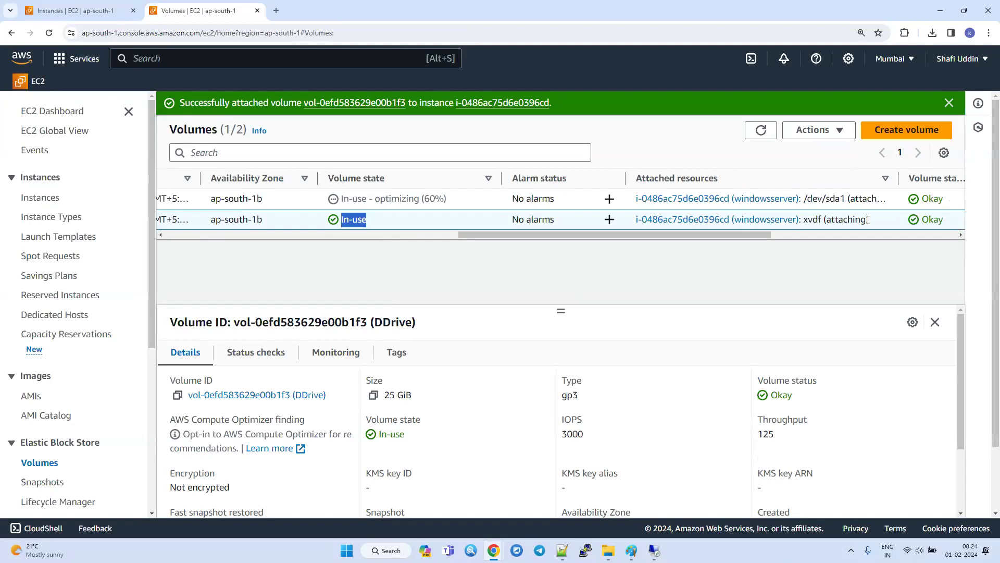
{"action": "left_click_drag", "start_coordinate": [869, 220], "coordinate": [683, 220]}
{"action": "left_click", "coordinate": [762, 130]}
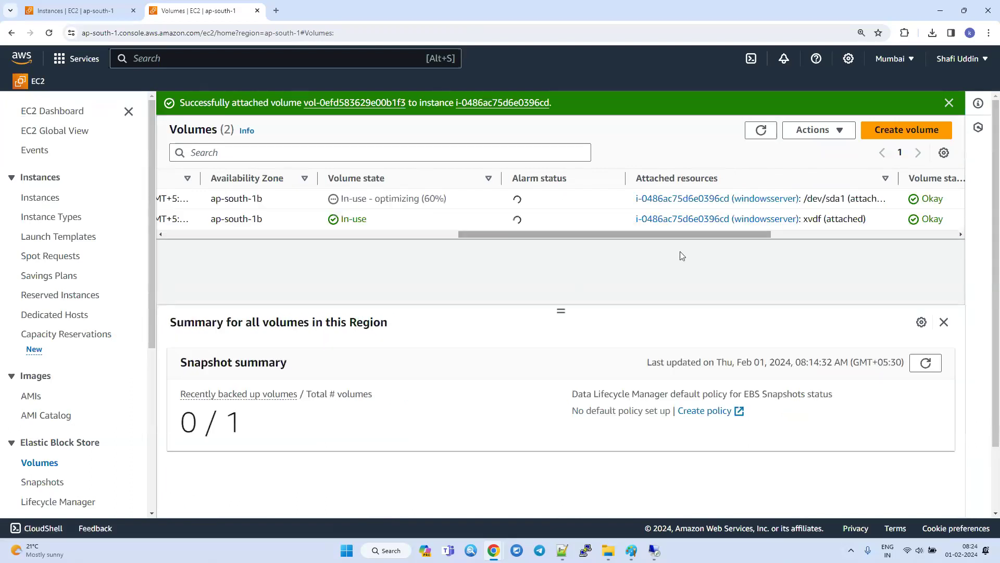
{"action": "double_click", "coordinate": [854, 225]}
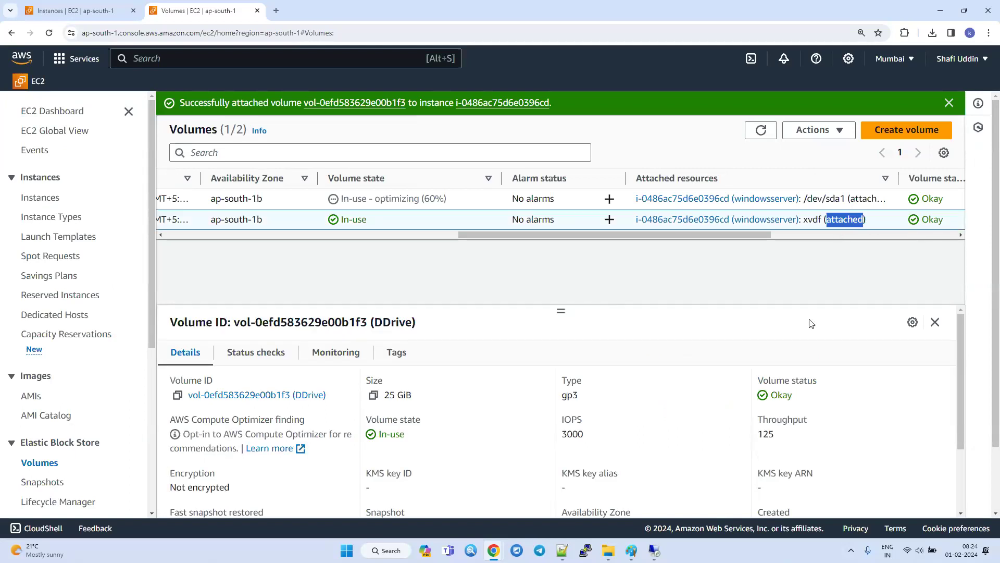
Switch to the Windows server's remote desktop session and refresh This PC to check its drives.
{"action": "left_click", "coordinate": [654, 554]}
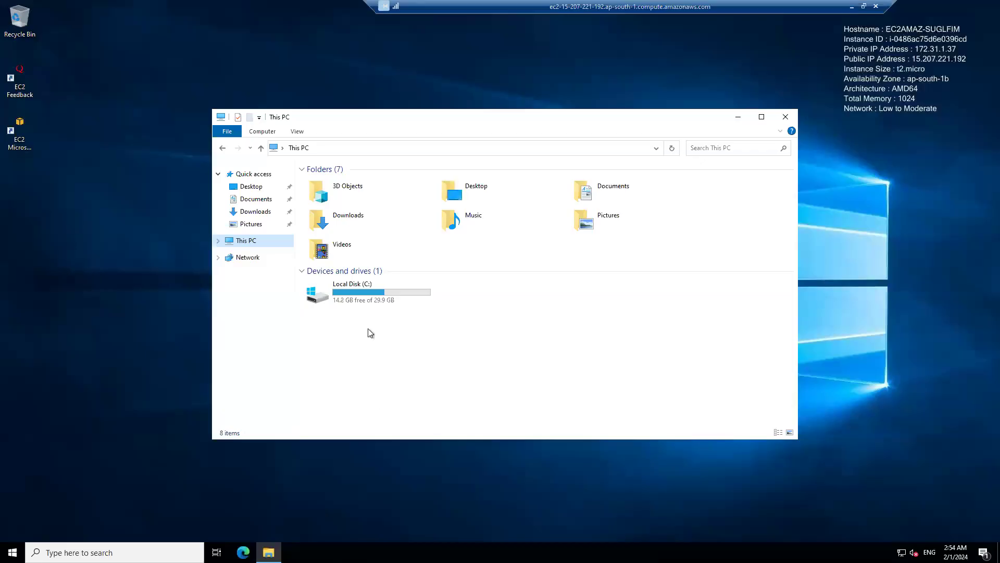
{"action": "left_click", "coordinate": [671, 149]}
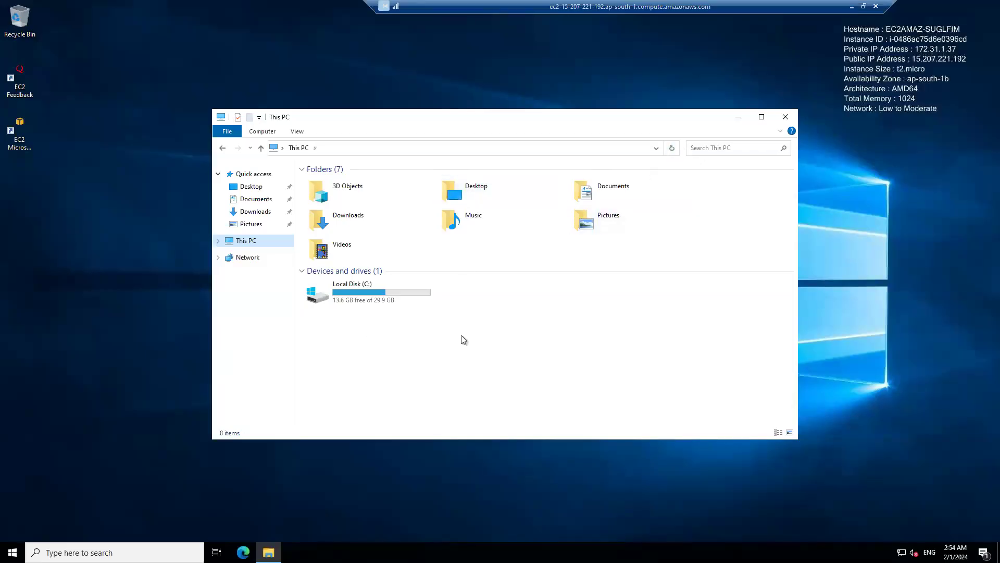
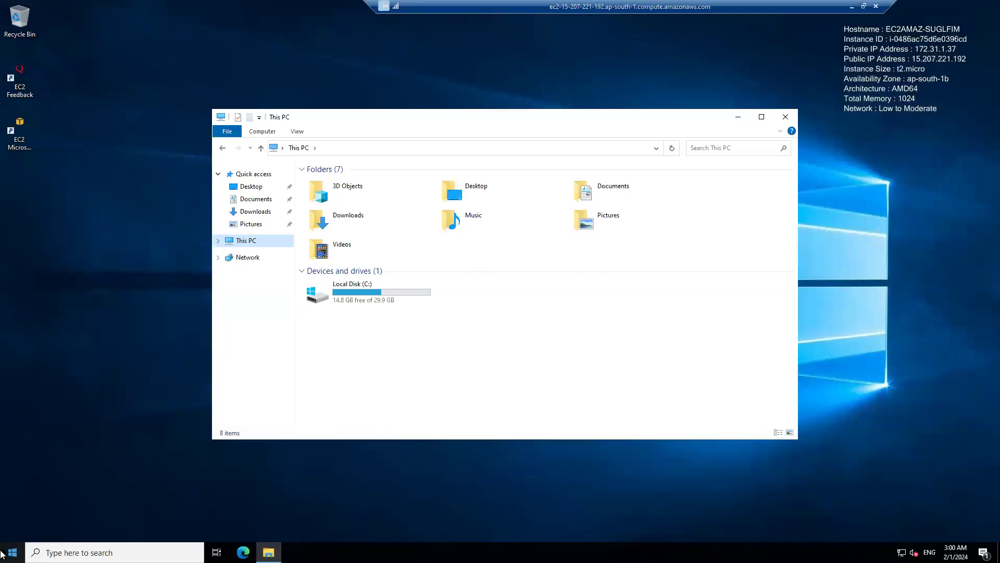
Extend the C: volume by 20479 MB of Disk 0's unallocated space in Disk Management, then refresh This PC to check its size.
{"action": "right_click", "coordinate": [16, 556]}
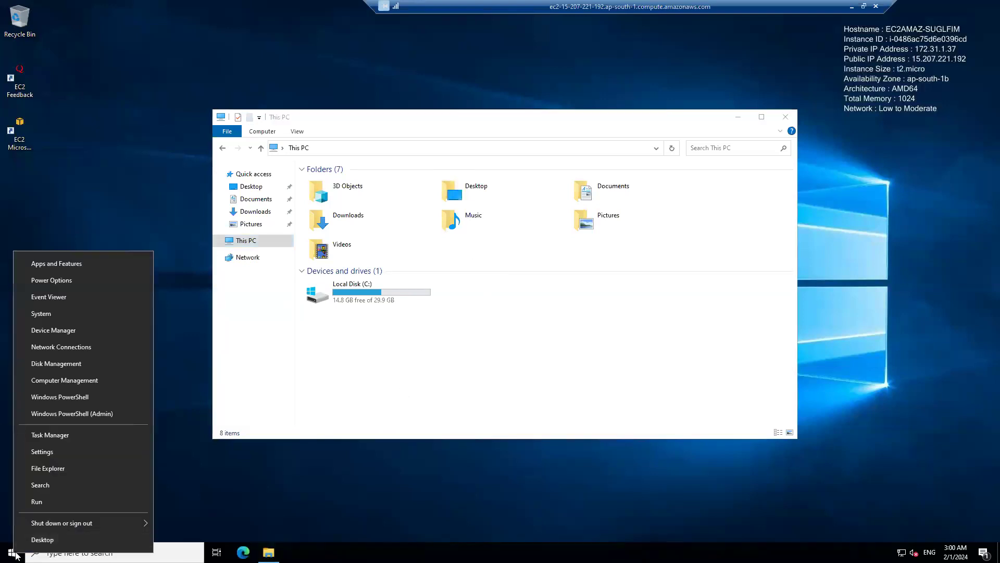
{"action": "left_click", "coordinate": [65, 364]}
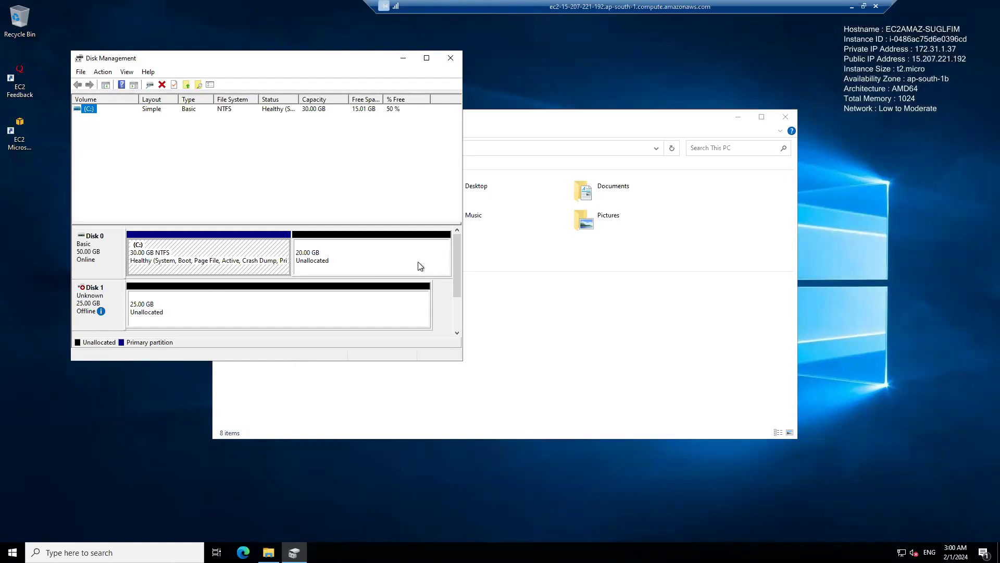
{"action": "left_click", "coordinate": [235, 264]}
{"action": "right_click", "coordinate": [239, 246]}
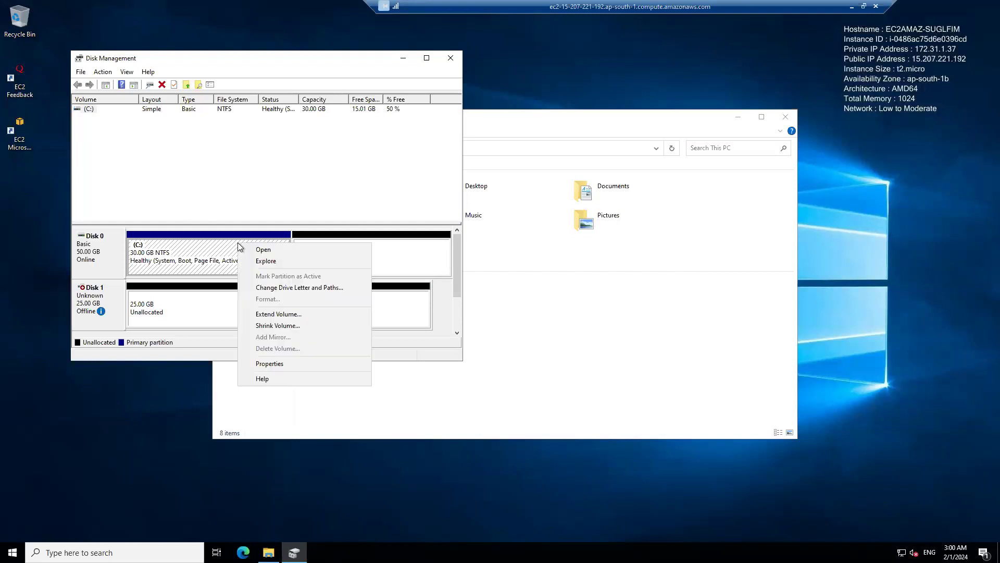
{"action": "left_click", "coordinate": [290, 314]}
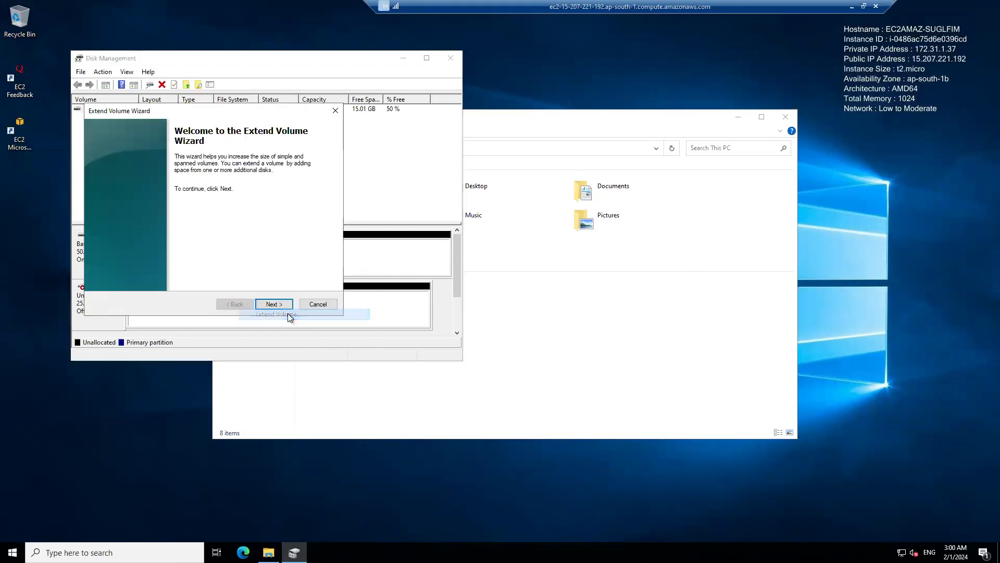
{"action": "left_click", "coordinate": [274, 304]}
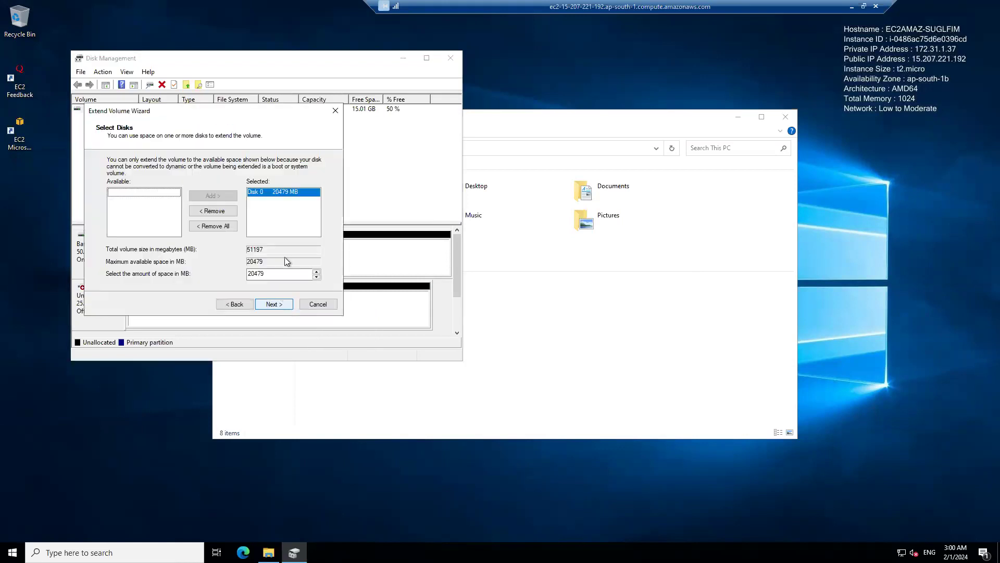
{"action": "left_click", "coordinate": [272, 305]}
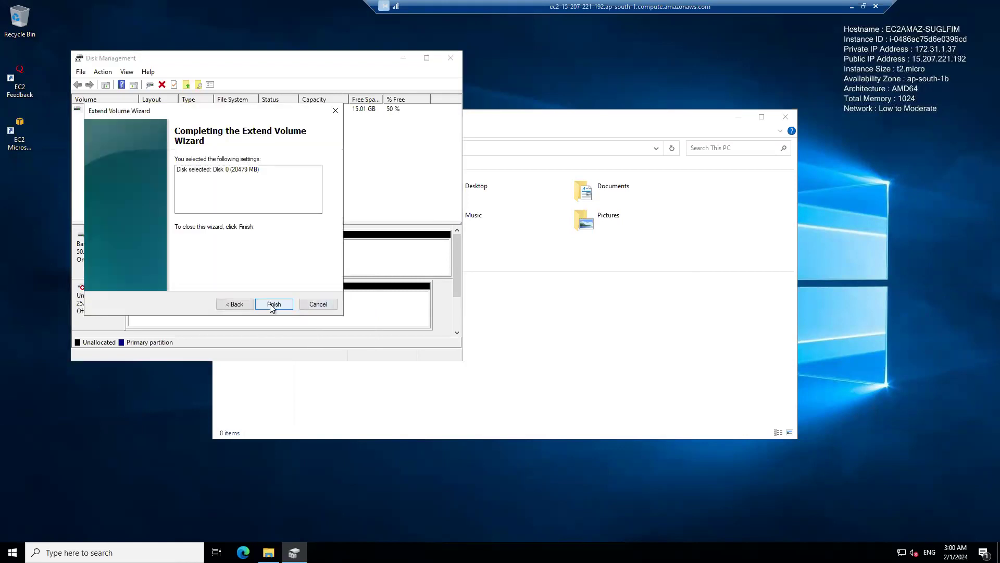
{"action": "left_click", "coordinate": [270, 306]}
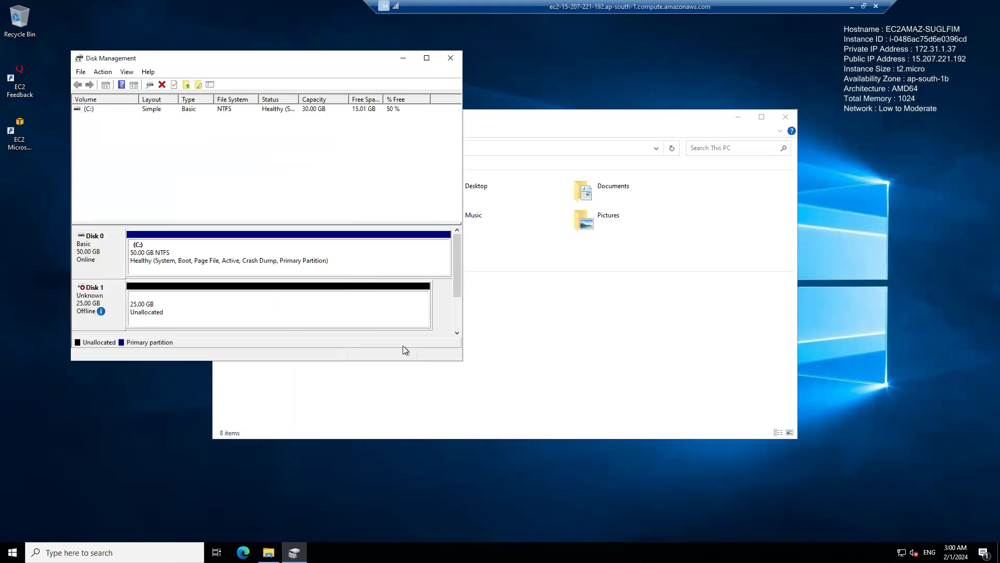
{"action": "left_click", "coordinate": [517, 404]}
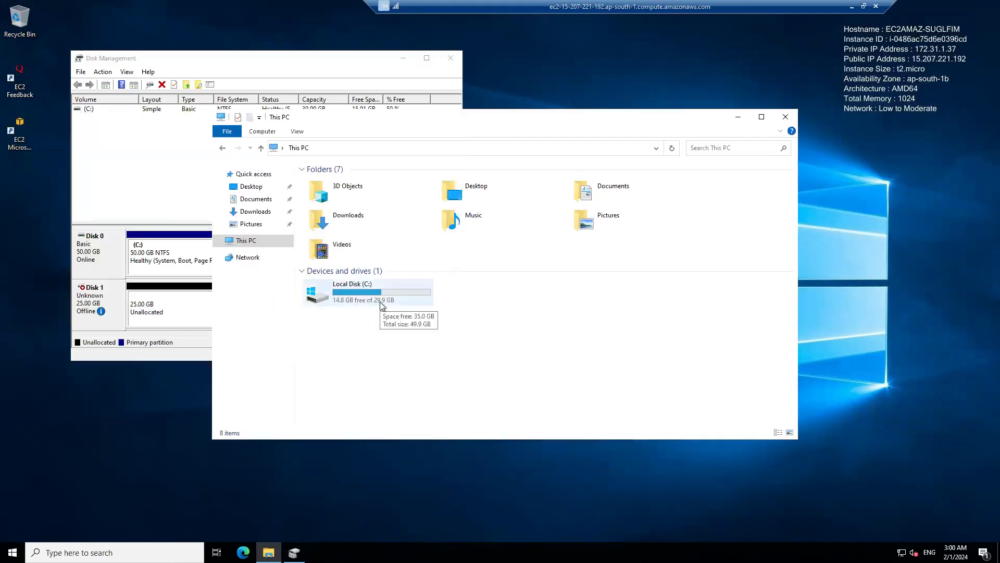
{"action": "left_click", "coordinate": [672, 148]}
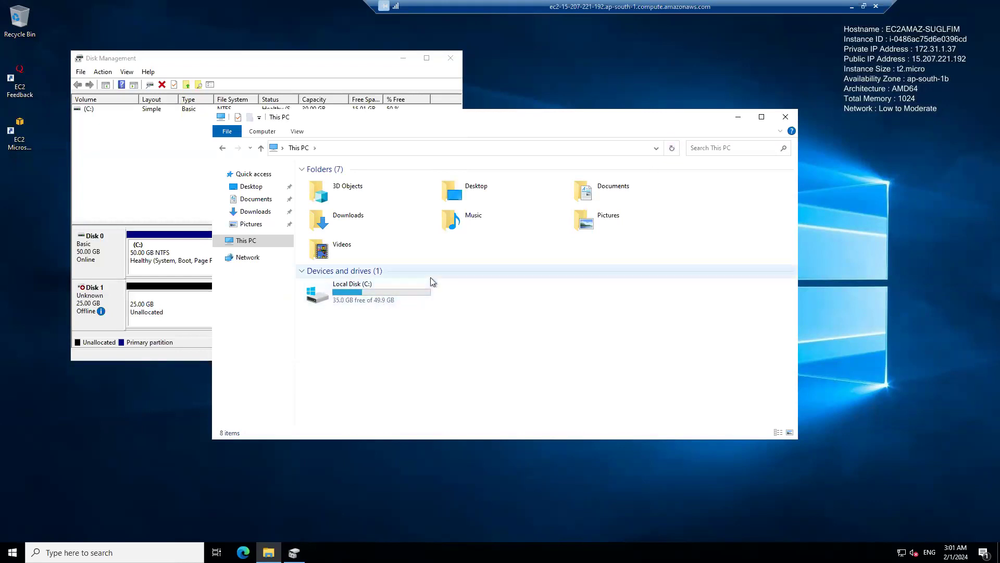
Bring Disk 1 online and initialize it with the MBR partition style.
{"action": "left_click", "coordinate": [173, 309]}
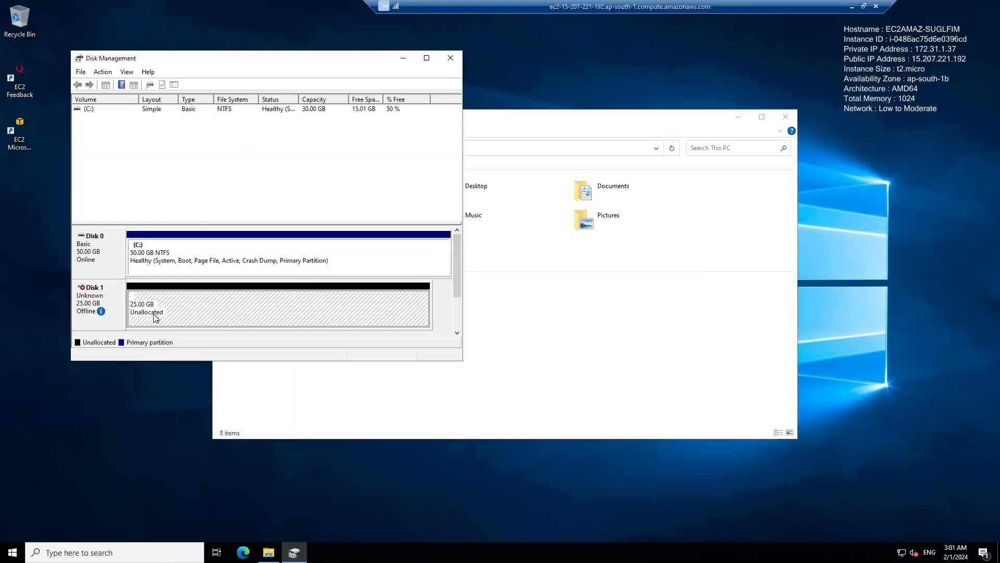
{"action": "right_click", "coordinate": [218, 311]}
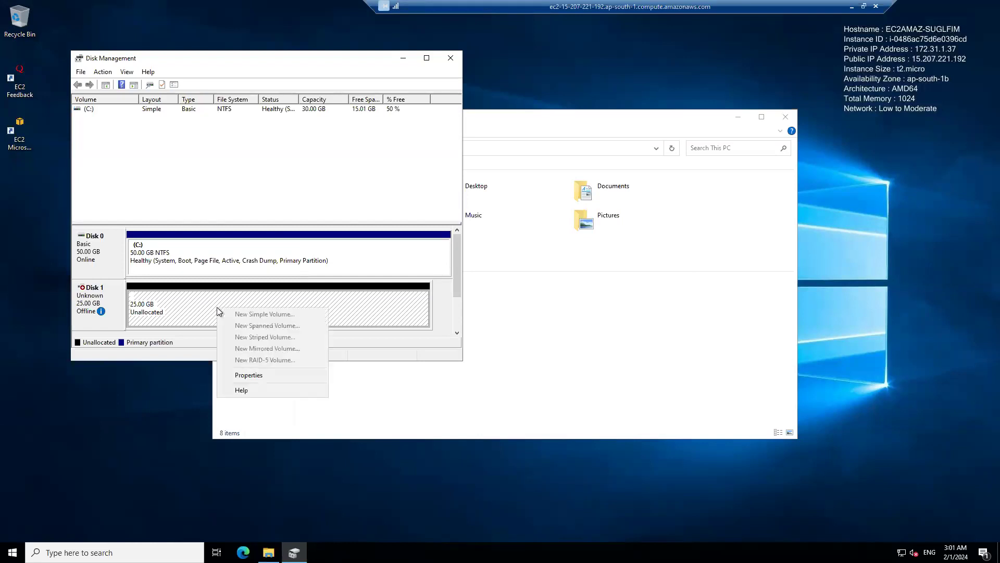
{"action": "left_click", "coordinate": [95, 313]}
{"action": "right_click", "coordinate": [101, 311]}
{"action": "left_click", "coordinate": [127, 319]}
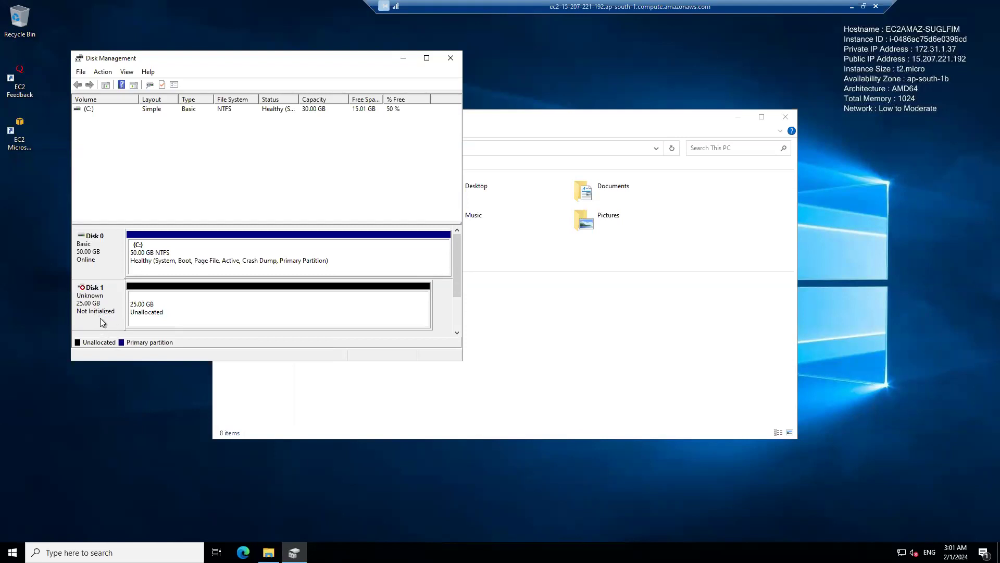
{"action": "right_click", "coordinate": [98, 312]}
{"action": "left_click", "coordinate": [118, 317]}
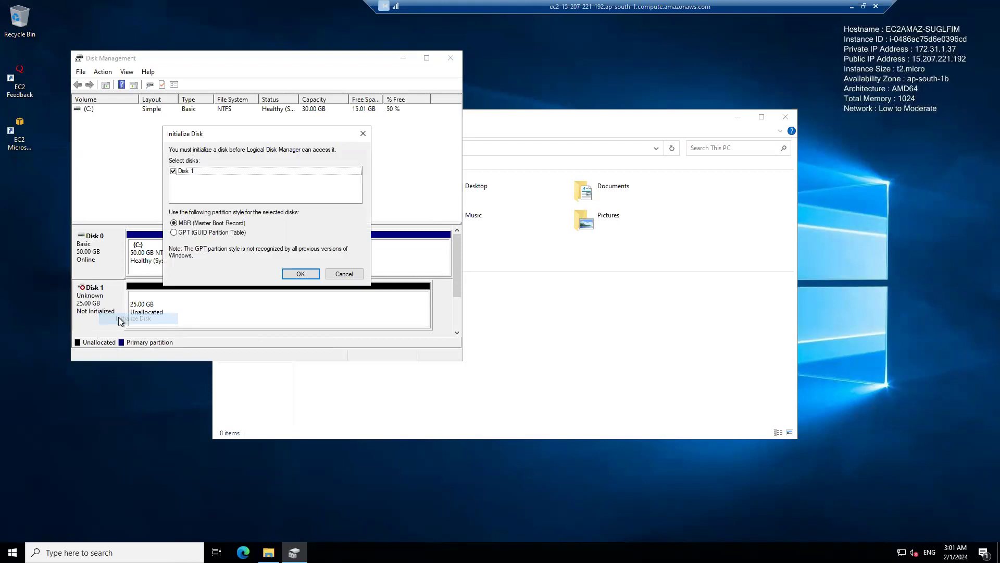
{"action": "left_click", "coordinate": [298, 275]}
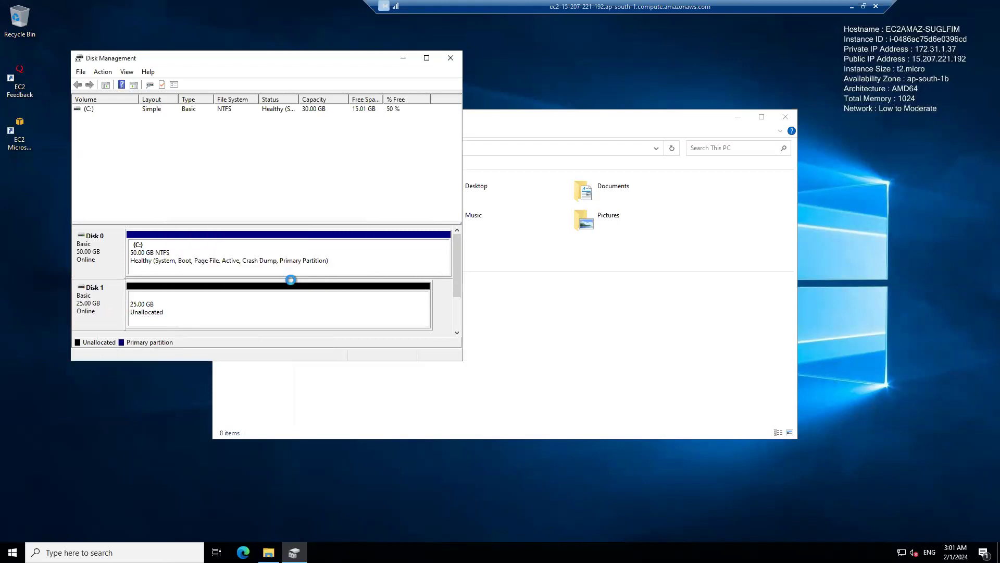
Start a new simple volume on Disk 1's unallocated space at full size and assign it drive letter P.
{"action": "left_click", "coordinate": [220, 312]}
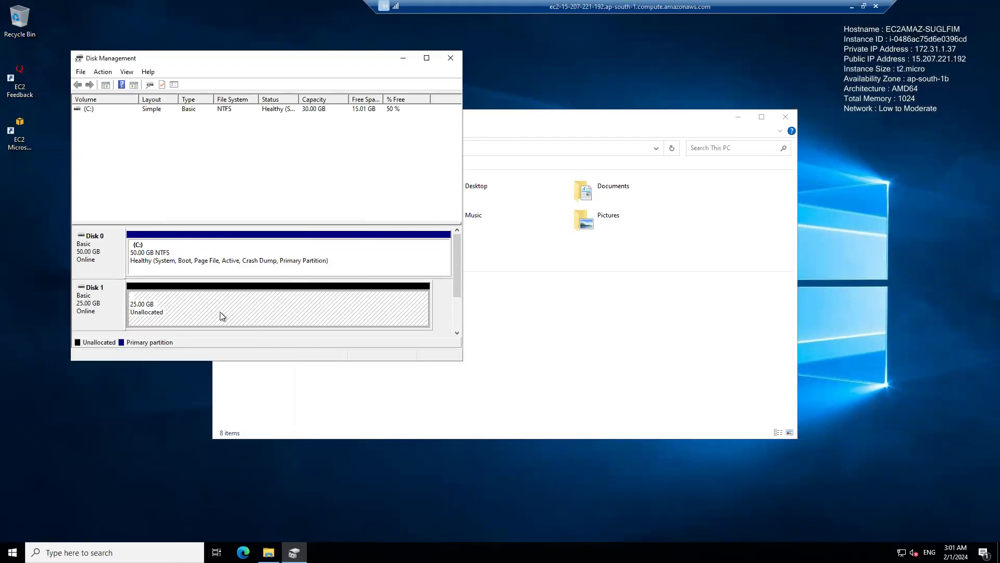
{"action": "right_click", "coordinate": [223, 305]}
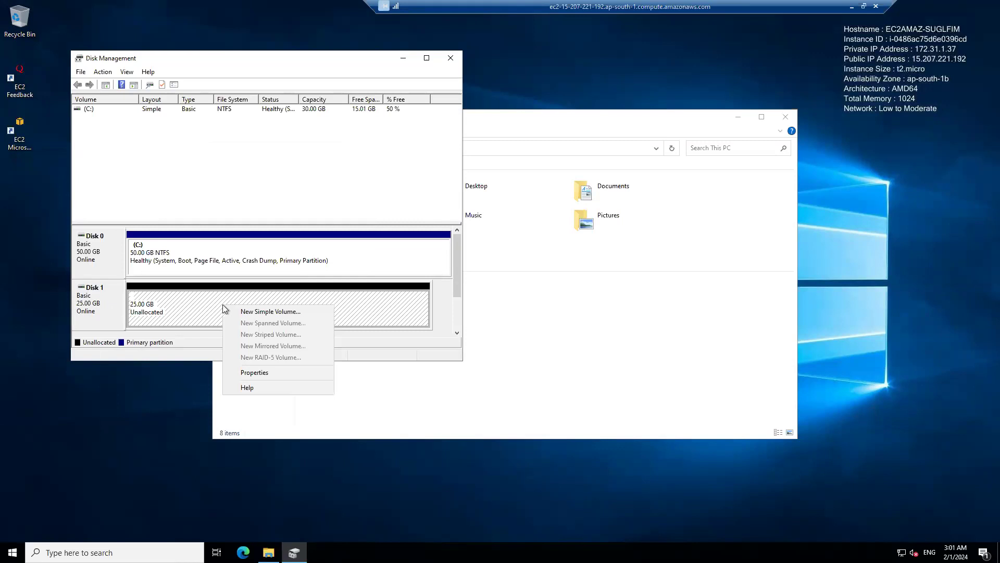
{"action": "left_click", "coordinate": [264, 312]}
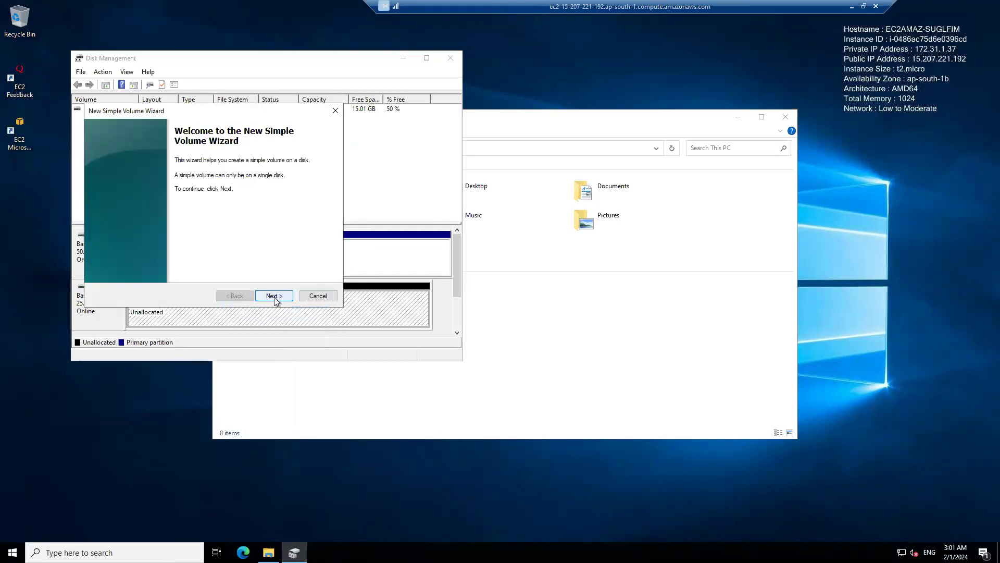
{"action": "left_click", "coordinate": [274, 295]}
{"action": "left_click", "coordinate": [274, 296]}
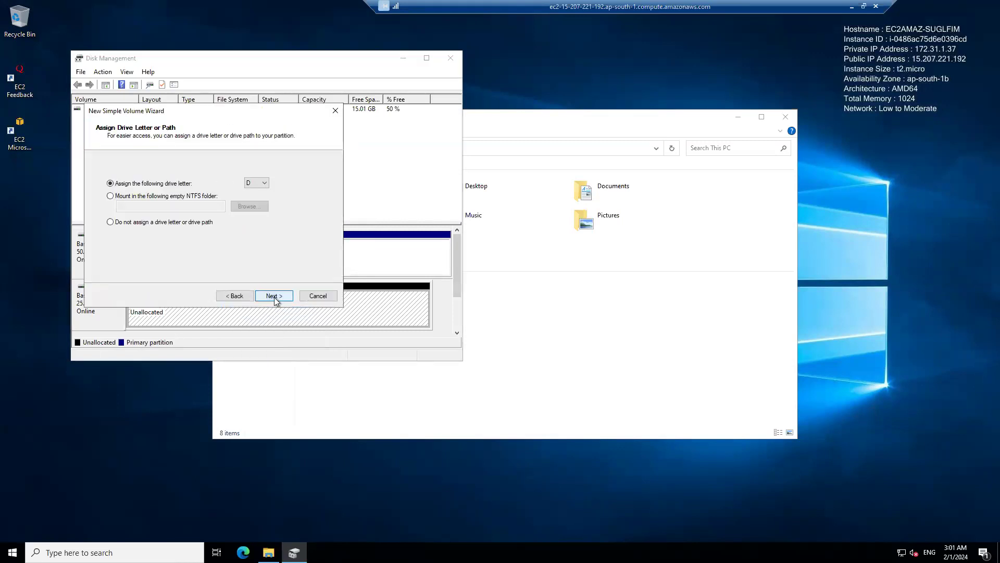
{"action": "left_click", "coordinate": [260, 185]}
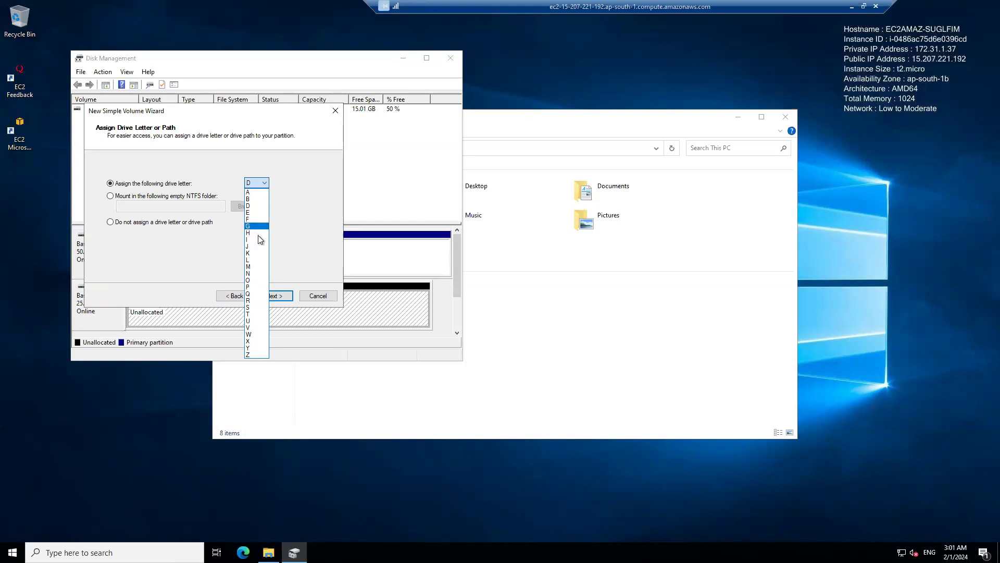
{"action": "left_click", "coordinate": [250, 287]}
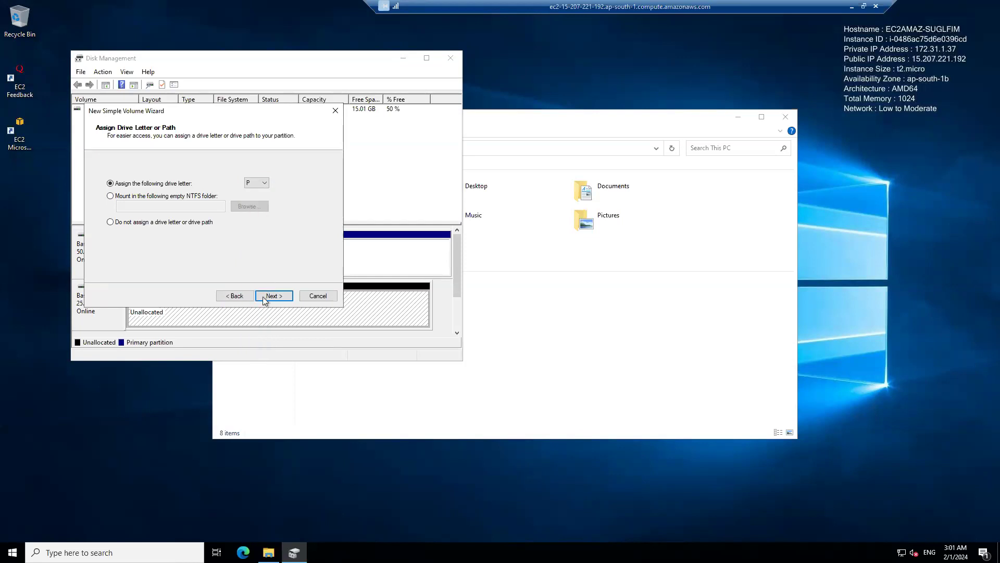
Create the volume with an NTFS quick format, default allocation unit size and label New Volume, and bring up This PC.
{"action": "left_click", "coordinate": [264, 300]}
{"action": "left_click", "coordinate": [266, 299]}
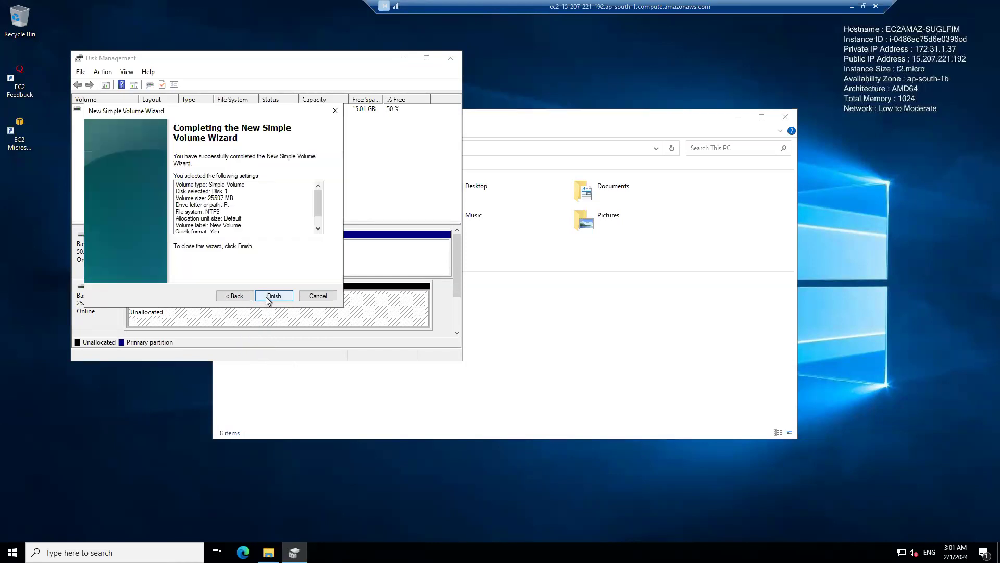
{"action": "left_click", "coordinate": [234, 295]}
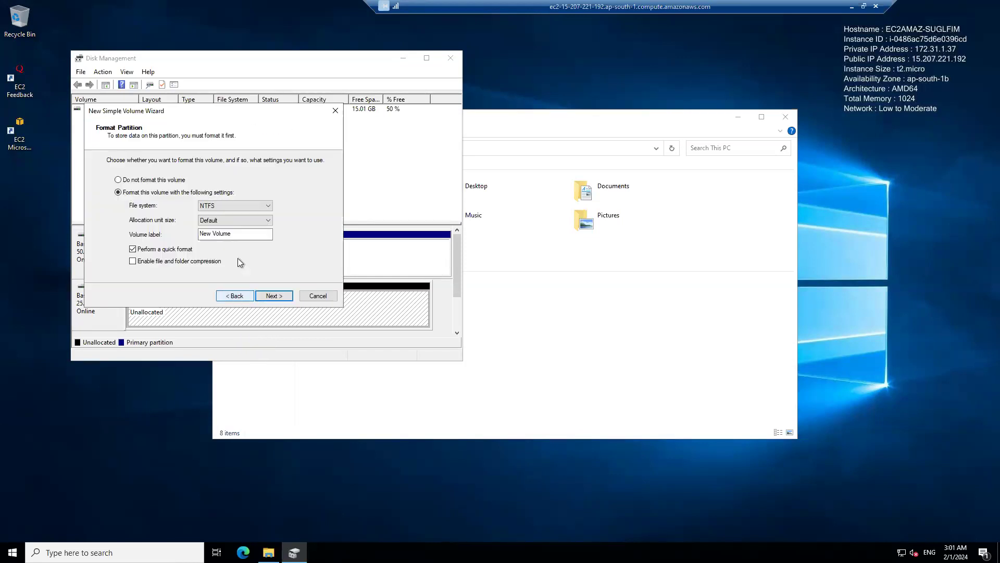
{"action": "left_click", "coordinate": [253, 207]}
{"action": "left_click", "coordinate": [305, 217]}
{"action": "left_click", "coordinate": [275, 296]}
{"action": "left_click", "coordinate": [274, 296]}
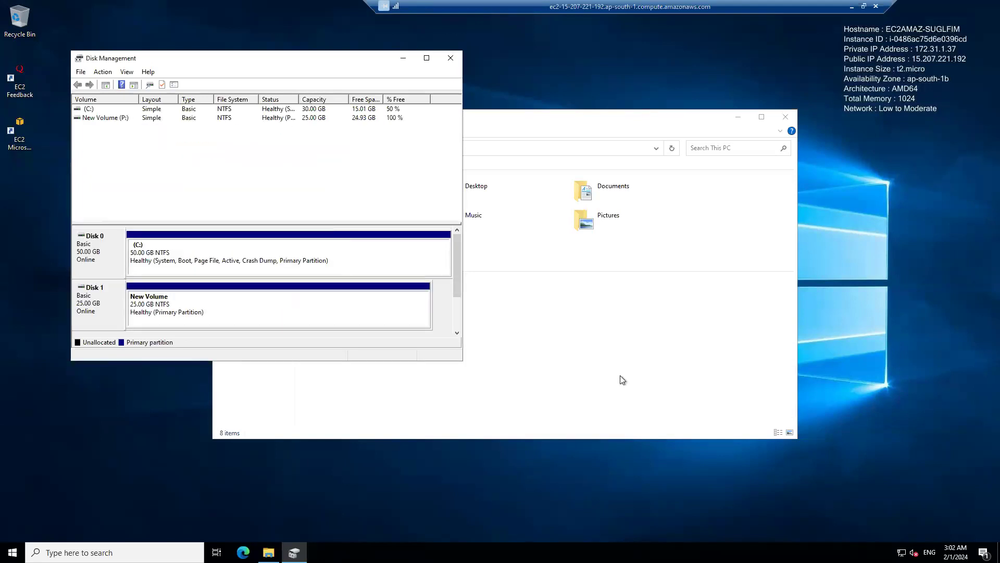
{"action": "left_click", "coordinate": [514, 312]}
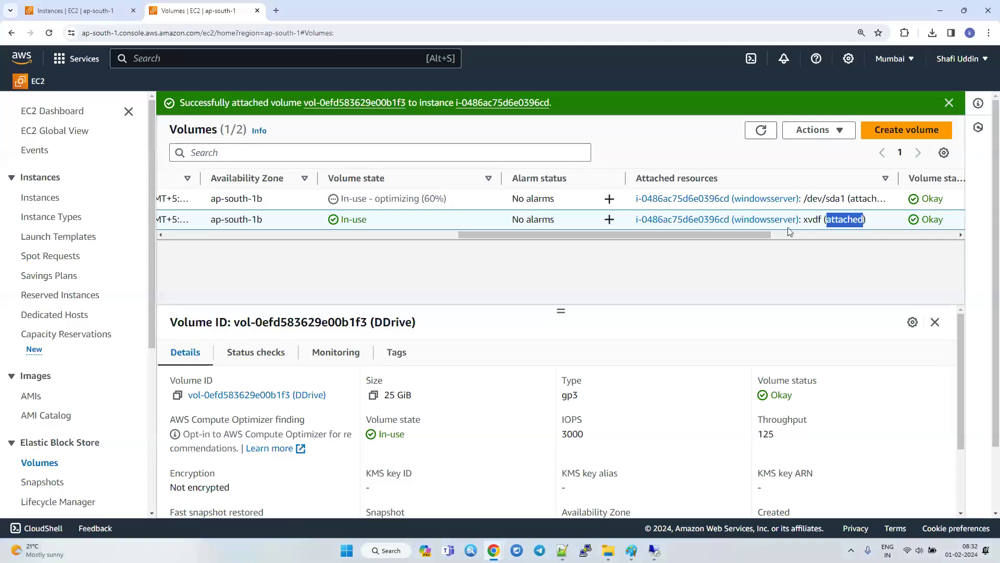
Switch to the AWS console and review the volumes list and the windowsserver instance's storage details.
{"action": "left_click_drag", "start_coordinate": [665, 232], "coordinate": [338, 236]}
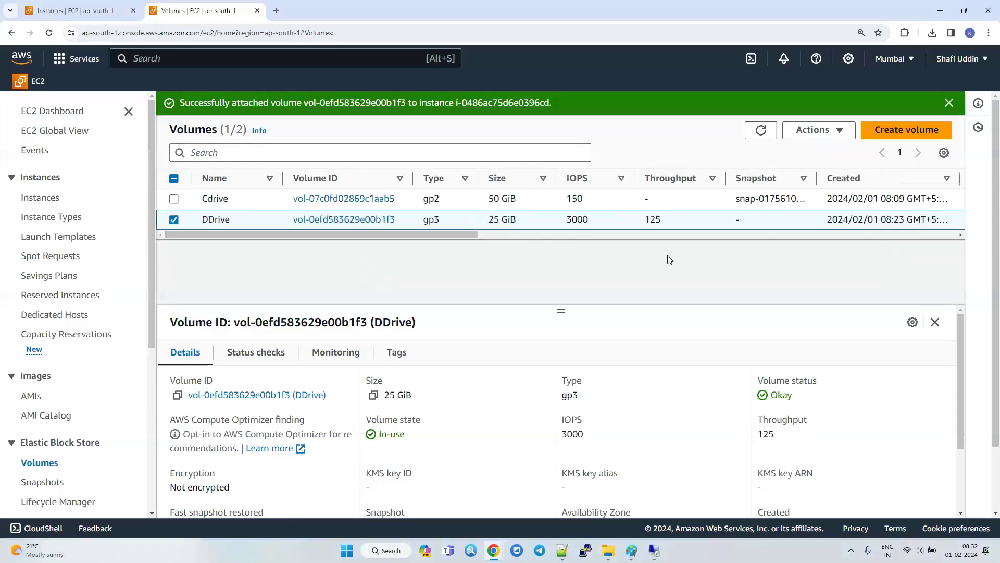
{"action": "mouse_move", "coordinate": [562, 550]}
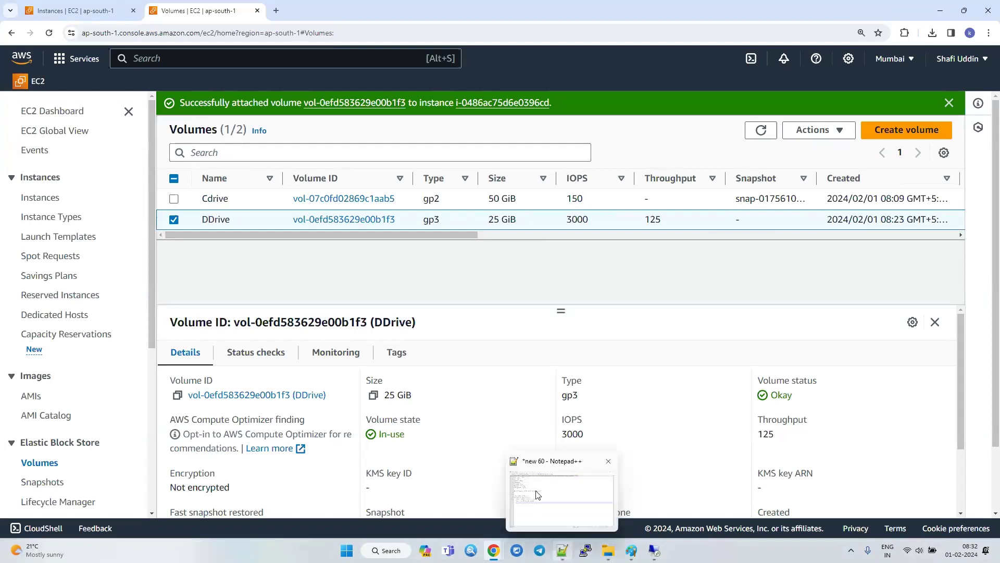
{"action": "left_click", "coordinate": [45, 4]}
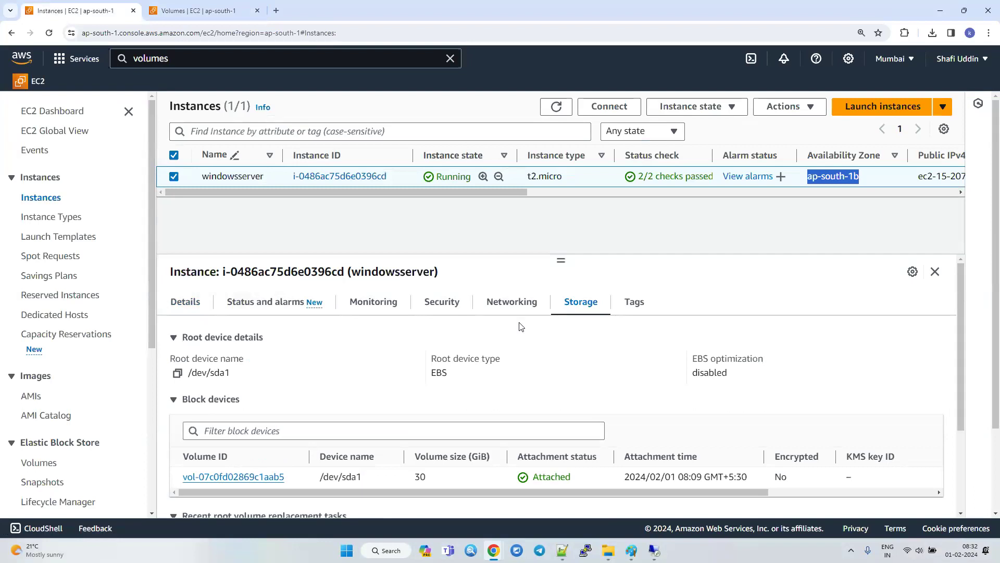
{"action": "left_click", "coordinate": [935, 272]}
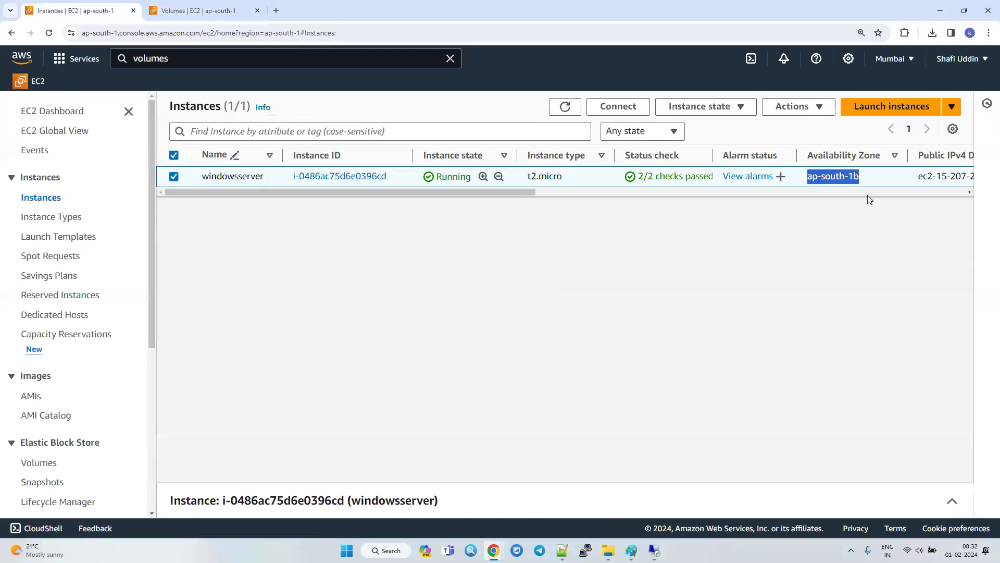
{"action": "left_click", "coordinate": [952, 500]}
Start launching a new instance named Linuxserver and check the number of instances.
{"action": "left_click", "coordinate": [875, 113]}
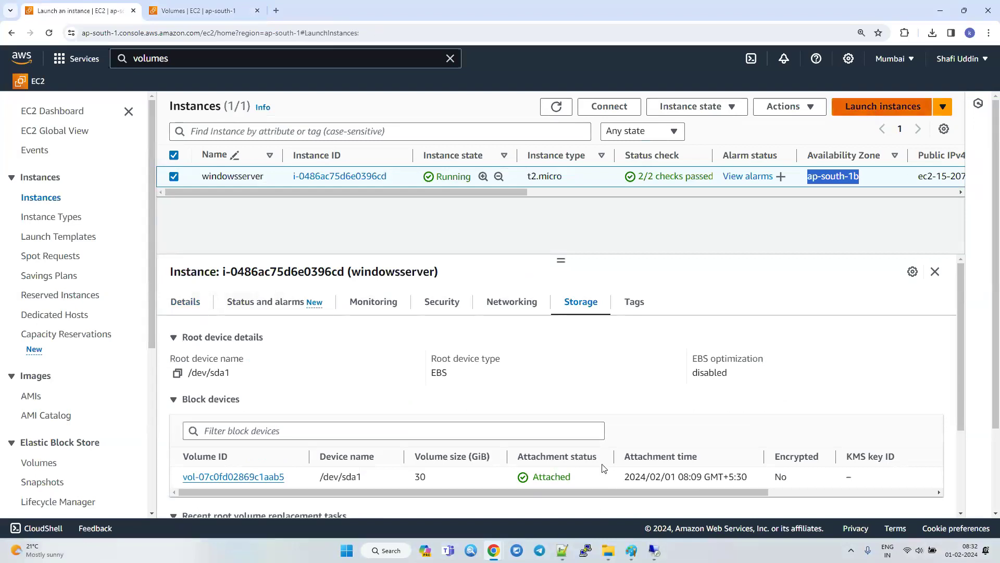
{"action": "left_click", "coordinate": [247, 290]}
{"action": "type", "text": "Linuxserver"}
{"action": "double_click", "coordinate": [606, 177]}
Keep the Amazon Linux 2023 AMI, choose the testab123 key pair, and review the network and security group settings.
{"action": "scroll", "coordinate": [301, 375], "scroll_direction": "down", "scroll_amount": 4}
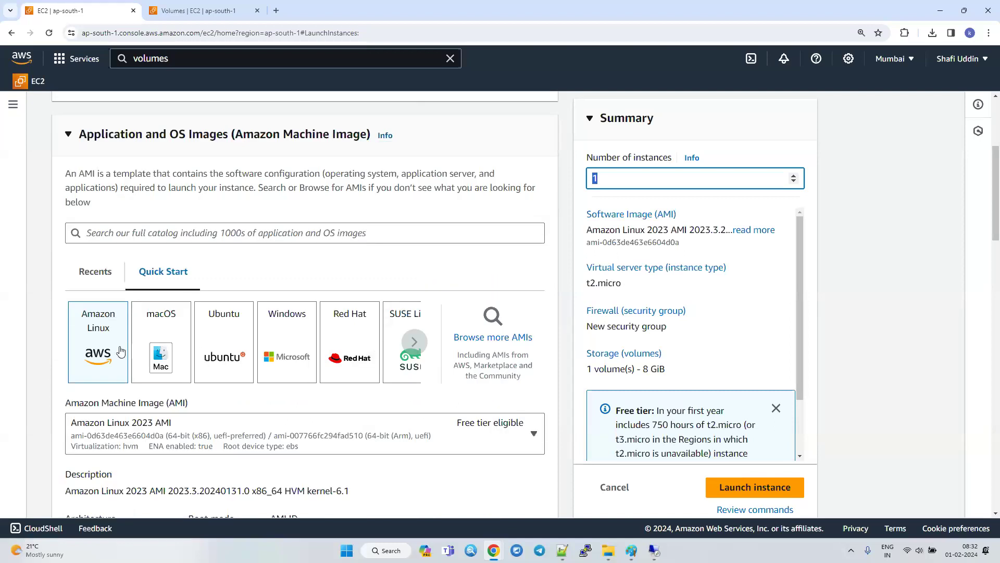
{"action": "scroll", "coordinate": [152, 448], "scroll_direction": "down", "scroll_amount": 8}
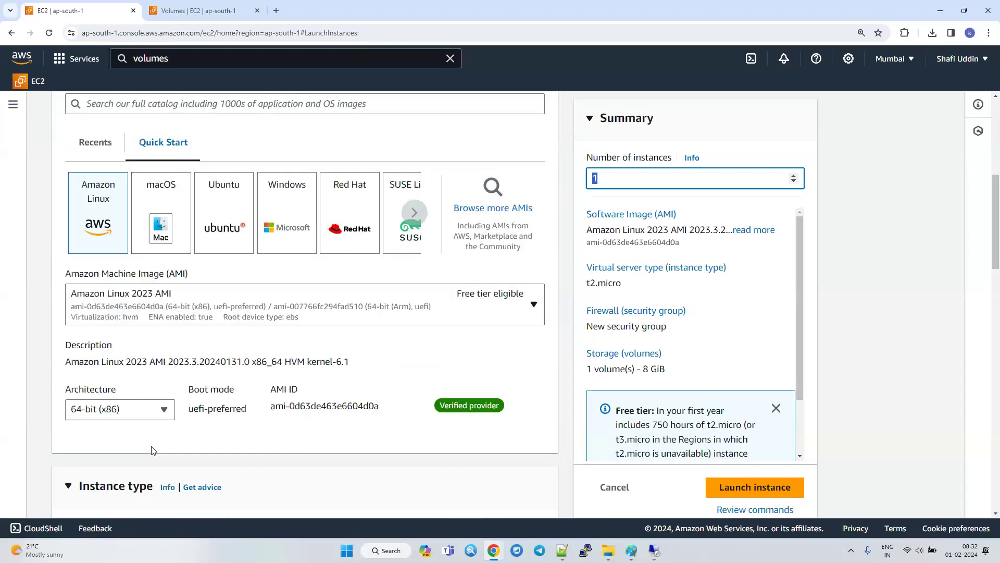
{"action": "scroll", "coordinate": [279, 436], "scroll_direction": "down", "scroll_amount": 4}
{"action": "left_click", "coordinate": [155, 285]}
{"action": "left_click", "coordinate": [126, 347]}
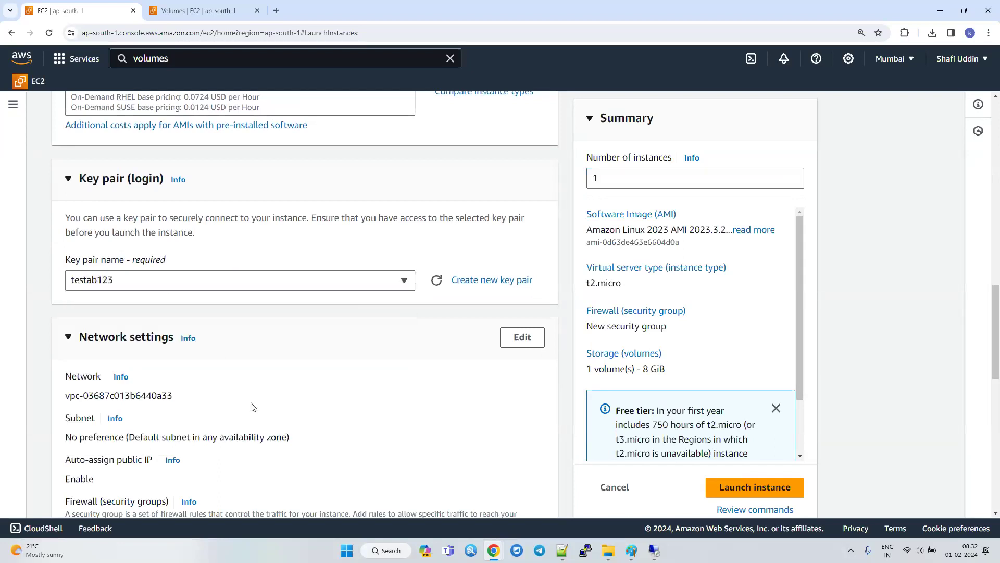
{"action": "scroll", "coordinate": [252, 408], "scroll_direction": "down", "scroll_amount": 3}
{"action": "scroll", "coordinate": [252, 408], "scroll_direction": "down", "scroll_amount": 3}
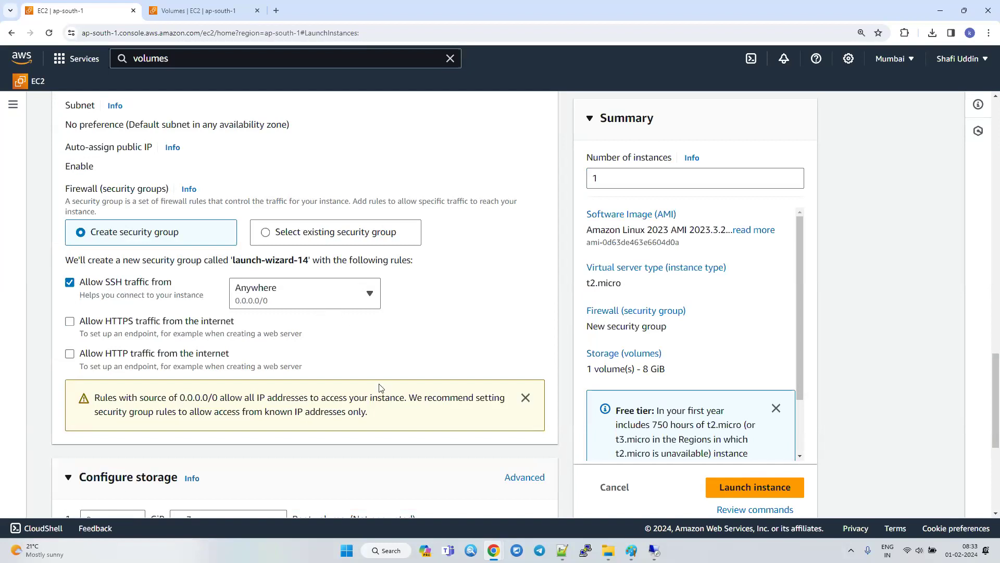
Switch to the Paint diagram of the Mumbai region and outline the ec2 box with a rounded callout shape.
{"action": "mouse_move", "coordinate": [632, 551]}
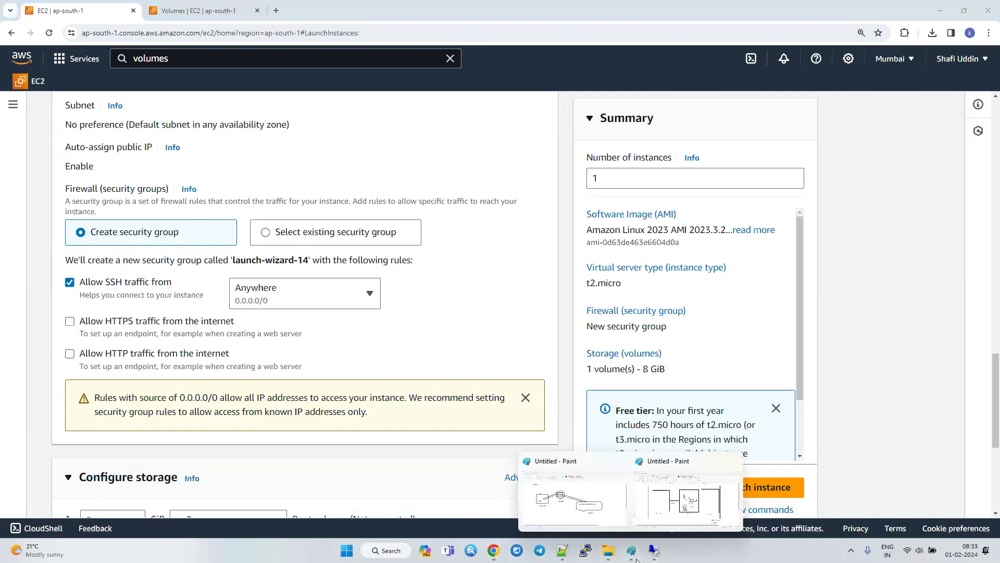
{"action": "left_click", "coordinate": [675, 521]}
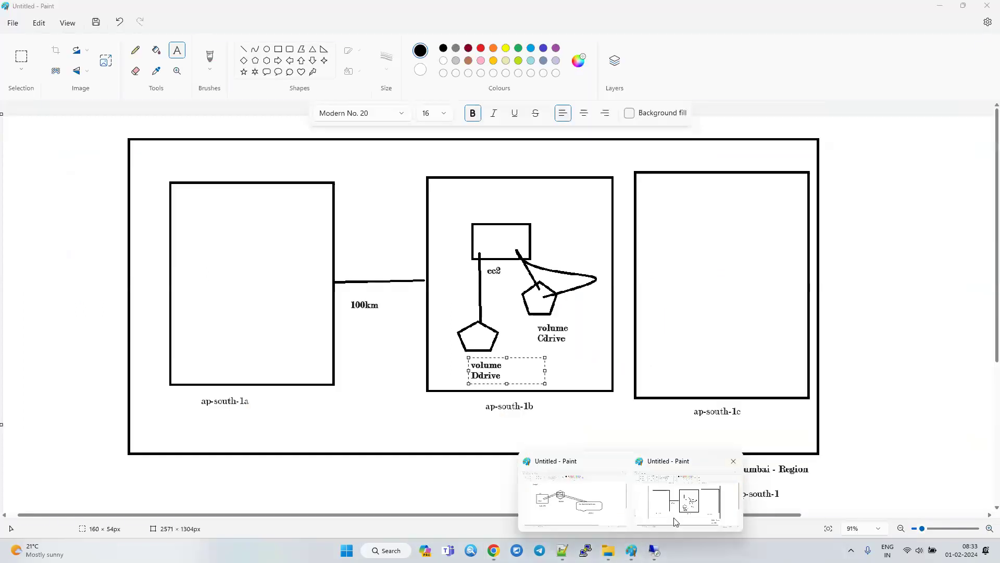
{"action": "left_click", "coordinate": [243, 51]}
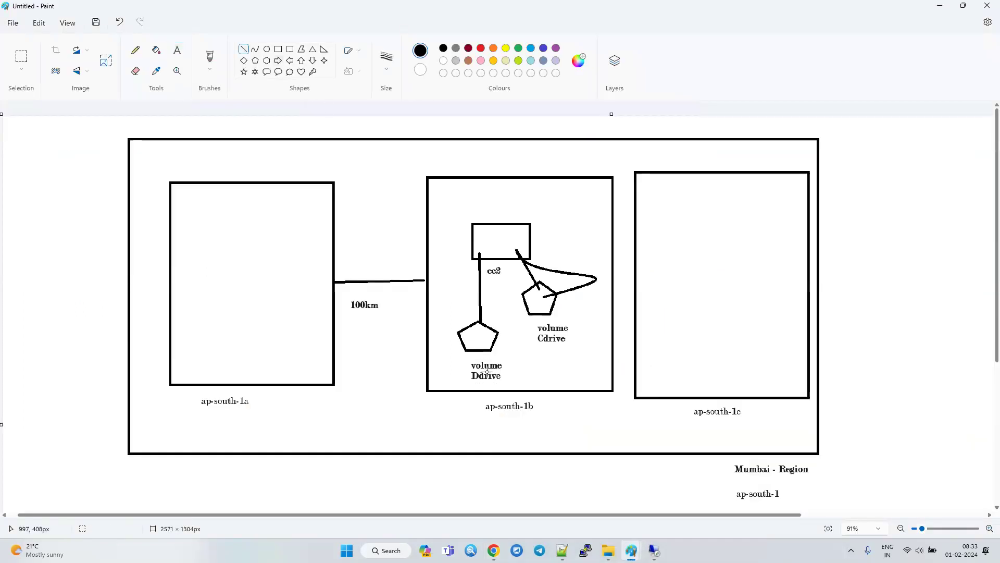
{"action": "left_click", "coordinate": [266, 71]}
{"action": "left_click_drag", "start_coordinate": [561, 204], "coordinate": [449, 284]}
Draw a straight line of about 227 × 40 px from outside the ap-south-1b box into the ec2 box.
{"action": "left_click", "coordinate": [370, 212]}
{"action": "left_click_drag", "start_coordinate": [389, 217], "coordinate": [462, 222]}
{"action": "key", "text": "ctrl+z"}
{"action": "left_click", "coordinate": [244, 49]}
{"action": "left_click_drag", "start_coordinate": [374, 217], "coordinate": [482, 235]}
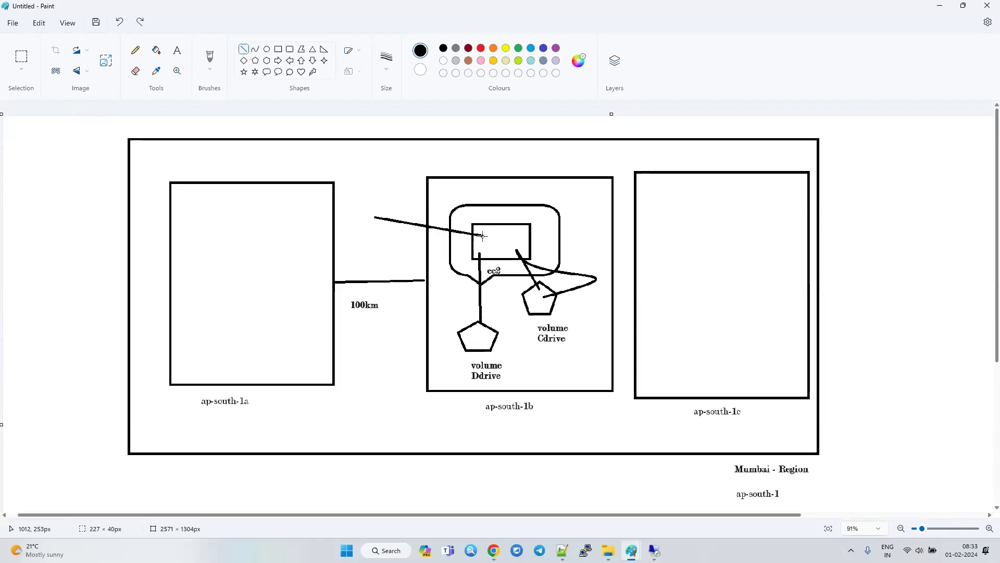
Add a three-line text label below the new line reading windows, 3389, RDP.
{"action": "left_click", "coordinate": [178, 50]}
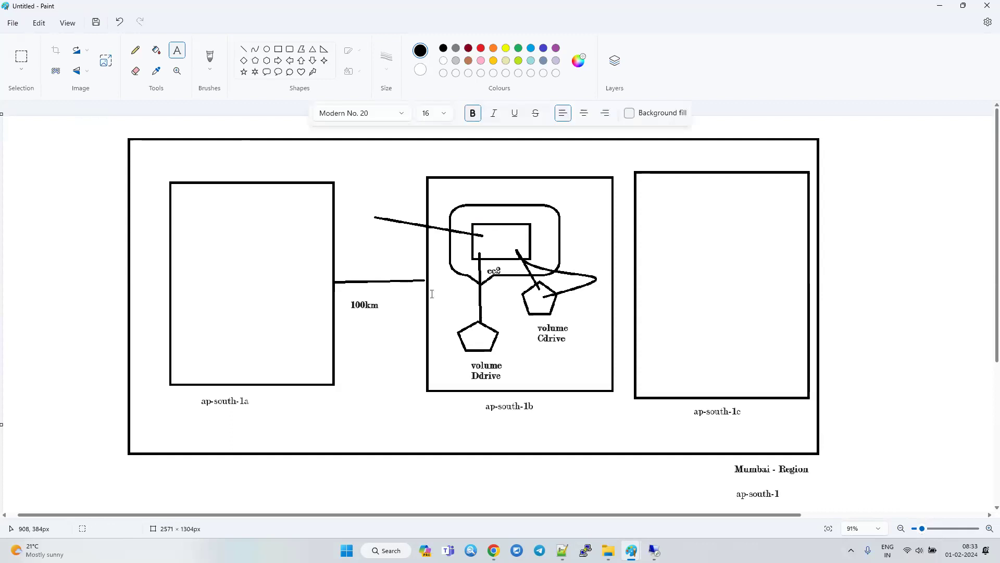
{"action": "left_click", "coordinate": [383, 230]}
{"action": "type", "text": "windows"}
{"action": "key", "text": "Return"}
{"action": "type", "text": "3389"}
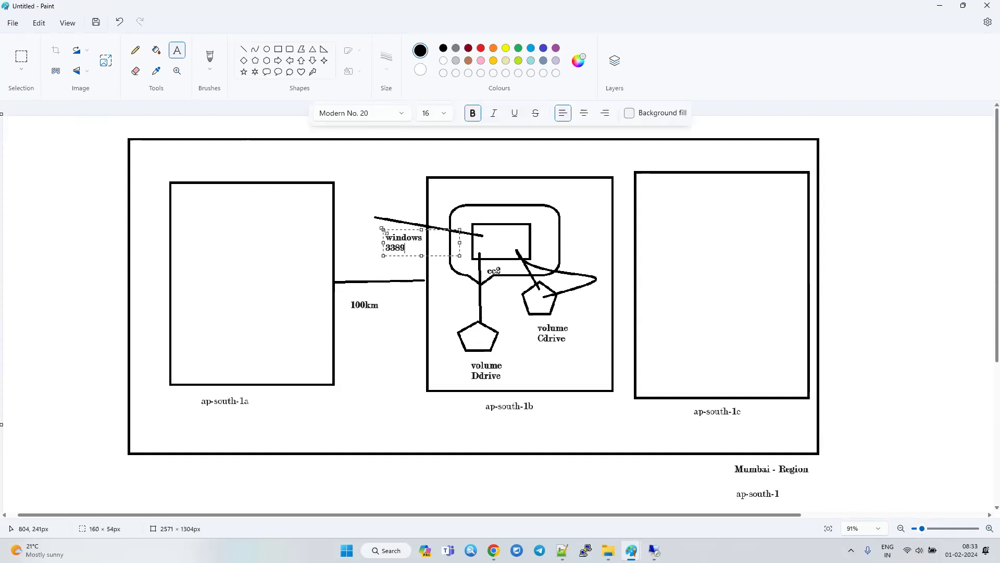
{"action": "key", "text": "Return"}
{"action": "type", "text": "RDP"}
Add a three-line text label above the windows label reading Linux, ssh, 22.
{"action": "left_click", "coordinate": [380, 183]}
{"action": "left_click", "coordinate": [379, 183]}
{"action": "type", "text": "Linux"}
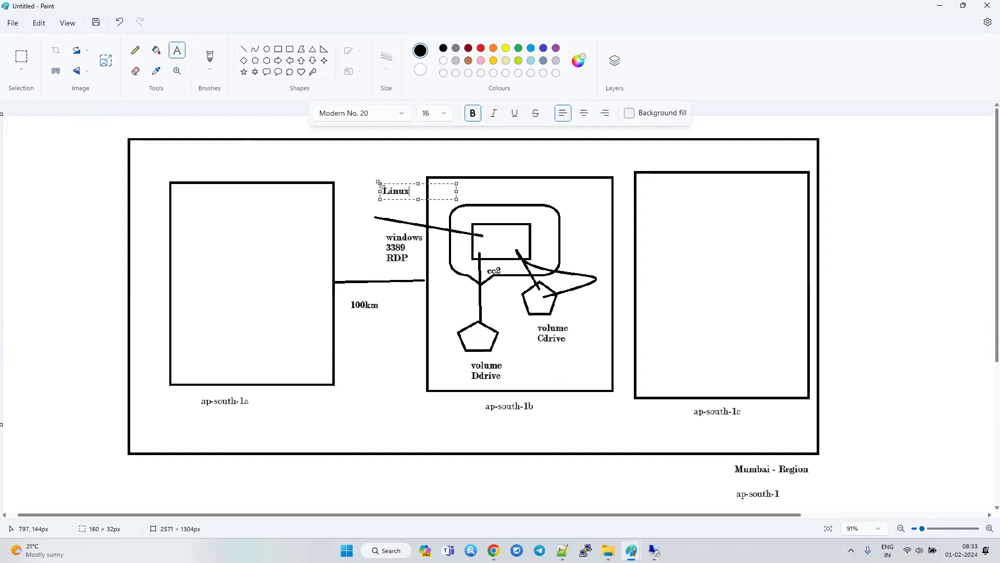
{"action": "key", "text": "Return"}
{"action": "type", "text": "ssh"}
{"action": "key", "text": "Return"}
{"action": "type", "text": "22"}
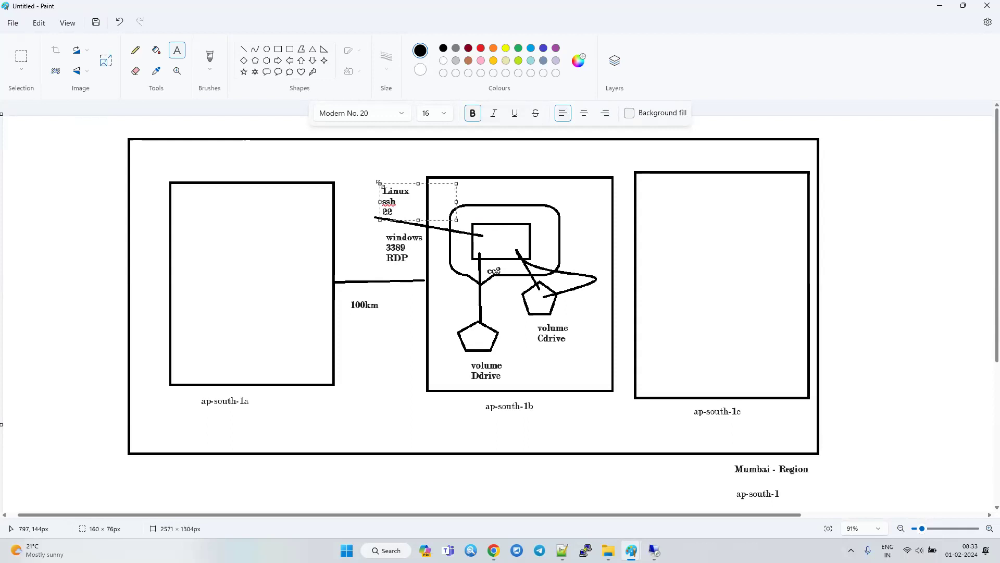
{"action": "left_click", "coordinate": [421, 401]}
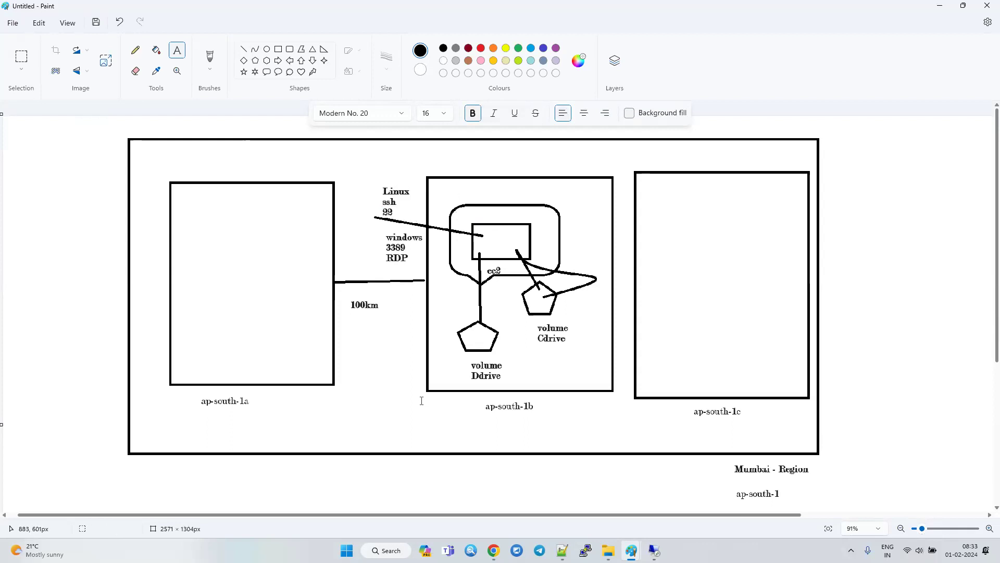
Return to the AWS console, open the network settings for editing to check the inbound ssh rule, and launch the instance.
{"action": "key", "text": "alt+Tab"}
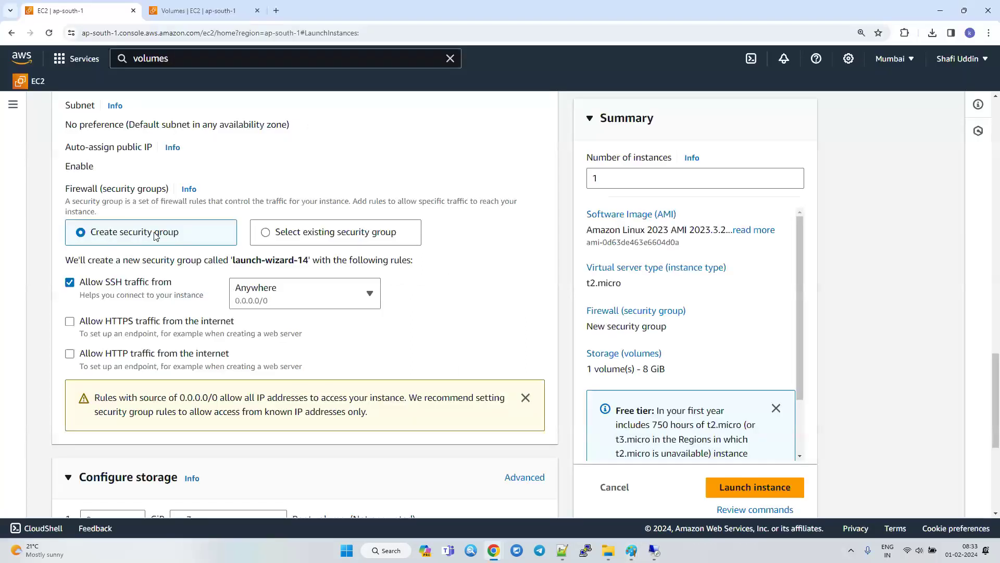
{"action": "scroll", "coordinate": [170, 346], "scroll_direction": "up", "scroll_amount": 2}
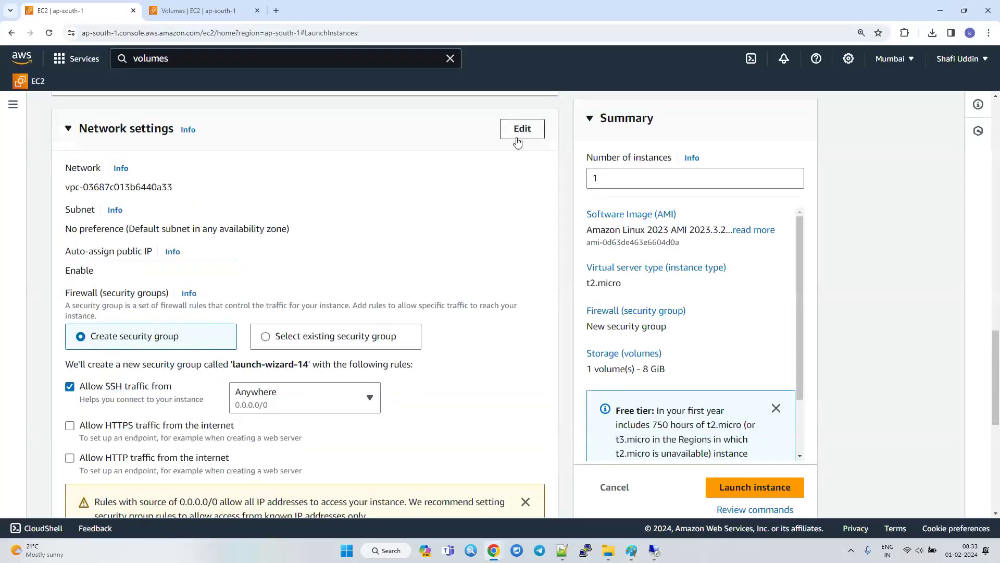
{"action": "left_click", "coordinate": [518, 130]}
{"action": "scroll", "coordinate": [152, 359], "scroll_direction": "down", "scroll_amount": 6}
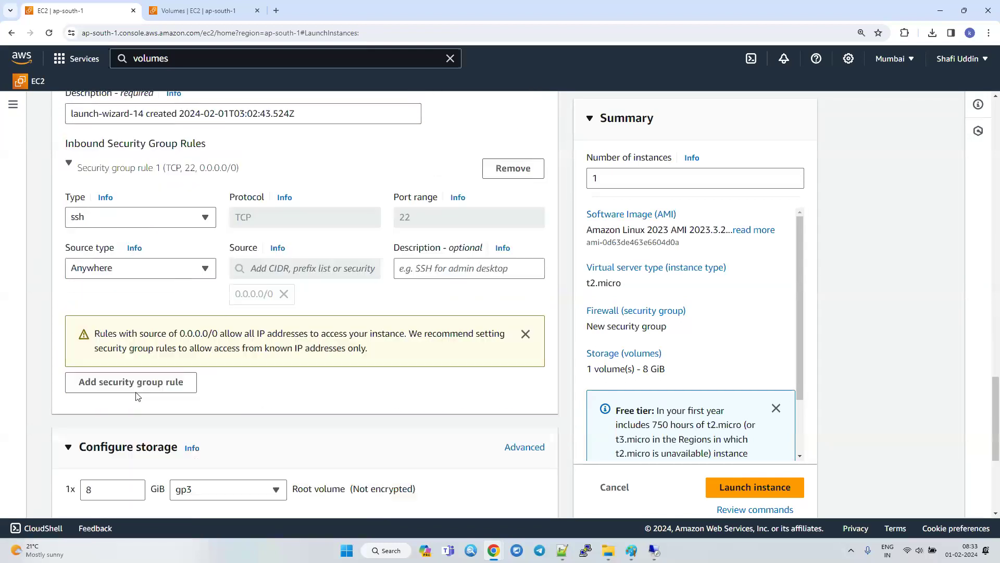
{"action": "left_click", "coordinate": [77, 219]}
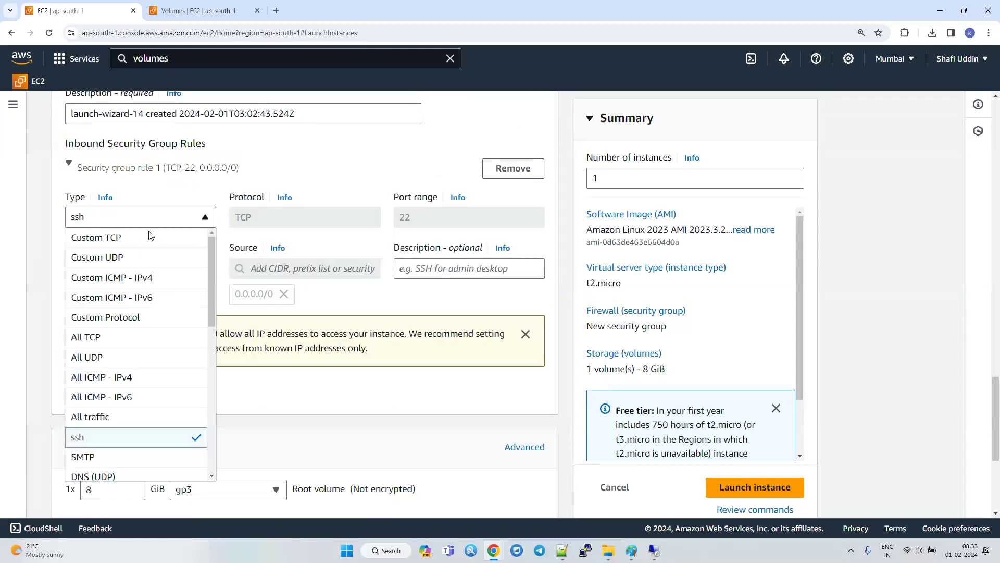
{"action": "left_click", "coordinate": [409, 220]}
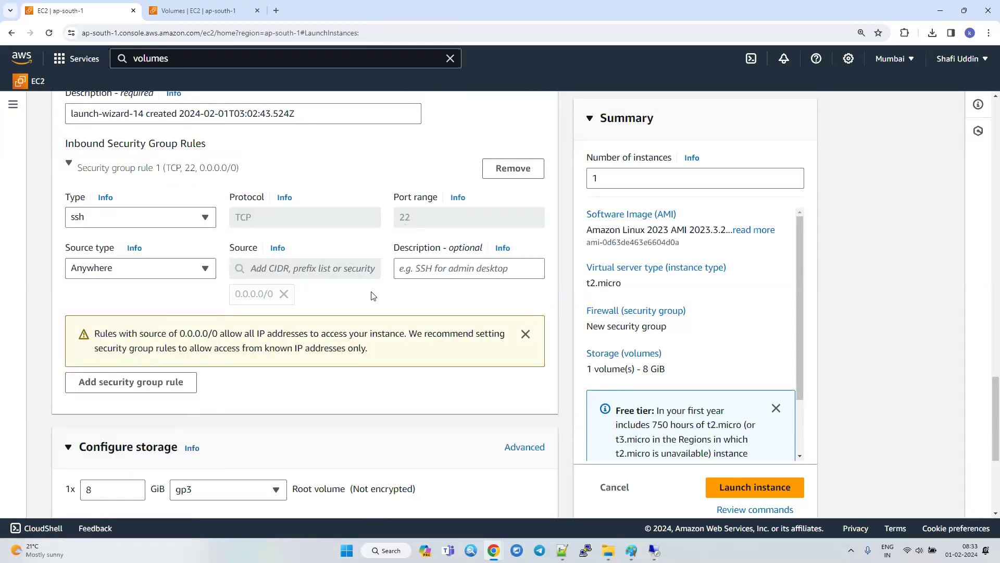
{"action": "scroll", "coordinate": [288, 516], "scroll_direction": "down", "scroll_amount": 4}
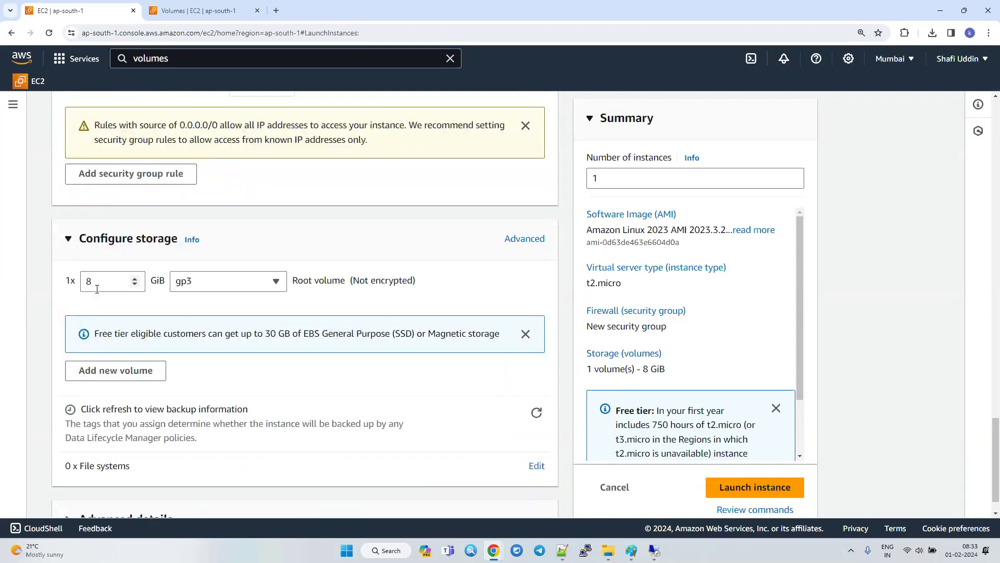
{"action": "left_click", "coordinate": [739, 498]}
Switch to the Notepad++ notes and add the line "Windows - C drive" below the HDD entry, leaving blank lines between.
{"action": "left_click", "coordinate": [563, 551]}
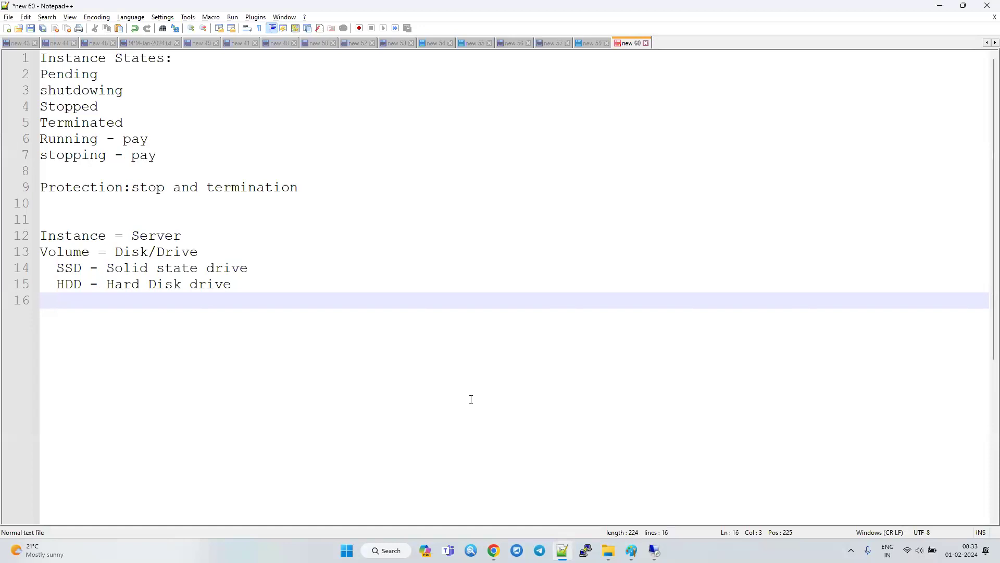
{"action": "key", "text": "Return"}
{"action": "key", "text": "Return"}
{"action": "type", "text": "Windows - C drive"}
{"action": "key", "text": "Return"}
Add the line "Linux - Primary Disk / drive" under the Windows line.
{"action": "type", "text": "Linux "}
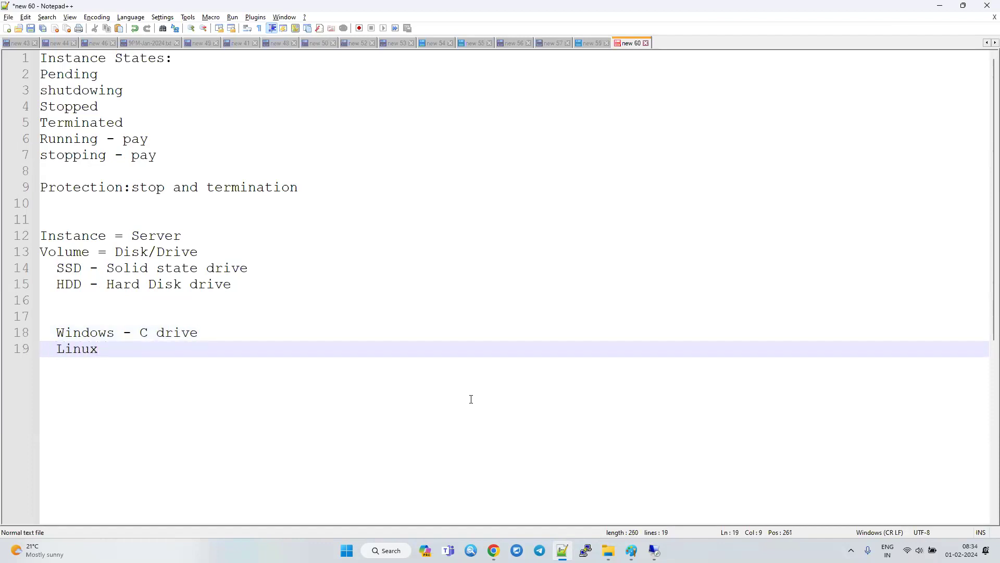
{"action": "type", "text": "- Primary Disk"}
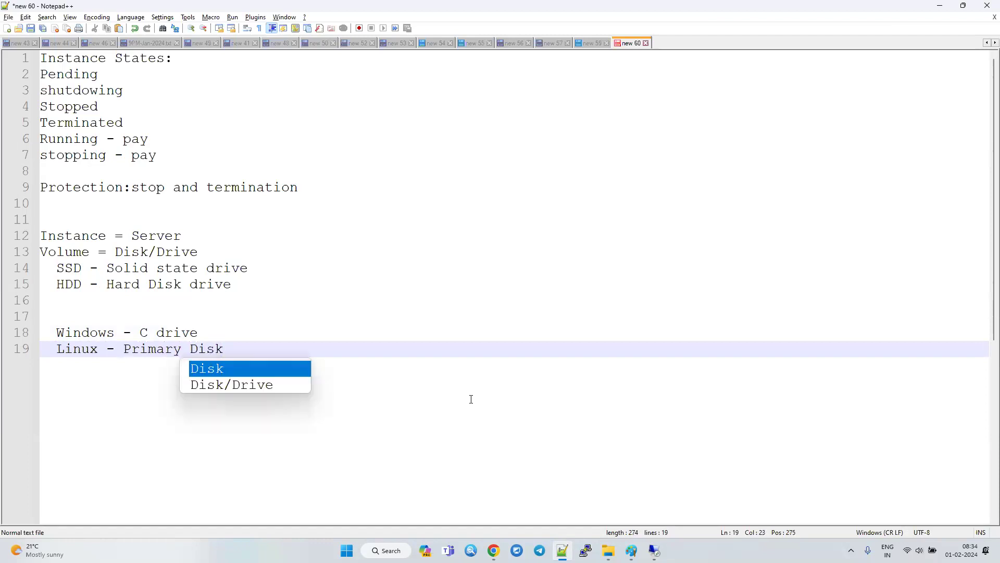
{"action": "key", "text": "Escape"}
{"action": "key", "text": "Left"}
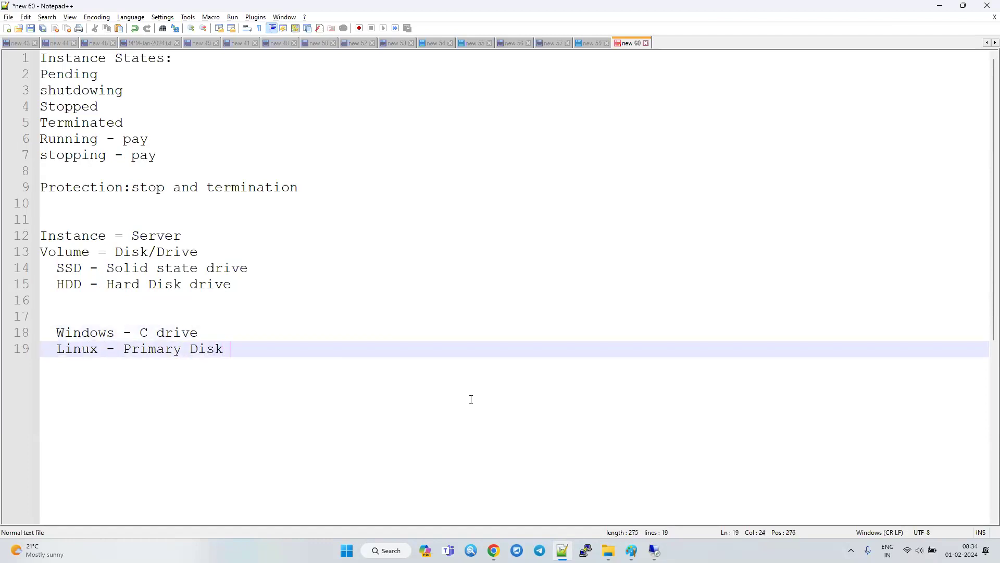
{"action": "type", "text": "/ dr"}
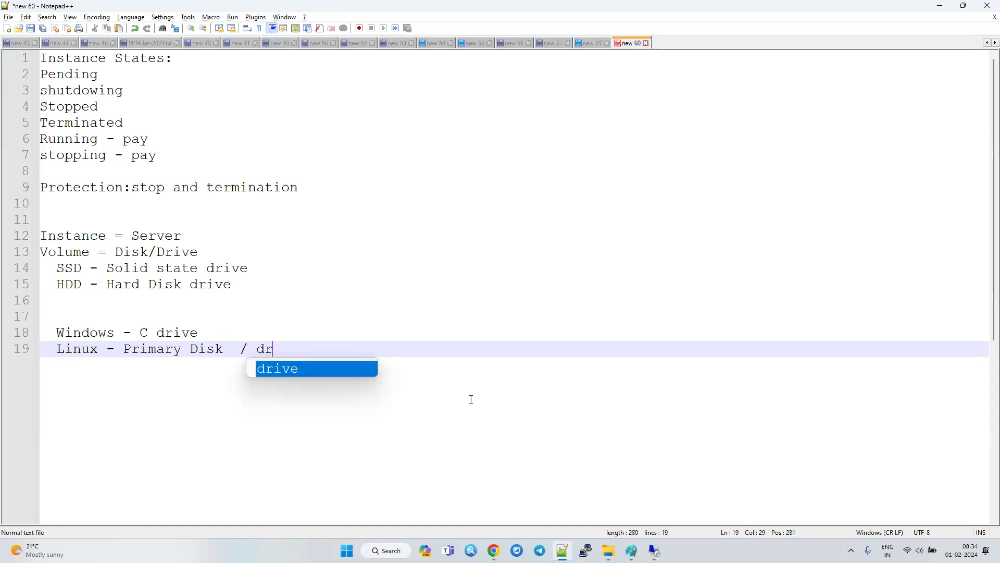
{"action": "type", "text": "ive"}
Insert "Primary Drive" before "C drive" in the Windows line.
{"action": "key", "text": "Up"}
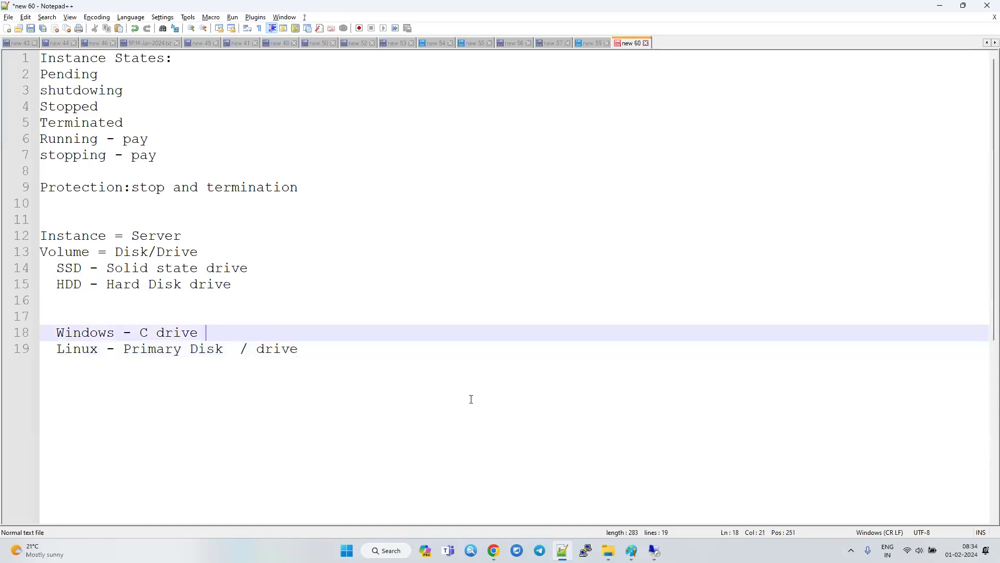
{"action": "key", "text": "Left"}
{"action": "key", "text": "Left"}
{"action": "key", "text": "Left"}
{"action": "key", "text": "Left"}
{"action": "key", "text": "Left"}
{"action": "key", "text": "Left"}
{"action": "key", "text": "Left"}
{"action": "type", "text": "Privat"}
{"action": "key", "text": "BackSpace"}
{"action": "key", "text": "BackSpace"}
{"action": "key", "text": "BackSpace"}
{"action": "type", "text": "mary Drive"}
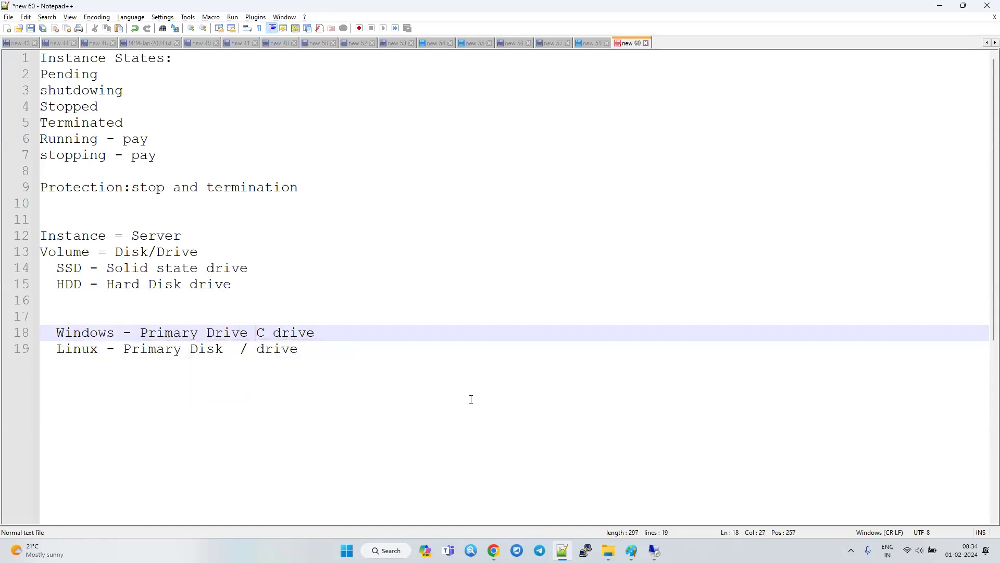
Adjust the spacing in the Windows and Linux lines so their disk descriptions and drive names line up in columns.
{"action": "key", "text": "Down"}
{"action": "key", "text": "Left"}
{"action": "key", "text": "Left"}
{"action": "key", "text": "Up"}
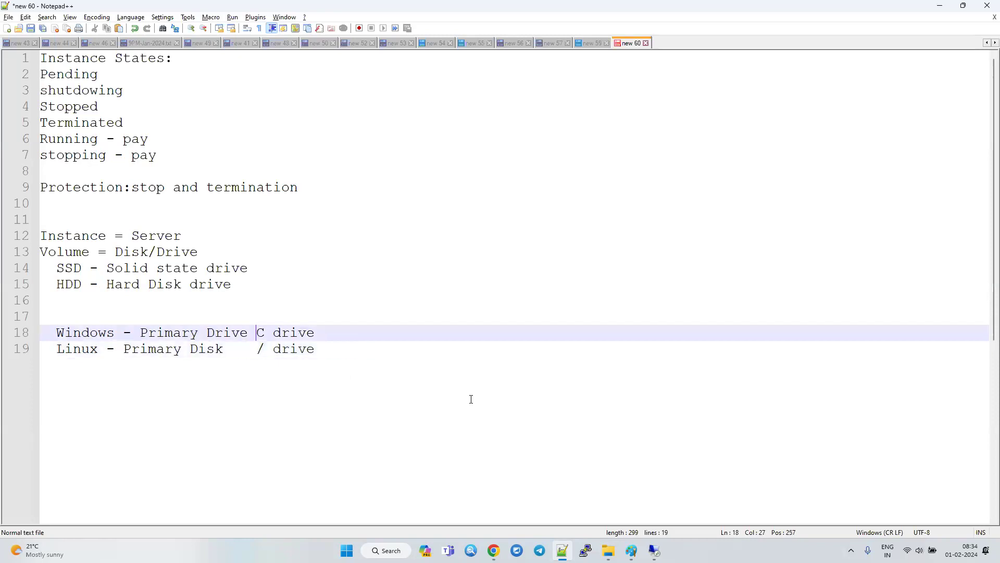
{"action": "key", "text": "Down"}
{"action": "key", "text": "Left"}
{"action": "key", "text": "Left"}
{"action": "key", "text": "Left"}
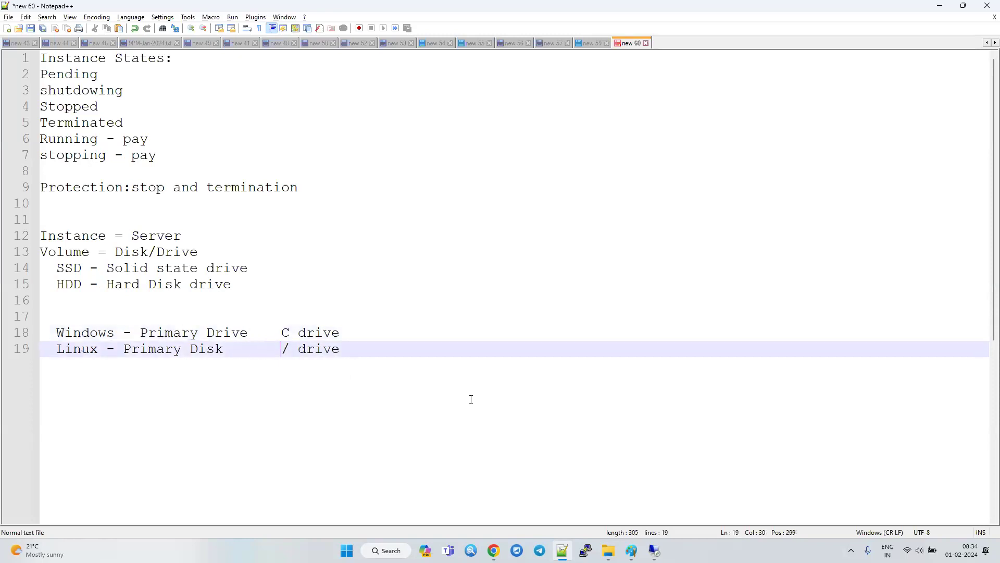
{"action": "key", "text": "Left"}
{"action": "key", "text": "Left"}
{"action": "key", "text": "Left"}
{"action": "key", "text": "Left"}
{"action": "key", "text": "Left"}
{"action": "key", "text": "Left"}
{"action": "key", "text": "Left"}
{"action": "key", "text": "Left"}
{"action": "key", "text": "Left"}
{"action": "key", "text": "Left"}
{"action": "key", "text": "Left"}
{"action": "key", "text": "Left"}
{"action": "key", "text": "Left"}
{"action": "key", "text": "Left"}
{"action": "key", "text": "Left"}
{"action": "key", "text": "Left"}
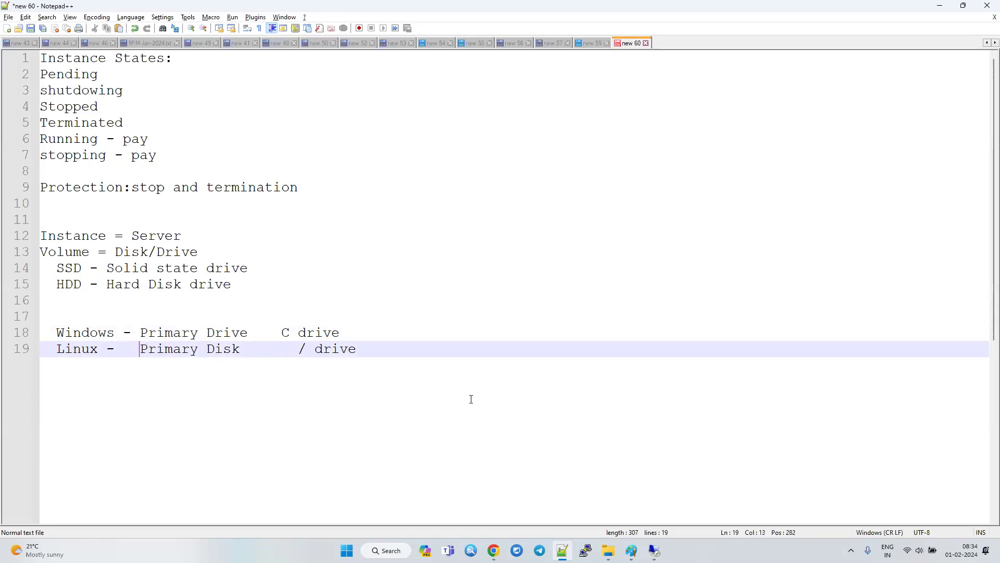
{"action": "key", "text": "Right"}
{"action": "key", "text": "Right"}
{"action": "key", "text": "Right"}
{"action": "key", "text": "Right"}
{"action": "key", "text": "Right"}
{"action": "key", "text": "Right"}
{"action": "key", "text": "Delete"}
{"action": "key", "text": "Delete"}
{"action": "left_click", "coordinate": [440, 423]}
Return to the AWS console, refresh the instances list, and view the Linuxserver instance's details.
{"action": "key", "text": "alt+Tab"}
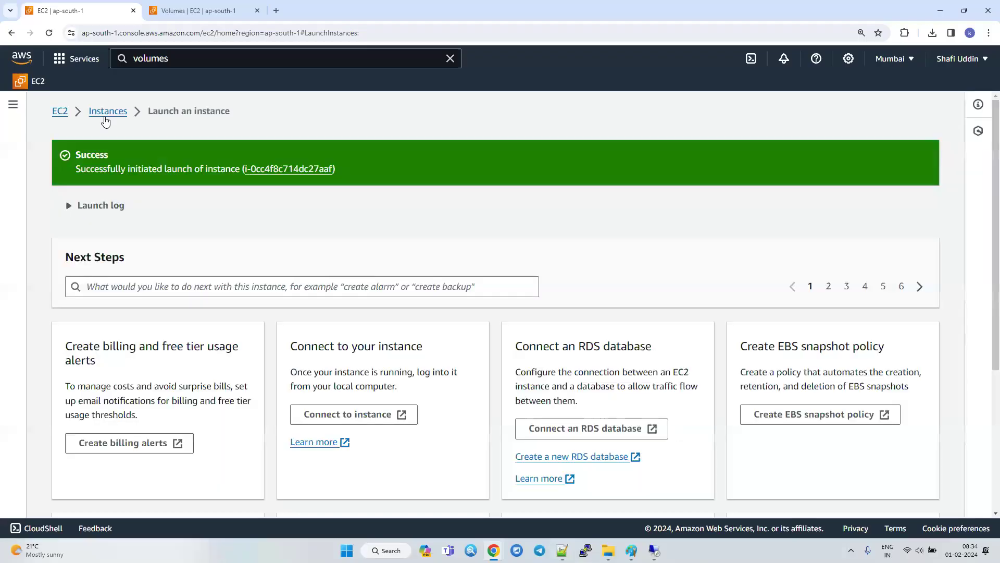
{"action": "left_click", "coordinate": [106, 112]}
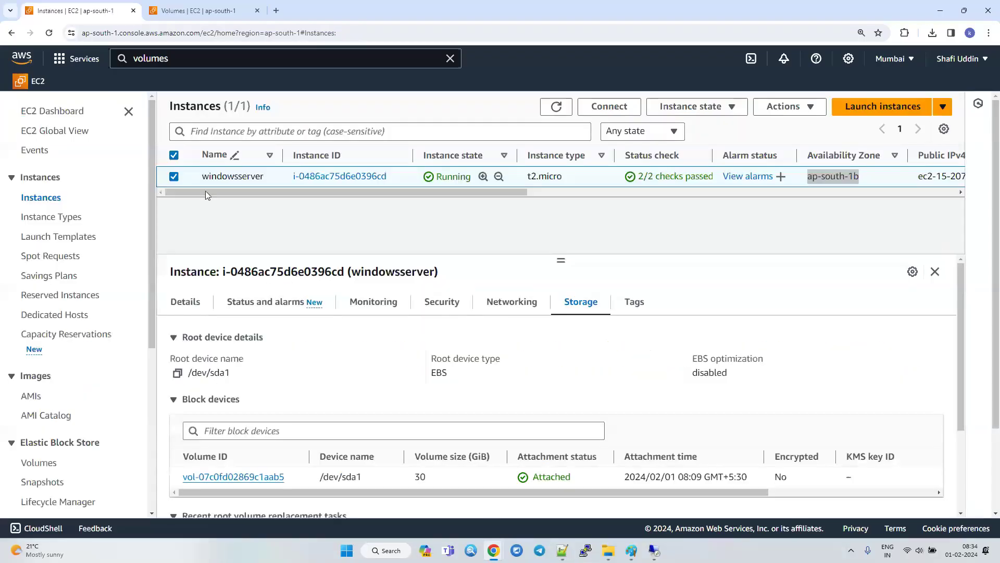
{"action": "left_click", "coordinate": [556, 107]}
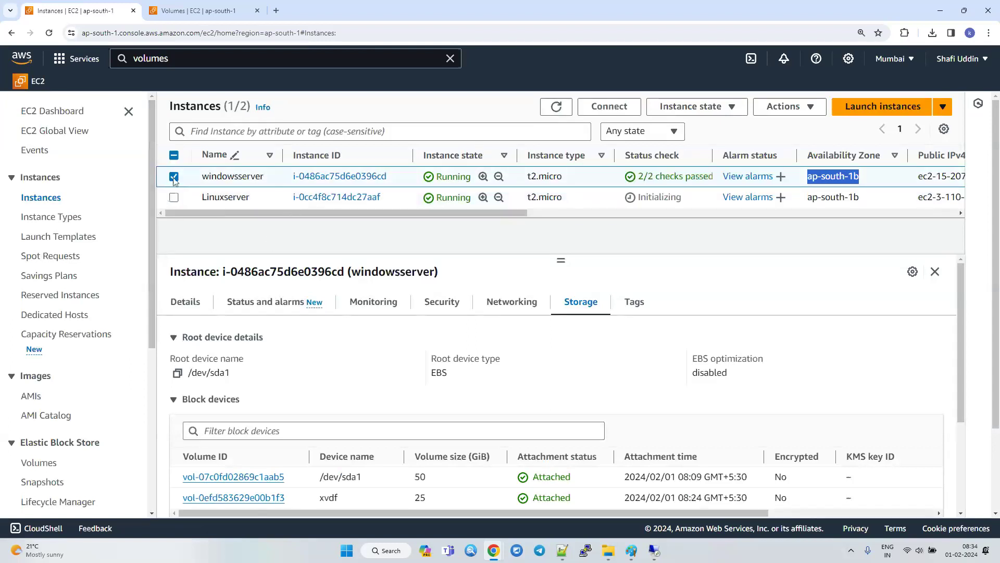
{"action": "left_click", "coordinate": [174, 198]}
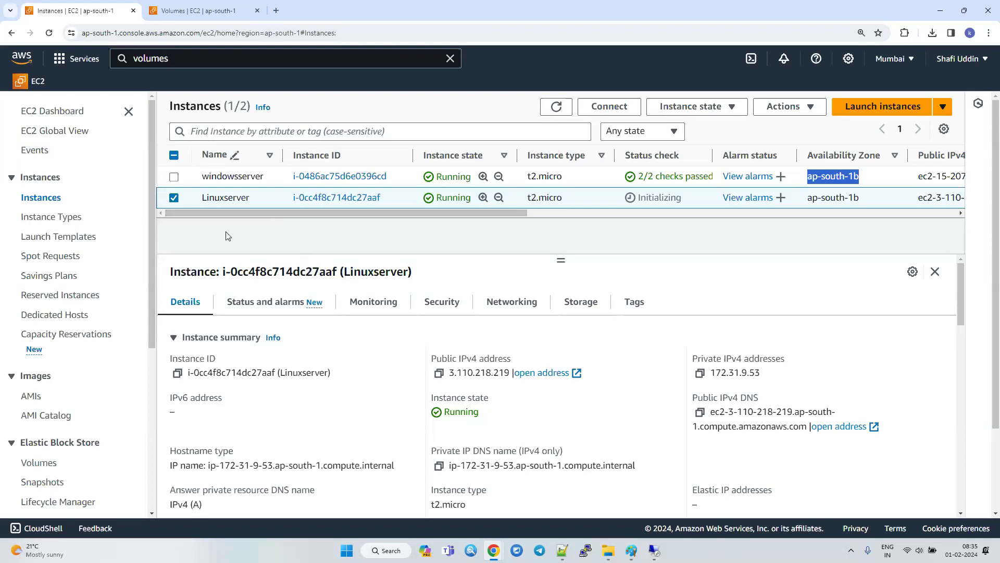
{"action": "left_click", "coordinate": [173, 201]}
{"action": "left_click", "coordinate": [173, 201]}
{"action": "left_click", "coordinate": [619, 110]}
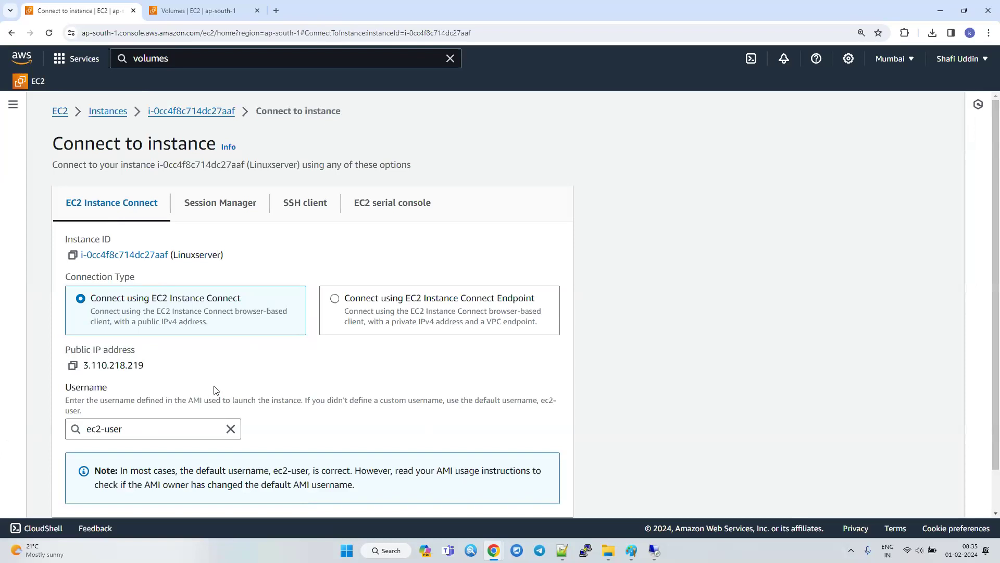
{"action": "scroll", "coordinate": [130, 386], "scroll_direction": "down", "scroll_amount": 1}
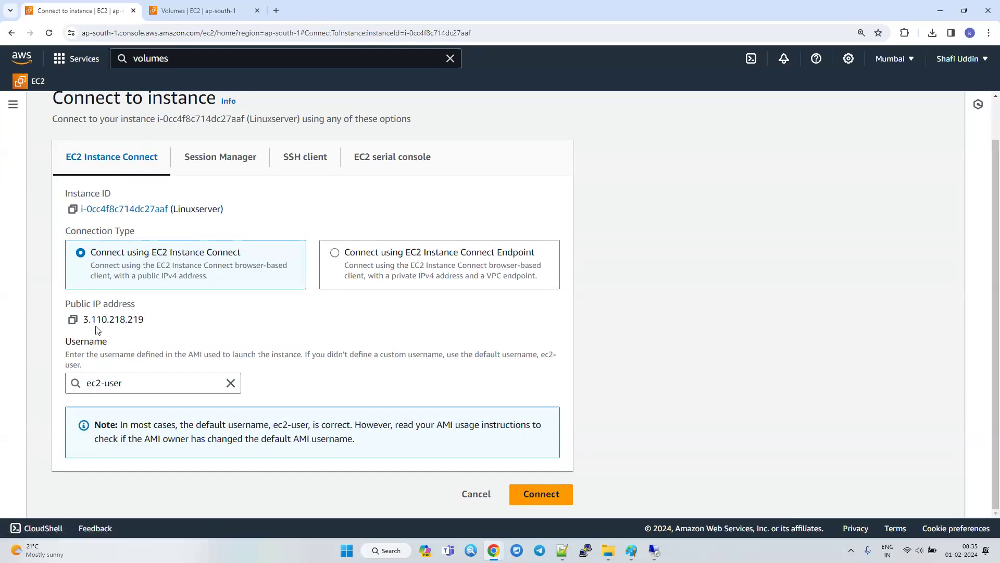
{"action": "left_click", "coordinate": [468, 496]}
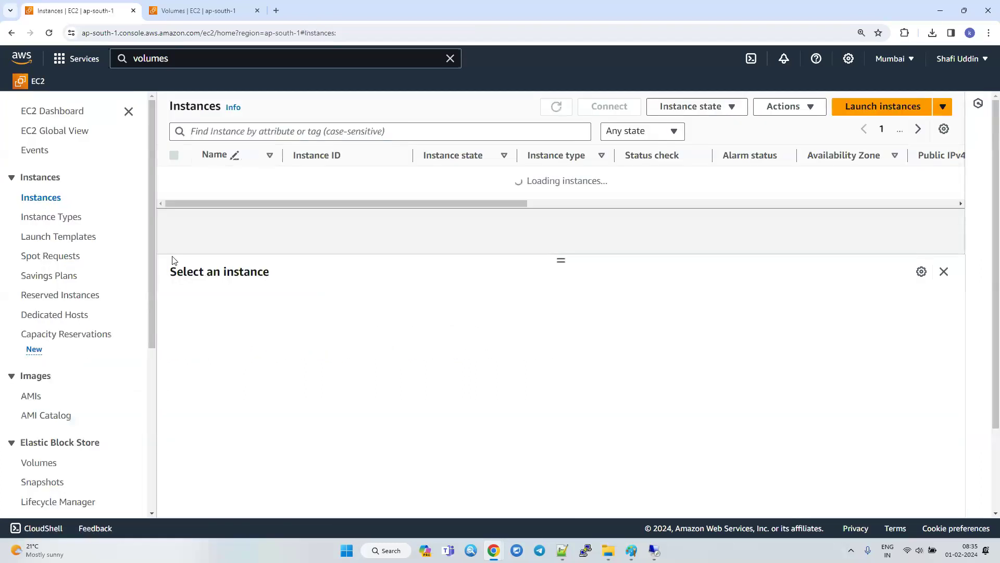
Connect to the Linuxserver instance through EC2 Instance Connect with the username ec2-user.
{"action": "left_click", "coordinate": [174, 176]}
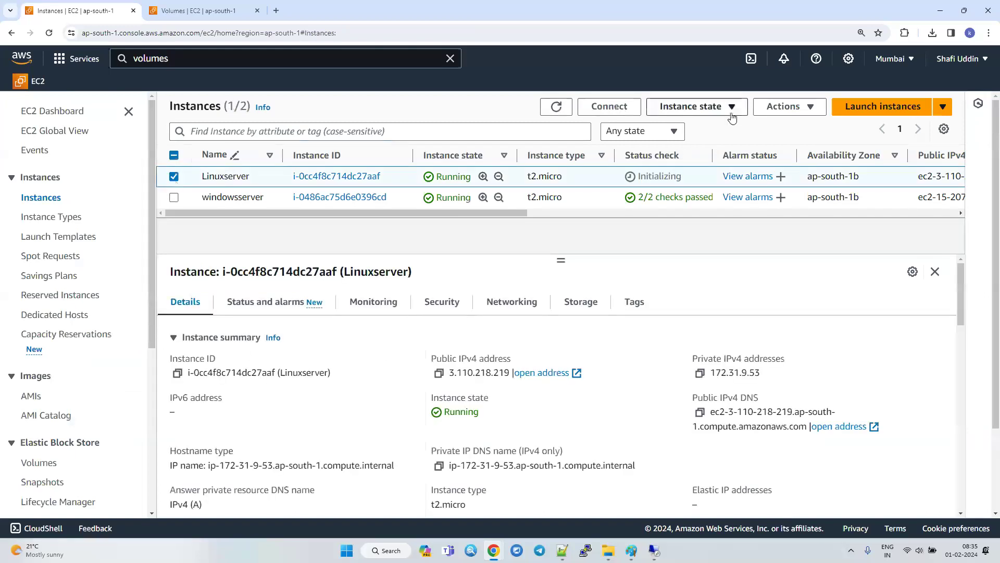
{"action": "left_click", "coordinate": [609, 106]}
{"action": "scroll", "coordinate": [397, 415], "scroll_direction": "down", "scroll_amount": 2}
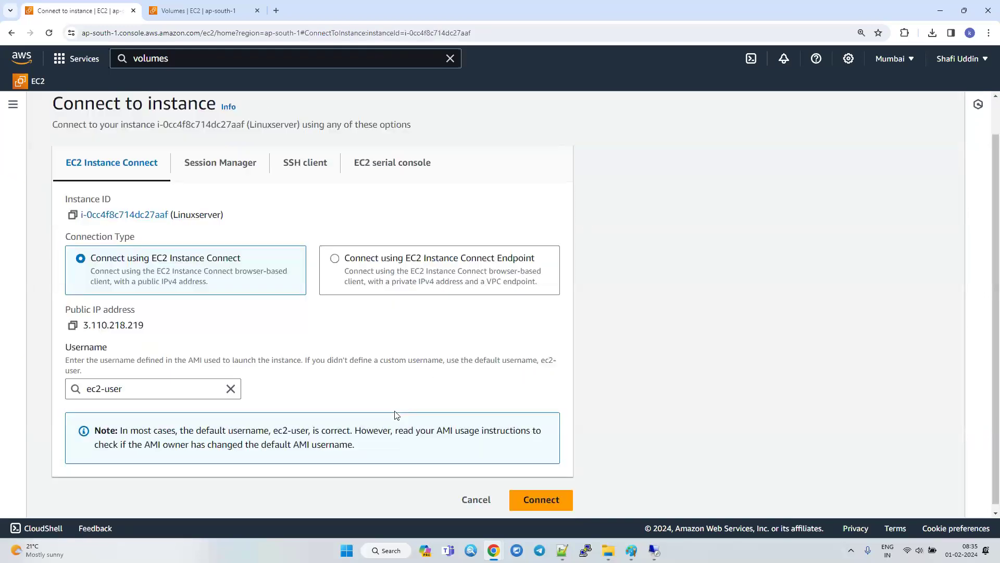
{"action": "left_click", "coordinate": [542, 494]}
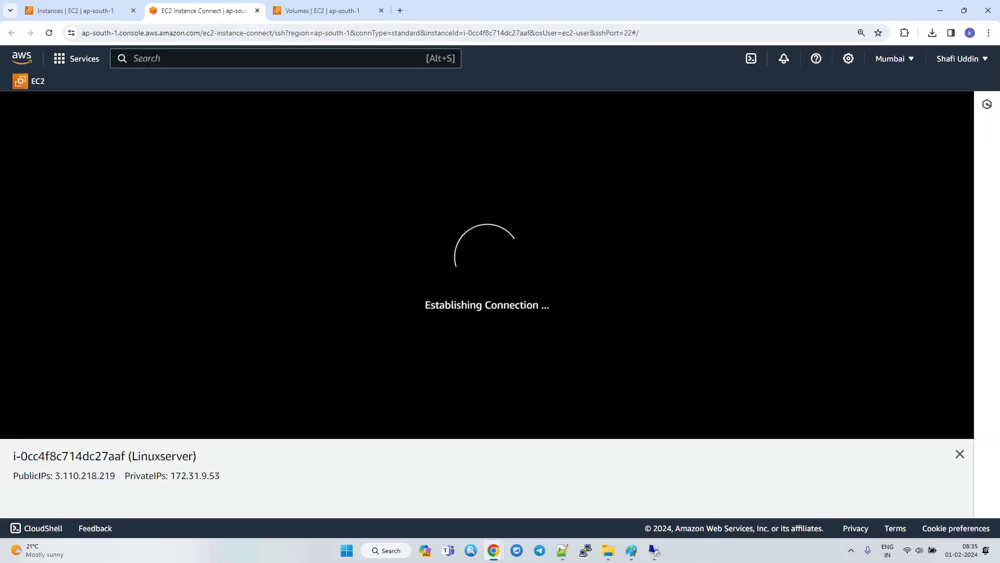
{"action": "key", "text": "super+d"}
{"action": "key", "text": "super+d"}
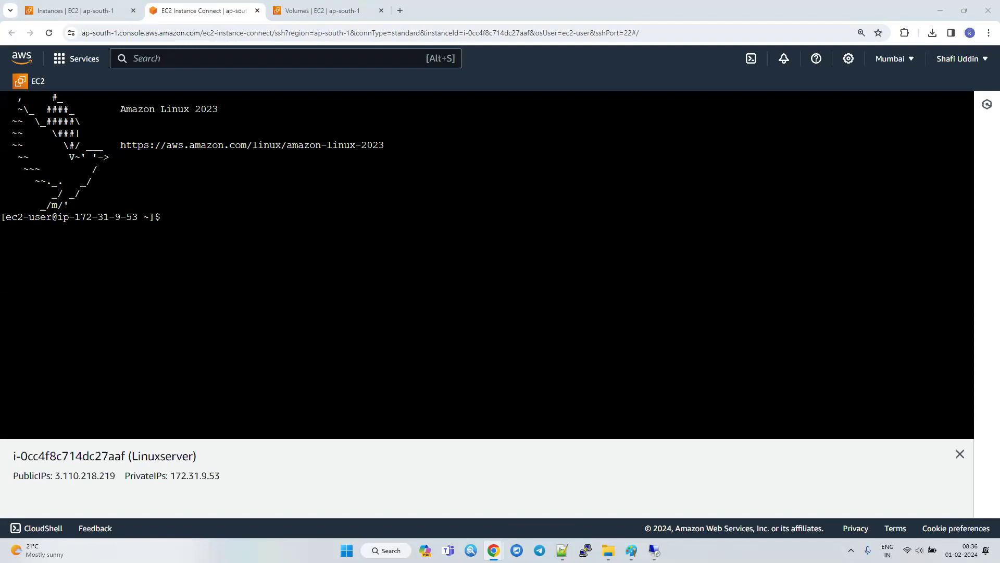
{"action": "left_click", "coordinate": [272, 305]}
Switch to Notepad++ and append "- Admin" to the Windows line and "- root or super user" to the Linux line.
{"action": "left_click", "coordinate": [562, 550]}
{"action": "left_click", "coordinate": [372, 337]}
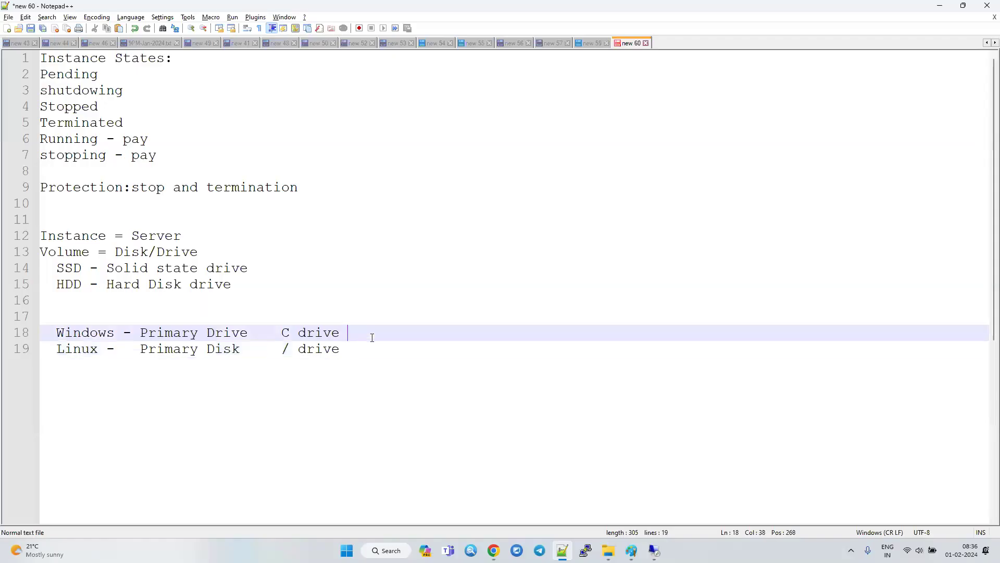
{"action": "type", "text": "- Admin"}
{"action": "key", "text": "Down"}
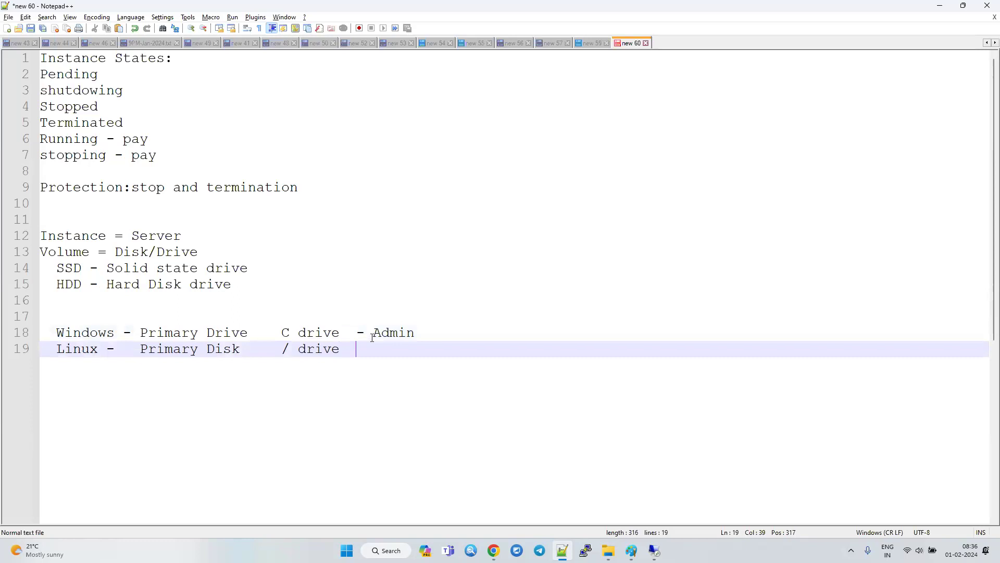
{"action": "type", "text": "- root or super user"}
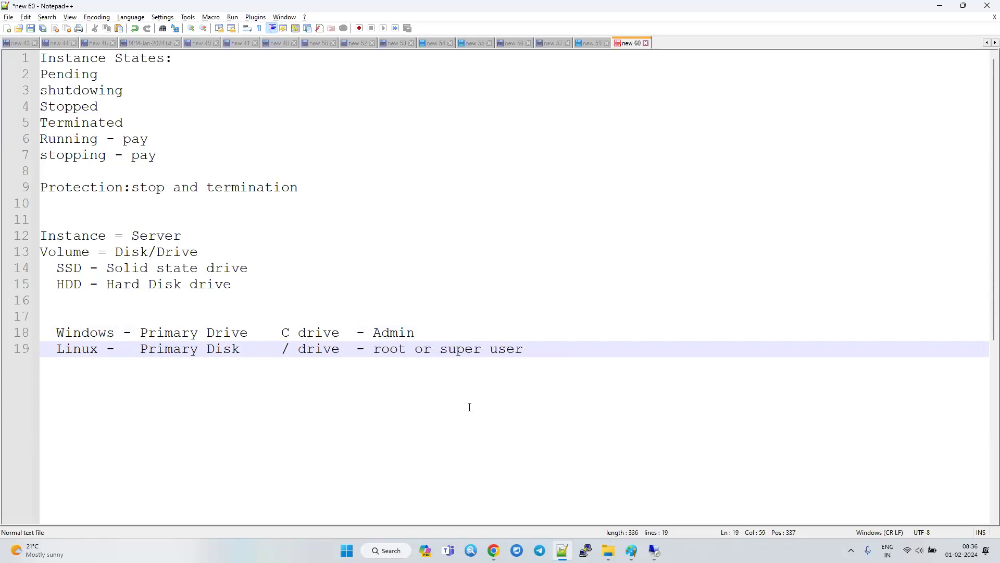
Switch back to the EC2 Instance Connect terminal in Chrome and highlight the ec2-user name in the prompt.
{"action": "key", "text": "alt+Tab"}
{"action": "left_click_drag", "start_coordinate": [7, 216], "coordinate": [50, 218]}
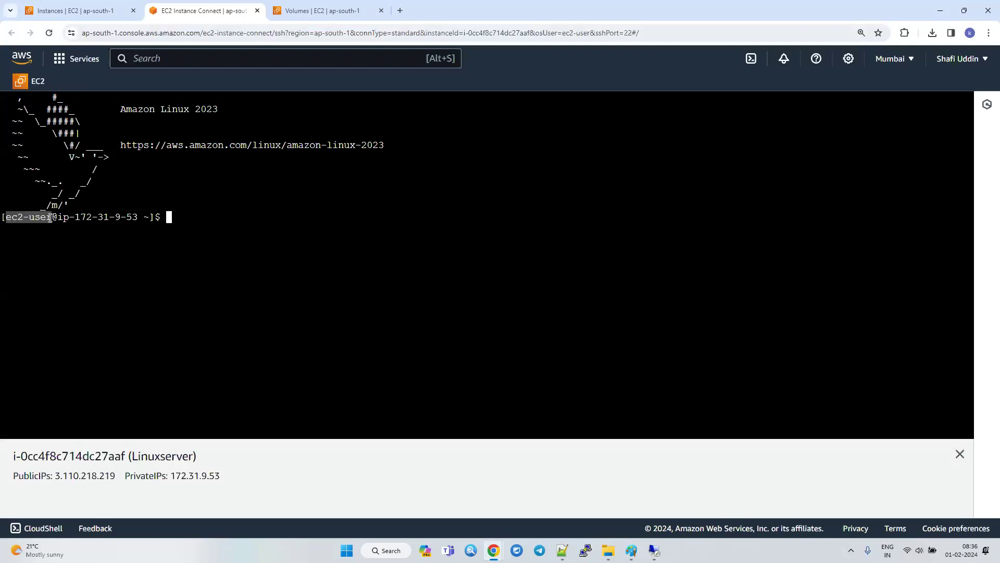
{"action": "left_click", "coordinate": [218, 252]}
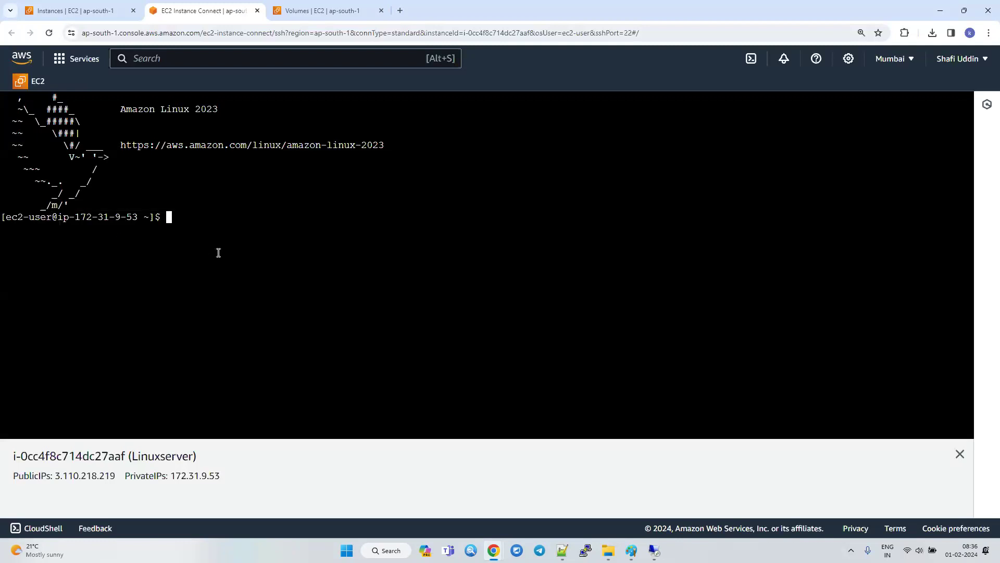
{"action": "type", "text": "whoamai"}
{"action": "key", "text": "Return"}
{"action": "type", "text": "woami"}
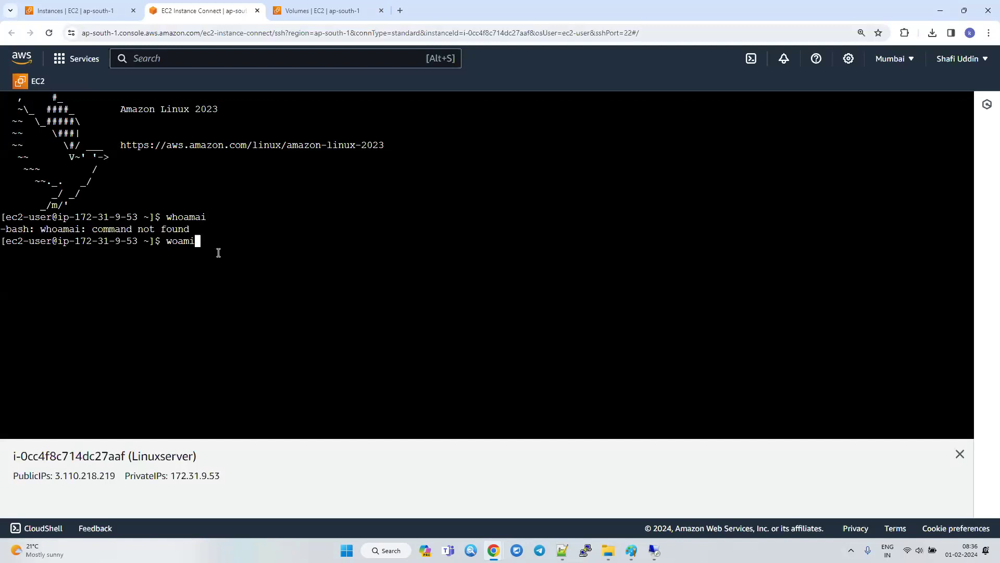
{"action": "key", "text": "Return"}
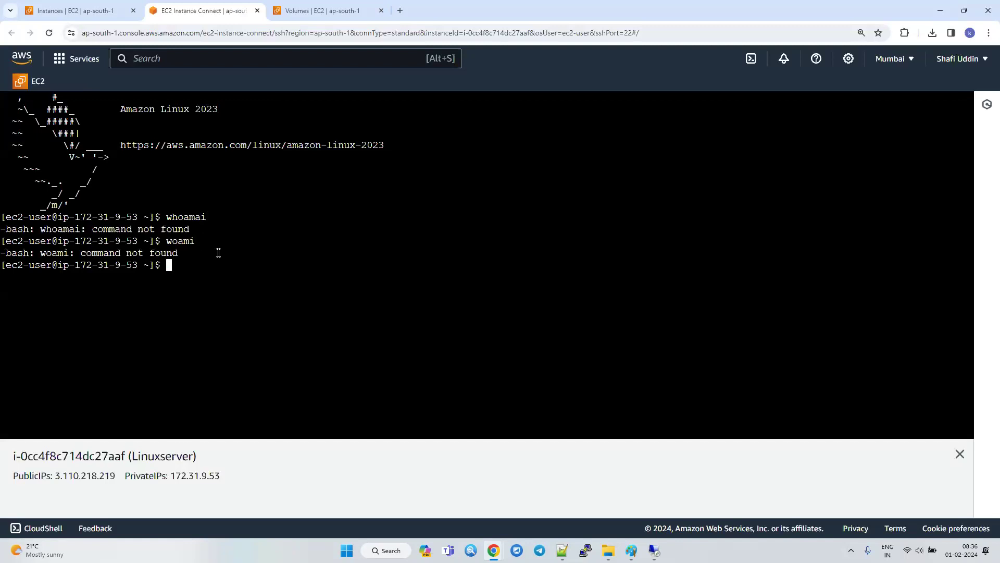
Clear the terminal and run whoami to check the current user.
{"action": "key", "text": "ctrl+l"}
{"action": "type", "text": "whoami"}
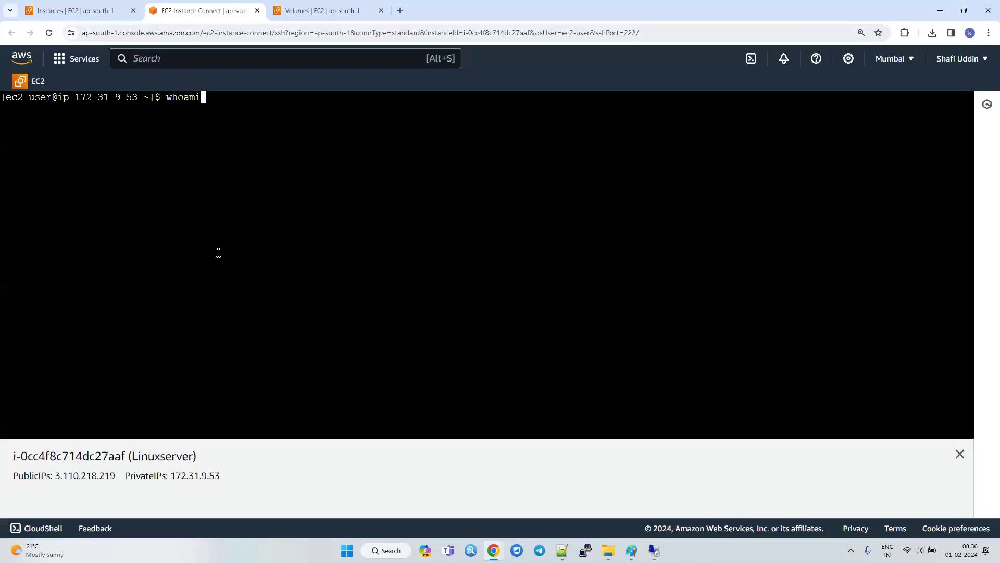
{"action": "key", "text": "Return"}
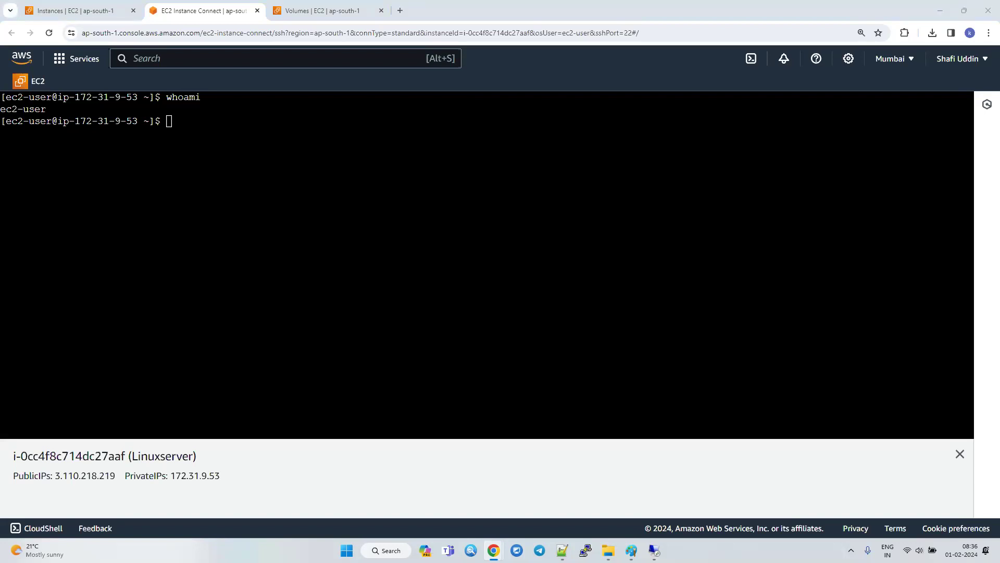
Enter the sudo su command at the ec2-user prompt without running it.
{"action": "left_click", "coordinate": [383, 349]}
{"action": "type", "text": "sudo su"}
Switch to Notepad++ and add "sudo su" a few lines below the Linux line.
{"action": "key", "text": "alt+Tab"}
{"action": "key", "text": "alt+Tab"}
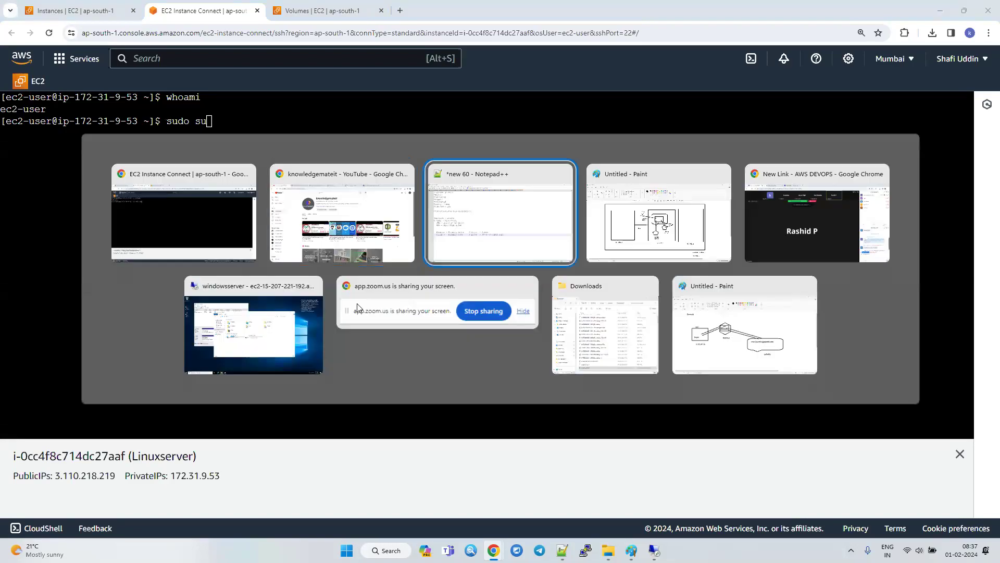
{"action": "key", "text": "Return"}
{"action": "key", "text": "Return"}
{"action": "type", "text": "sudo "}
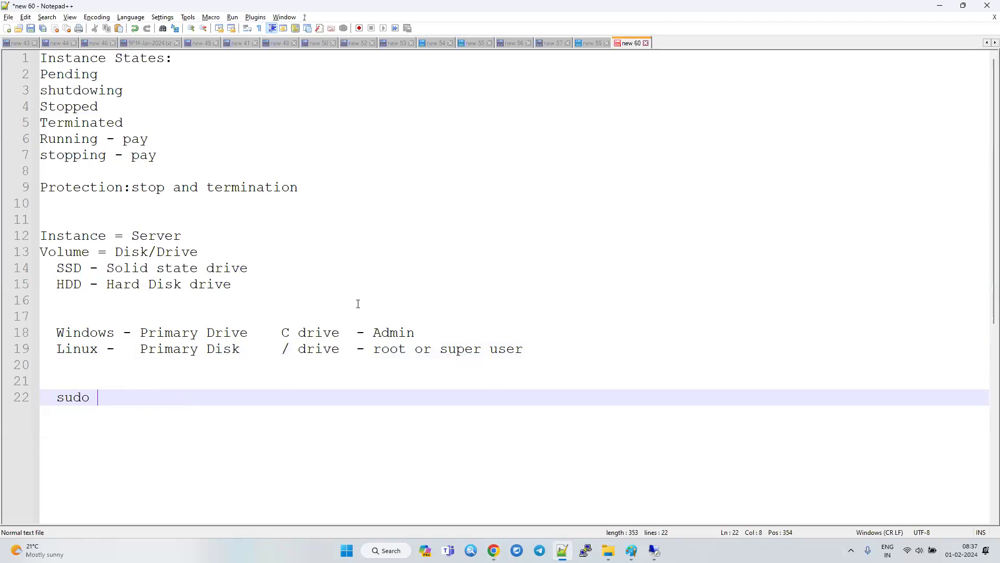
{"action": "type", "text": "su"}
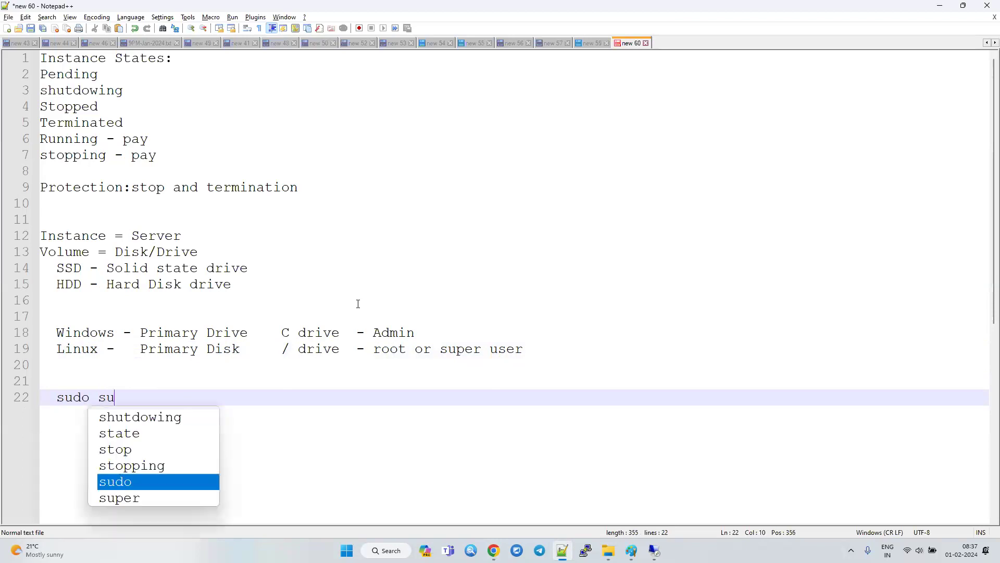
{"action": "key", "text": "Escape"}
Add the explanation "swithcinguser_do superuser" two lines below the sudo su note.
{"action": "key", "text": "Return"}
{"action": "key", "text": "Return"}
{"action": "type", "text": "swith"}
{"action": "key", "text": "BackSpace"}
{"action": "type", "text": "hcingd"}
{"action": "key", "text": "BackSpace"}
{"action": "type", "text": "user_do "}
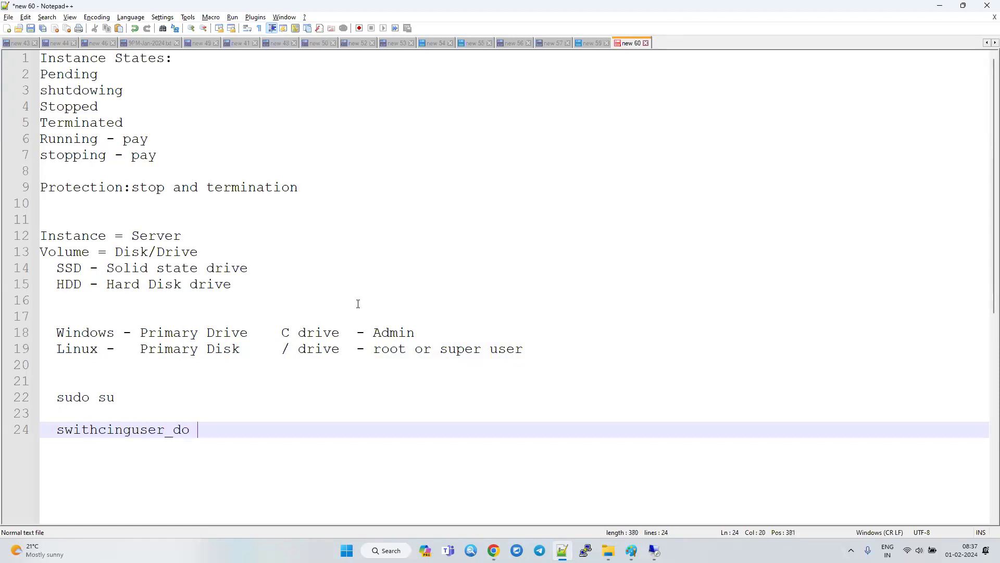
{"action": "type", "text": "superuser"}
Return to the Chrome terminal, run the prepared sudo su command, and highlight the user name in the new prompt.
{"action": "key", "text": "alt+Tab"}
{"action": "key", "text": "Return"}
{"action": "left_click_drag", "start_coordinate": [6, 133], "coordinate": [28, 133]}
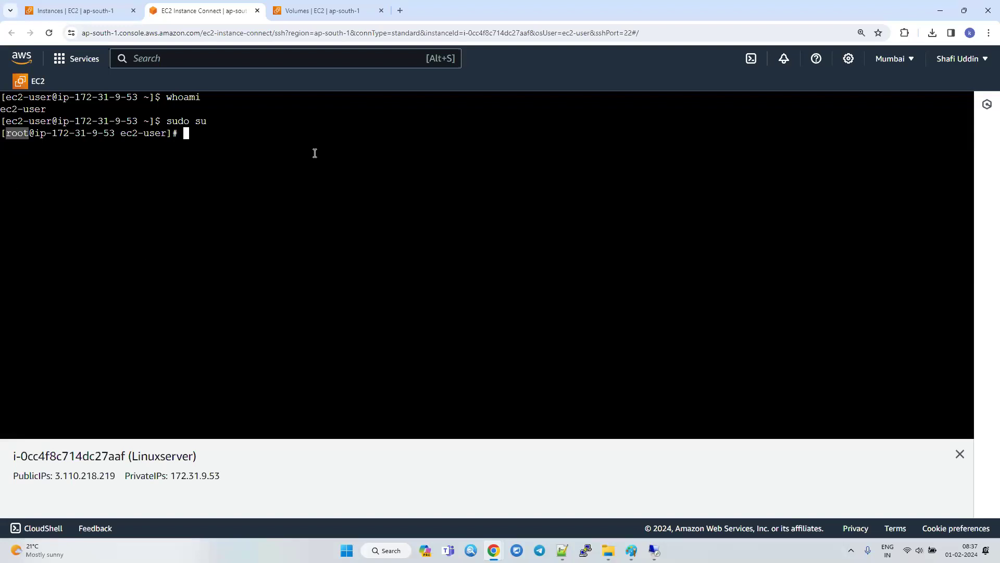
Refresh the EC2 volumes list and dismiss the attached-volume notification.
{"action": "left_click", "coordinate": [309, 11]}
{"action": "left_click", "coordinate": [761, 130]}
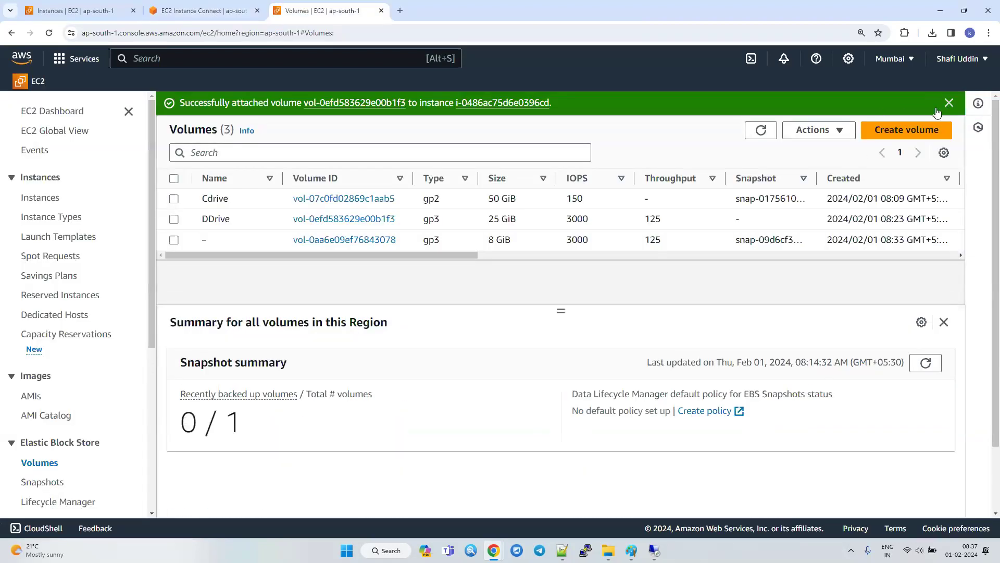
{"action": "left_click", "coordinate": [948, 103]}
Select the unnamed 8 GiB volume and name it PrimaryDisk.
{"action": "left_click", "coordinate": [176, 220]}
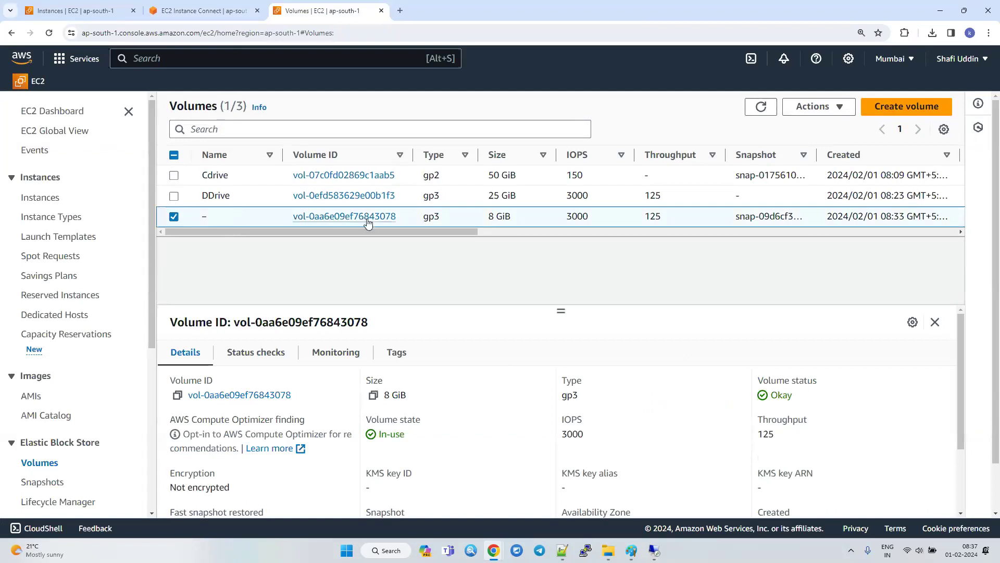
{"action": "left_click_drag", "start_coordinate": [449, 231], "coordinate": [128, 255]}
{"action": "left_click", "coordinate": [215, 217]}
{"action": "type", "text": "PrimaryDisk"}
{"action": "key", "text": "Return"}
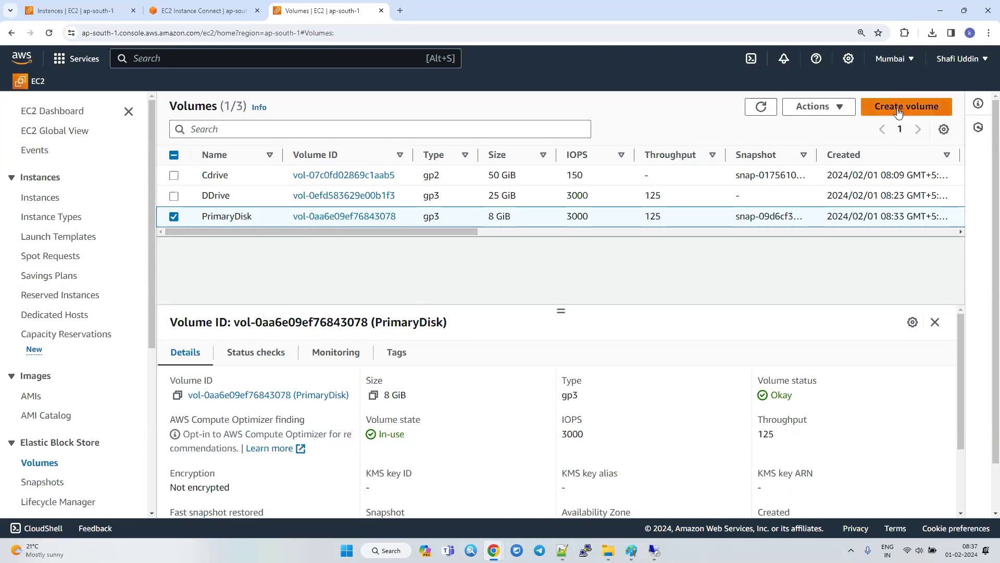
Return to the EC2 Instance Connect terminal and run lsblk to list the instance's block devices.
{"action": "left_click", "coordinate": [200, 10]}
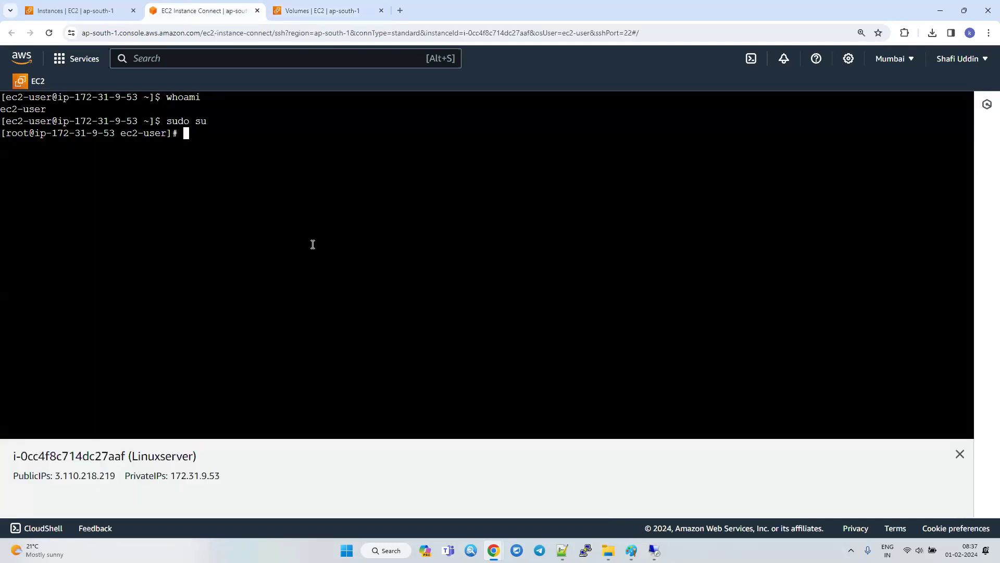
{"action": "type", "text": "lsblk"}
{"action": "key", "text": "Return"}
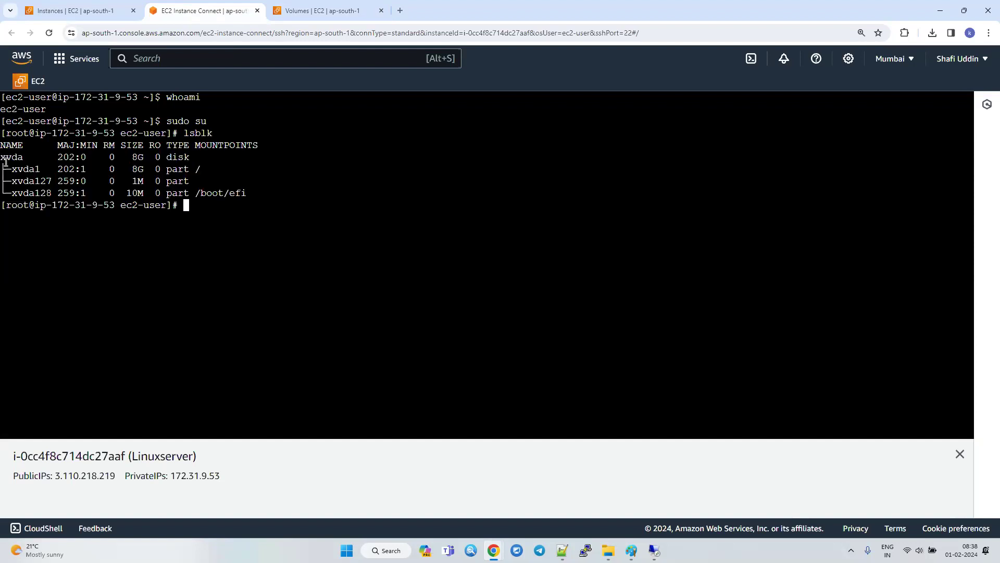
Examine the xvda1 partition in the lsblk output, highlighting its row, size, name and mount point.
{"action": "left_click_drag", "start_coordinate": [202, 170], "coordinate": [2, 170]}
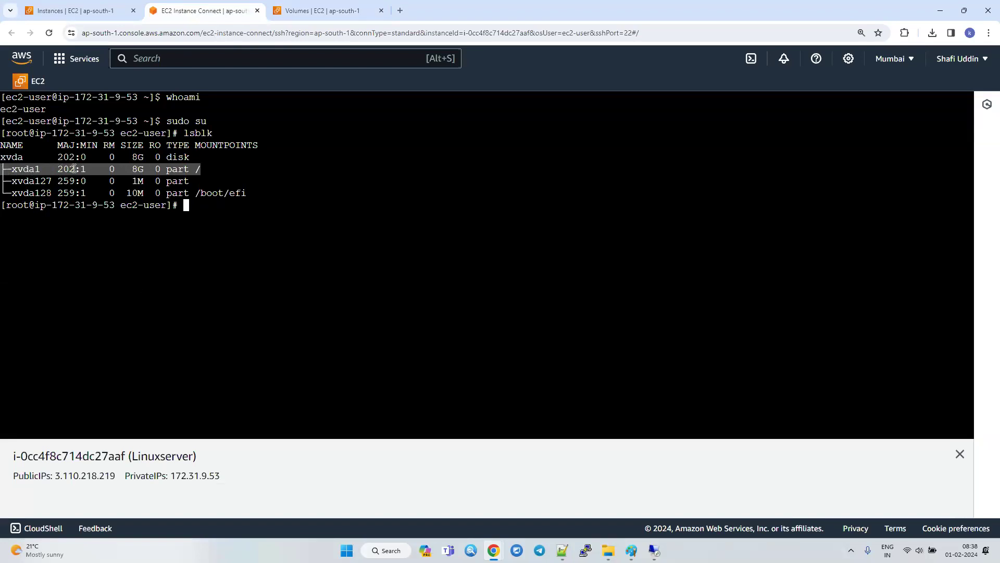
{"action": "double_click", "coordinate": [138, 170]}
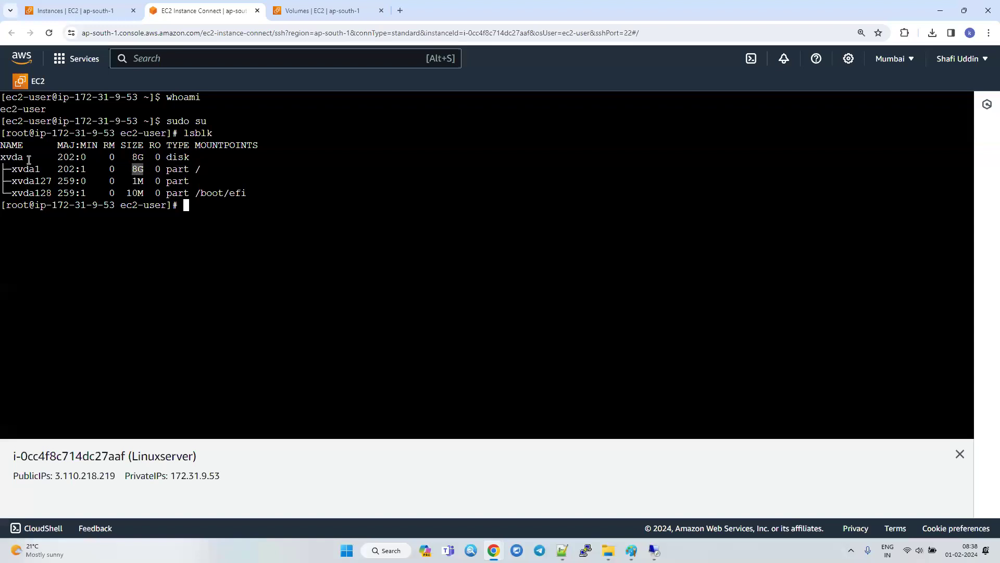
{"action": "left_click_drag", "start_coordinate": [11, 170], "coordinate": [43, 169]}
{"action": "left_click_drag", "start_coordinate": [194, 170], "coordinate": [269, 174]}
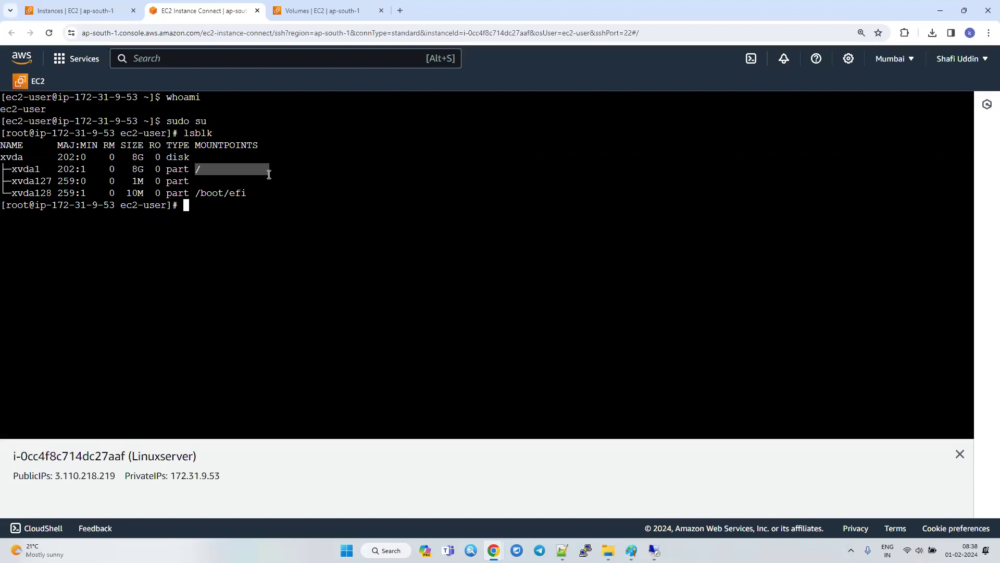
{"action": "left_click", "coordinate": [206, 215]}
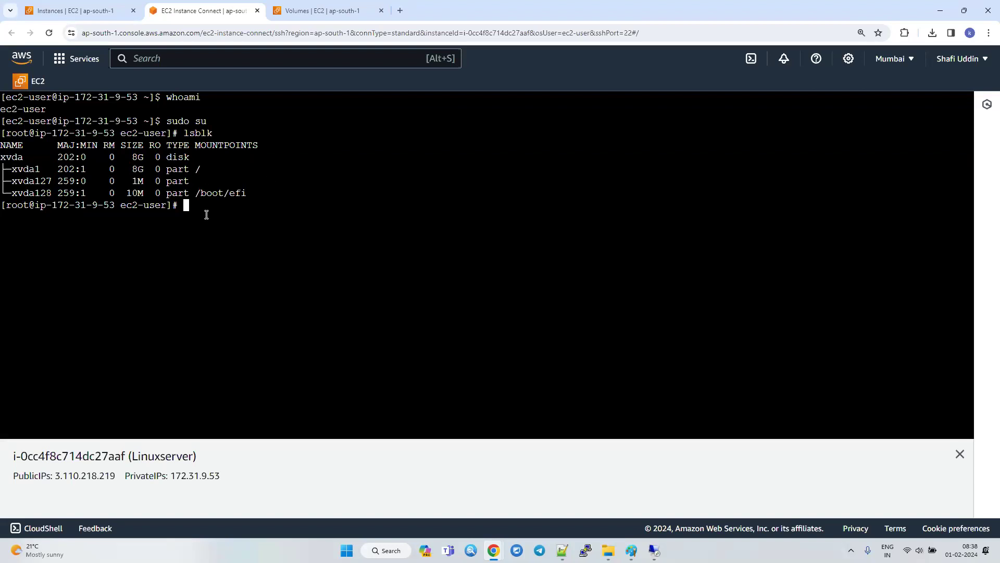
Enter ls / at the root prompt without running it, and open the local C: drive in File Explorer for comparison.
{"action": "type", "text": "ls /"}
{"action": "left_click", "coordinate": [608, 550]}
{"action": "scroll", "coordinate": [350, 420], "scroll_direction": "down", "scroll_amount": 2}
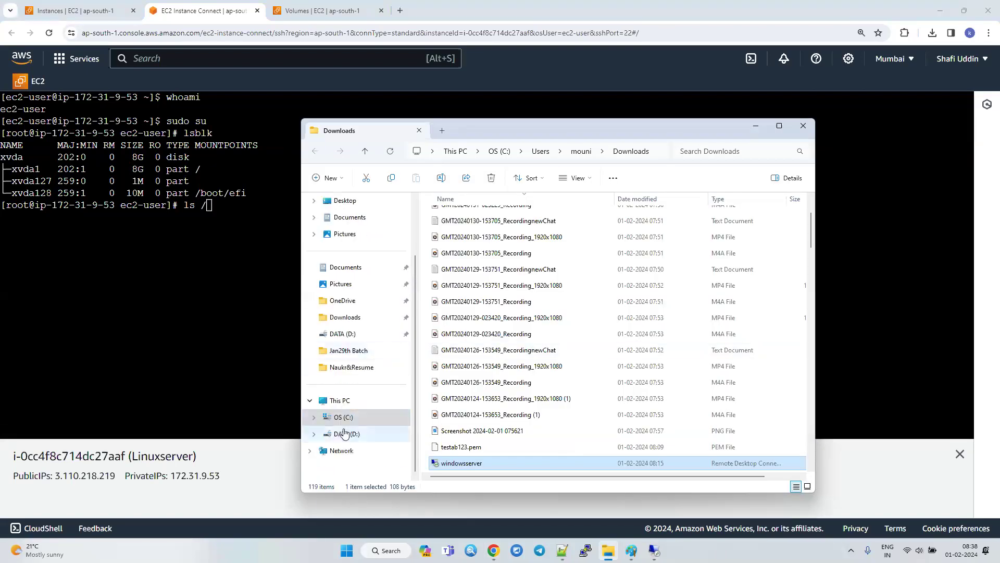
{"action": "left_click", "coordinate": [346, 434]}
{"action": "left_click", "coordinate": [343, 417]}
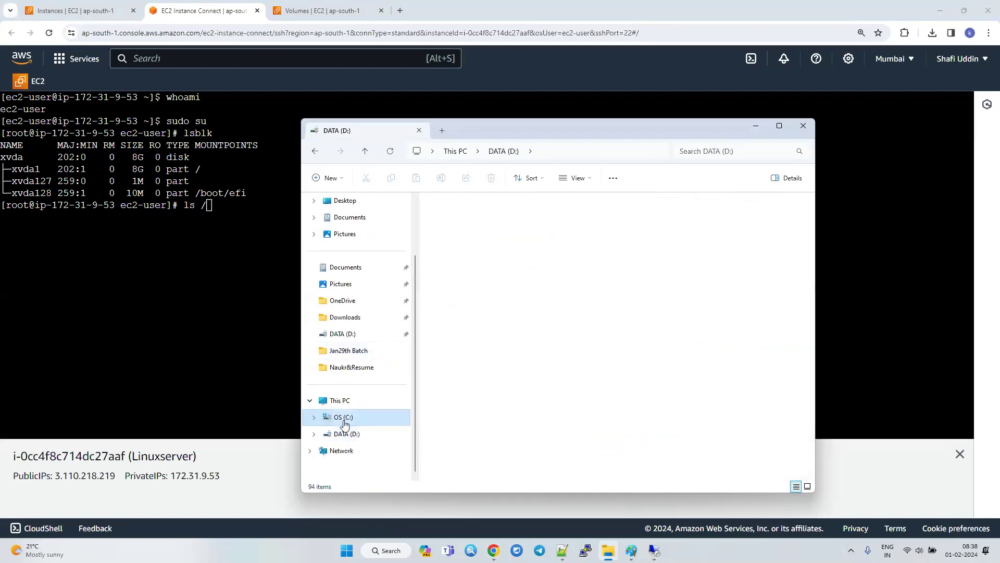
Return to the terminal, run the prepared ls / command, and highlight the listed root directories.
{"action": "left_click", "coordinate": [174, 320]}
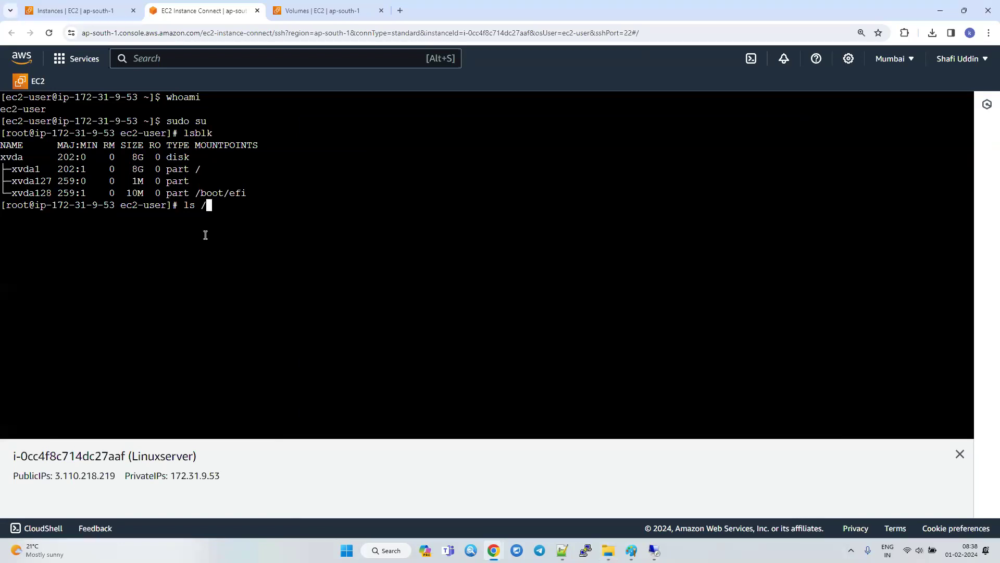
{"action": "key", "text": "Return"}
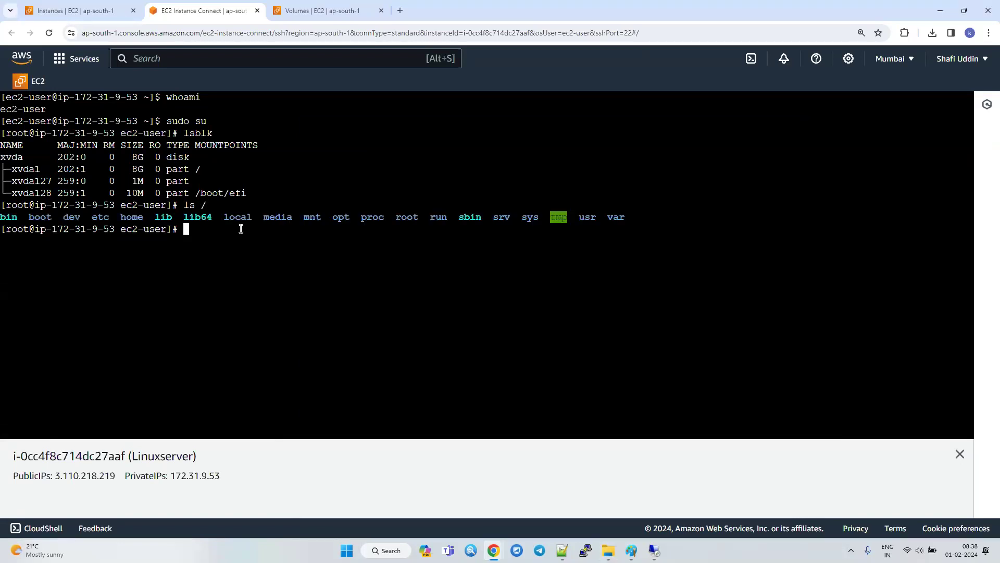
{"action": "left_click_drag", "start_coordinate": [640, 219], "coordinate": [1, 218]}
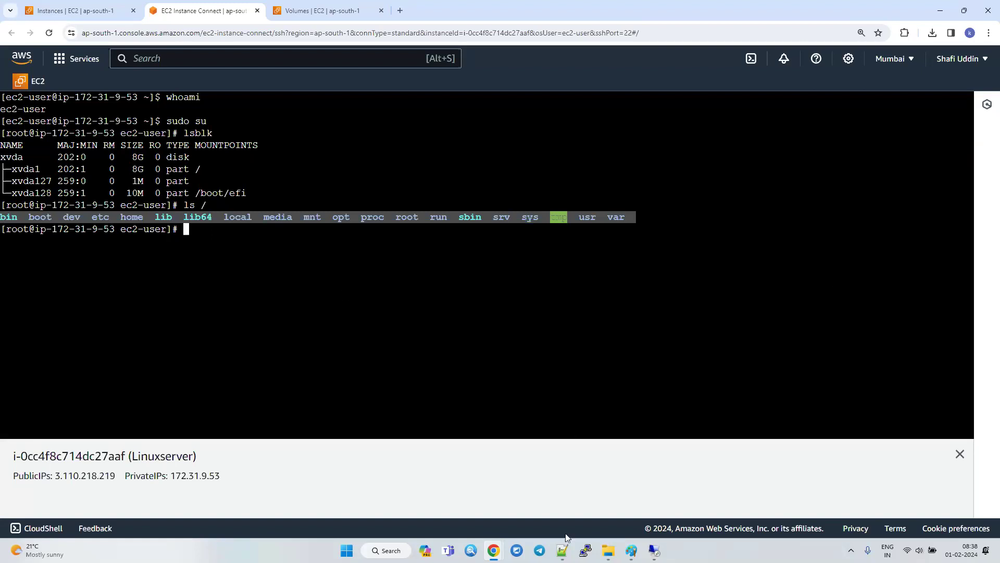
Compare the listing with the local C: drive's folders in File Explorer, selecting Program Files, and highlight ls / in the terminal.
{"action": "left_click", "coordinate": [608, 550]}
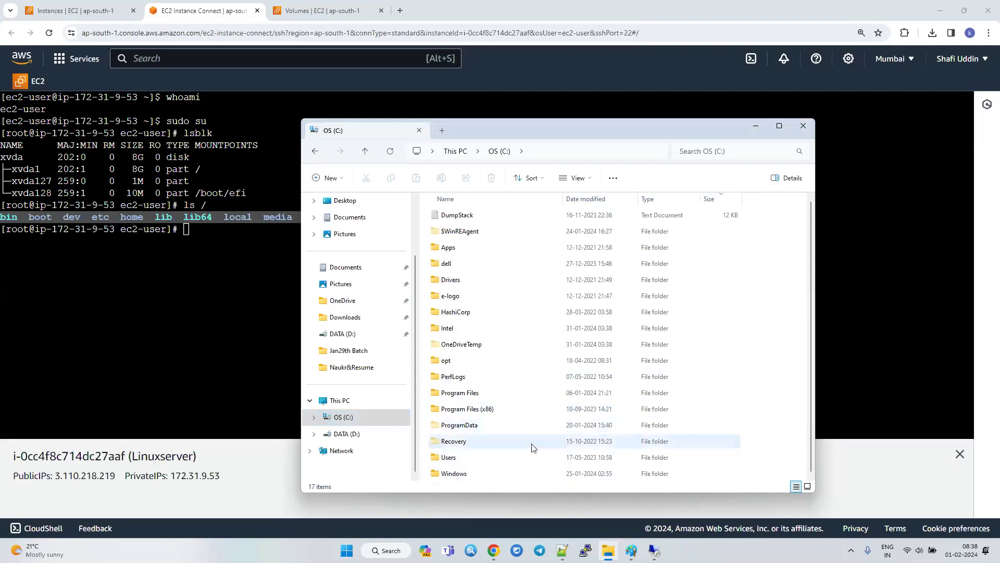
{"action": "left_click", "coordinate": [519, 396]}
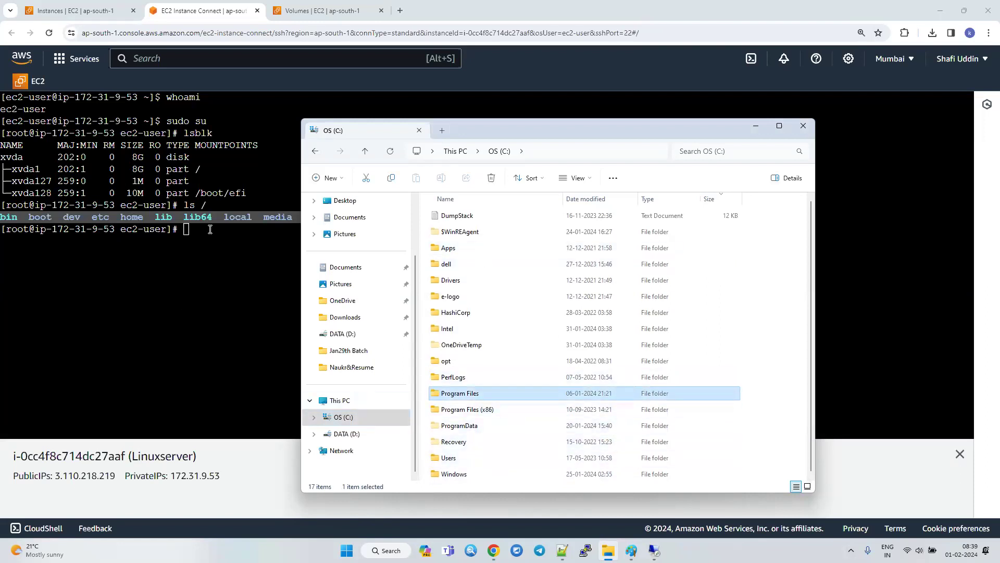
{"action": "left_click_drag", "start_coordinate": [211, 230], "coordinate": [28, 213]}
{"action": "left_click_drag", "start_coordinate": [185, 204], "coordinate": [208, 205]}
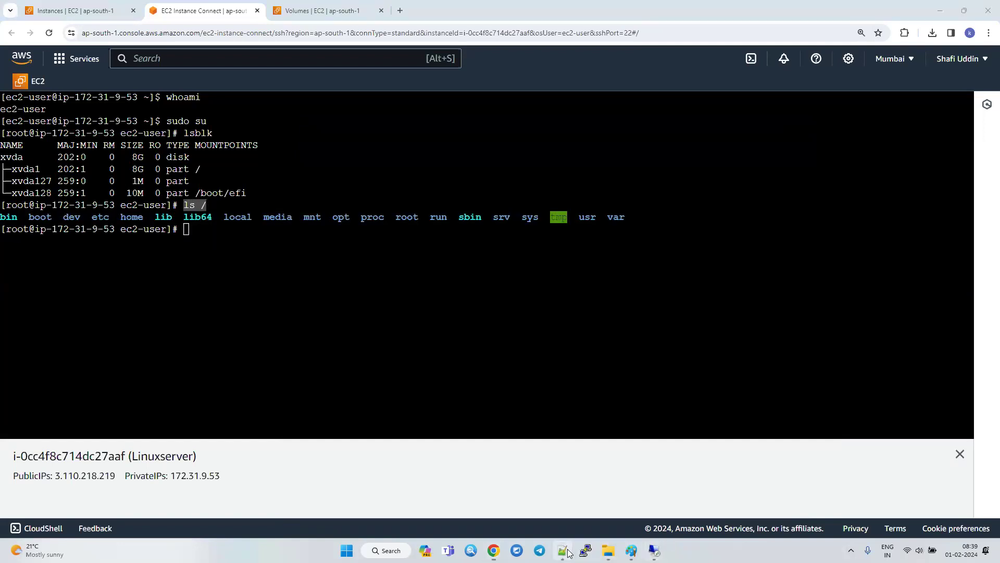
Switch to Notepad++ and add the commands "lsblk" and "ls /" on separate lines below the superuser explanation.
{"action": "left_click", "coordinate": [562, 550]}
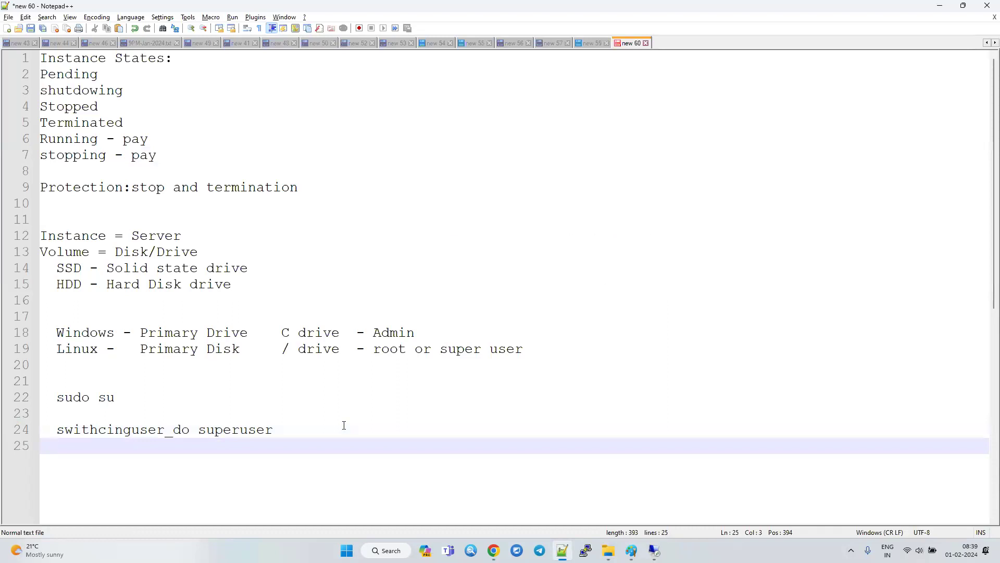
{"action": "key", "text": "Return"}
{"action": "type", "text": "lsblk"}
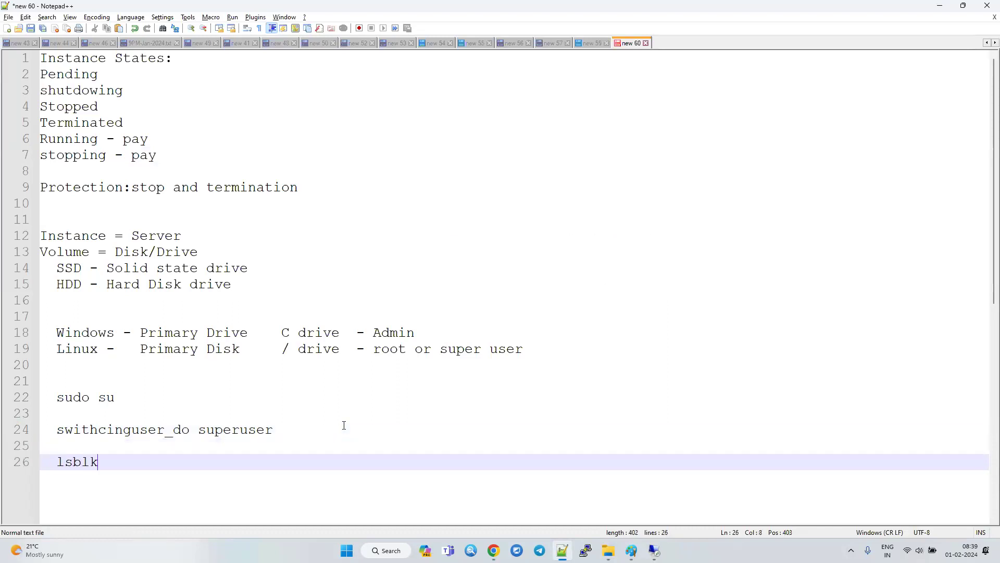
{"action": "key", "text": "Return"}
{"action": "type", "text": "ls /"}
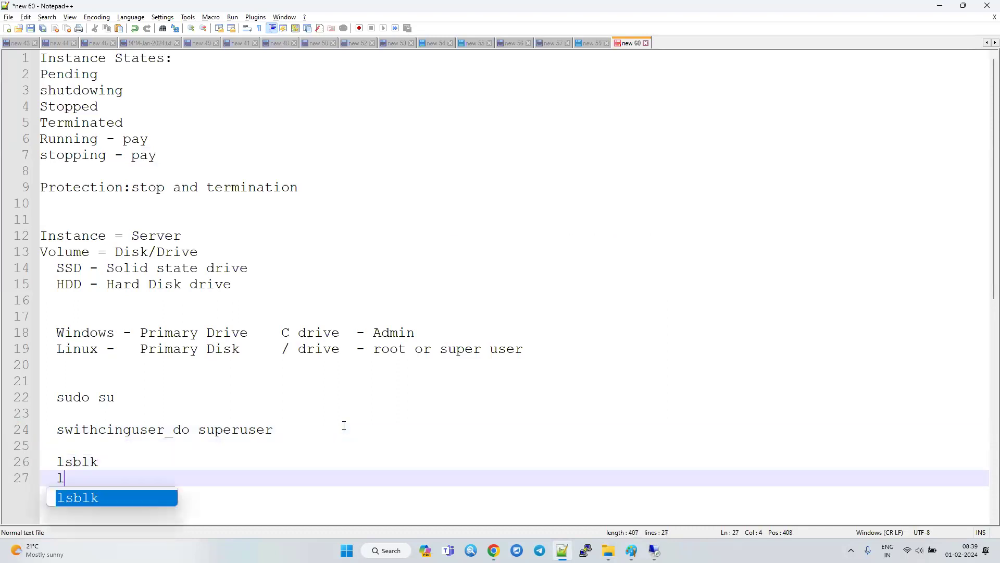
Move the superuser explanation onto the "sudo su" line and remove the blank lines above "lsblk" in the notes.
{"action": "key", "text": "Up"}
{"action": "key", "text": "Up"}
{"action": "key", "text": "Up"}
{"action": "key", "text": "Up"}
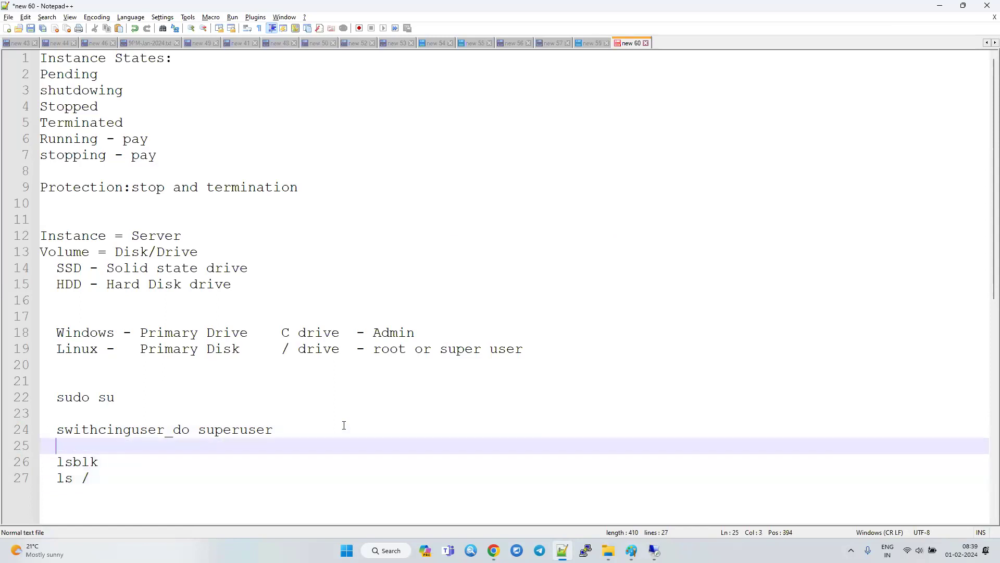
{"action": "key", "text": "BackSpace"}
{"action": "key", "text": "BackSpace"}
{"action": "key", "text": "BackSpace"}
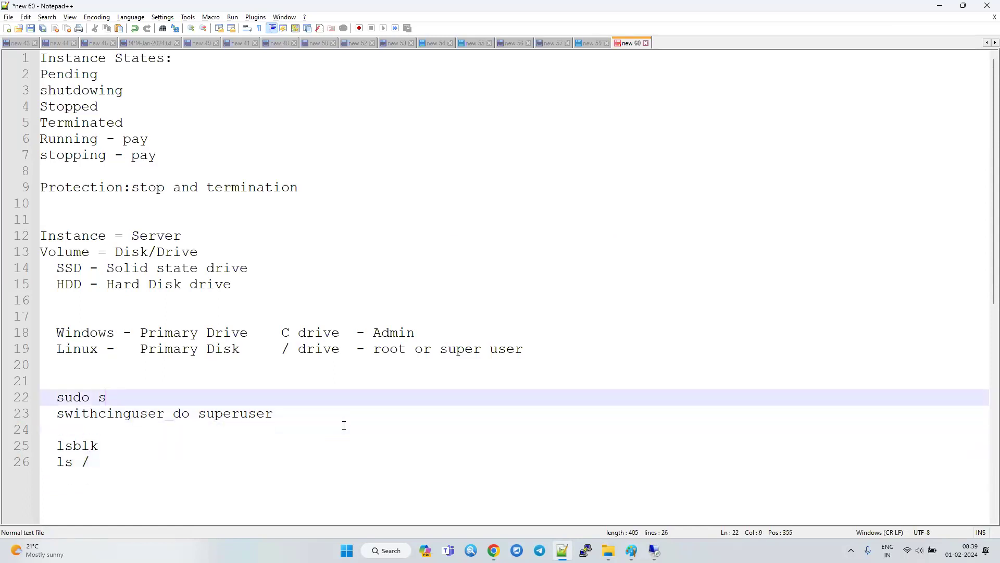
{"action": "type", "text": "u"}
{"action": "key", "text": "Delete"}
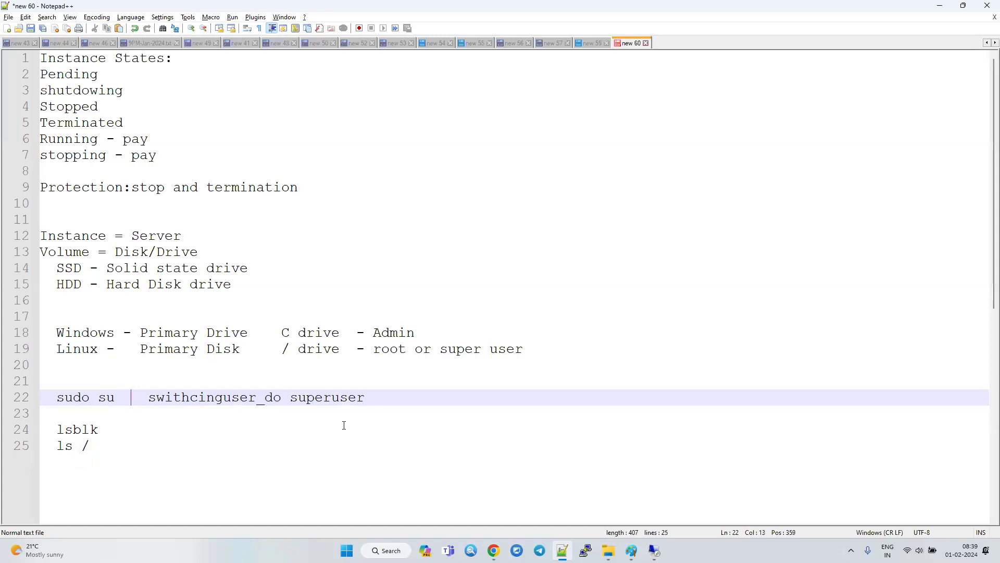
{"action": "key", "text": "Down"}
{"action": "key", "text": "BackSpace"}
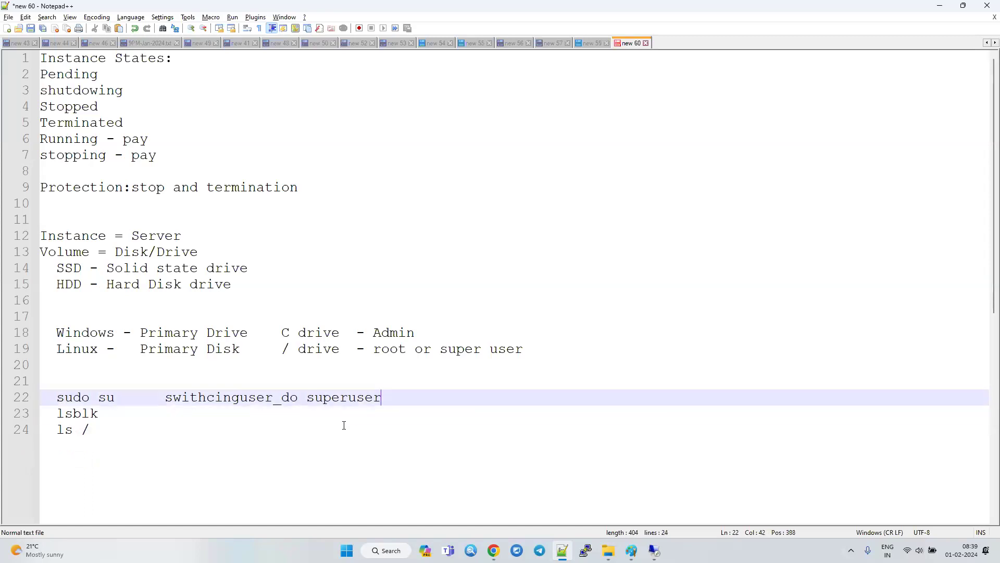
Switch to the EC2 terminal in Chrome and highlight the root directory listing and the lsblk output in turn.
{"action": "key", "text": "alt+Tab"}
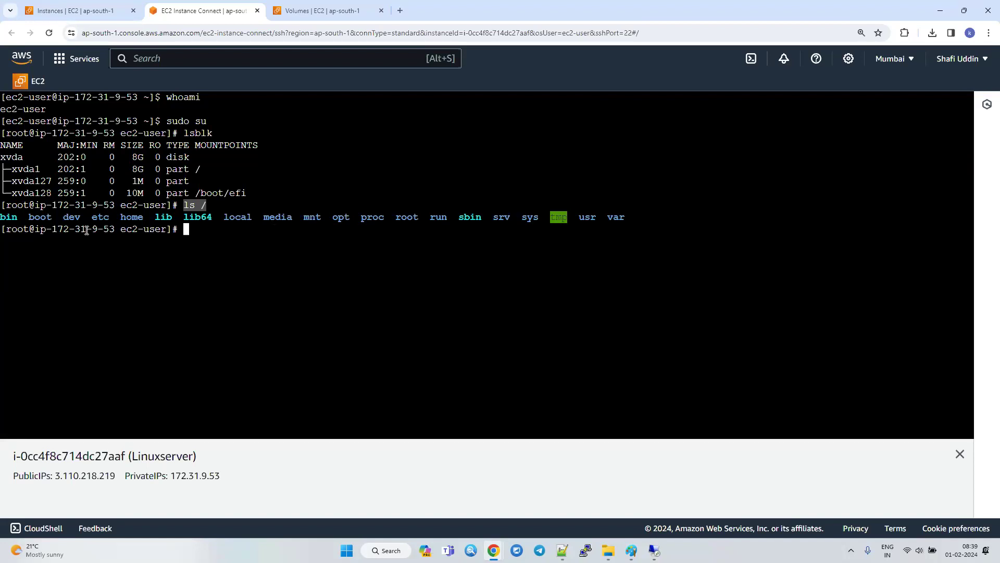
{"action": "key", "text": "alt+Tab"}
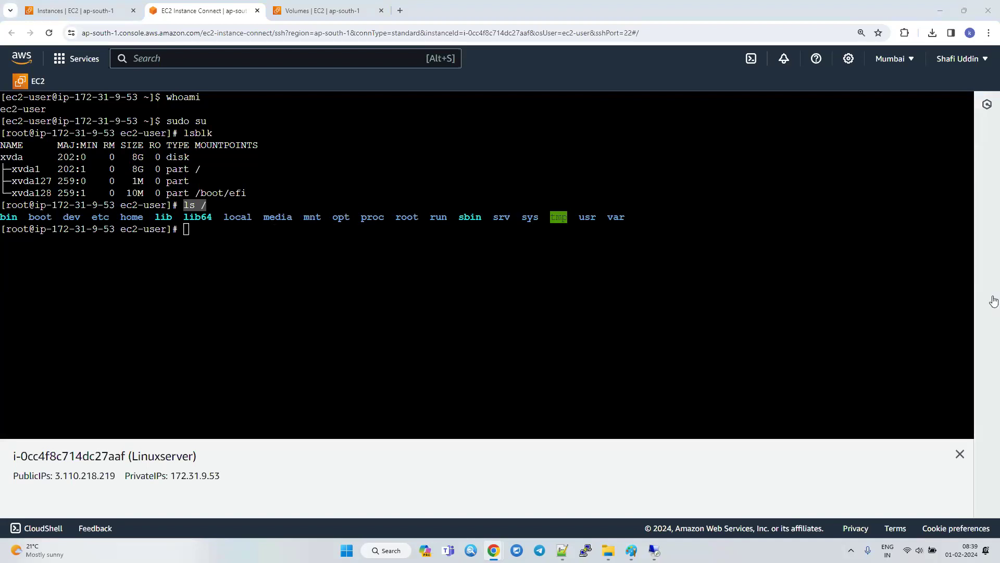
{"action": "left_click", "coordinate": [97, 231]}
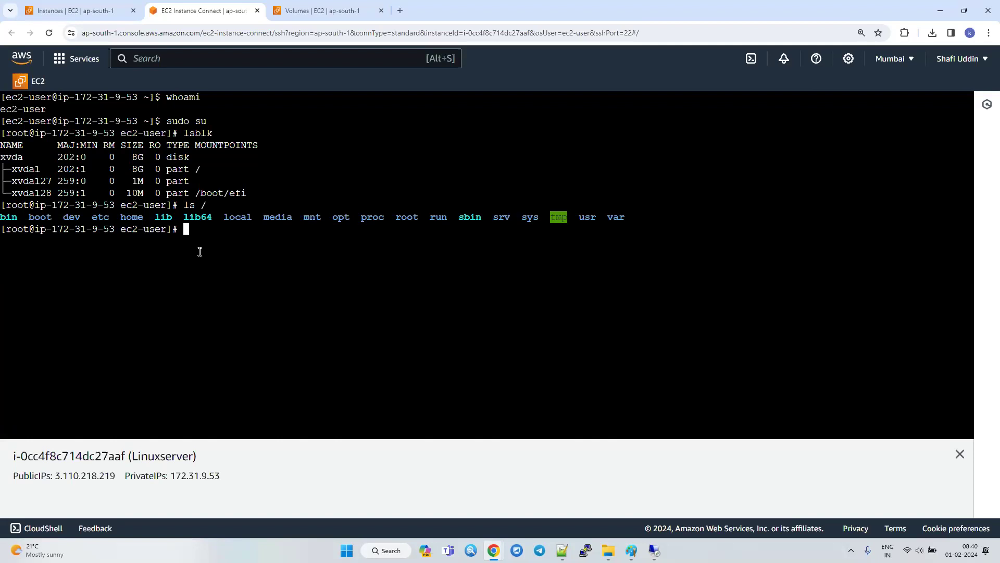
{"action": "left_click_drag", "start_coordinate": [3, 219], "coordinate": [630, 223]}
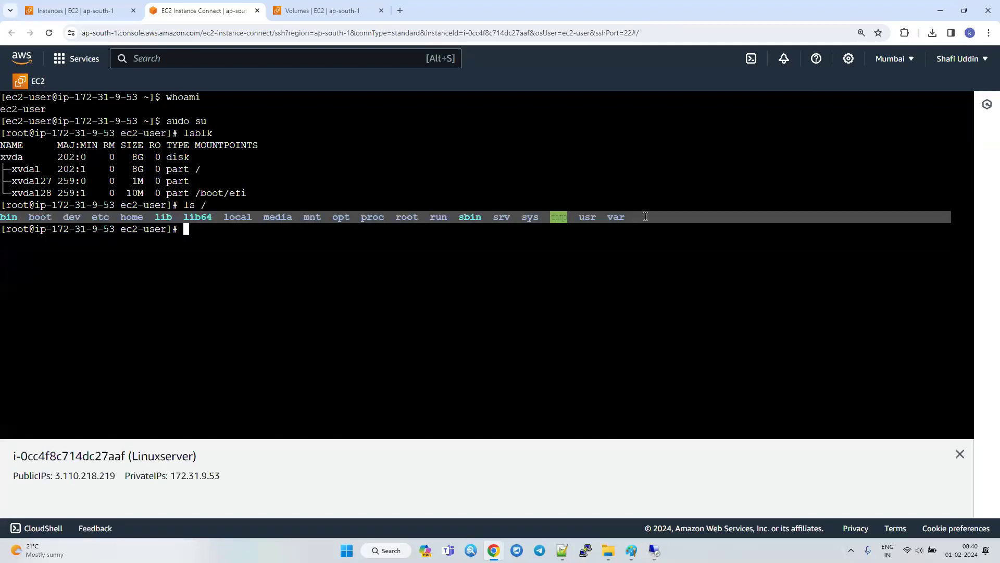
{"action": "left_click", "coordinate": [461, 332]}
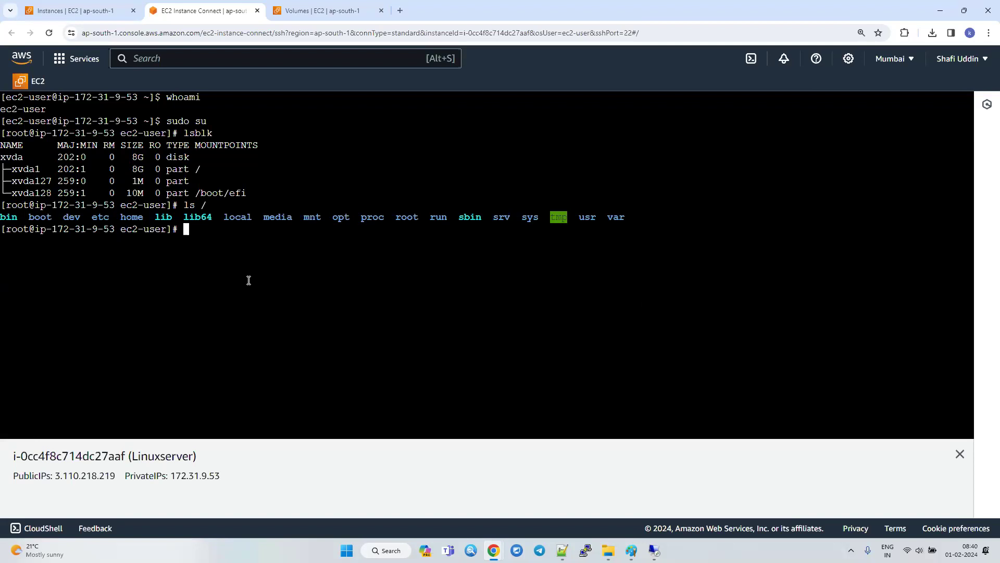
{"action": "left_click_drag", "start_coordinate": [264, 194], "coordinate": [2, 143]}
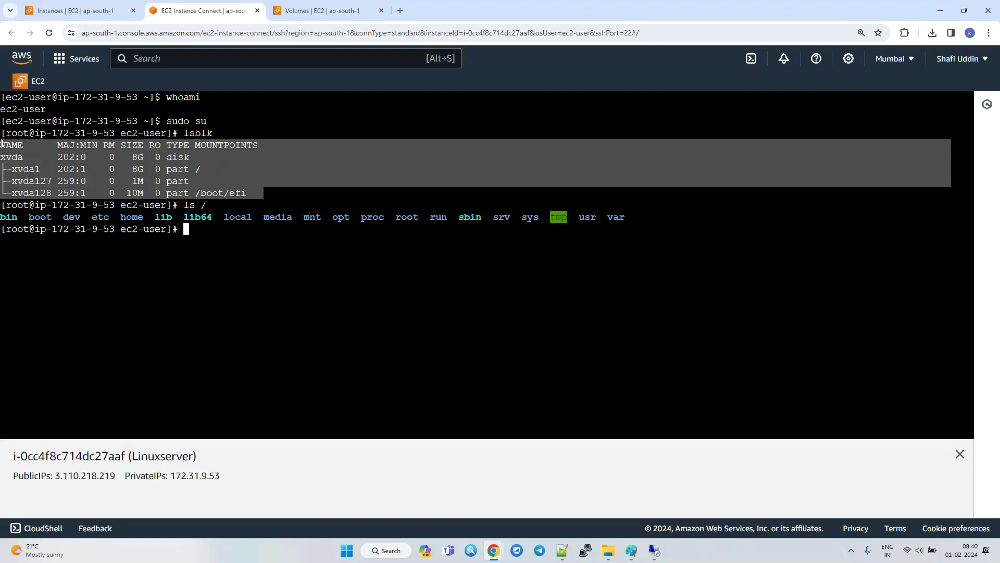
{"action": "left_click", "coordinate": [210, 248]}
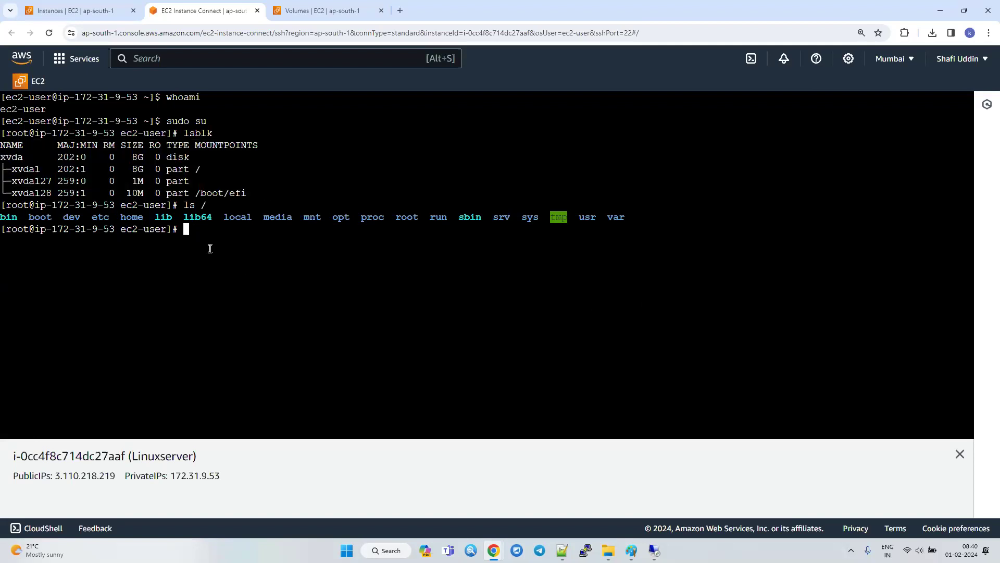
Open This PC in File Explorer to examine the C: drive's used and free space, moving the window clear of the terminal.
{"action": "left_click", "coordinate": [608, 551]}
{"action": "left_click", "coordinate": [338, 401]}
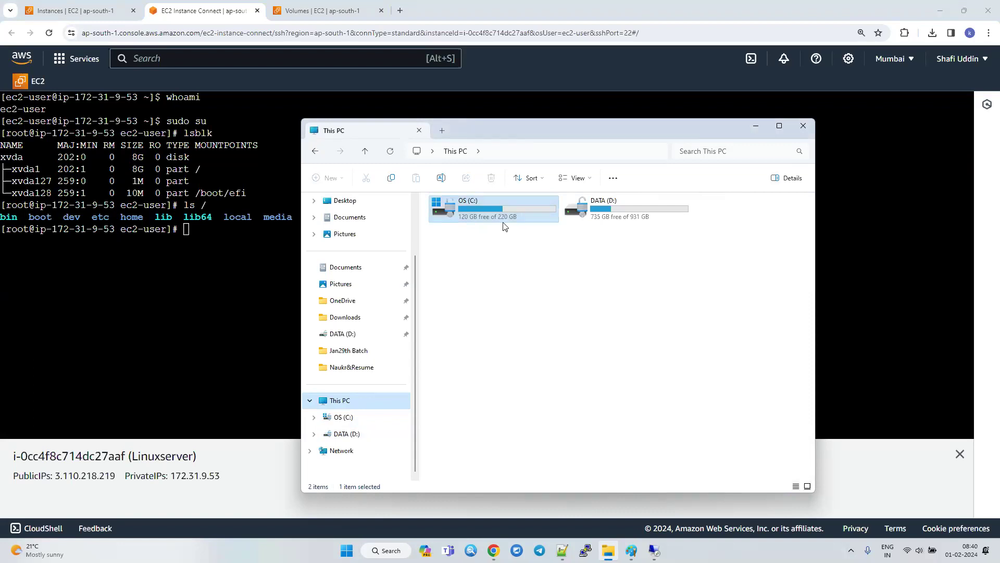
{"action": "left_click_drag", "start_coordinate": [564, 126], "coordinate": [571, 139]}
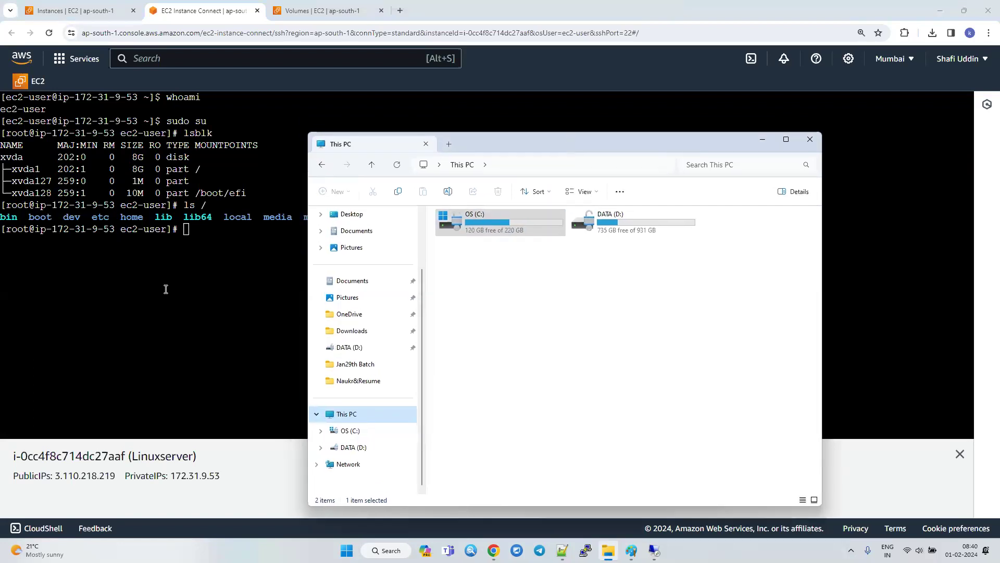
{"action": "left_click_drag", "start_coordinate": [493, 149], "coordinate": [711, 283]}
Return to the terminal and run df -h to check the file systems' disk usage.
{"action": "left_click", "coordinate": [486, 291]}
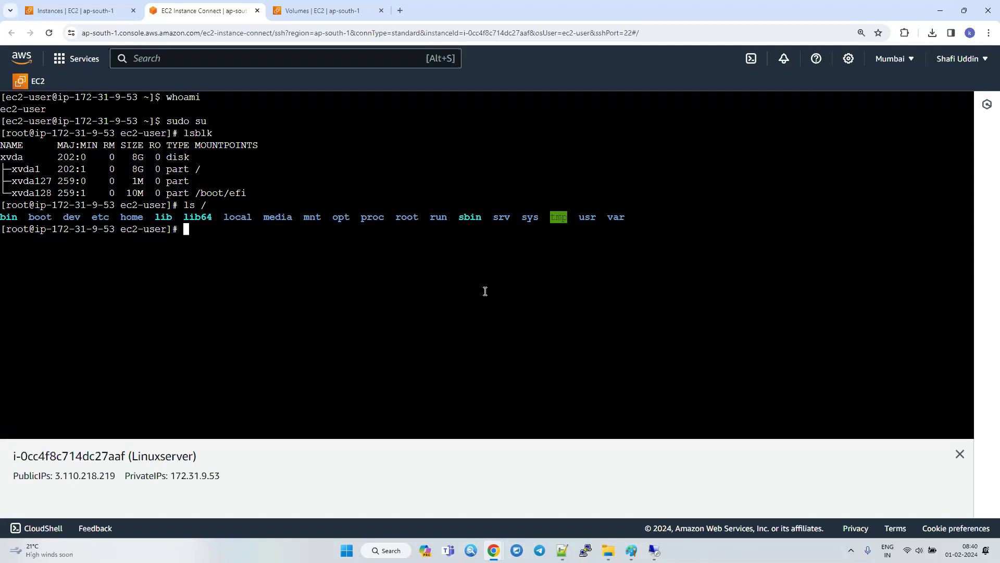
{"action": "type", "text": "df -h"}
{"action": "key", "text": "Return"}
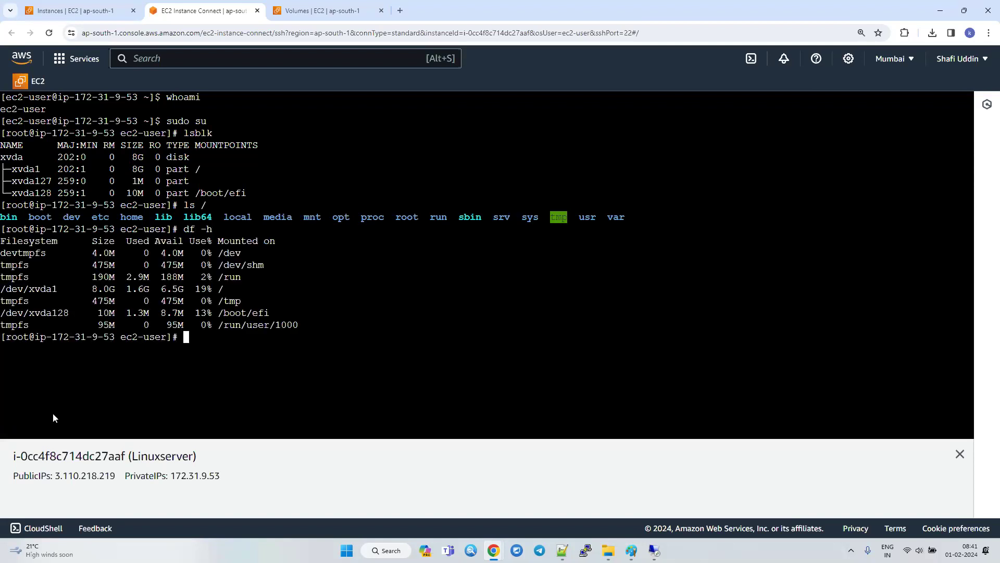
Highlight the / mount point and the size, used and available values of /dev/xvda1, comparing them with the local drives in File Explorer.
{"action": "left_click_drag", "start_coordinate": [219, 289], "coordinate": [231, 289]}
{"action": "double_click", "coordinate": [101, 289]}
{"action": "double_click", "coordinate": [138, 290]}
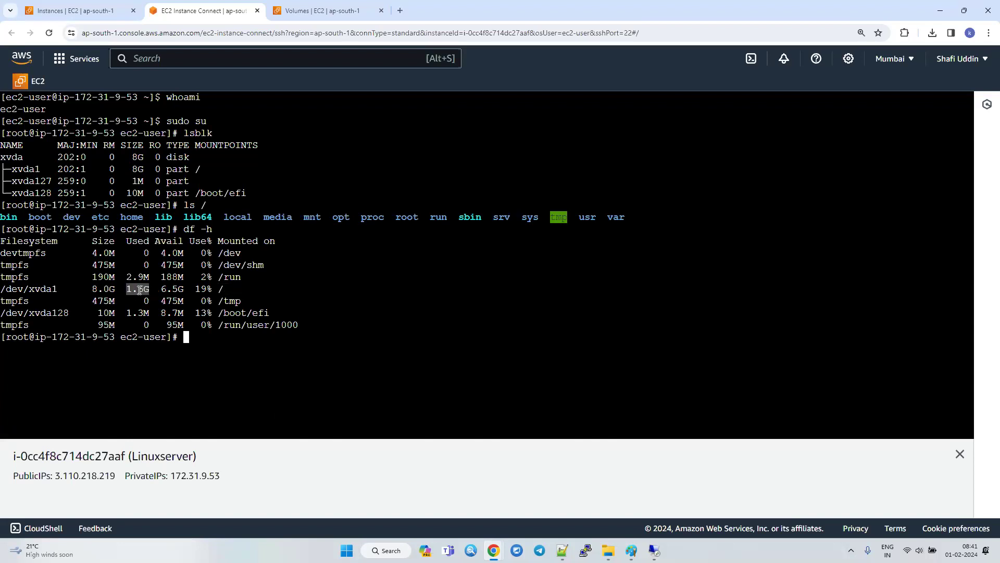
{"action": "double_click", "coordinate": [172, 289]}
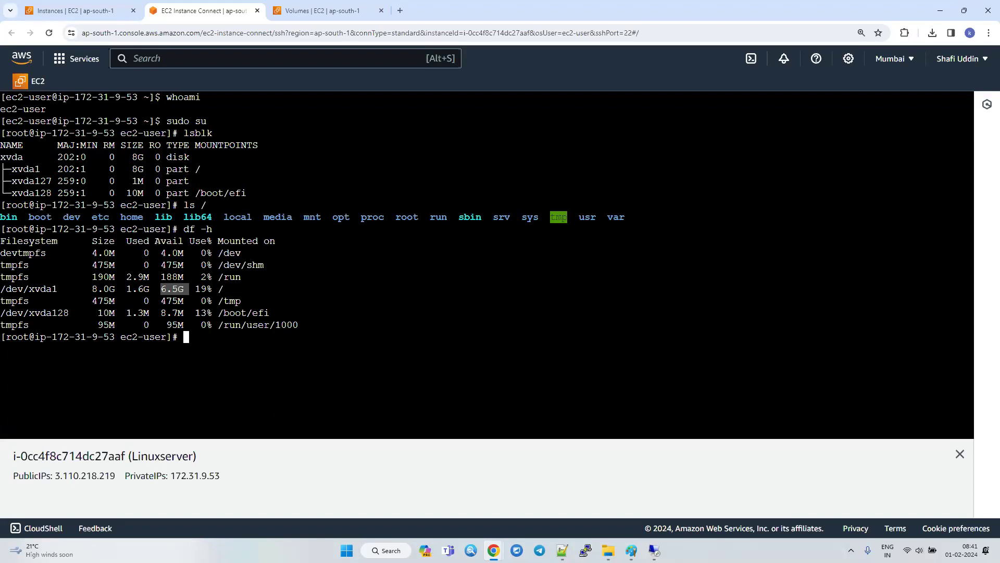
{"action": "key", "text": "super+e"}
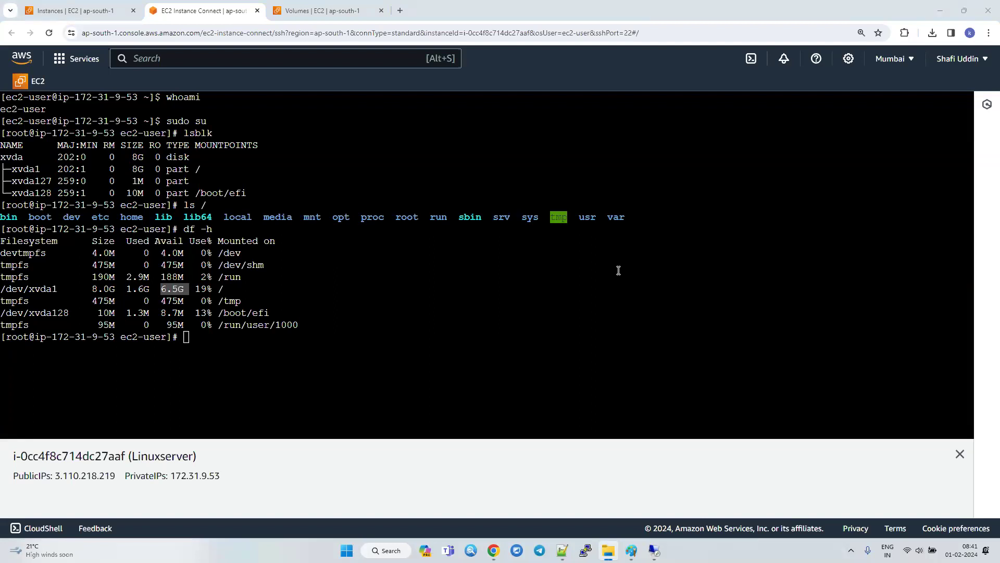
{"action": "left_click", "coordinate": [282, 377]}
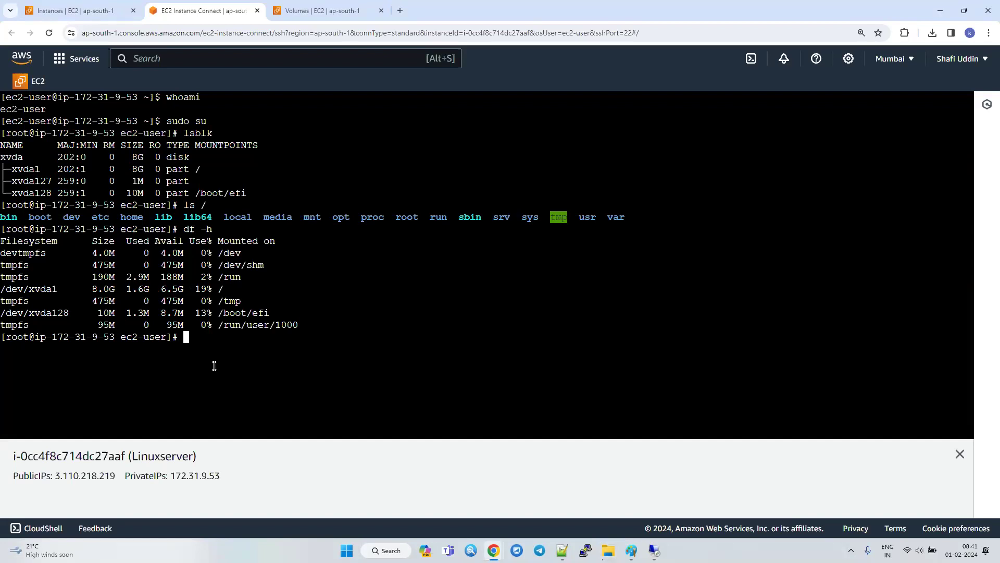
Open the EC2 Volumes list and check the Availability Zone of the PrimaryDisk volume.
{"action": "left_click", "coordinate": [323, 5]}
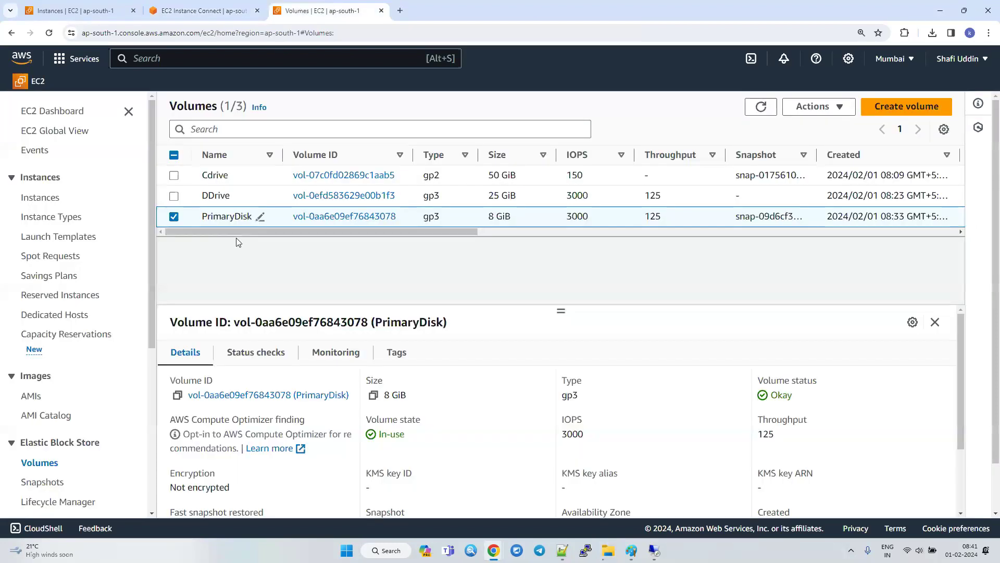
{"action": "left_click", "coordinate": [173, 218]}
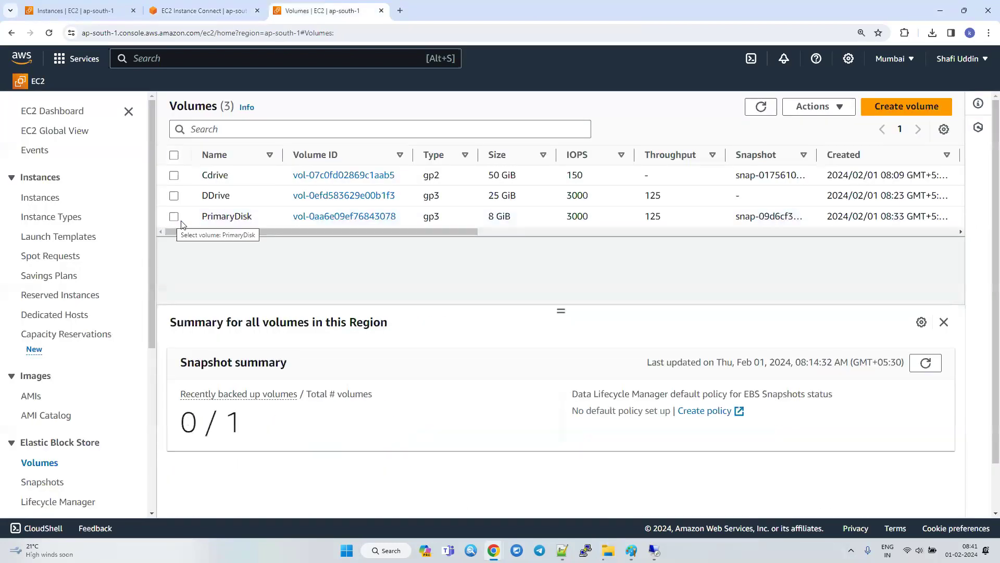
{"action": "left_click_drag", "start_coordinate": [311, 233], "coordinate": [433, 221]}
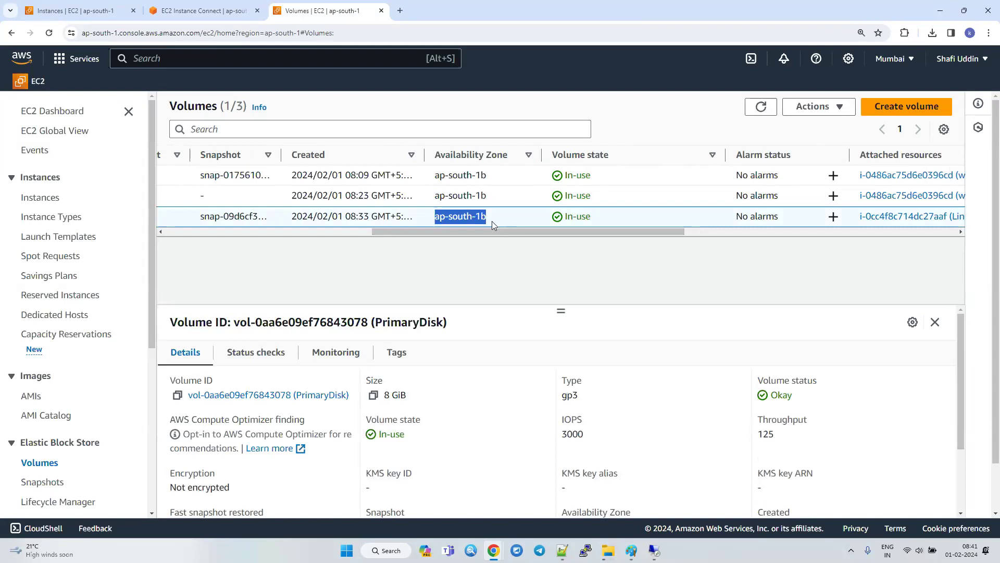
Start a new gp3 volume with a size of 15 GiB in Availability Zone ap-south-1b.
{"action": "left_click", "coordinate": [907, 107]}
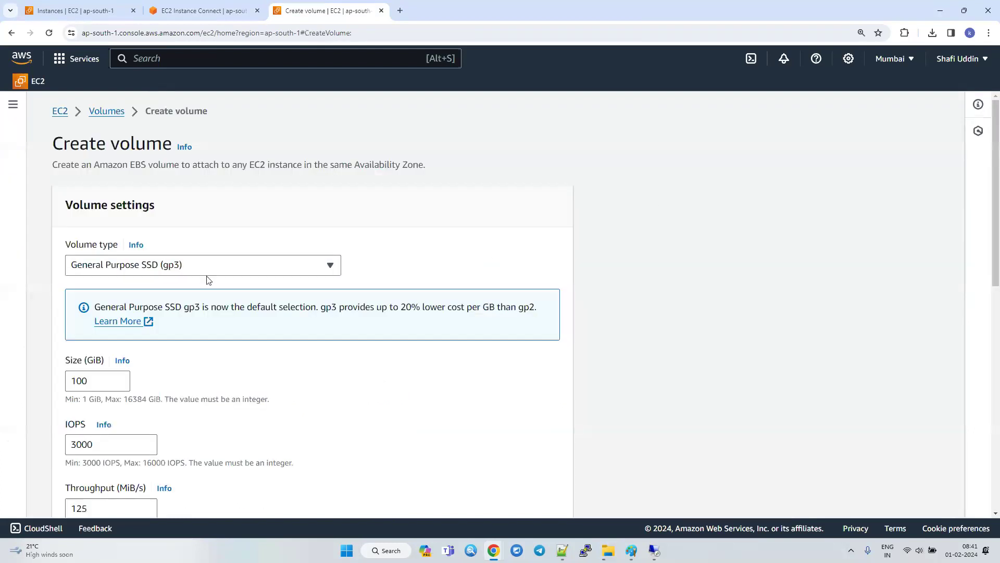
{"action": "scroll", "coordinate": [203, 349], "scroll_direction": "down", "scroll_amount": 2}
{"action": "left_click", "coordinate": [94, 270]}
{"action": "double_click", "coordinate": [94, 270]}
{"action": "type", "text": "15"}
{"action": "scroll", "coordinate": [128, 332], "scroll_direction": "down", "scroll_amount": 2}
{"action": "left_click", "coordinate": [125, 363]}
{"action": "left_click", "coordinate": [107, 320]}
{"action": "scroll", "coordinate": [445, 384], "scroll_direction": "down", "scroll_amount": 4}
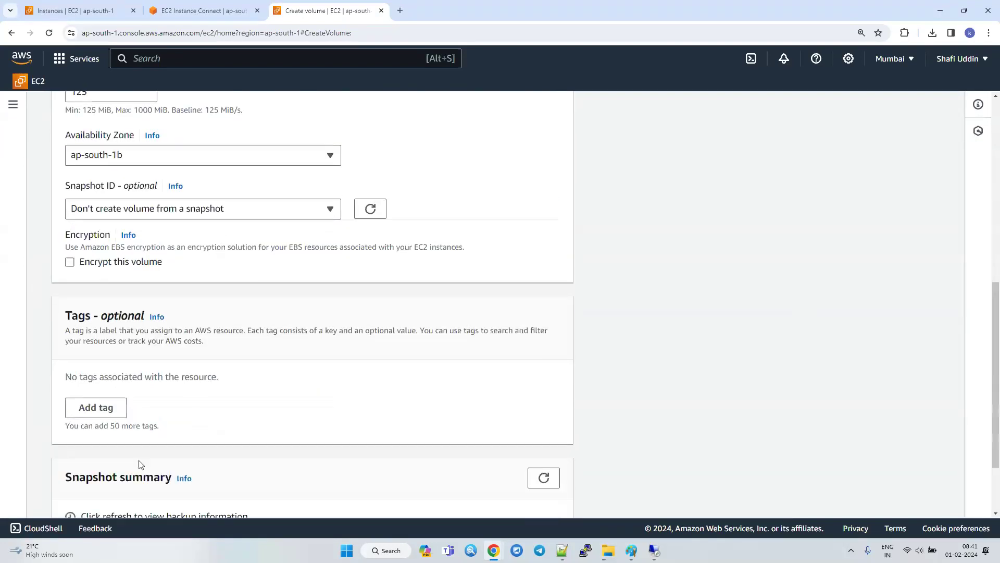
Add a tag with key Name and value SecondaryDisk, and create the volume.
{"action": "left_click", "coordinate": [98, 408]}
{"action": "type", "text": "Name"}
{"action": "key", "text": "Tab"}
{"action": "key", "text": "Tab"}
{"action": "type", "text": "SecondaryDisk"}
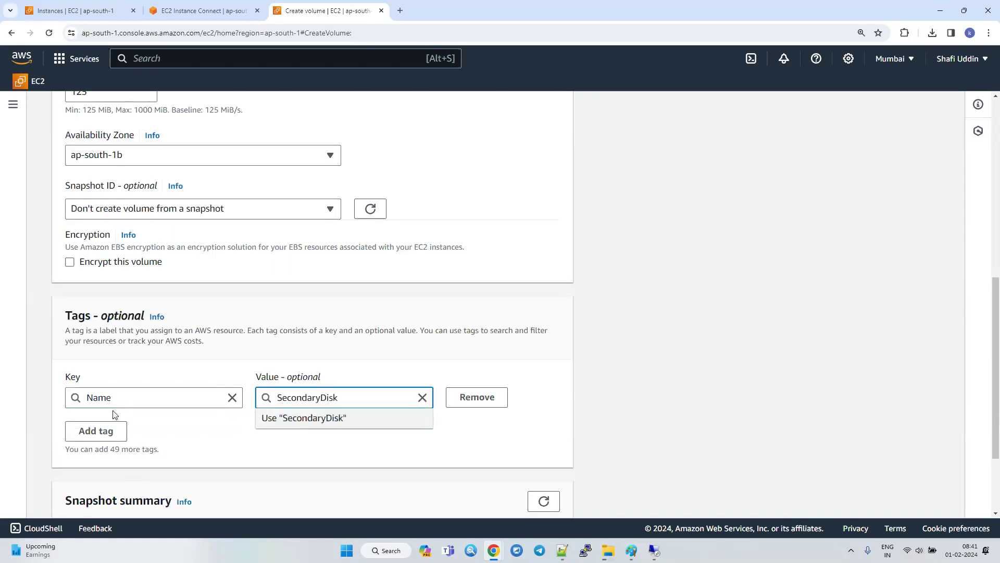
{"action": "scroll", "coordinate": [198, 425], "scroll_direction": "down", "scroll_amount": 3}
{"action": "left_click", "coordinate": [516, 494]}
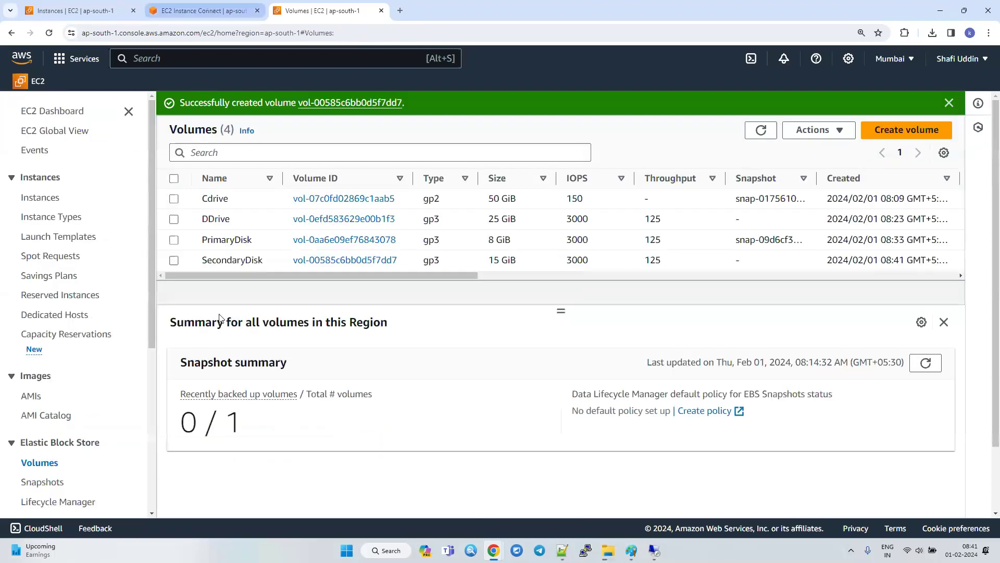
Refresh the volumes list and attach SecondaryDisk to the Linuxserver instance with device name /dev/sdf.
{"action": "left_click", "coordinate": [174, 260]}
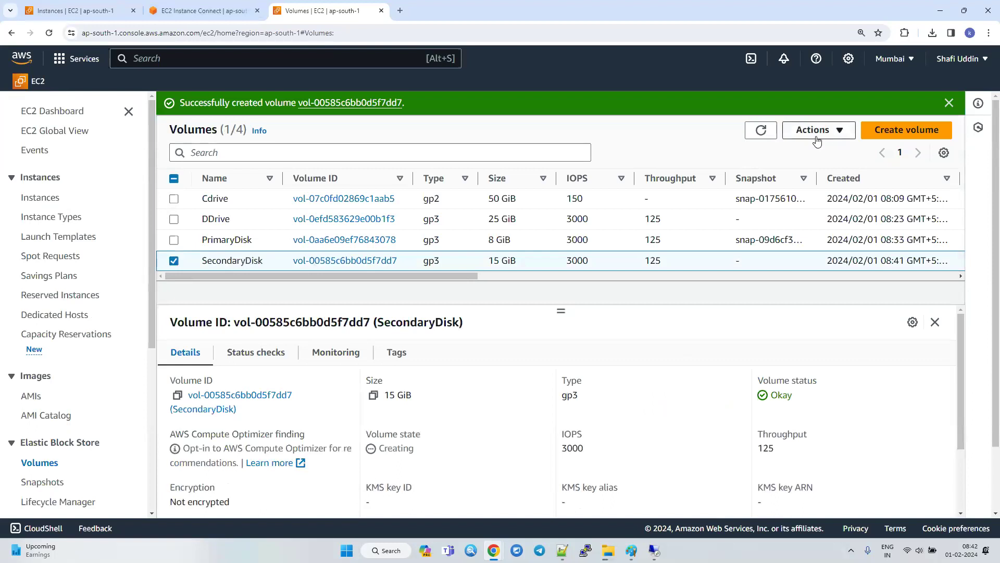
{"action": "left_click", "coordinate": [761, 130]}
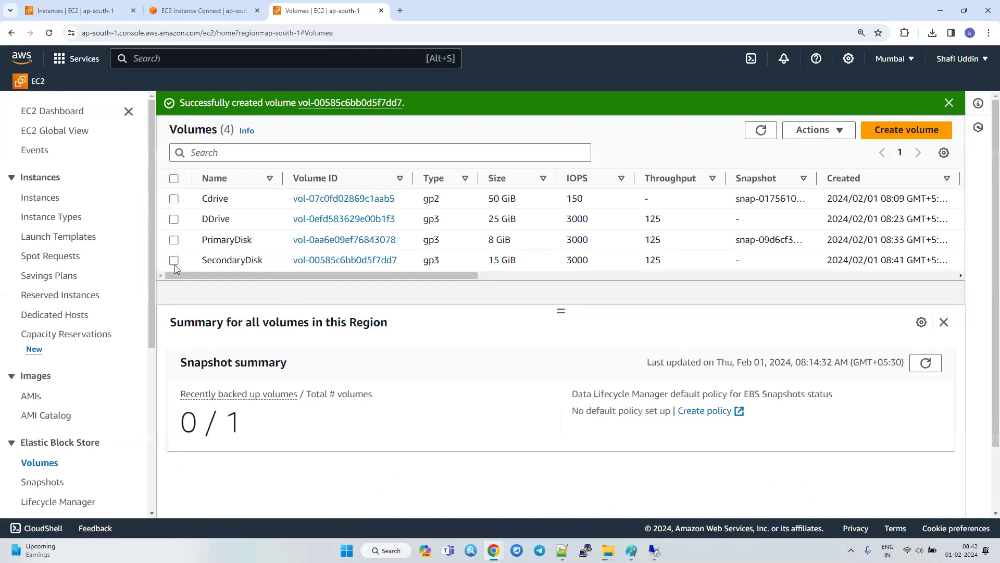
{"action": "left_click", "coordinate": [174, 260]}
{"action": "left_click", "coordinate": [817, 130]}
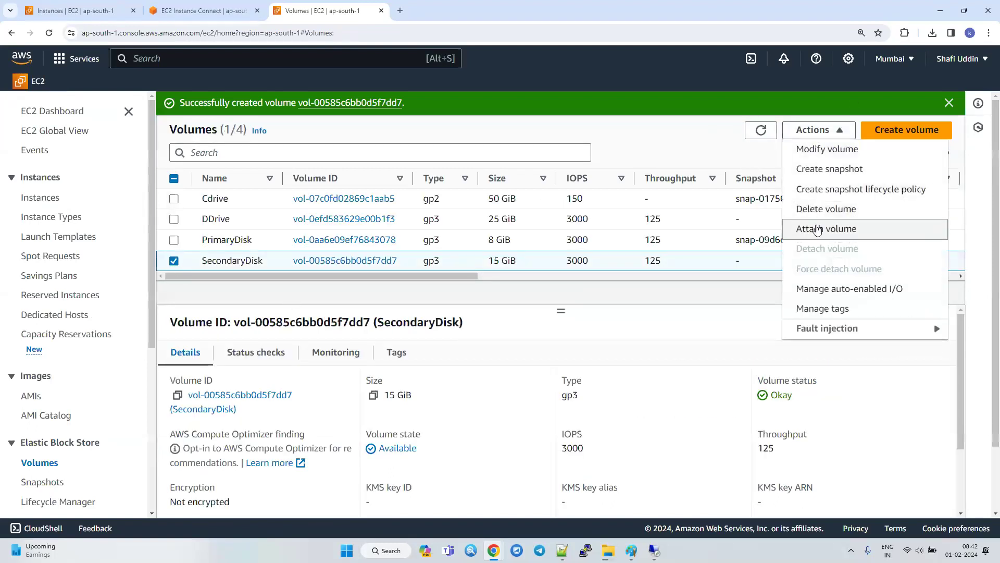
{"action": "left_click", "coordinate": [817, 229]}
{"action": "left_click", "coordinate": [221, 356]}
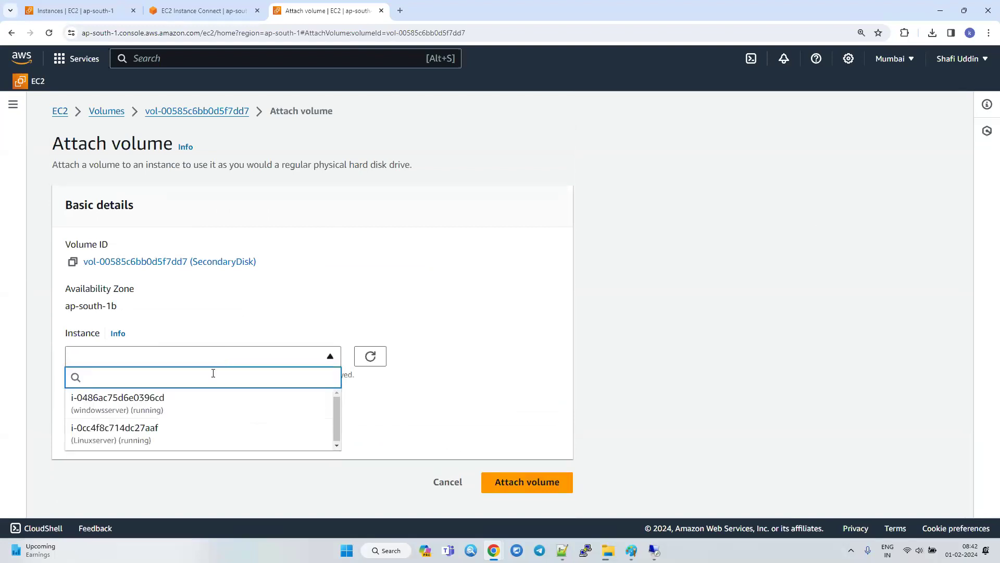
{"action": "left_click", "coordinate": [114, 441]}
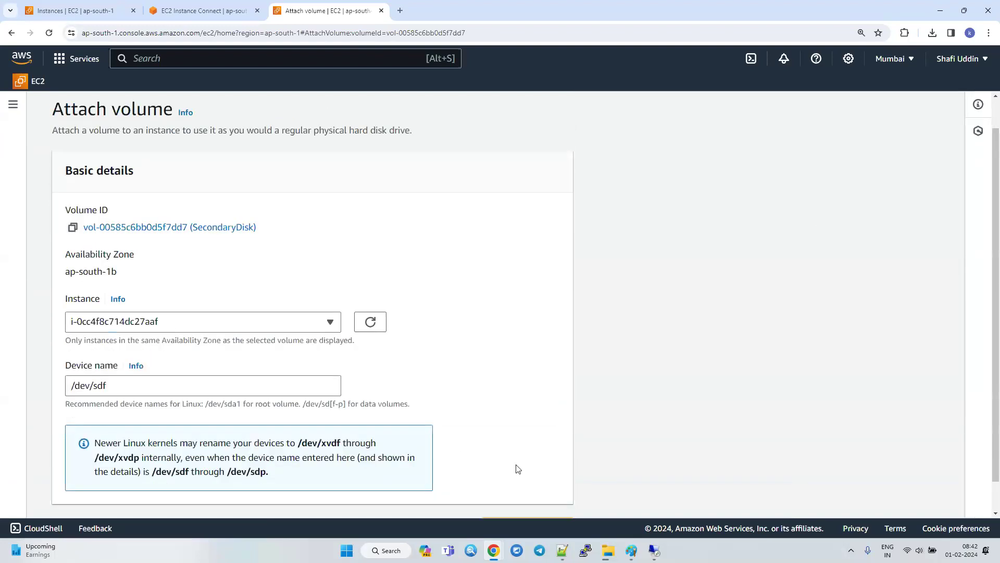
{"action": "scroll", "coordinate": [516, 467], "scroll_direction": "down", "scroll_amount": 1}
{"action": "left_click", "coordinate": [544, 498]}
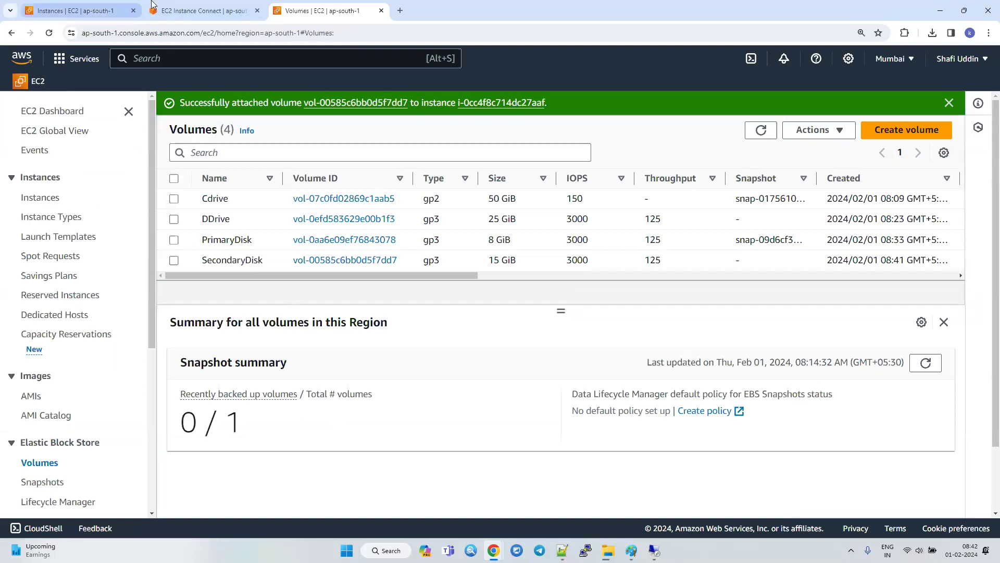
Return to the instance terminal, rerun lsblk, and highlight the xvdf disk's size and the earlier lsblk output for comparison.
{"action": "left_click", "coordinate": [183, 5]}
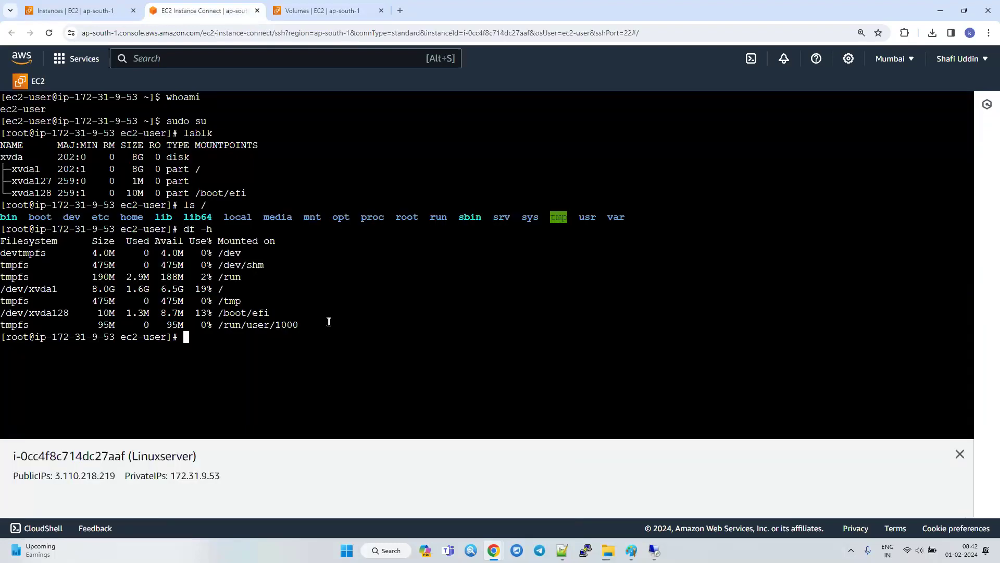
{"action": "key", "text": "Up"}
{"action": "key", "text": "Up"}
{"action": "key", "text": "Up"}
{"action": "key", "text": "Return"}
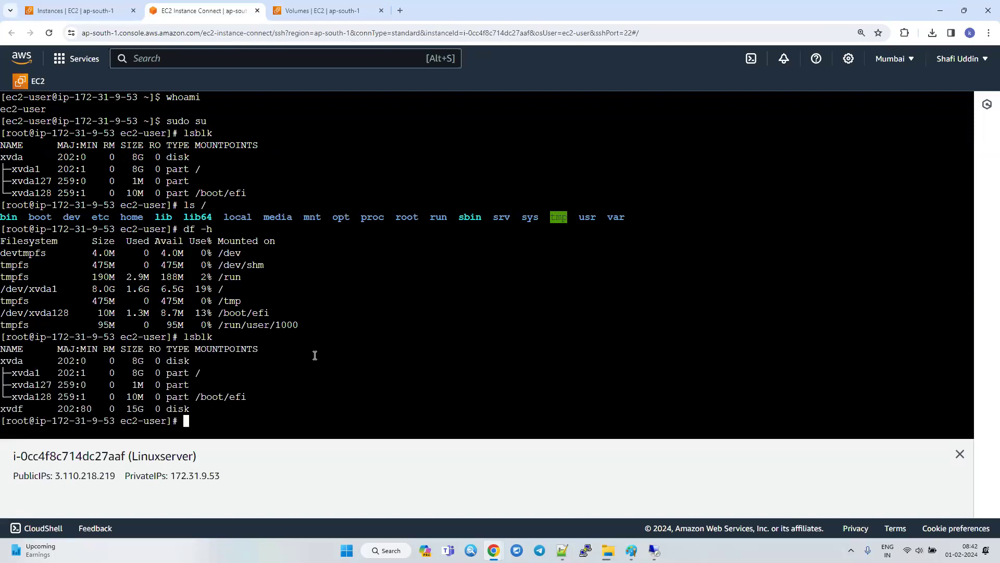
{"action": "double_click", "coordinate": [140, 409]}
{"action": "left_click_drag", "start_coordinate": [258, 193], "coordinate": [3, 146]}
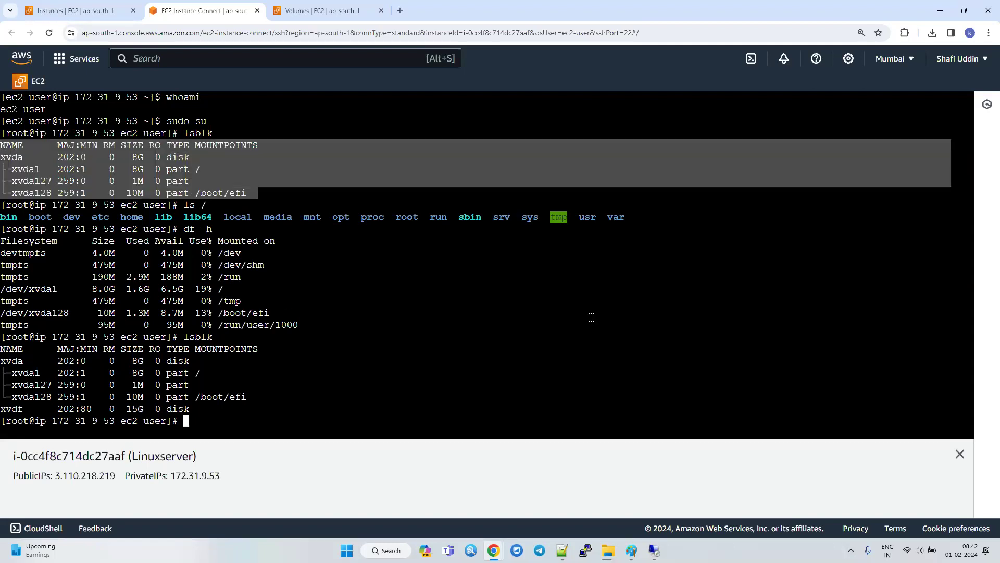
Create the directory /newvolume in the root of the Linux instance as the folder for the 15G disk.
{"action": "left_click", "coordinate": [332, 417]}
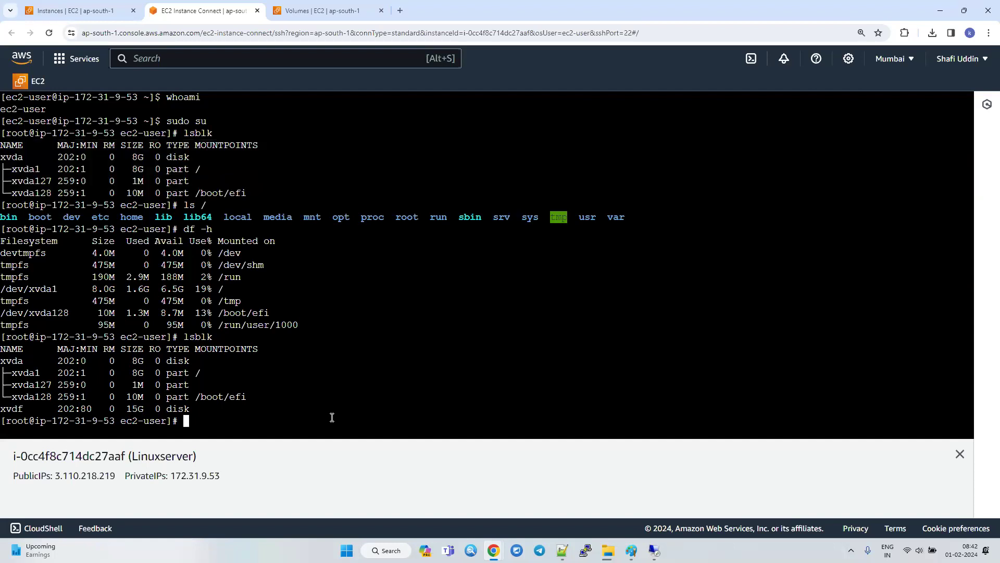
{"action": "type", "text": "mkdir /newvolume"}
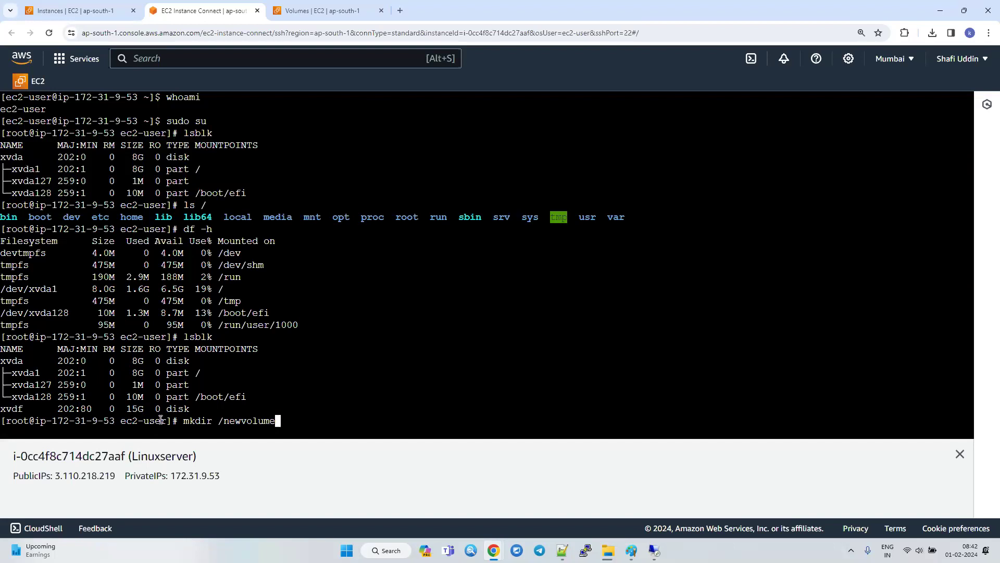
{"action": "double_click", "coordinate": [135, 409]}
{"action": "left_click_drag", "start_coordinate": [218, 421], "coordinate": [300, 422]}
{"action": "left_click_drag", "start_coordinate": [189, 372], "coordinate": [224, 372]}
{"action": "left_click_drag", "start_coordinate": [219, 421], "coordinate": [316, 422]}
{"action": "left_click", "coordinate": [315, 422]}
{"action": "key", "text": "Return"}
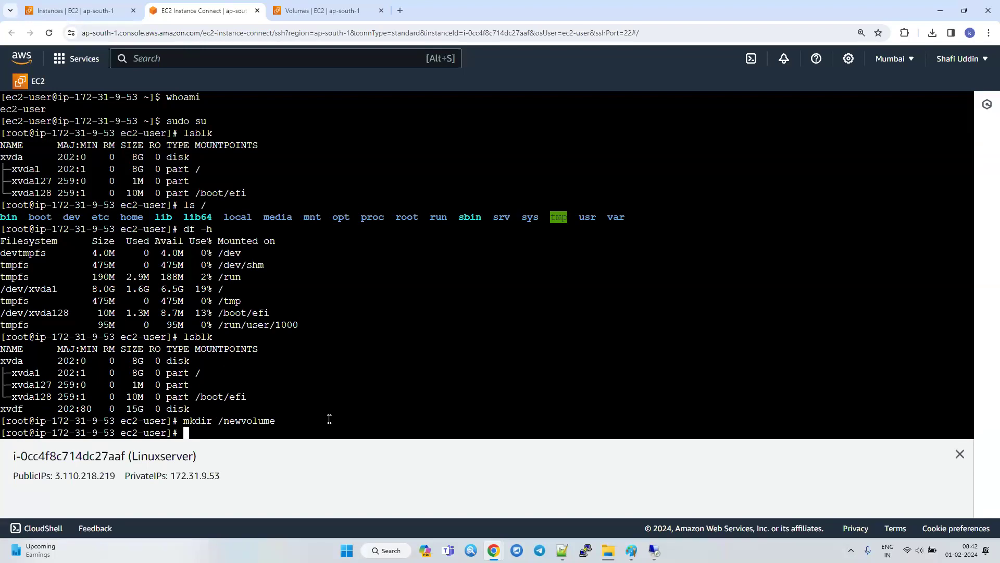
Switch to Notepad++ and append "-> NTFS" to the Windows primary drive line and "- EXT4" to the Linux line.
{"action": "double_click", "coordinate": [13, 409]}
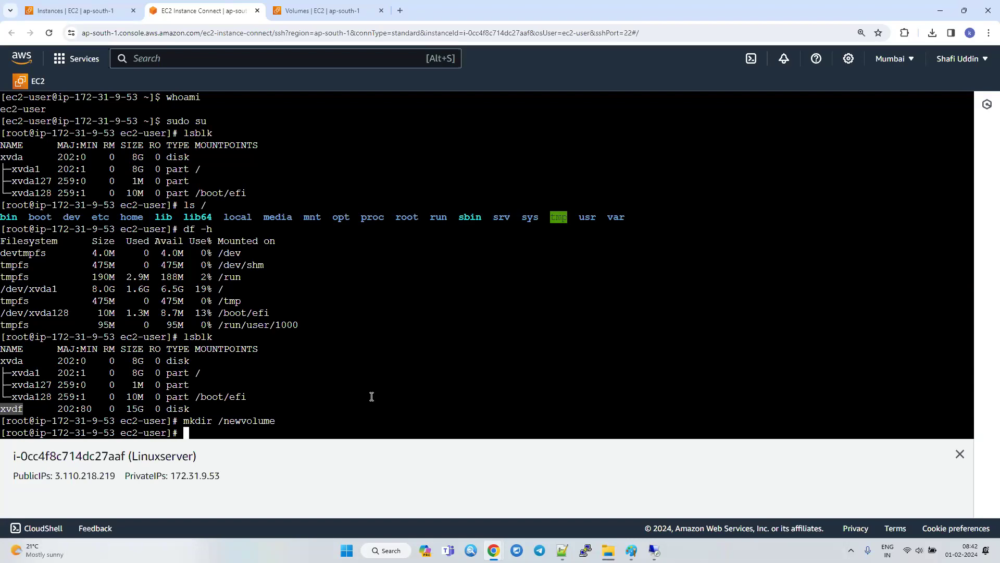
{"action": "left_click", "coordinate": [562, 551]}
{"action": "left_click", "coordinate": [447, 337]}
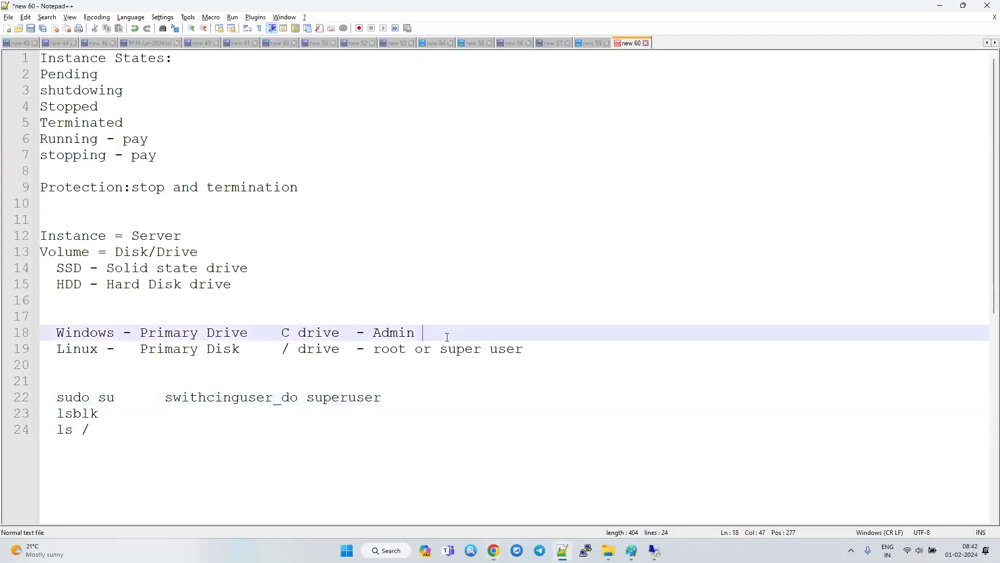
{"action": "type", "text": "-> NTFS"}
{"action": "key", "text": "BackSpace"}
{"action": "type", "text": "FS"}
{"action": "key", "text": "Down"}
{"action": "key", "text": "Right"}
{"action": "key", "text": "Right"}
{"action": "type", "text": "- EN"}
{"action": "key", "text": "BackSpace"}
{"action": "key", "text": "BackSpace"}
{"action": "type", "text": "XF"}
{"action": "key", "text": "BackSpace"}
{"action": "key", "text": "BackSpace"}
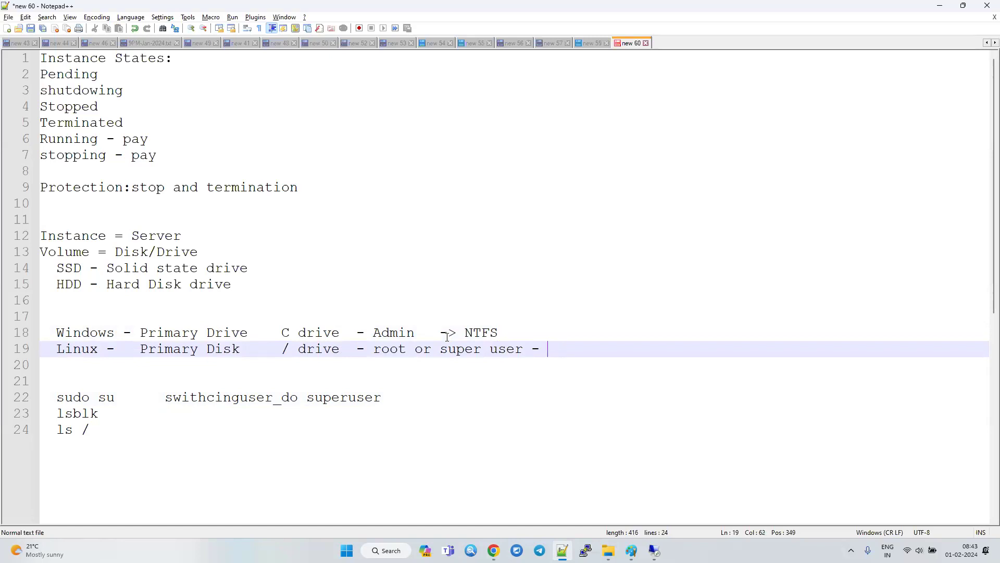
{"action": "type", "text": "EXT4"}
Switch back to the instance terminal in the browser and format /dev/xvdf with an ext4 file system using mkfs.
{"action": "key", "text": "alt+Tab"}
{"action": "type", "text": "mkfs"}
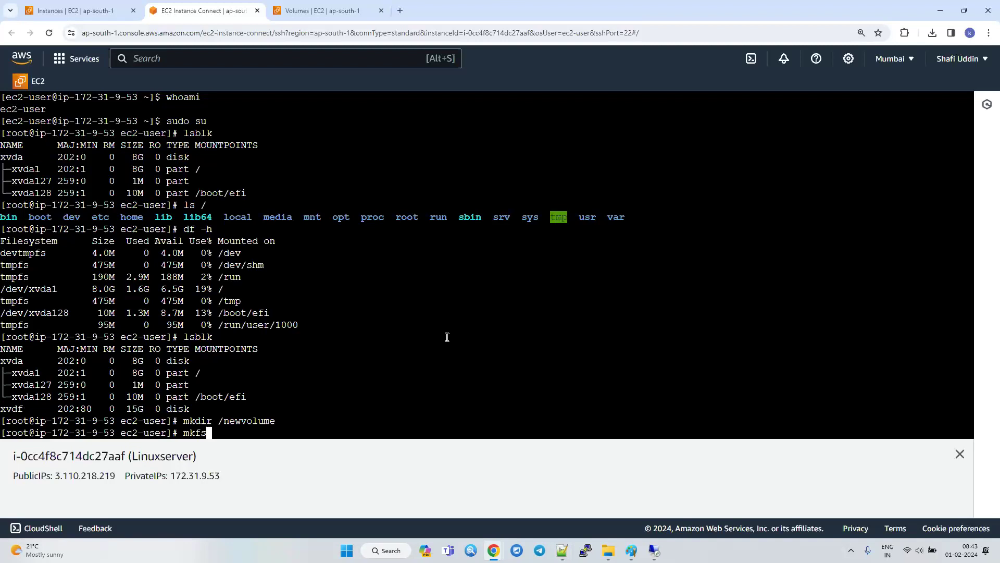
{"action": "type", "text": " -t ext4 /dev/xvdf"}
{"action": "key", "text": "Return"}
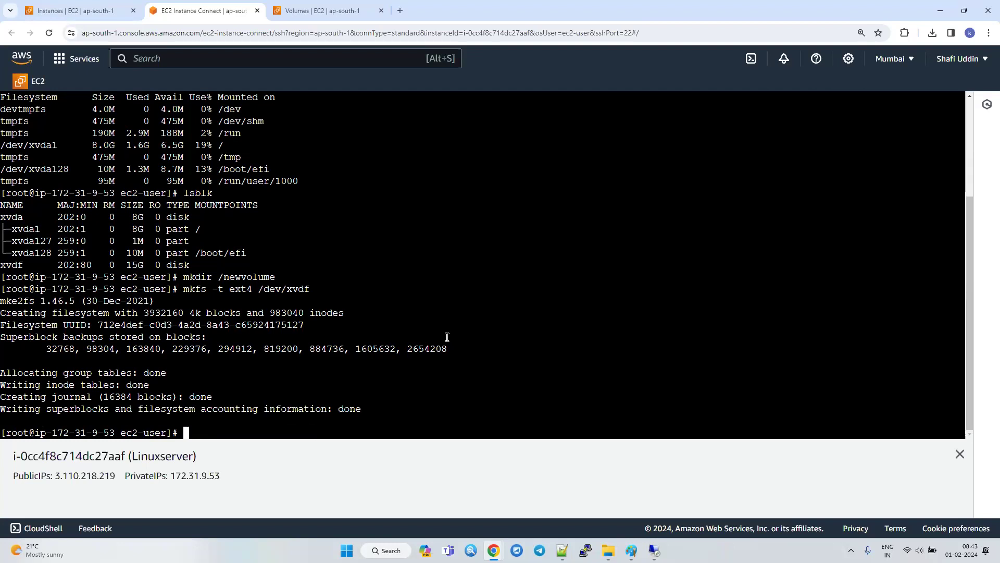
Mount /dev/xvdf on /newvolume/ in the terminal.
{"action": "type", "text": "mount /"}
{"action": "type", "text": "x"}
{"action": "key", "text": "BackSpace"}
{"action": "type", "text": "dev/xvd"}
{"action": "type", "text": "d"}
{"action": "key", "text": "BackSpace"}
{"action": "key", "text": "BackSpace"}
{"action": "key", "text": "BackSpace"}
{"action": "type", "text": "vdf /n"}
{"action": "key", "text": "Return"}
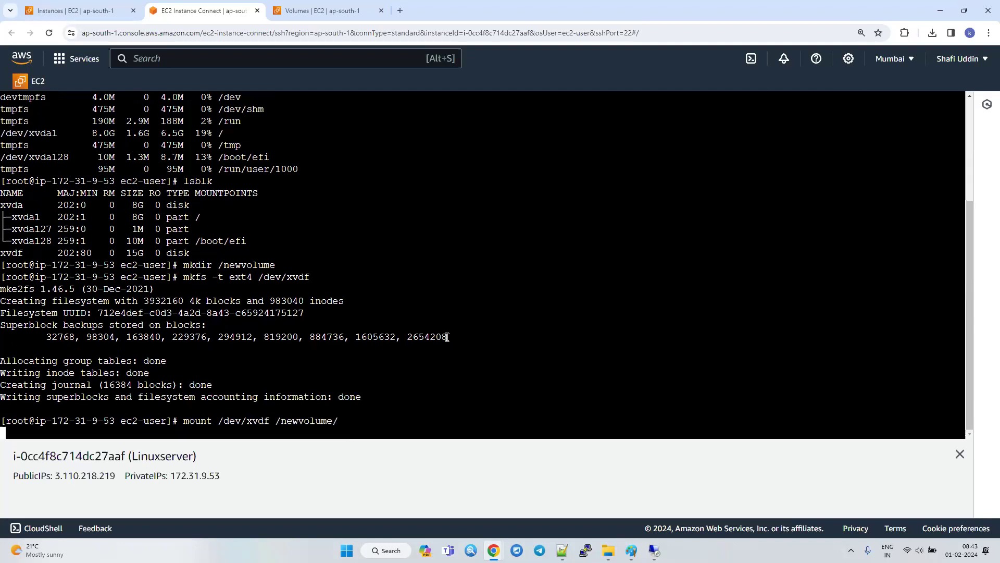
List the block devices with lsblk and highlight the xvdf rows in the new and earlier output for comparison.
{"action": "type", "text": "ls"}
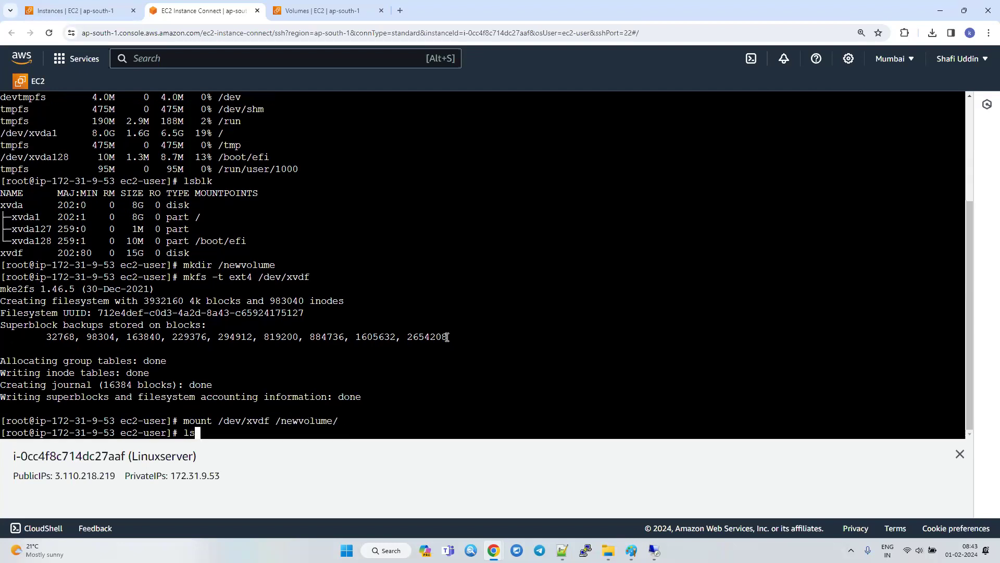
{"action": "type", "text": "blk"}
{"action": "key", "text": "Return"}
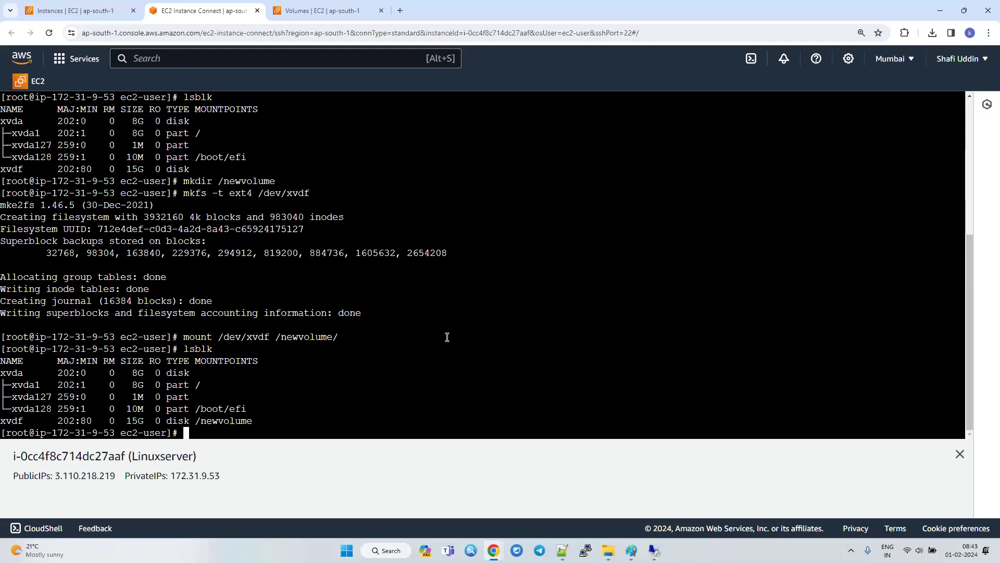
{"action": "left_click_drag", "start_coordinate": [253, 421], "coordinate": [1, 422]}
{"action": "left_click_drag", "start_coordinate": [206, 169], "coordinate": [2, 167]}
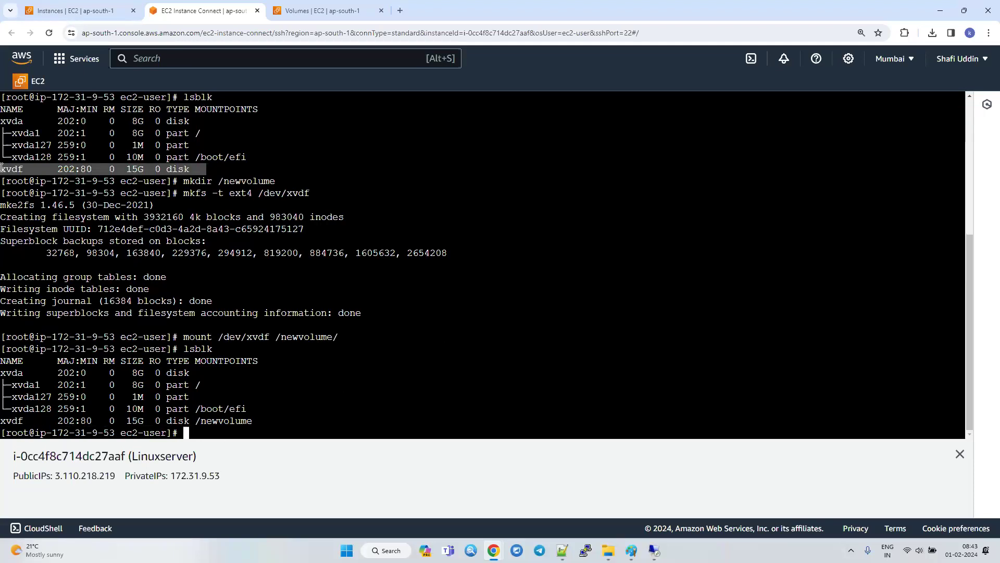
{"action": "left_click", "coordinate": [327, 427]}
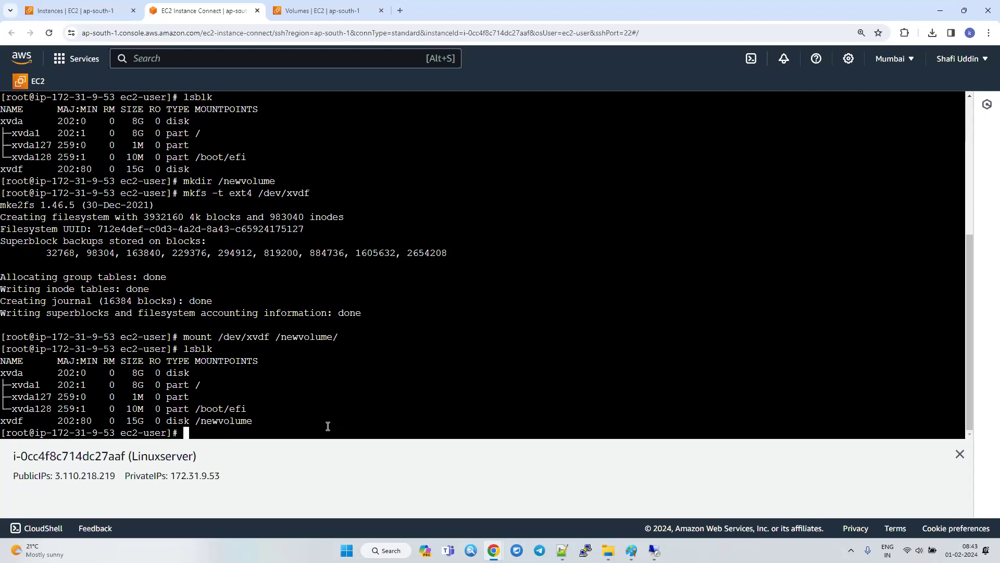
Run df -h to view disk usage and highlight the /dev/xvdf entry mounted on /newvolume.
{"action": "type", "text": "df -h"}
{"action": "key", "text": "Return"}
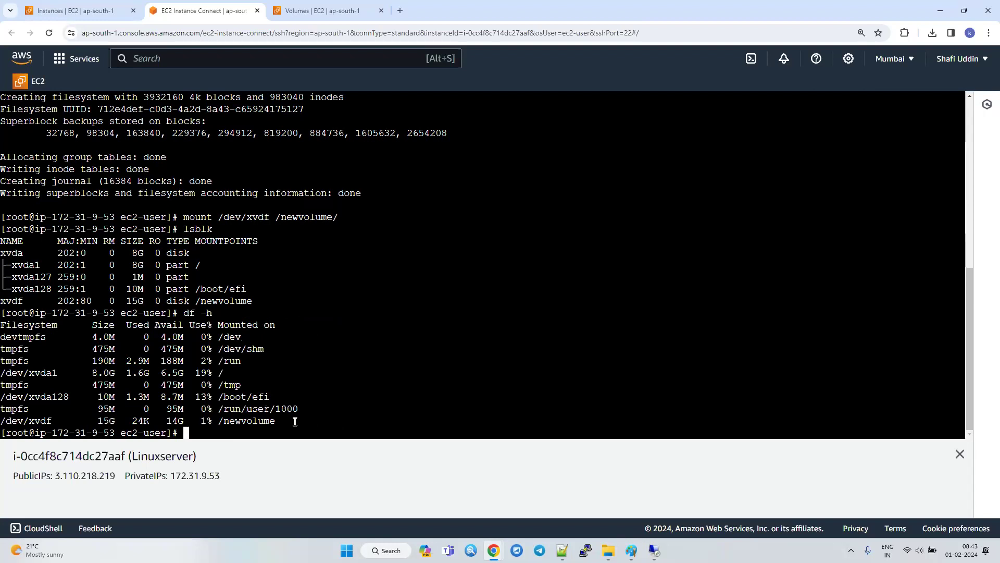
{"action": "left_click_drag", "start_coordinate": [295, 421], "coordinate": [2, 388]}
{"action": "left_click", "coordinate": [122, 418]}
Show the shell's command history and copy the complete list of commands.
{"action": "type", "text": "hisotr"}
{"action": "key", "text": "BackSpace"}
{"action": "key", "text": "BackSpace"}
{"action": "key", "text": "BackSpace"}
{"action": "type", "text": "tory"}
{"action": "key", "text": "Return"}
{"action": "left_click_drag", "start_coordinate": [90, 416], "coordinate": [3, 360]}
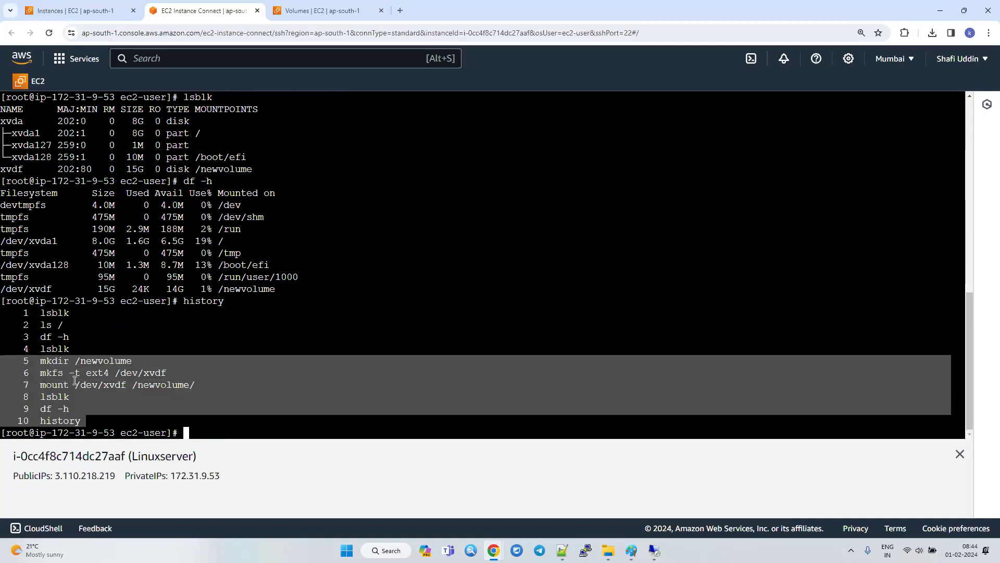
{"action": "left_click", "coordinate": [84, 408]}
{"action": "left_click_drag", "start_coordinate": [91, 425], "coordinate": [3, 313]}
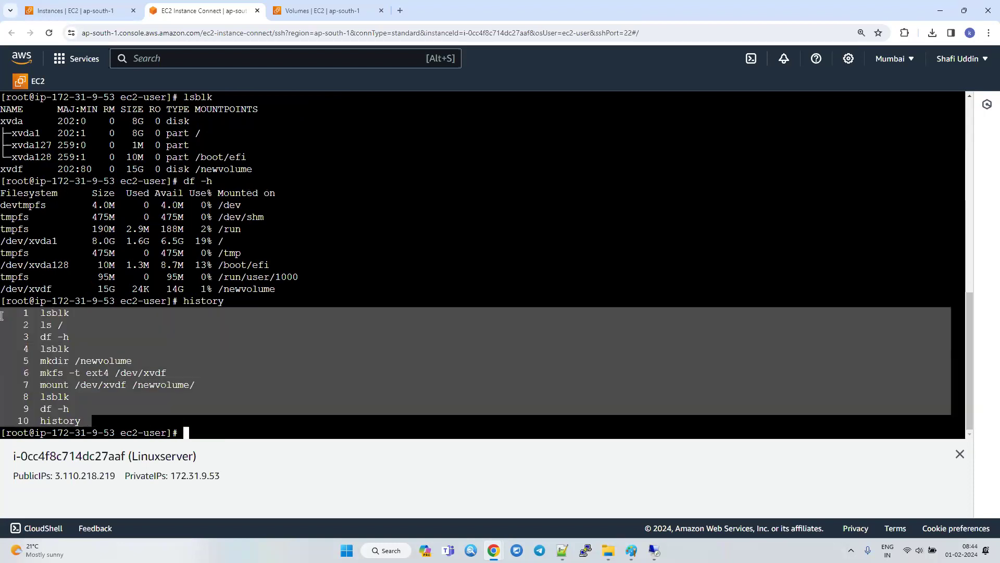
{"action": "right_click", "coordinate": [107, 371]}
{"action": "left_click", "coordinate": [131, 201]}
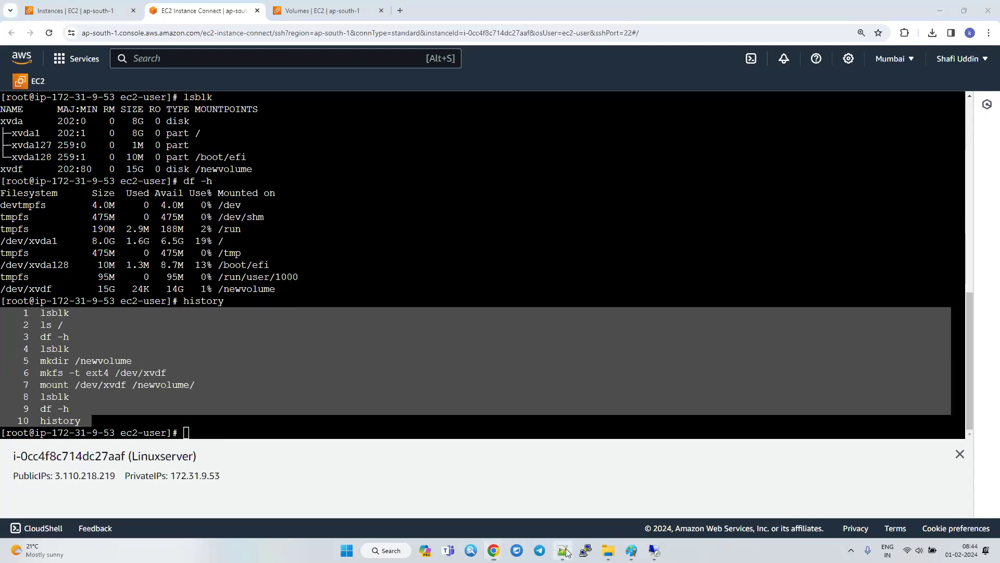
Switch to Notepad++, paste the copied history below the "ls /" line, and delete entries 1 to 4.
{"action": "left_click", "coordinate": [562, 551]}
{"action": "left_click", "coordinate": [369, 466]}
{"action": "key", "text": "Return"}
{"action": "key", "text": "ctrl+v"}
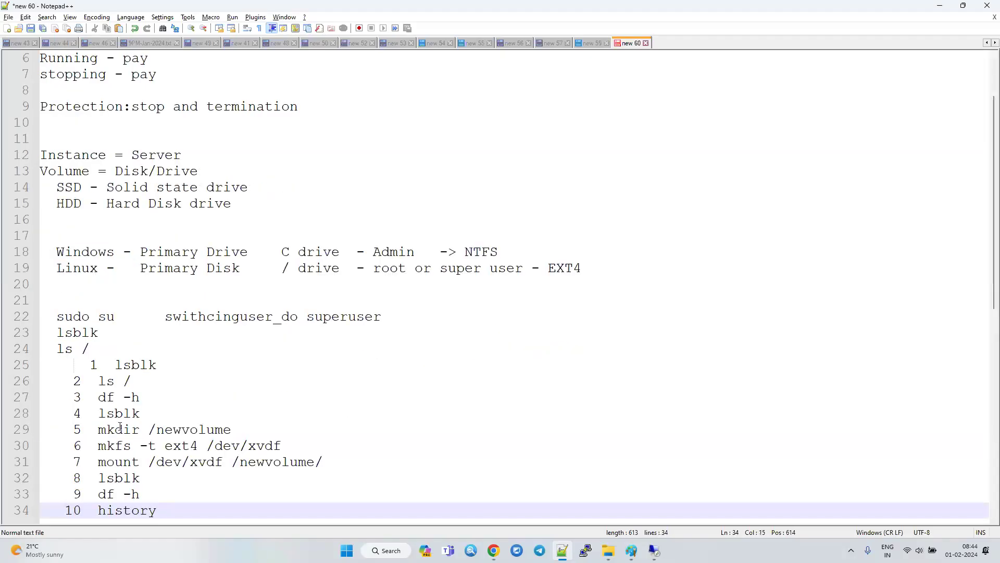
{"action": "left_click_drag", "start_coordinate": [126, 352], "coordinate": [286, 418]}
{"action": "key", "text": "Delete"}
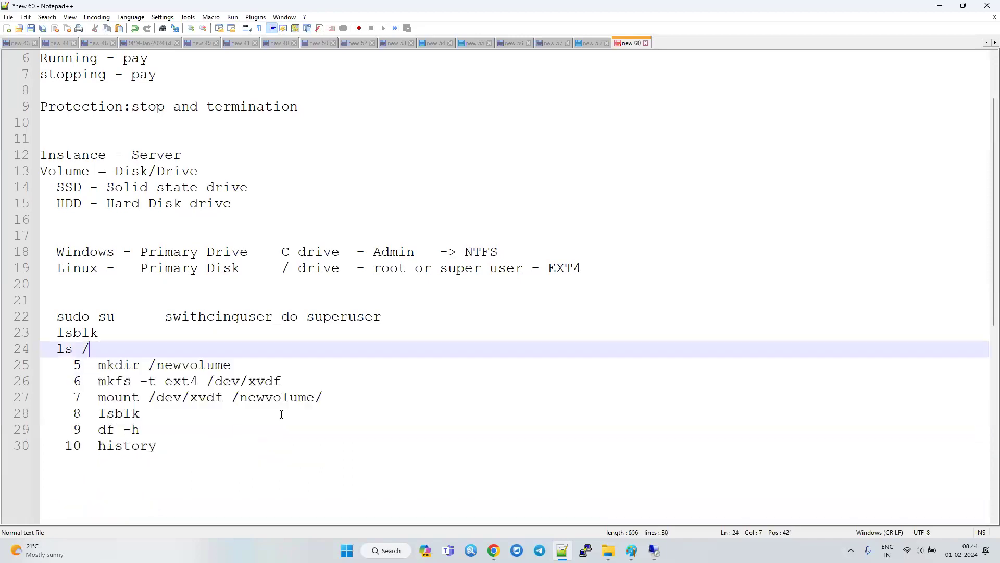
Remove the history numbers and extra indentation from the mkdir, mkfs and mount lines, aligning them with the notes above.
{"action": "left_click_drag", "start_coordinate": [89, 369], "coordinate": [42, 397]}
{"action": "key", "text": "BackSpace"}
{"action": "key", "text": "BackSpace"}
{"action": "key", "text": "BackSpace"}
{"action": "key", "text": "BackSpace"}
{"action": "key", "text": "BackSpace"}
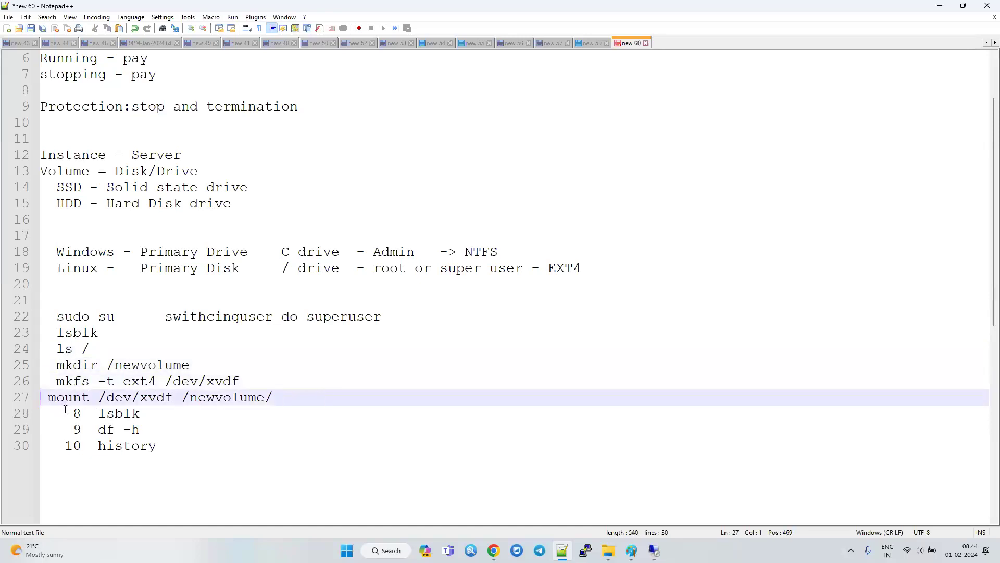
Delete the history entry from the notes and strip the numbering from the last lsblk and df -h lines.
{"action": "left_click_drag", "start_coordinate": [200, 436], "coordinate": [182, 460]}
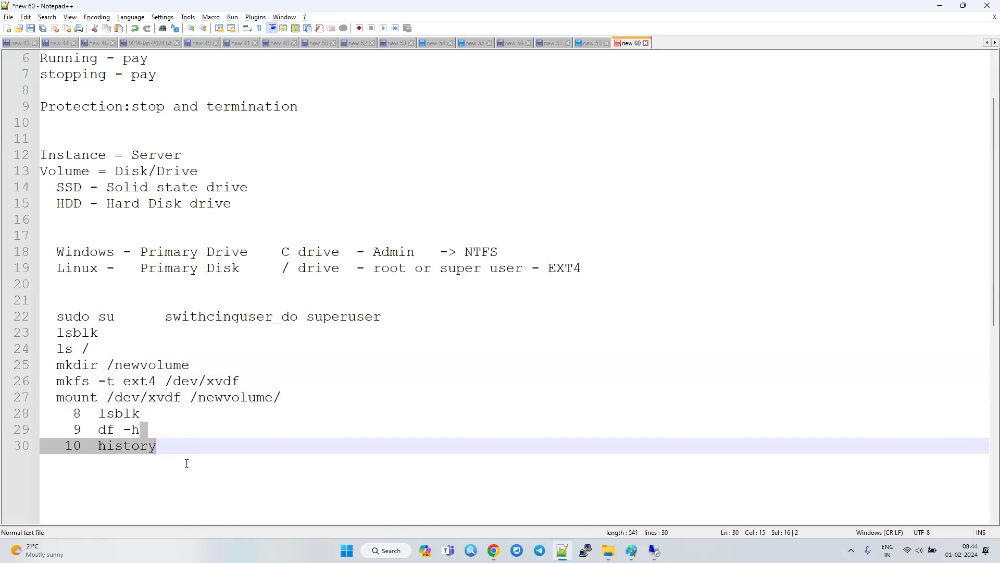
{"action": "key", "text": "BackSpace"}
{"action": "left_click_drag", "start_coordinate": [89, 429], "coordinate": [48, 428]}
{"action": "key", "text": "BackSpace"}
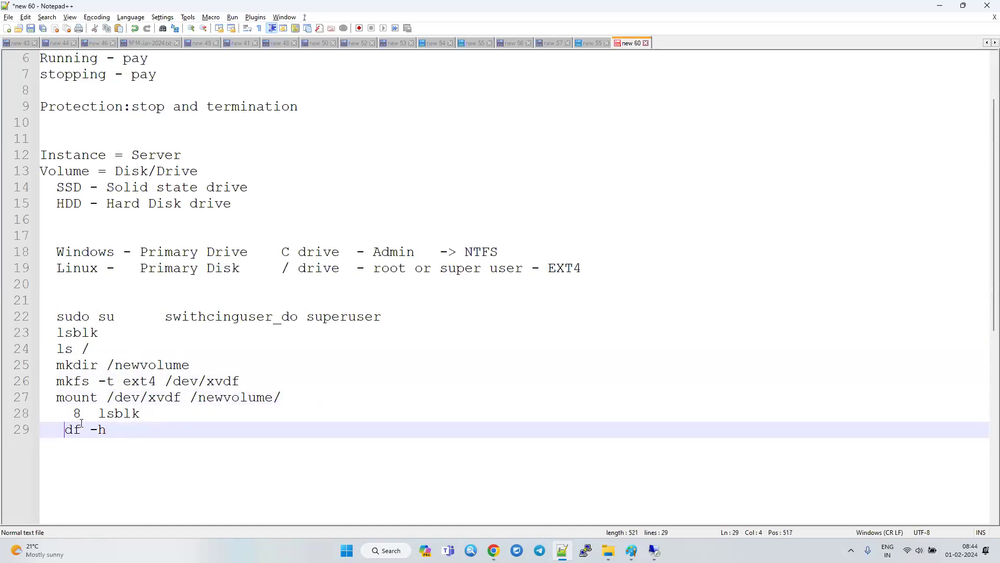
{"action": "key", "text": "BackSpace"}
{"action": "left_click_drag", "start_coordinate": [89, 413], "coordinate": [55, 414]}
{"action": "key", "text": "BackSpace"}
{"action": "key", "text": "BackSpace"}
{"action": "left_click", "coordinate": [848, 430]}
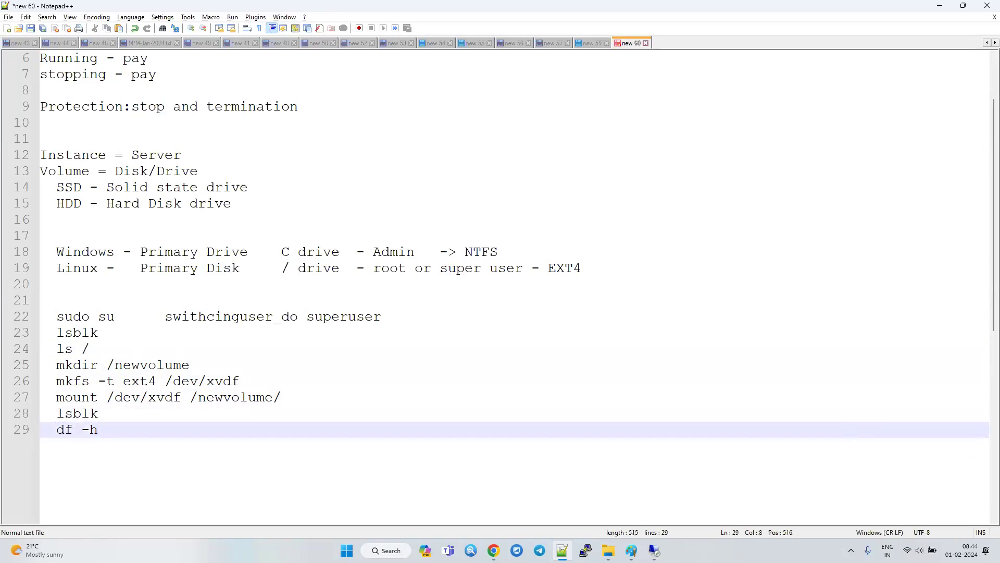
Return to the Linux instance's terminal in the browser and unmount /newvolume.
{"action": "key", "text": "alt+Tab"}
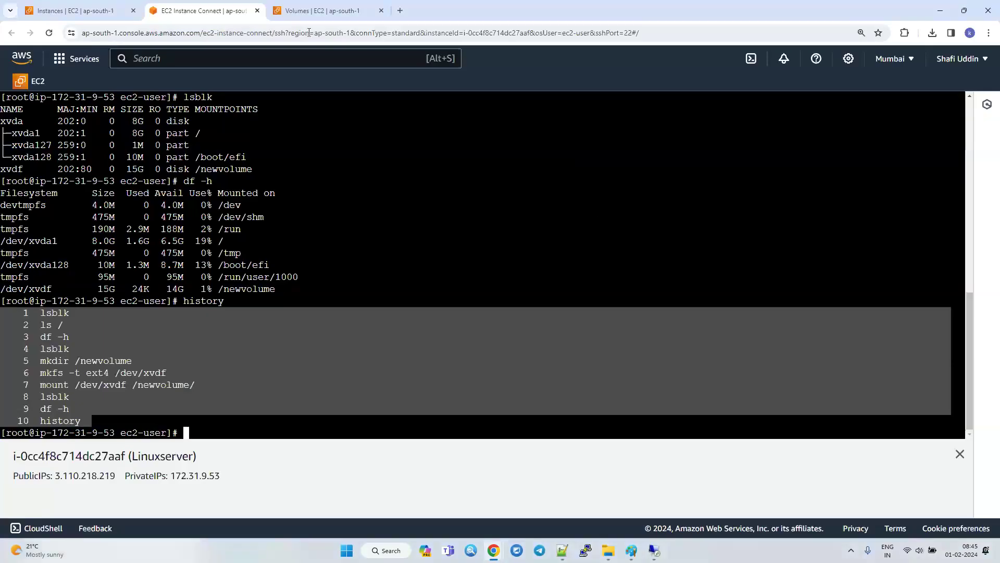
{"action": "left_click", "coordinate": [319, 10]}
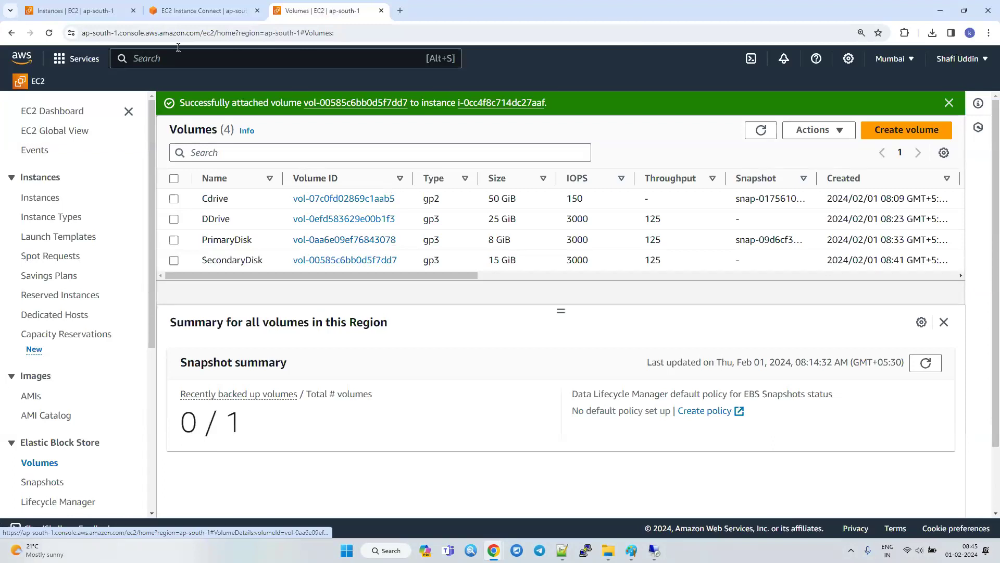
{"action": "left_click", "coordinate": [200, 9]}
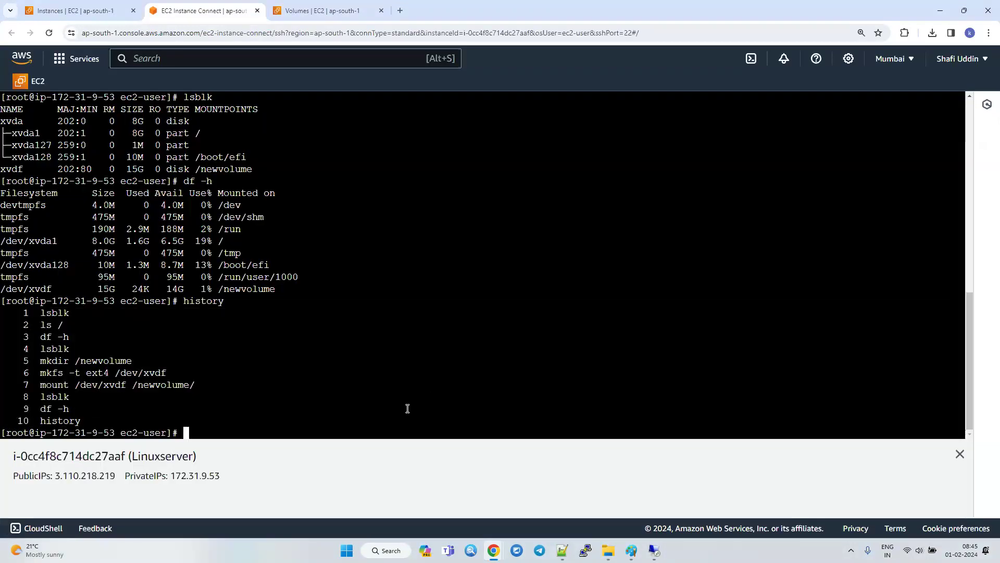
{"action": "type", "text": "umount /newvolume"}
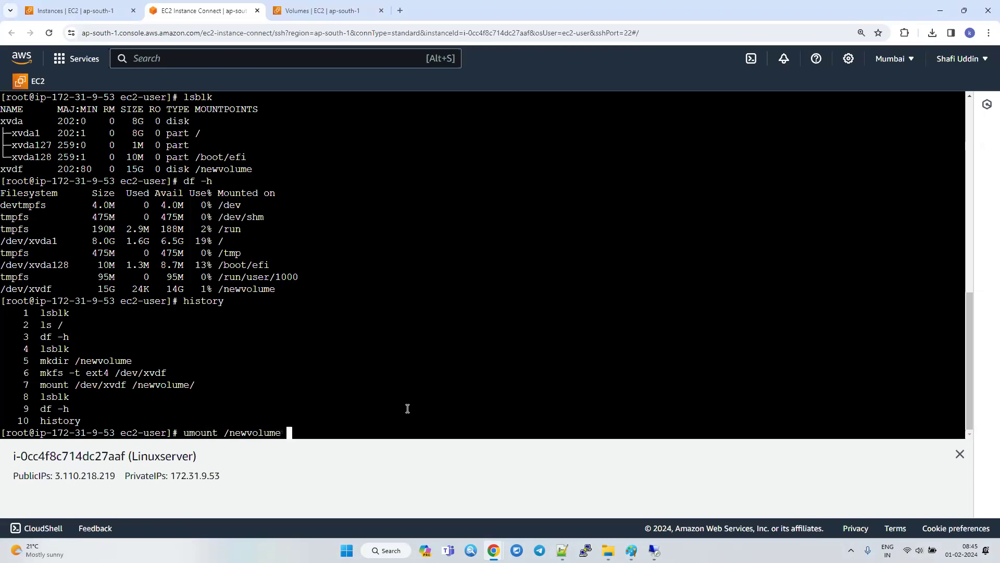
{"action": "key", "text": "Return"}
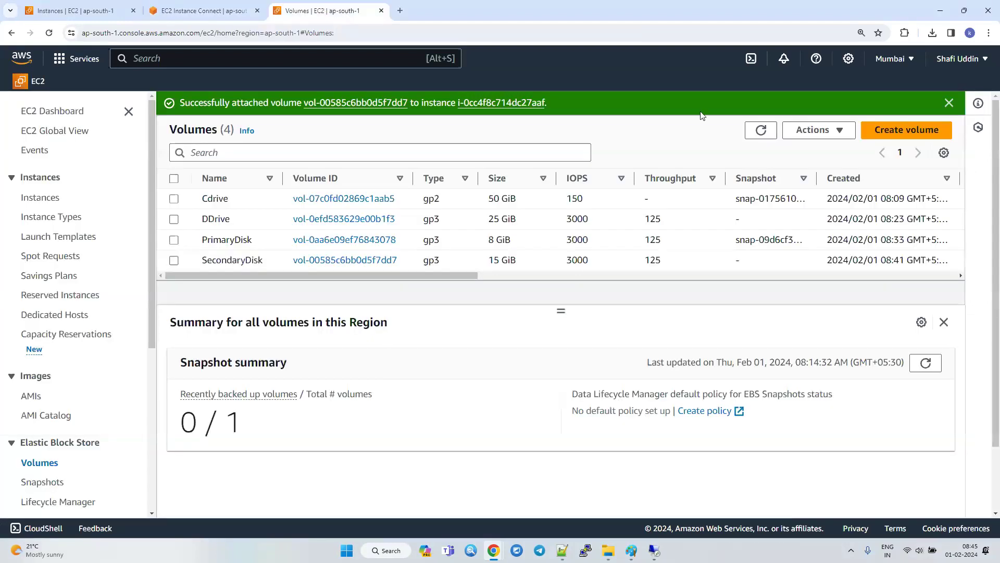
Detach the SecondaryDisk volume from the Linuxserver instance in the EC2 volumes list and confirm.
{"action": "left_click", "coordinate": [323, 10]}
{"action": "left_click", "coordinate": [761, 130]}
{"action": "left_click", "coordinate": [174, 260]}
{"action": "left_click", "coordinate": [818, 130]}
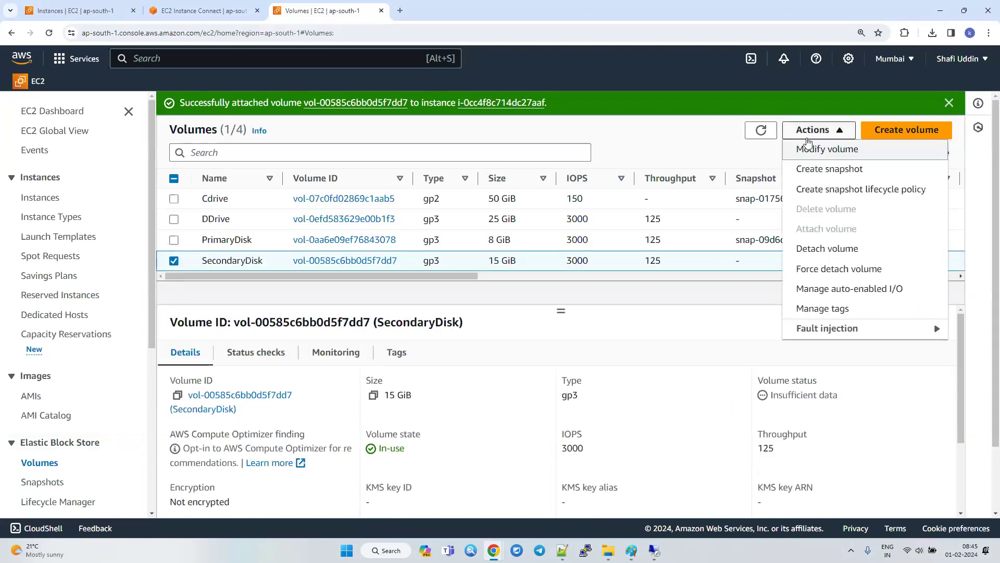
{"action": "left_click", "coordinate": [820, 256]}
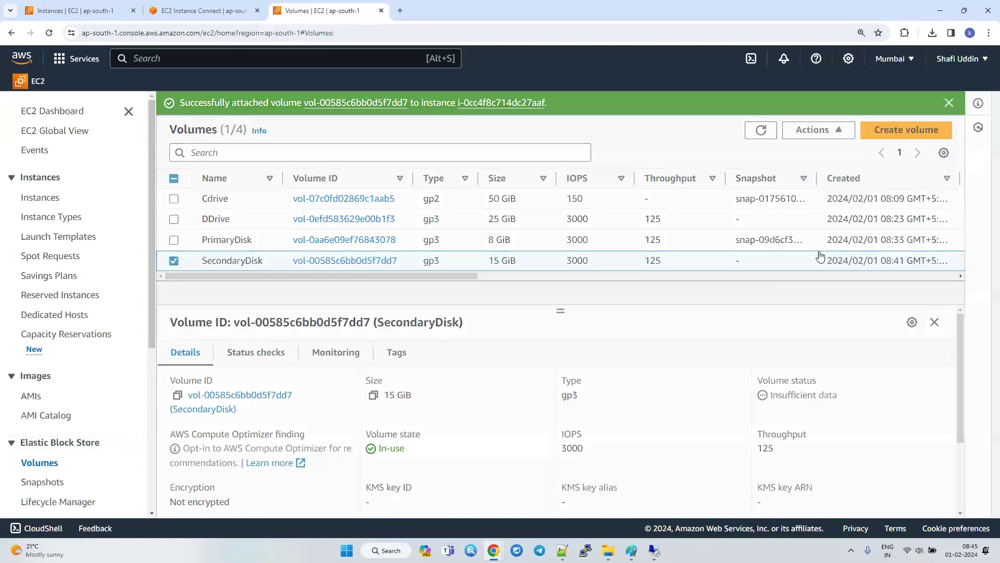
{"action": "left_click", "coordinate": [731, 364]}
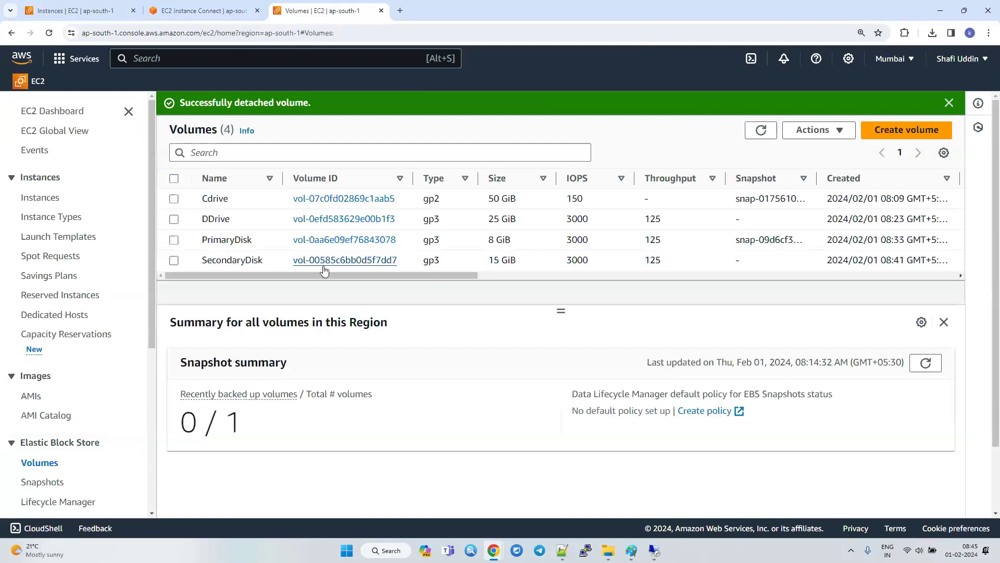
Refresh the volumes list and check SecondaryDisk's volume state and attached resources.
{"action": "left_click", "coordinate": [174, 260]}
{"action": "left_click_drag", "start_coordinate": [246, 278], "coordinate": [463, 277]}
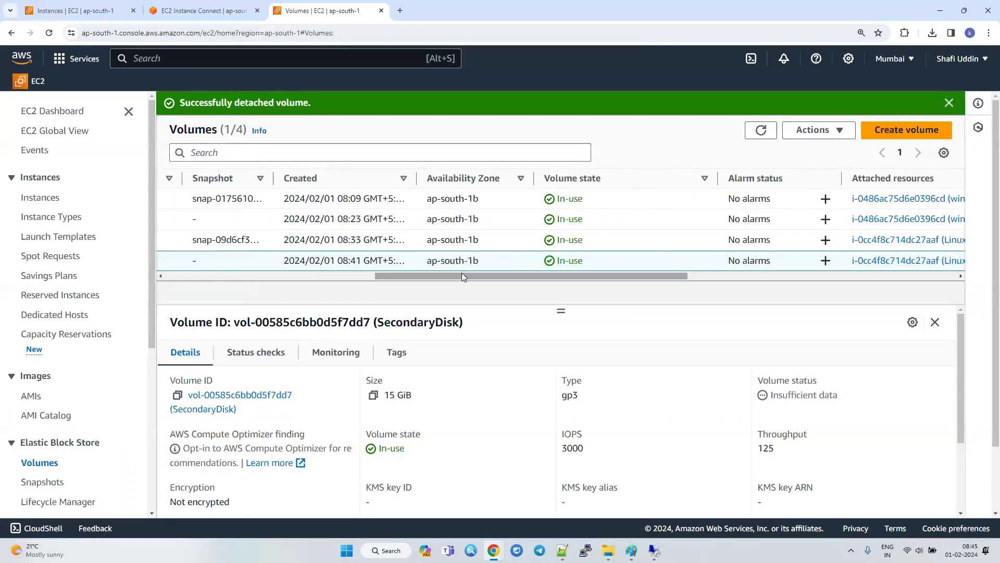
{"action": "left_click", "coordinate": [761, 130]}
{"action": "left_click_drag", "start_coordinate": [531, 282], "coordinate": [252, 286]}
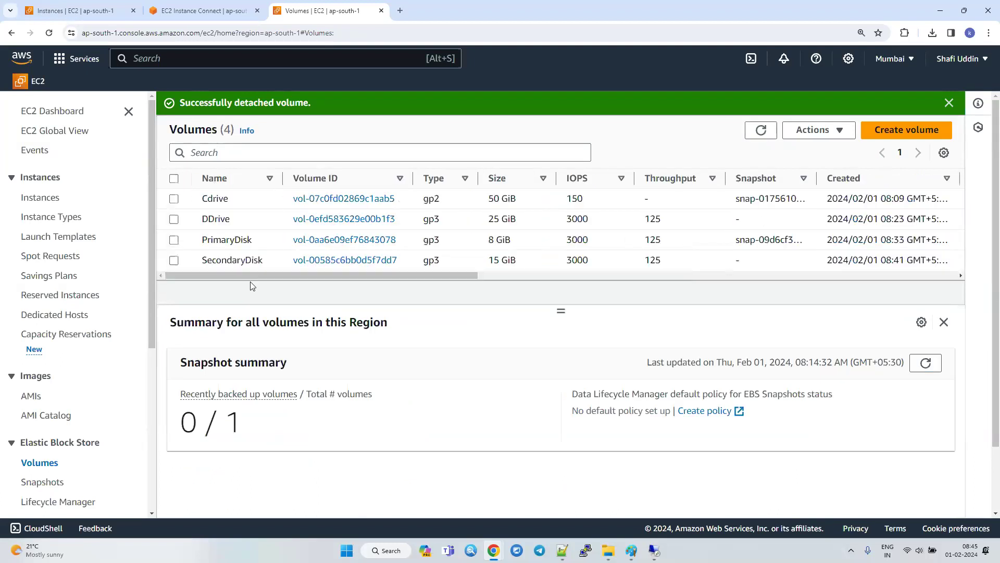
{"action": "left_click", "coordinate": [214, 256]}
{"action": "left_click", "coordinate": [761, 129]}
{"action": "left_click", "coordinate": [184, 267]}
{"action": "left_click_drag", "start_coordinate": [286, 278], "coordinate": [510, 266]}
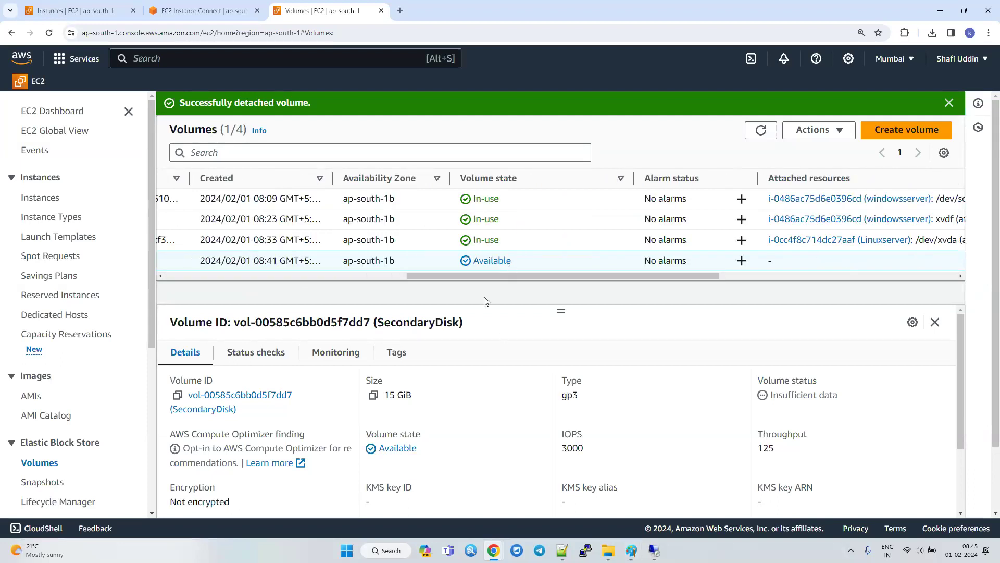
Delete the SecondaryDisk volume from the EC2 volumes list and confirm the deletion.
{"action": "left_click_drag", "start_coordinate": [480, 276], "coordinate": [189, 277]}
{"action": "left_click", "coordinate": [816, 130]}
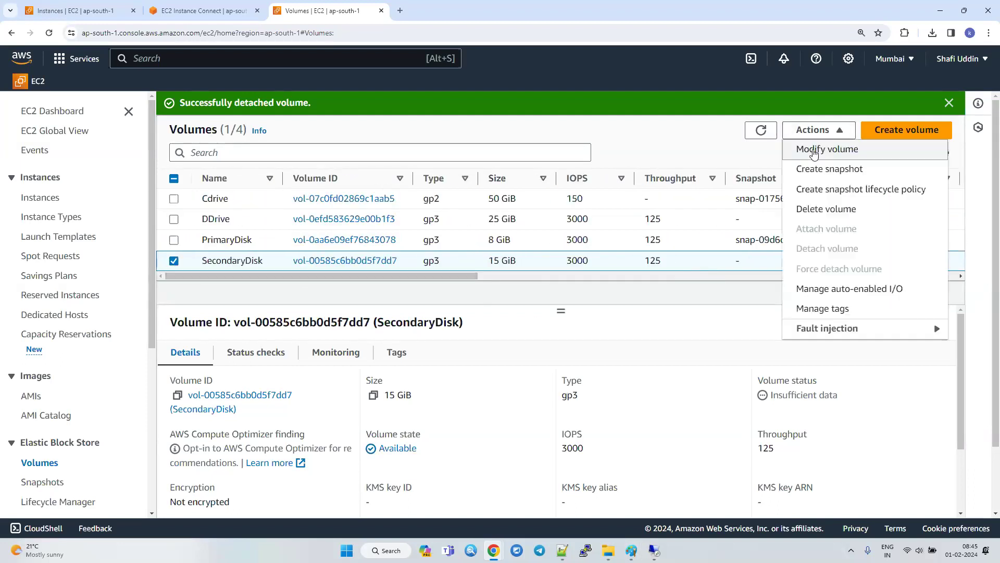
{"action": "left_click", "coordinate": [822, 213]}
{"action": "left_click", "coordinate": [728, 373]}
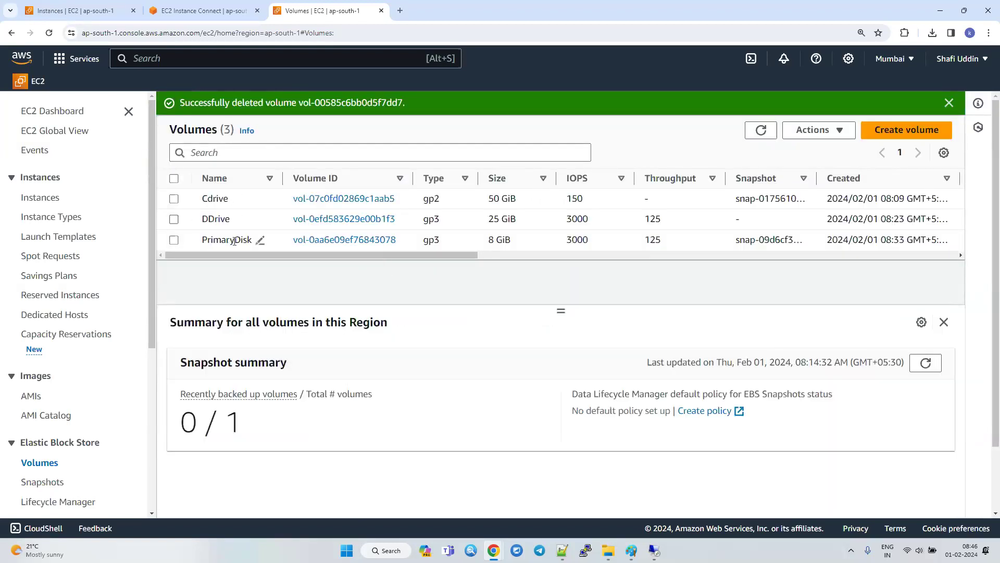
{"action": "left_click", "coordinate": [83, 11]}
{"action": "left_click", "coordinate": [174, 156]}
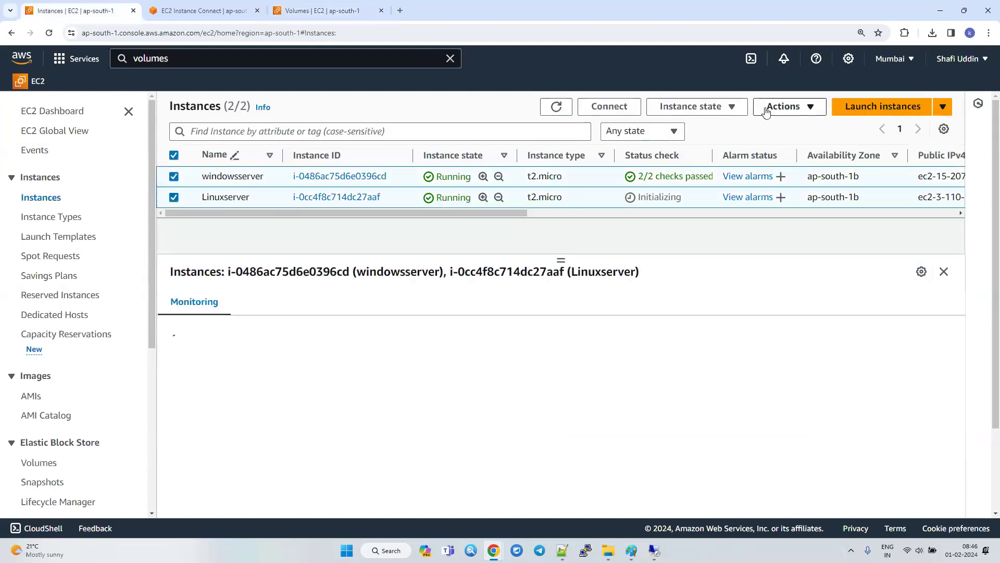
{"action": "left_click", "coordinate": [784, 106]}
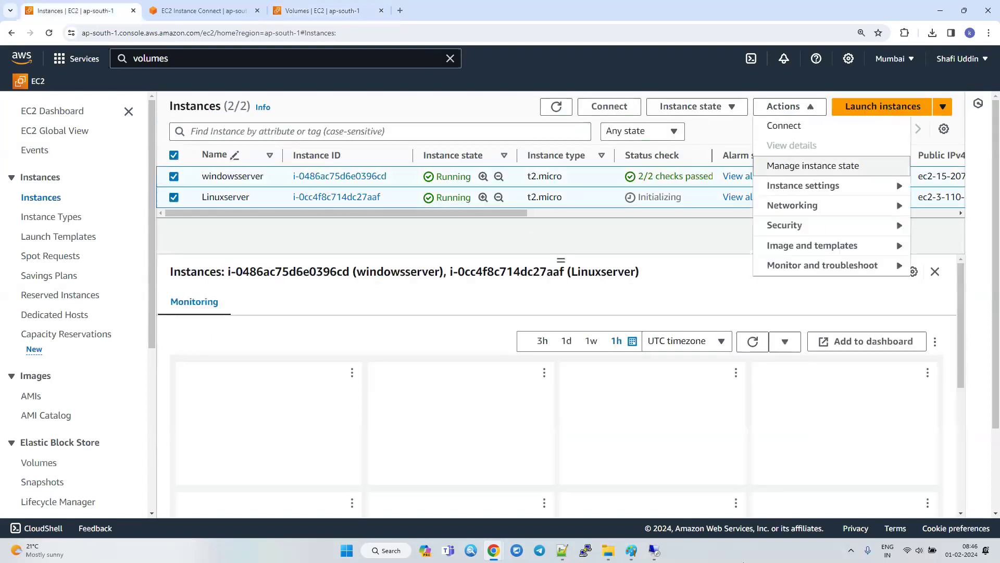
Switch to the Windows server's remote desktop session and take the 25 GB Disk 1 offline in Disk Management.
{"action": "left_click", "coordinate": [654, 551]}
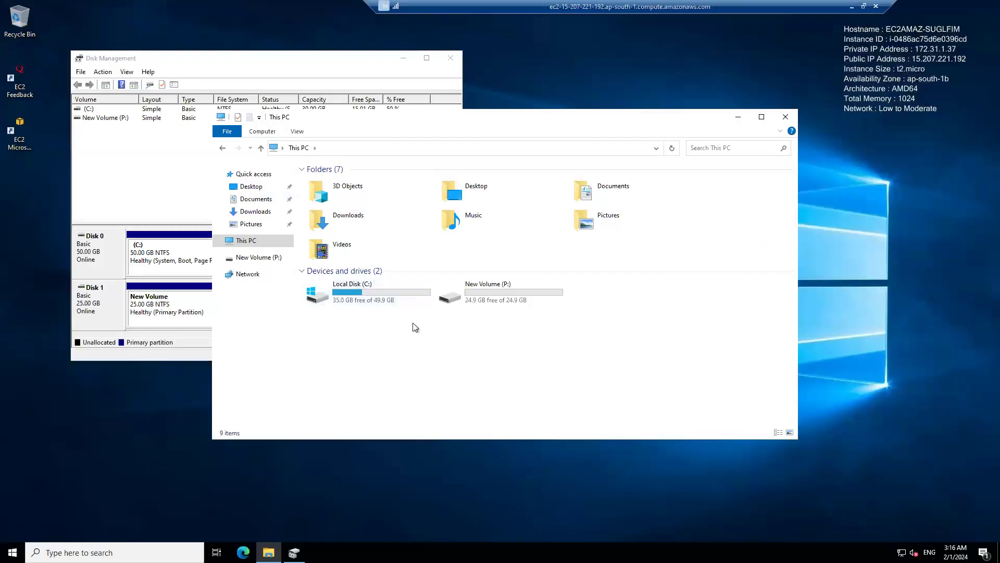
{"action": "left_click", "coordinate": [160, 360]}
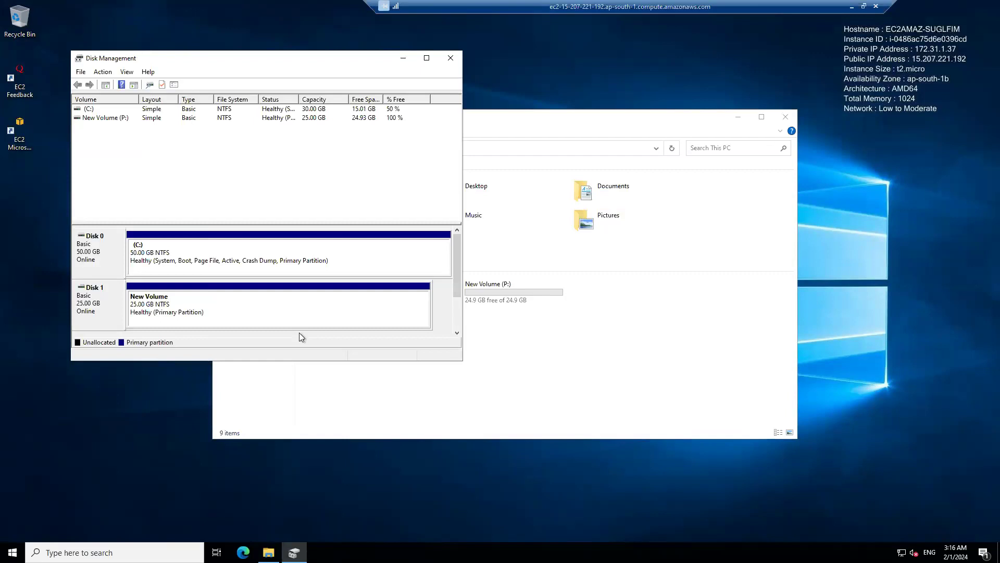
{"action": "left_click", "coordinate": [263, 313]}
{"action": "right_click", "coordinate": [264, 313]}
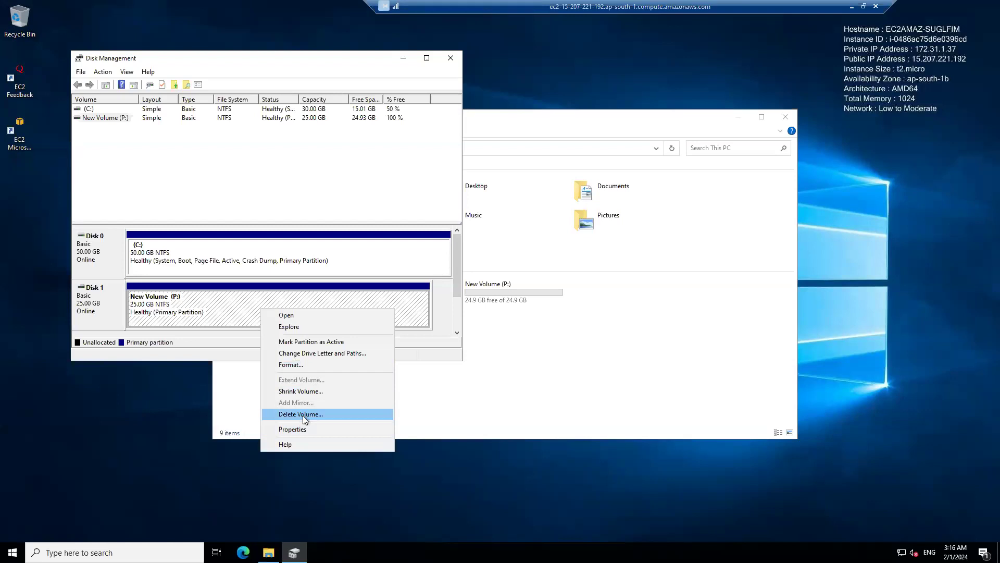
{"action": "right_click", "coordinate": [86, 312]}
{"action": "left_click", "coordinate": [114, 395]}
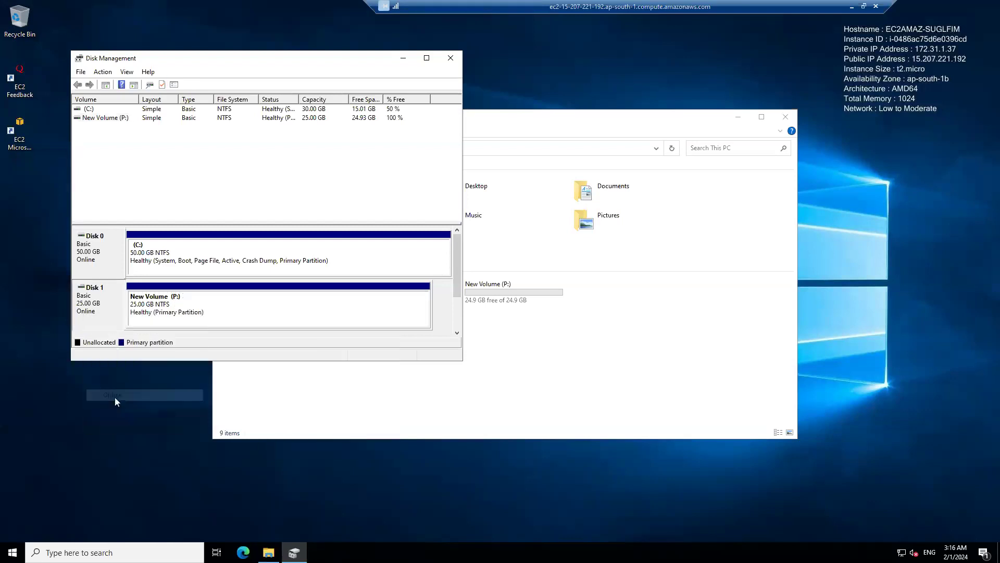
{"action": "mouse_move", "coordinate": [102, 313]}
Check which commands Disk Management offers for Disk 1 and its partition.
{"action": "left_click", "coordinate": [244, 312]}
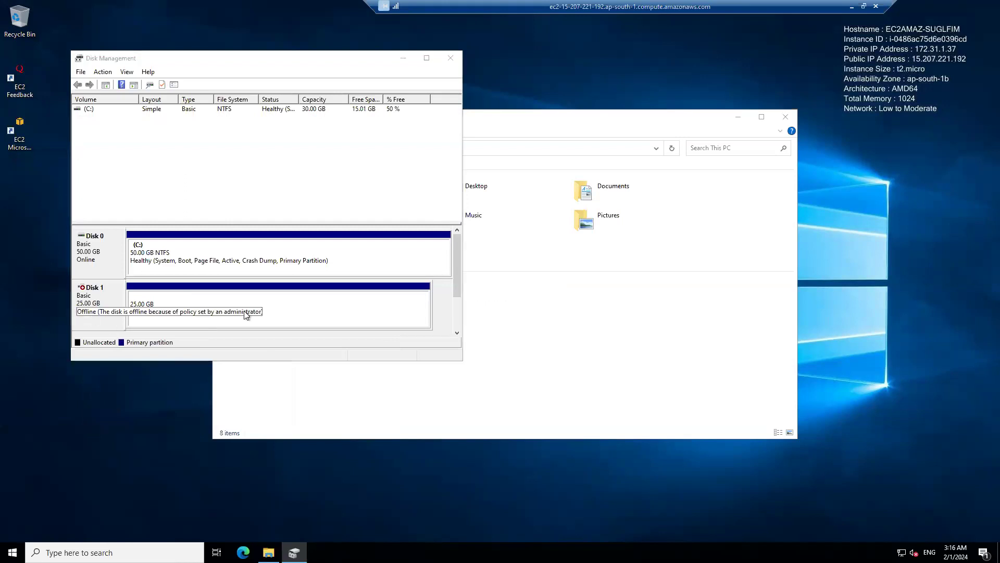
{"action": "left_click", "coordinate": [246, 313]}
{"action": "right_click", "coordinate": [303, 312]}
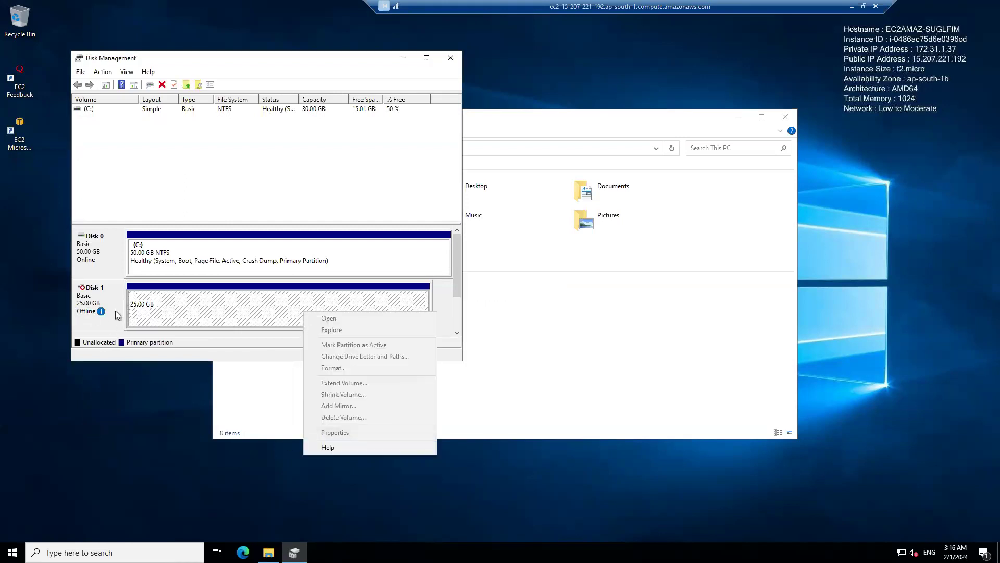
{"action": "left_click", "coordinate": [87, 315]}
{"action": "right_click", "coordinate": [87, 311]}
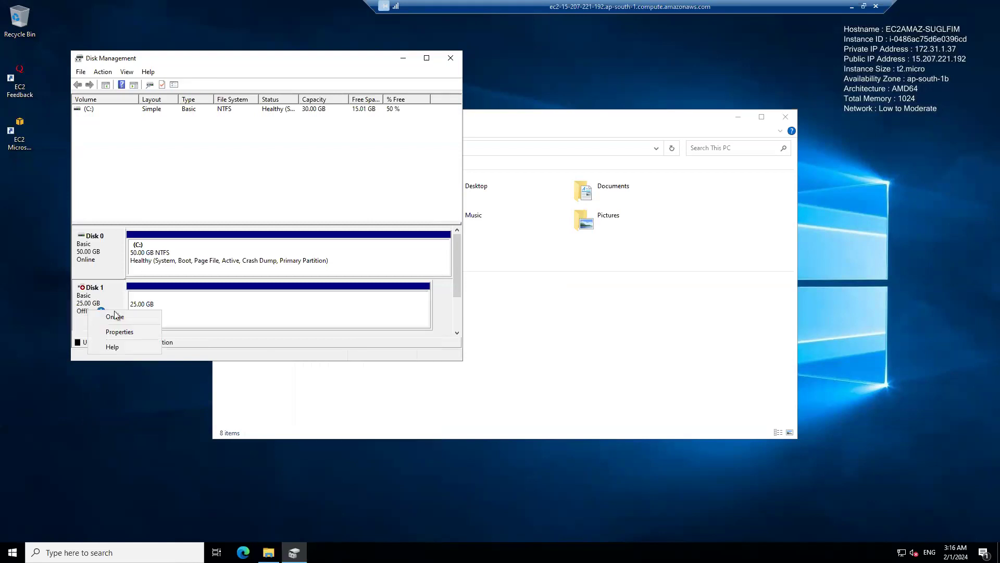
{"action": "left_click", "coordinate": [246, 310]}
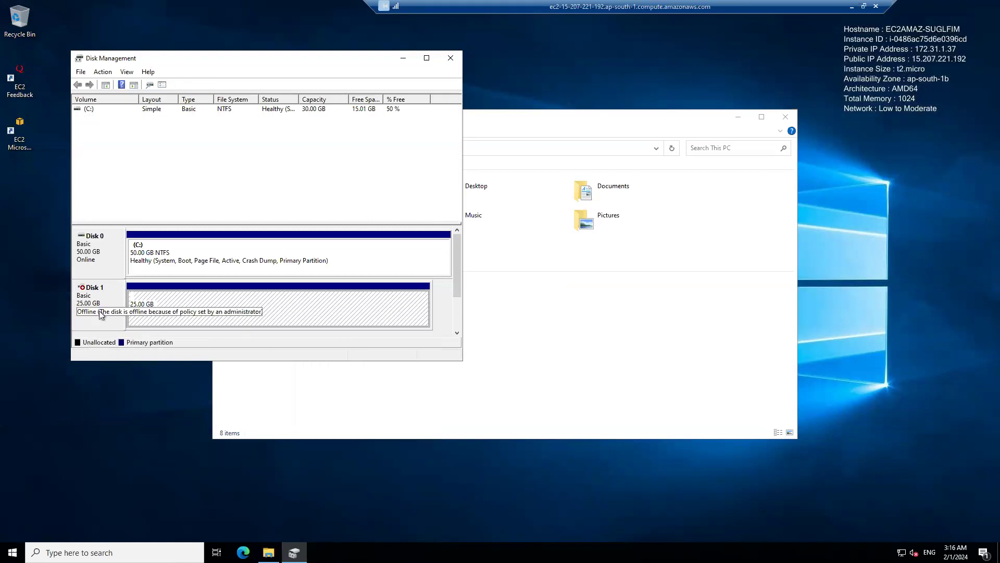
{"action": "right_click", "coordinate": [248, 312]}
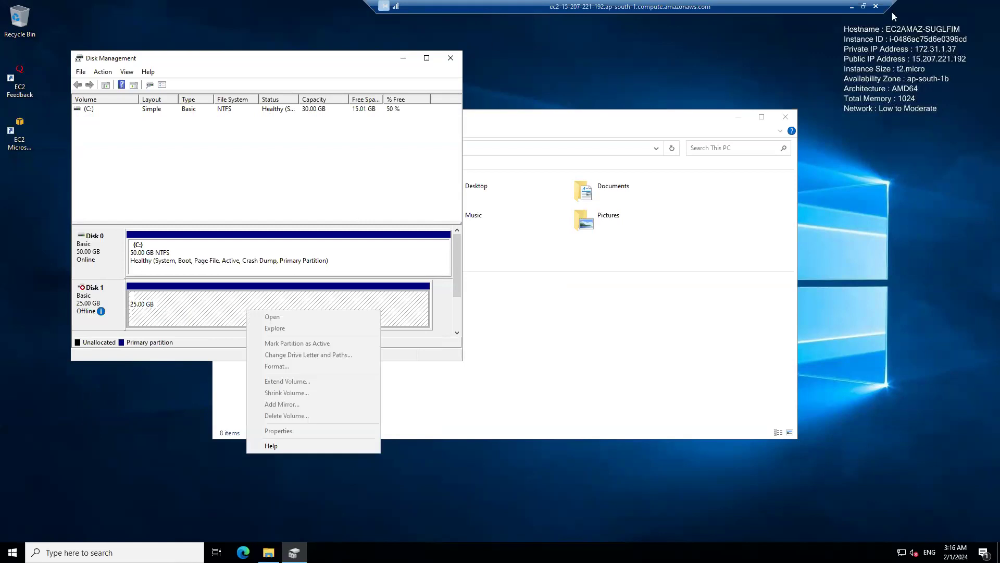
Return to the EC2 instances list in the browser, refresh the instances' status and clear the selection.
{"action": "left_click", "coordinate": [852, 6]}
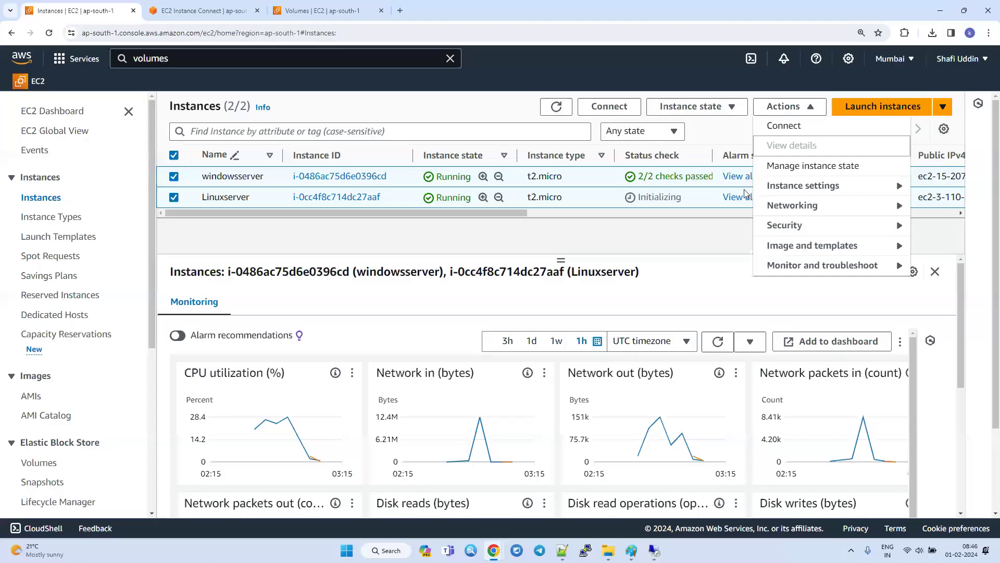
{"action": "left_click", "coordinate": [556, 106]}
{"action": "left_click", "coordinate": [174, 177]}
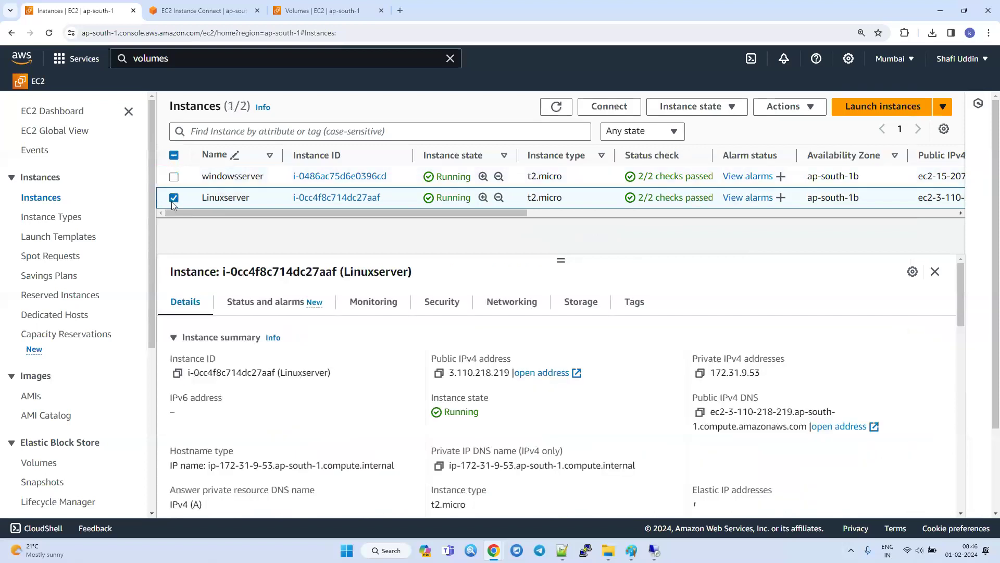
{"action": "left_click", "coordinate": [174, 201]}
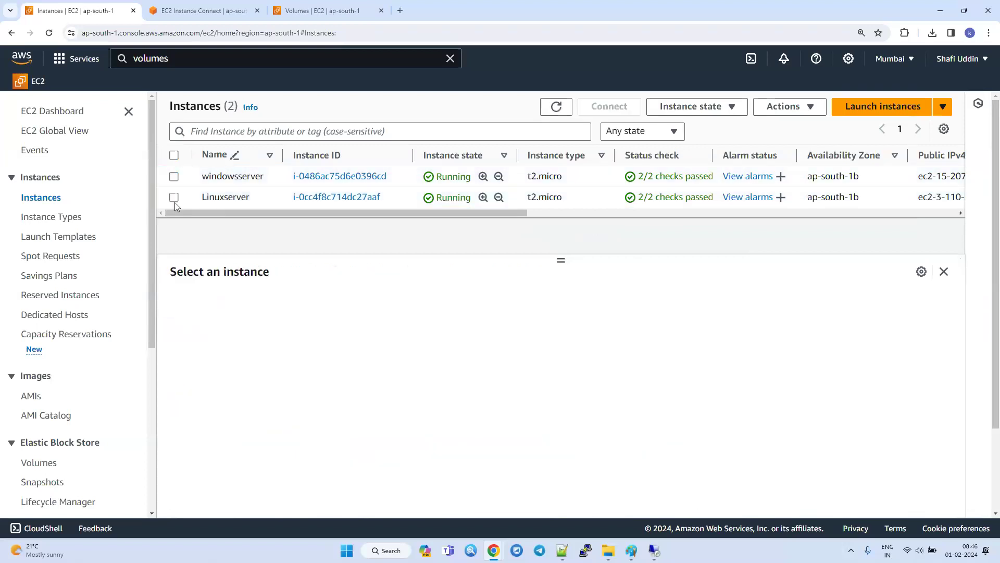
{"action": "left_click", "coordinate": [239, 15]}
Detach the DDrive volume in the EC2 volumes list and confirm.
{"action": "left_click", "coordinate": [326, 12]}
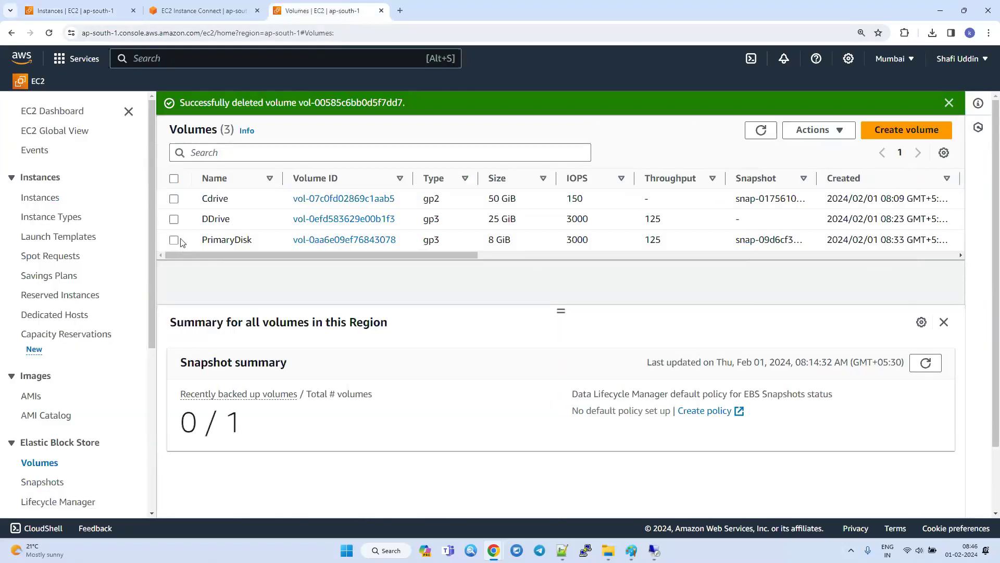
{"action": "left_click", "coordinate": [174, 219]}
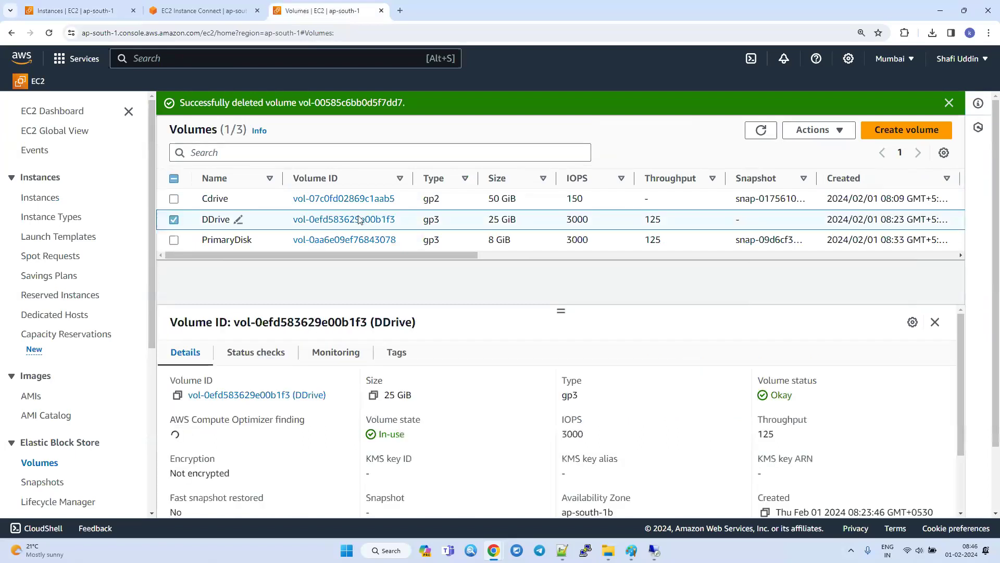
{"action": "left_click", "coordinate": [817, 129]}
{"action": "left_click", "coordinate": [825, 249]}
{"action": "left_click", "coordinate": [730, 366]}
Refresh the volumes list repeatedly and check DDrive's volume state and details.
{"action": "left_click", "coordinate": [761, 132]}
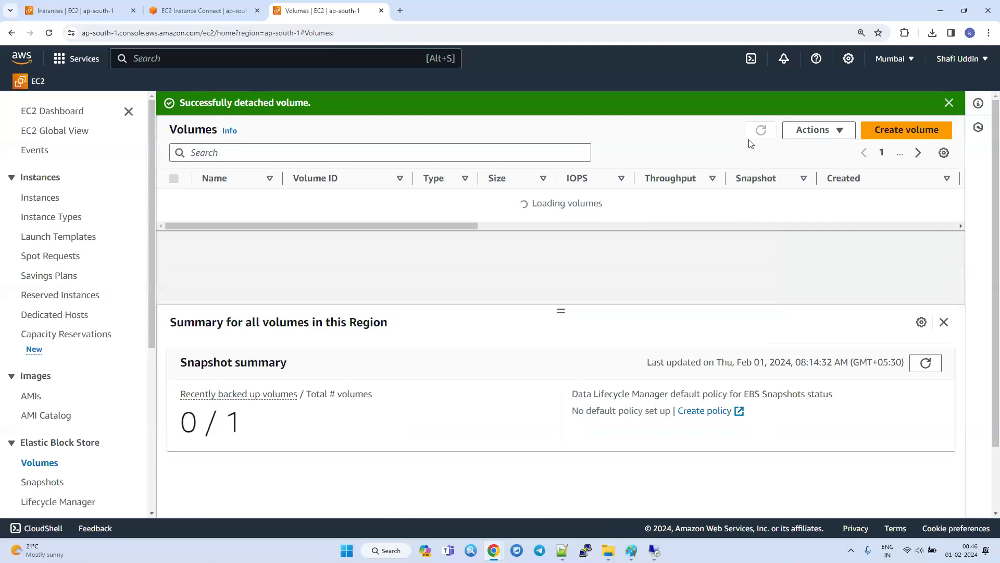
{"action": "left_click_drag", "start_coordinate": [380, 255], "coordinate": [494, 255]}
{"action": "left_click", "coordinate": [760, 130]}
{"action": "left_click", "coordinate": [761, 130]}
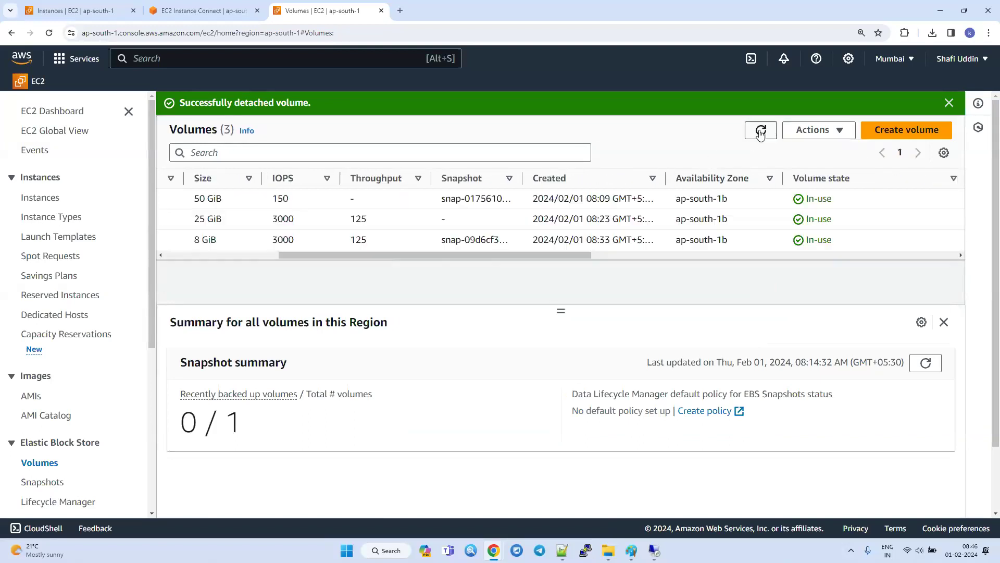
{"action": "left_click", "coordinate": [760, 132]}
{"action": "left_click_drag", "start_coordinate": [383, 254], "coordinate": [190, 249]}
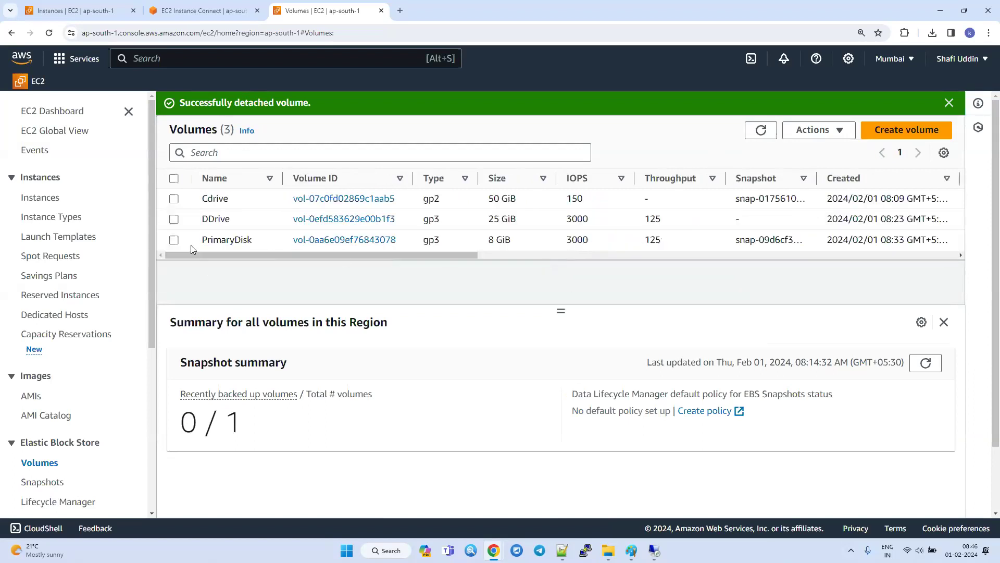
{"action": "left_click", "coordinate": [174, 219]}
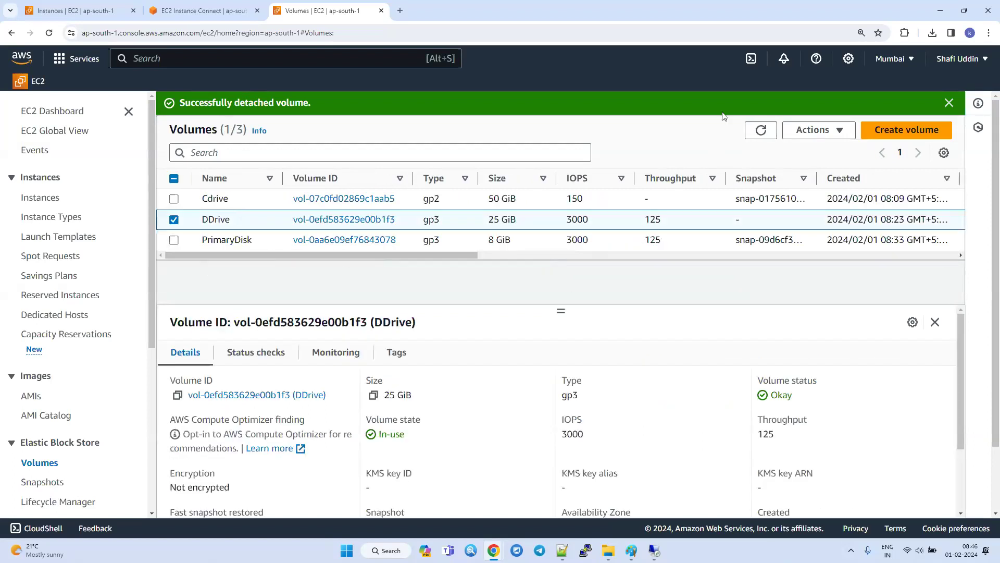
{"action": "left_click", "coordinate": [761, 131]}
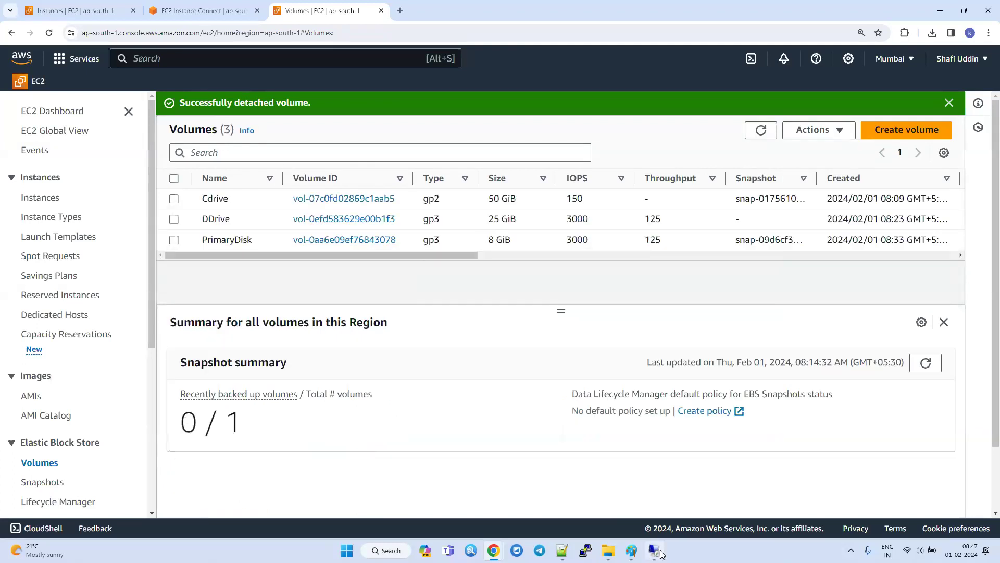
Switch to the Paint diagram, mark volume Ddrive with a short line and draw a rectangle about 131 × 85 px in ap-south-1a.
{"action": "mouse_move", "coordinate": [631, 550]}
{"action": "left_click", "coordinate": [677, 509]}
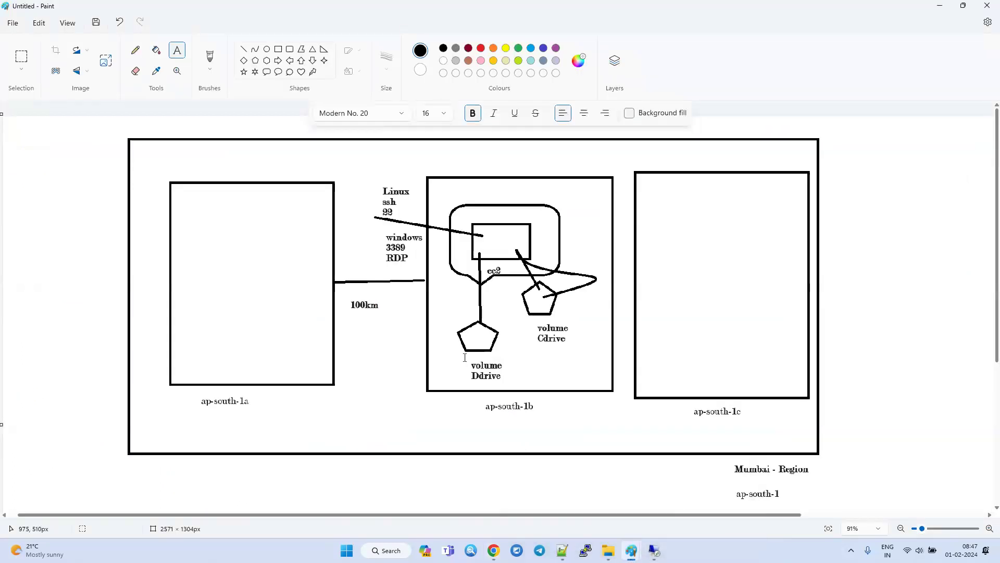
{"action": "left_click", "coordinate": [244, 49]}
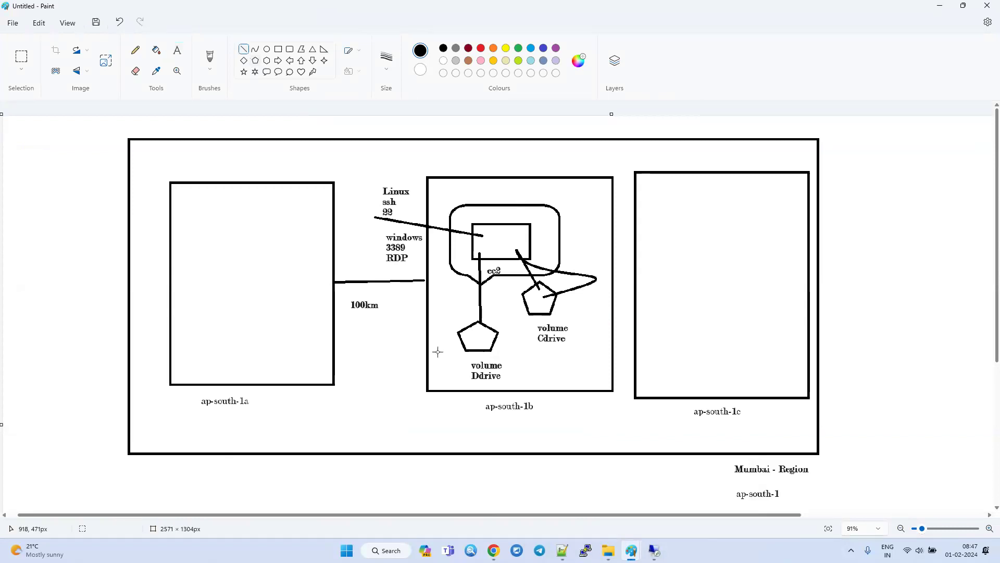
{"action": "left_click_drag", "start_coordinate": [470, 338], "coordinate": [482, 342]}
{"action": "left_click", "coordinate": [279, 50]}
{"action": "left_click_drag", "start_coordinate": [269, 241], "coordinate": [206, 282]}
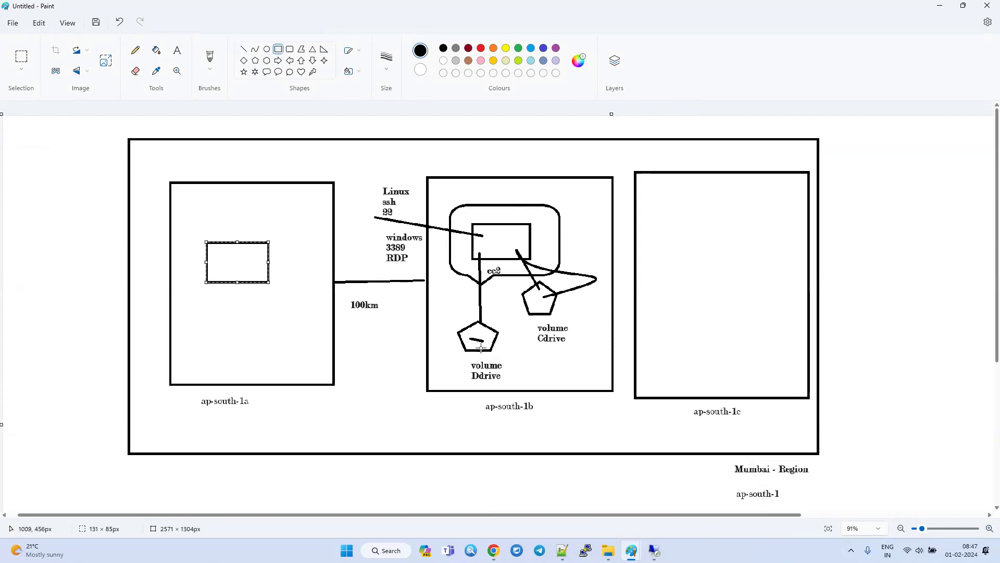
Cross out the line between ec2 and volume Ddrive, and try linking Ddrive to the rectangle in ap-south-1a.
{"action": "left_click_drag", "start_coordinate": [477, 340], "coordinate": [295, 307]}
{"action": "key", "text": "ctrl+z"}
{"action": "left_click", "coordinate": [244, 49]}
{"action": "left_click_drag", "start_coordinate": [464, 297], "coordinate": [502, 310]}
{"action": "mouse_move", "coordinate": [493, 290]}
{"action": "left_mouse_down"}
{"action": "mouse_move", "coordinate": [468, 309]}
{"action": "mouse_move", "coordinate": [258, 281]}
{"action": "left_mouse_up"}
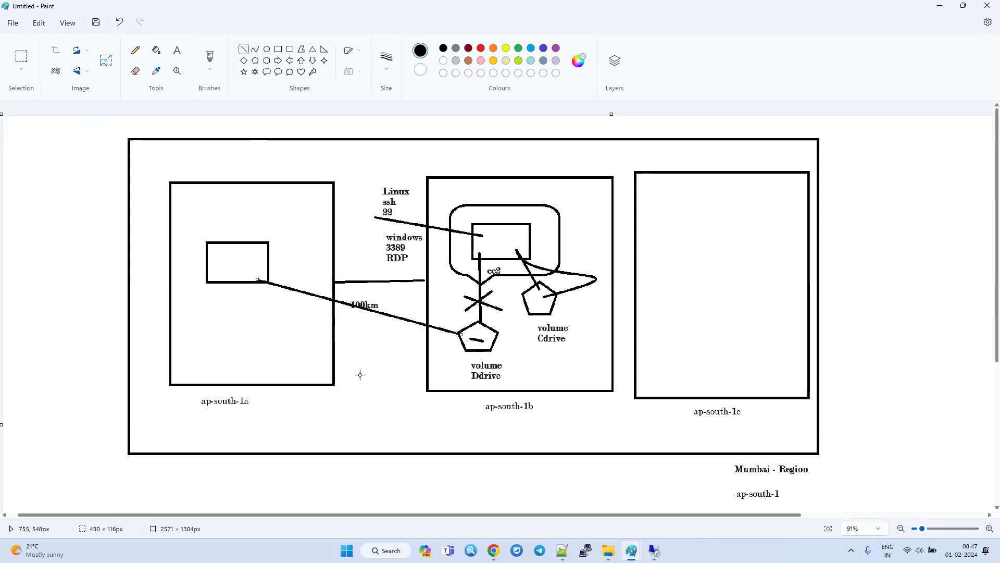
{"action": "key", "text": "ctrl+z"}
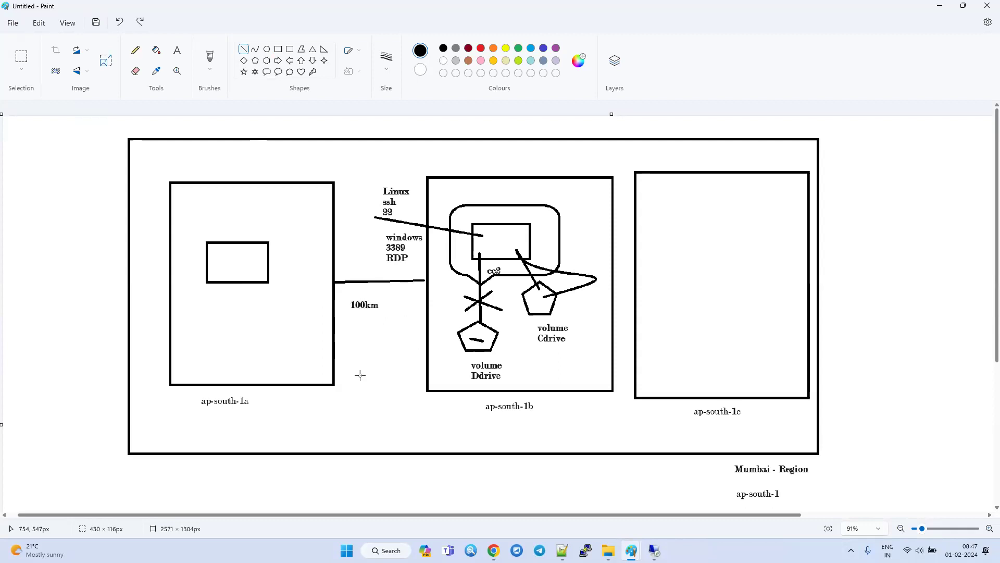
Return to the EC2 volumes list in the browser, refresh it and check the state of DDrive.
{"action": "left_click", "coordinate": [941, 6]}
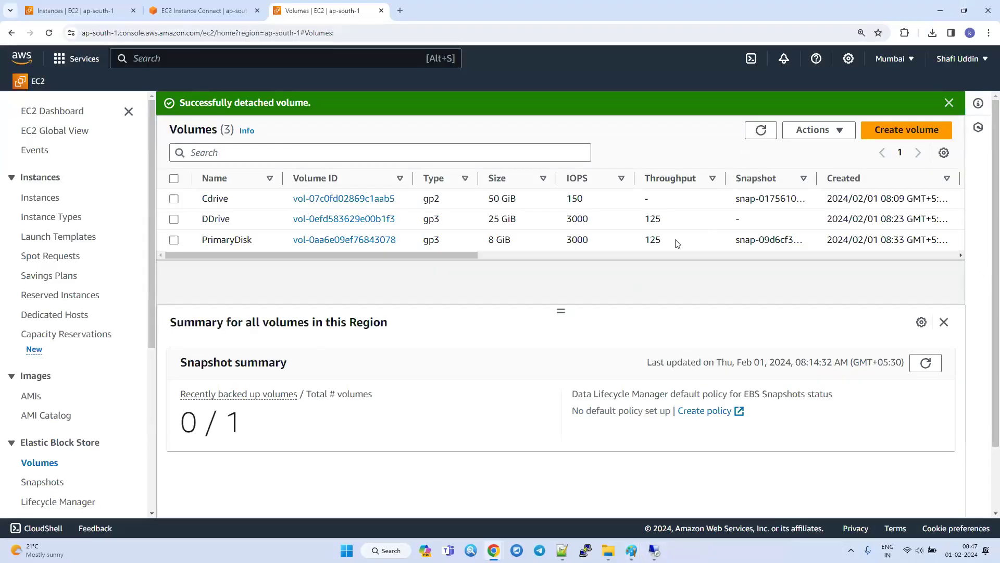
{"action": "left_click", "coordinate": [761, 129]}
{"action": "left_click_drag", "start_coordinate": [240, 260], "coordinate": [534, 240]}
{"action": "left_click_drag", "start_coordinate": [413, 257], "coordinate": [256, 258]}
Delete the DDrive volume from the EC2 volumes list and confirm the deletion.
{"action": "left_click", "coordinate": [174, 219]}
{"action": "left_click", "coordinate": [817, 130]}
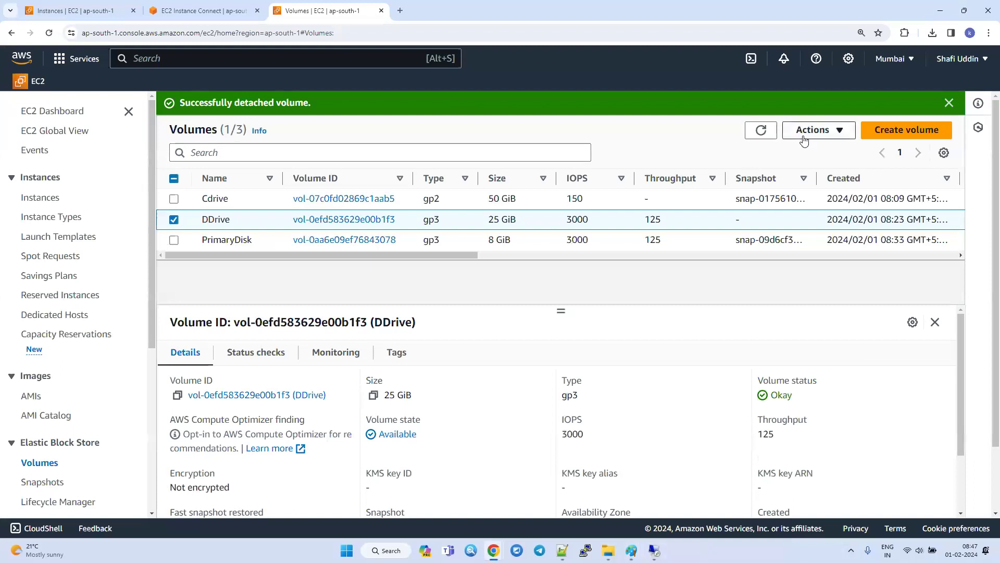
{"action": "left_click", "coordinate": [814, 218]}
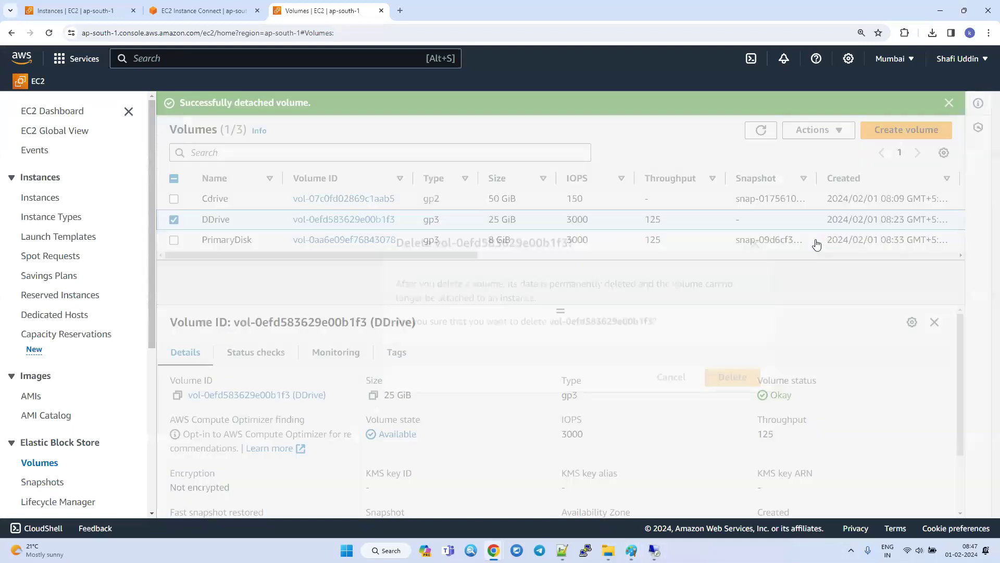
{"action": "left_click", "coordinate": [735, 371]}
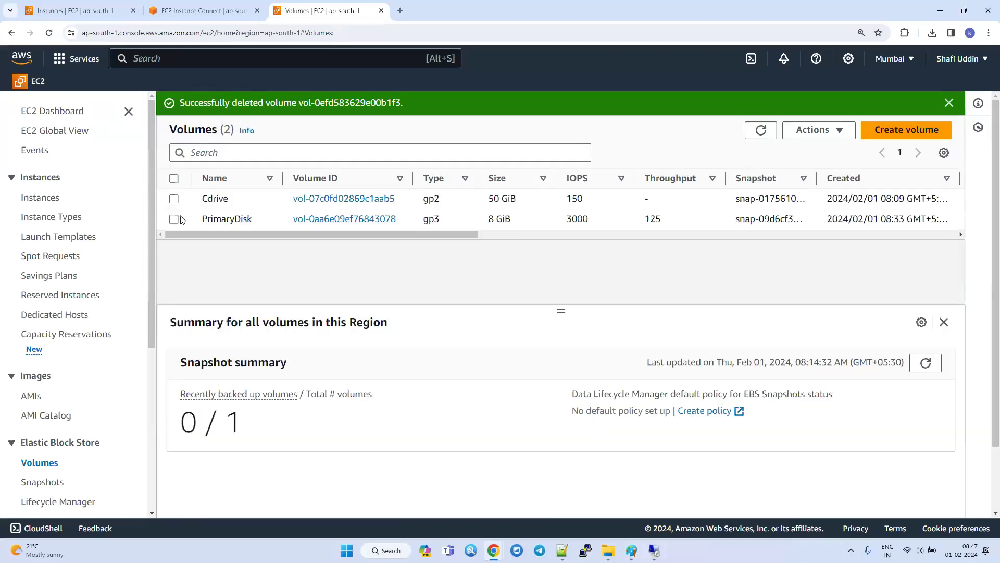
Start launching a new instance from the Instances page and expand its root volume's details in the advanced storage settings.
{"action": "left_click", "coordinate": [174, 178]}
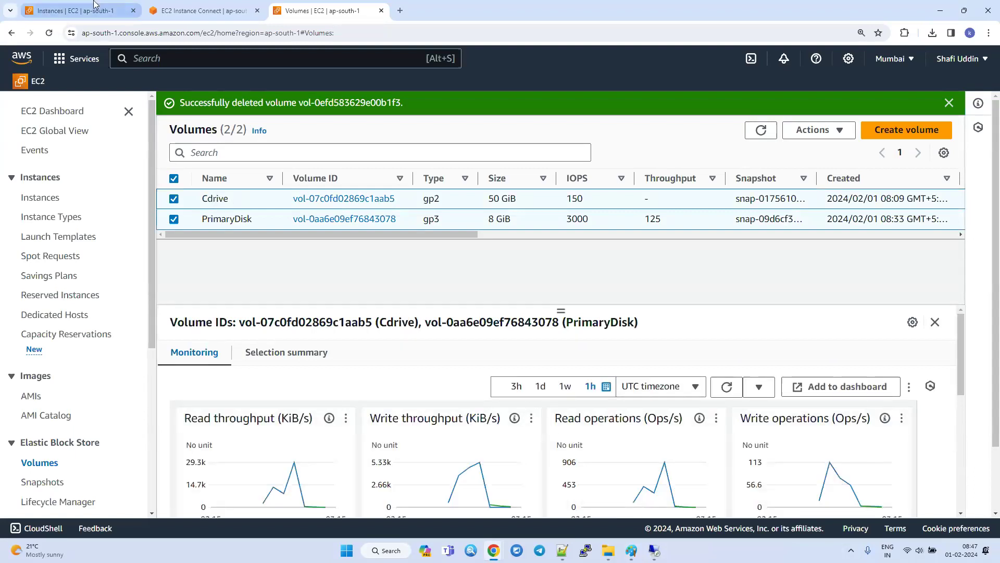
{"action": "left_click", "coordinate": [77, 11]}
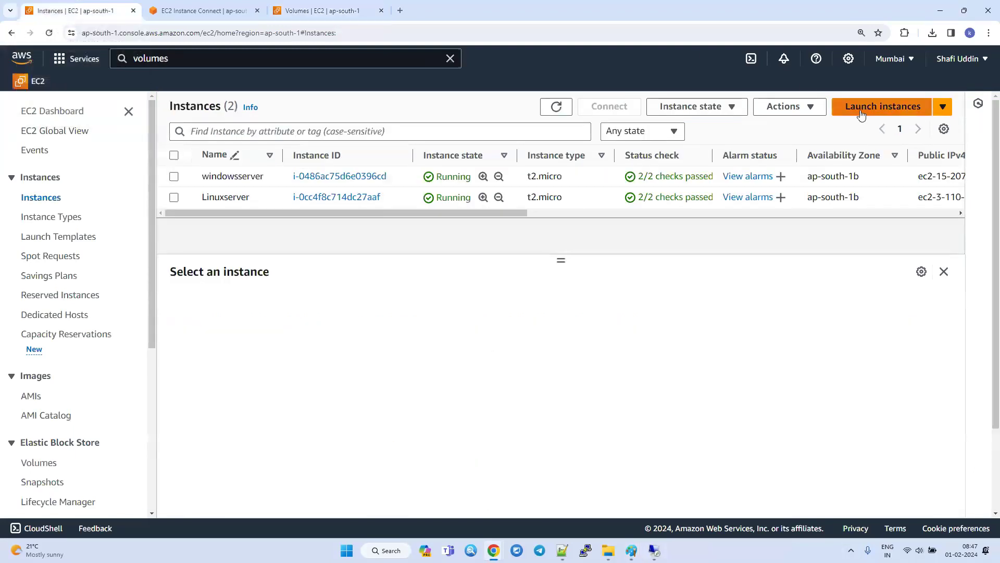
{"action": "left_click", "coordinate": [880, 106]}
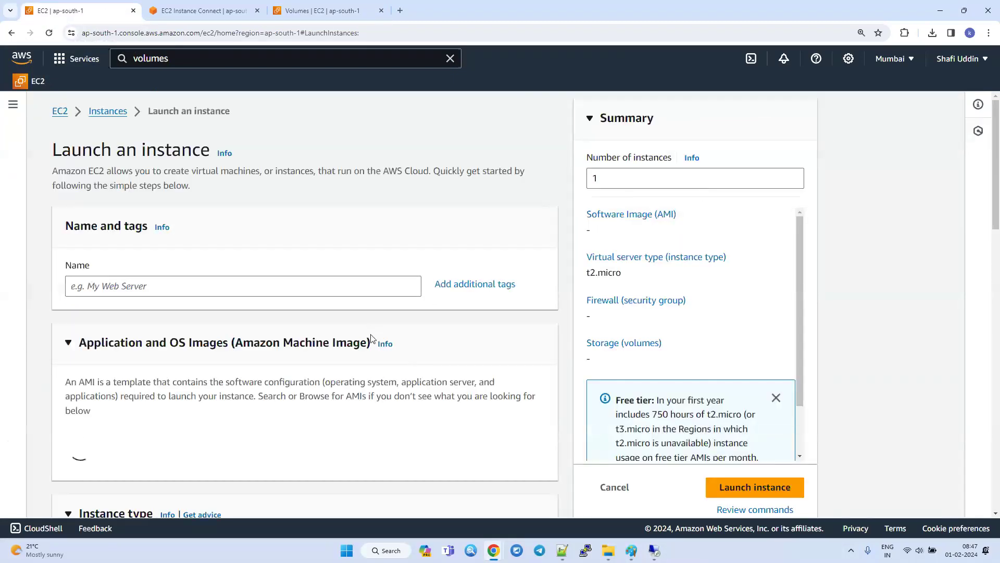
{"action": "scroll", "coordinate": [368, 331], "scroll_direction": "down", "scroll_amount": 10}
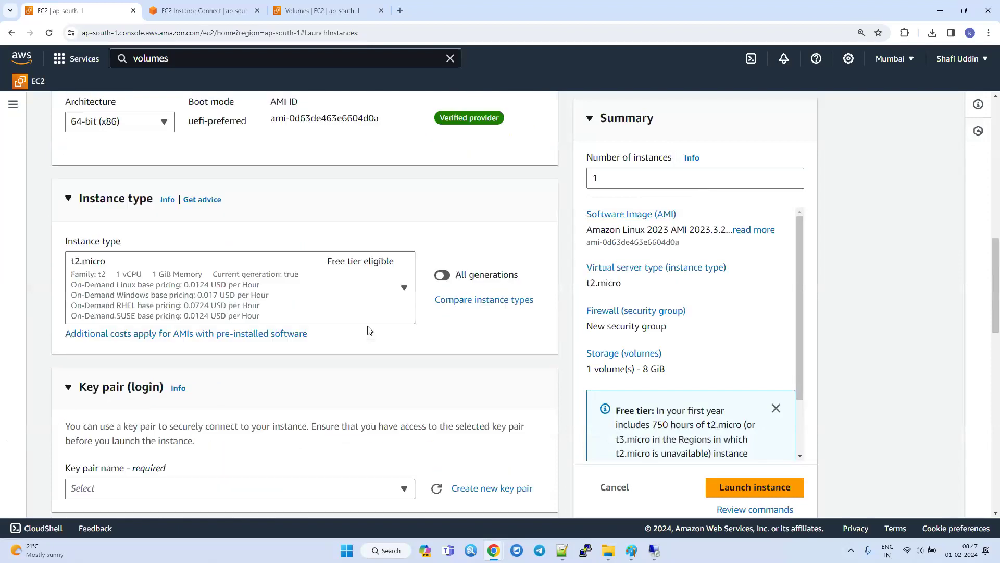
{"action": "scroll", "coordinate": [369, 330], "scroll_direction": "down", "scroll_amount": 4}
{"action": "scroll", "coordinate": [368, 331], "scroll_direction": "down", "scroll_amount": 12}
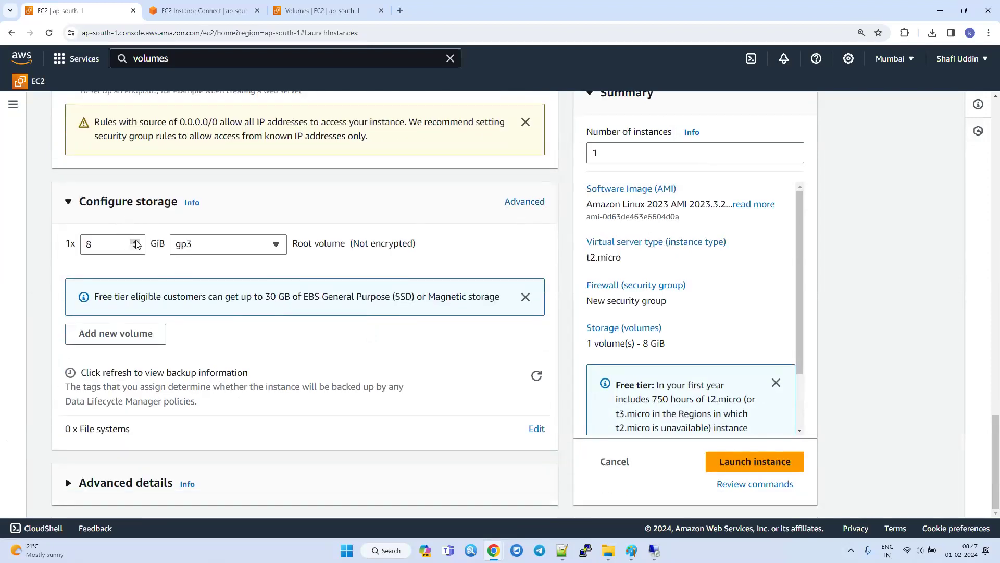
{"action": "left_click", "coordinate": [523, 203]}
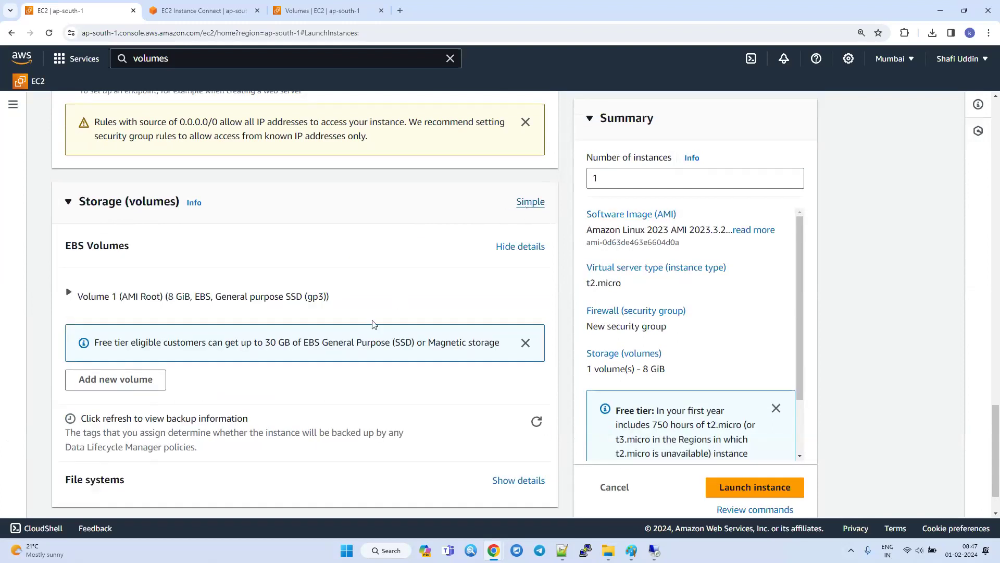
{"action": "left_click", "coordinate": [70, 296]}
{"action": "scroll", "coordinate": [307, 339], "scroll_direction": "down", "scroll_amount": 2}
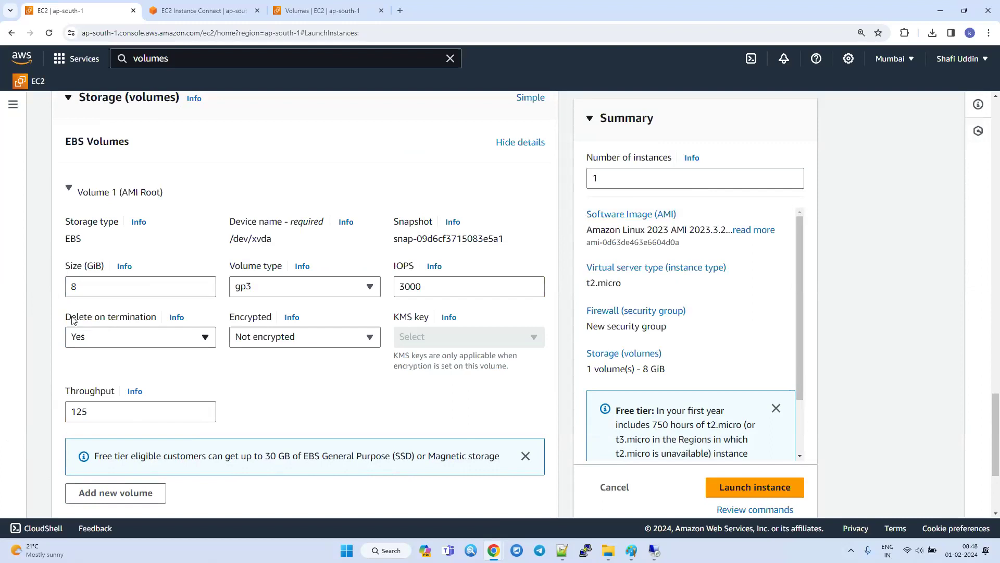
Examine the Delete on termination options of the root volume and cancel the instance launch.
{"action": "left_click_drag", "start_coordinate": [66, 316], "coordinate": [158, 315]}
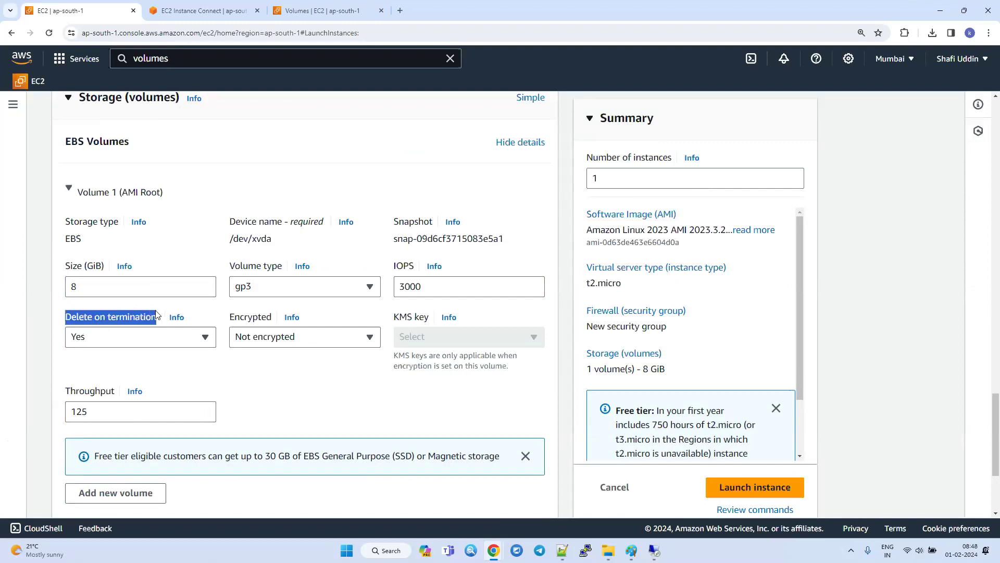
{"action": "left_click", "coordinate": [118, 338]}
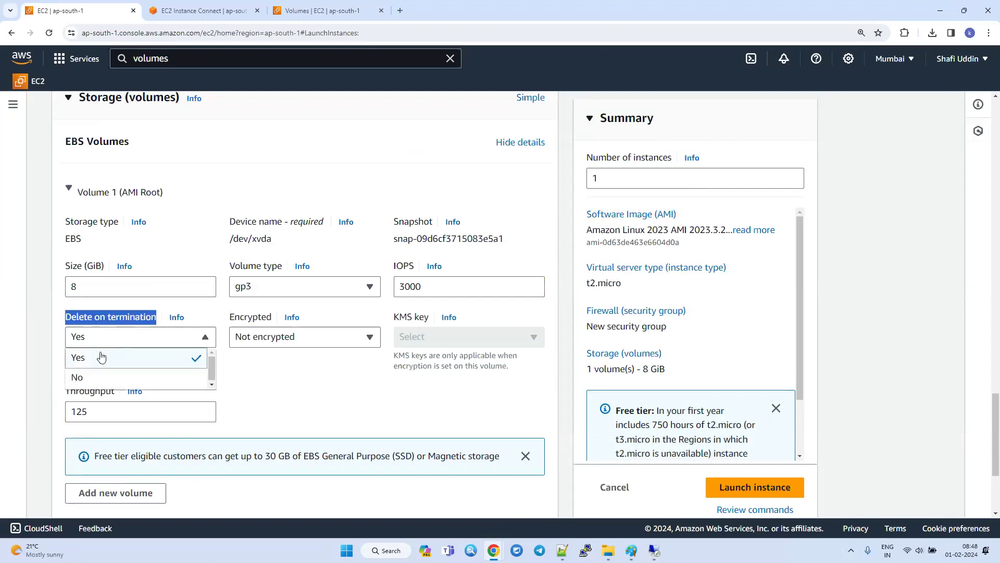
{"action": "left_click", "coordinate": [615, 487]}
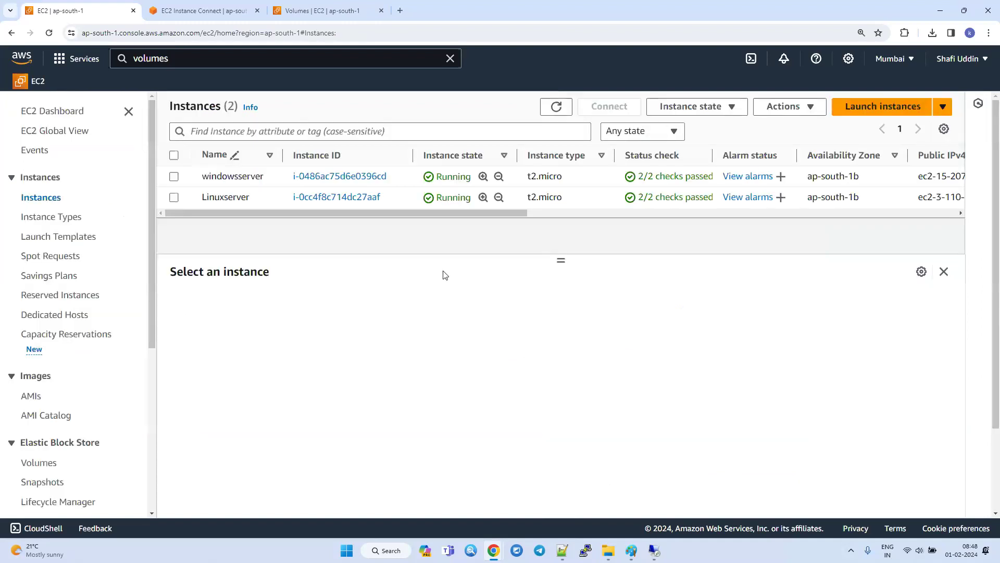
Terminate both the windowsserver and Linuxserver instances and confirm the termination.
{"action": "left_click", "coordinate": [174, 155]}
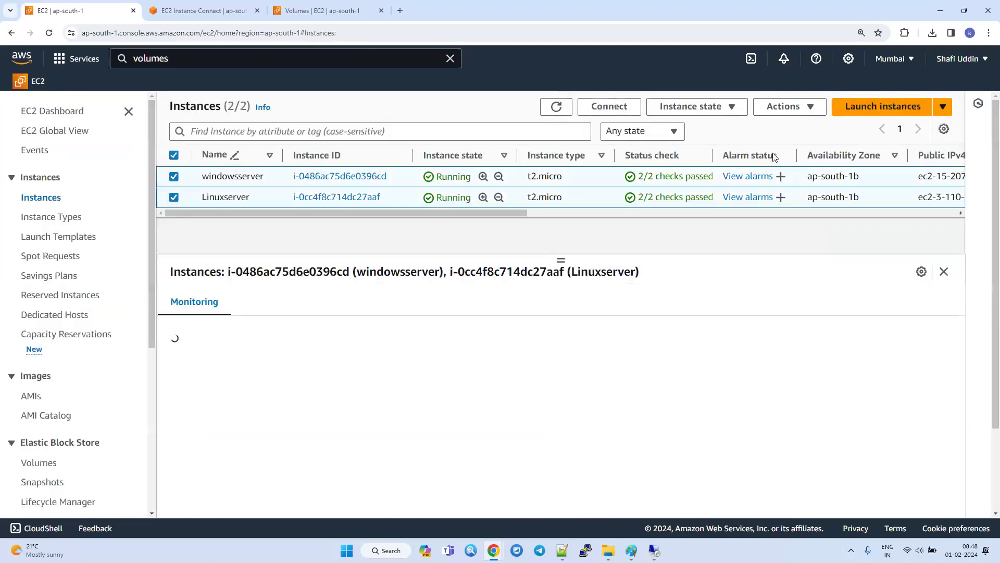
{"action": "left_click", "coordinate": [691, 107]}
{"action": "left_click", "coordinate": [698, 205]}
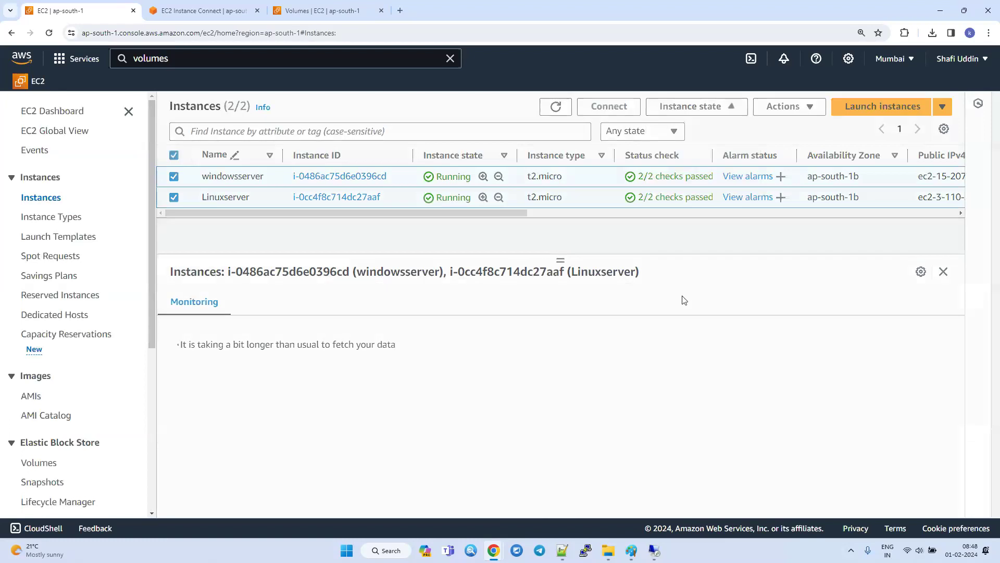
{"action": "left_click", "coordinate": [795, 412]}
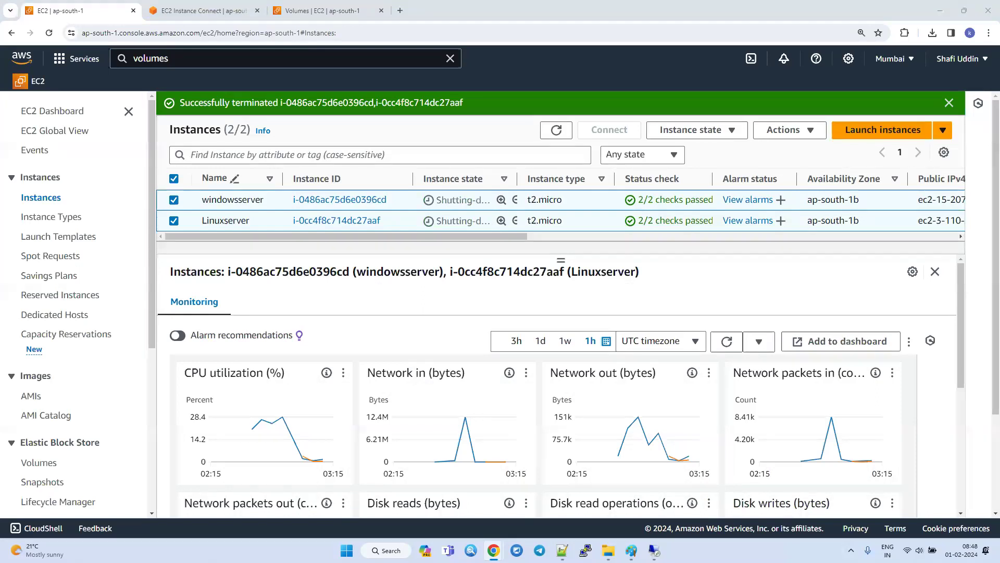
Switch to the Notepad++ notes, dismiss the Remote Desktop message and add the heading "Instance Types:" after a blank line below "df -h".
{"action": "key", "text": "alt+Tab"}
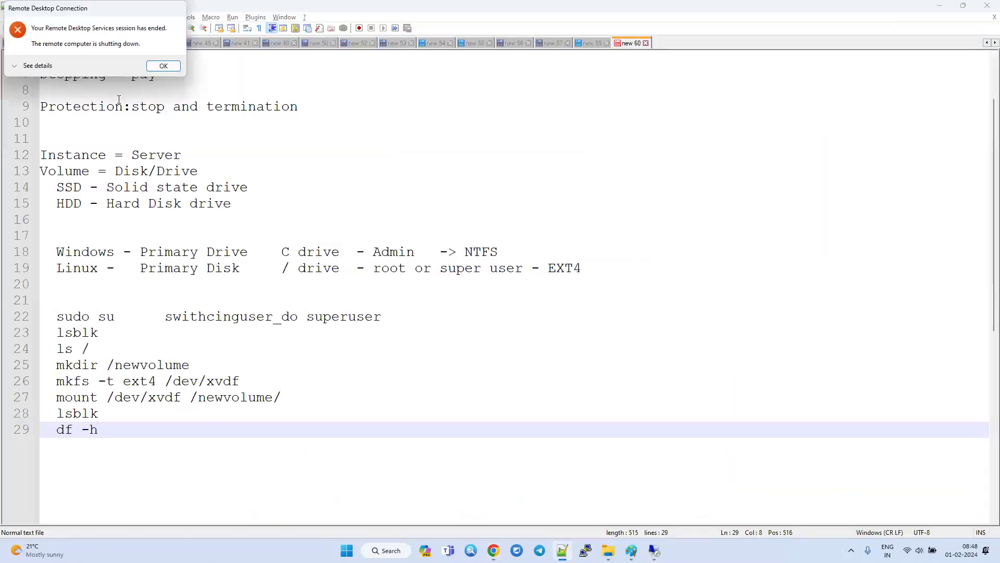
{"action": "left_click", "coordinate": [163, 66]}
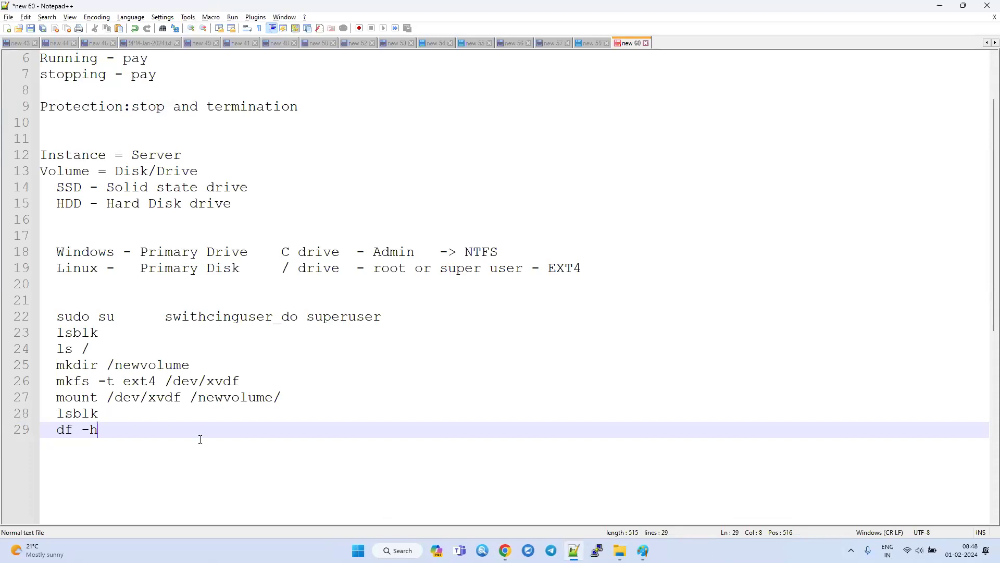
{"action": "key", "text": "Return"}
{"action": "key", "text": "Return"}
{"action": "type", "text": "In"}
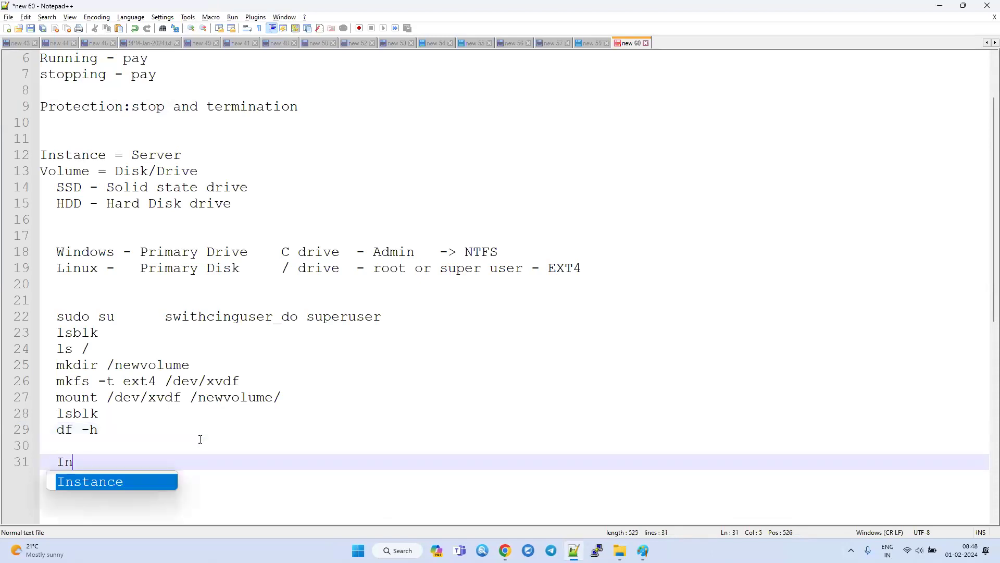
{"action": "type", "text": "stance "}
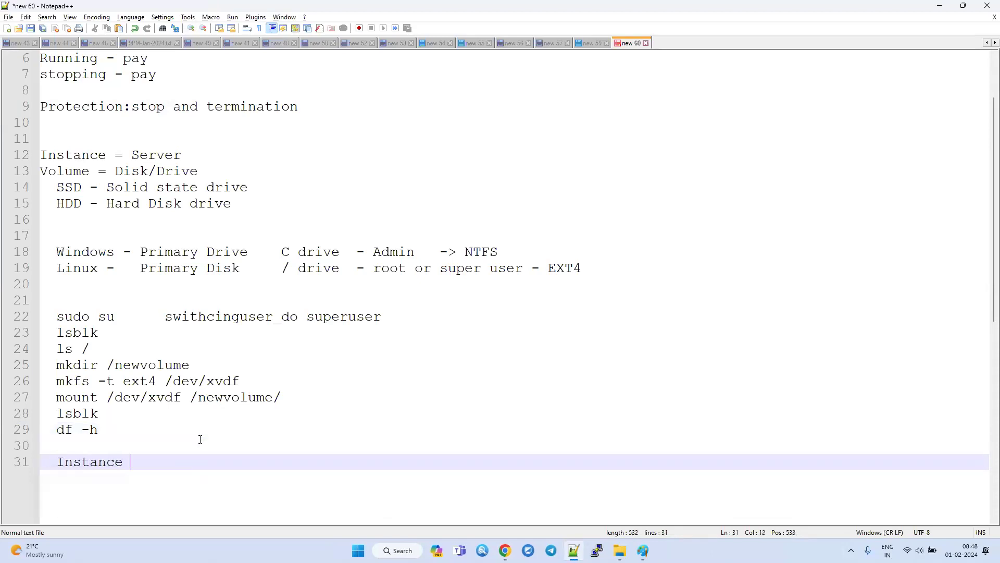
{"action": "type", "text": "Types:"}
{"action": "key", "text": "Return"}
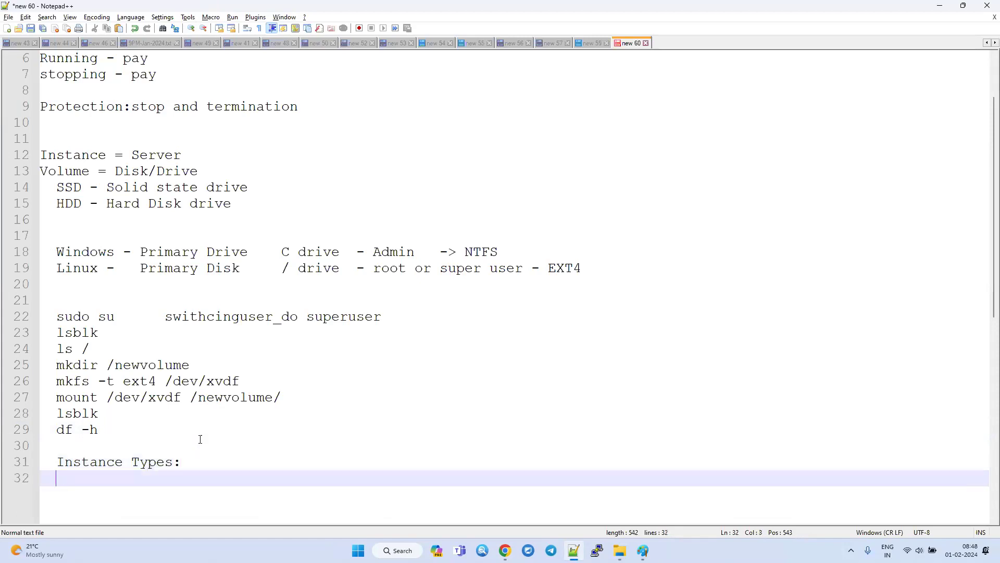
List OnDemand, Reserved and Spot on separate lines under the Instance Types heading.
{"action": "type", "text": "OnDemand"}
{"action": "key", "text": "Return"}
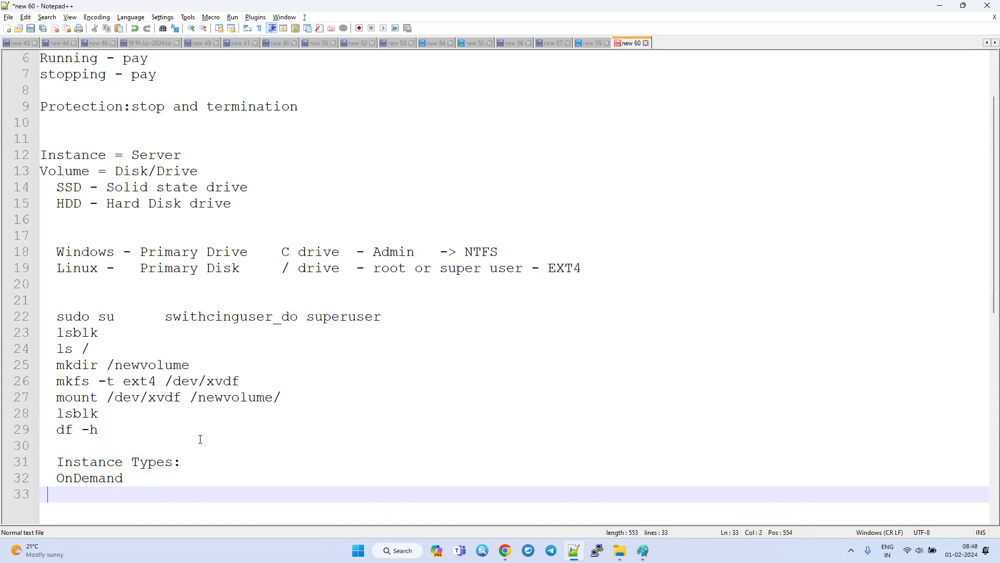
{"action": "key", "text": "BackSpace"}
{"action": "type", "text": "-"}
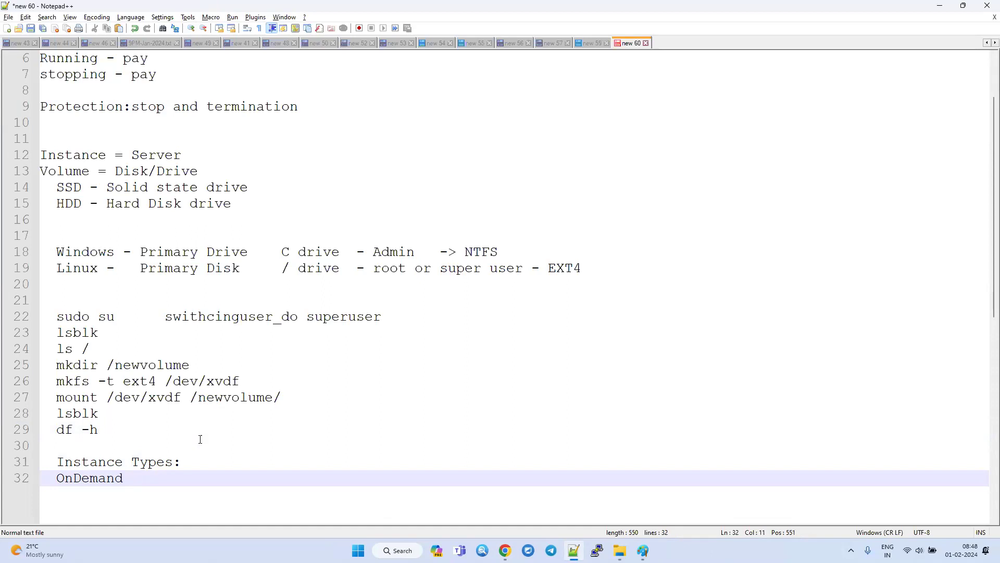
{"action": "key", "text": "Return"}
{"action": "type", "text": "R"}
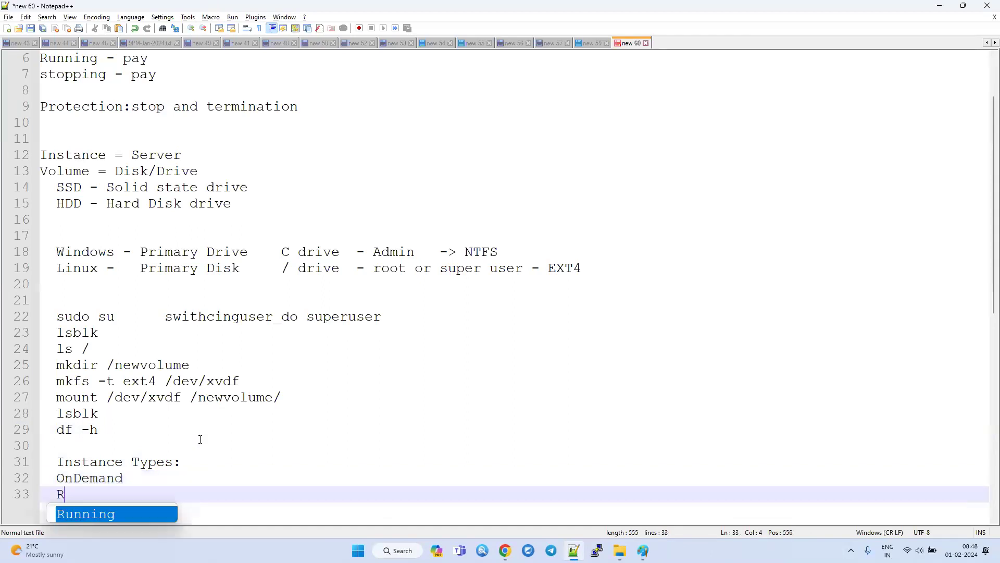
{"action": "type", "text": "eserved"}
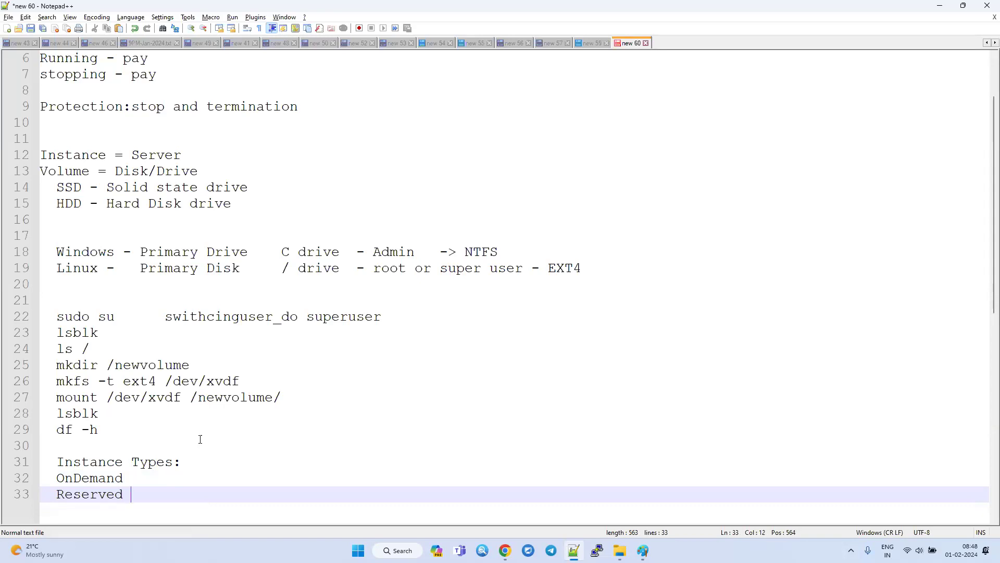
{"action": "scroll", "coordinate": [374, 492], "scroll_direction": "down", "scroll_amount": 2}
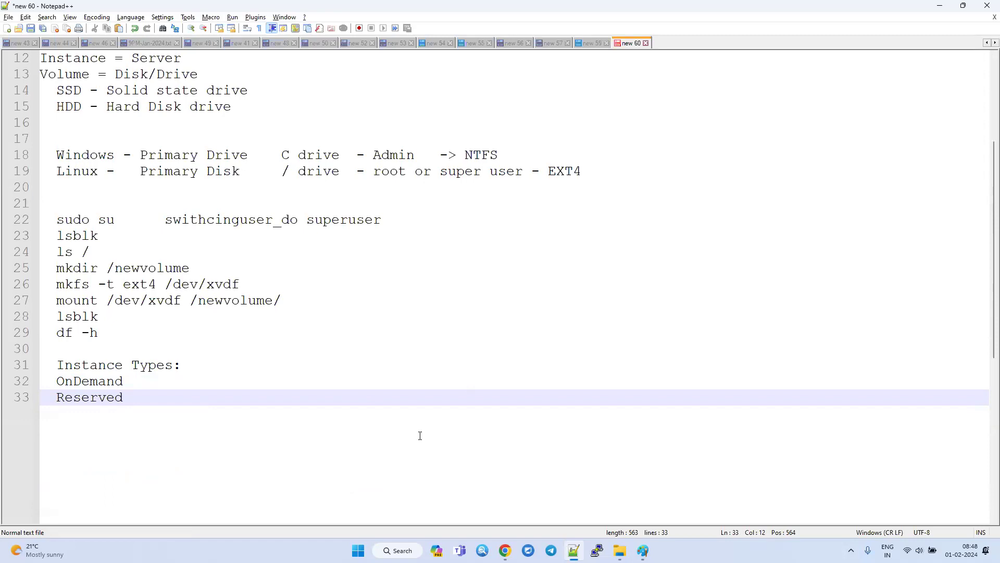
{"action": "key", "text": "Return"}
{"action": "type", "text": "Spot"}
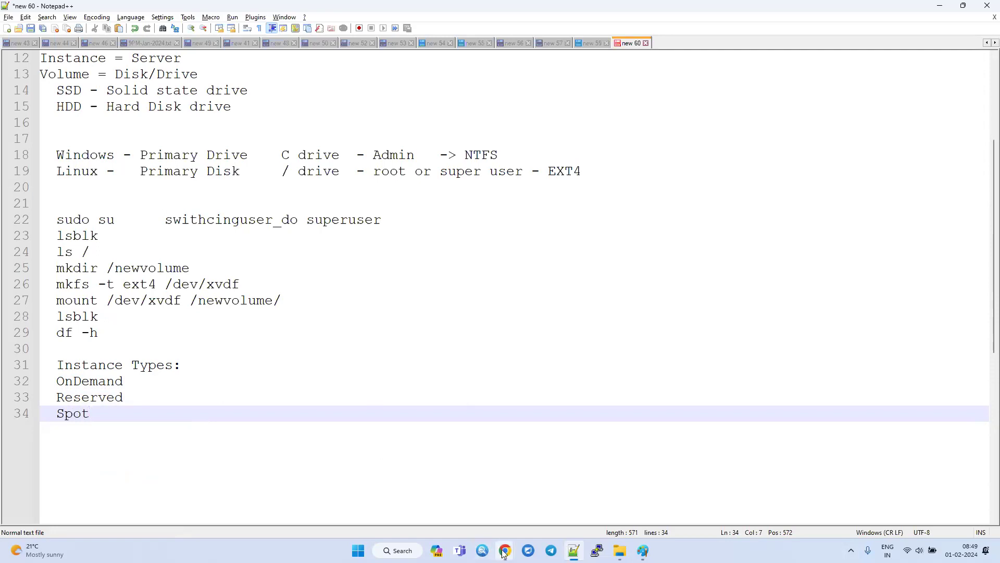
Switch to the AWS console in the browser, open the Bills page of Billing and Cost Management and review the February 2024 bill.
{"action": "mouse_move", "coordinate": [504, 550]}
{"action": "left_click", "coordinate": [584, 504]}
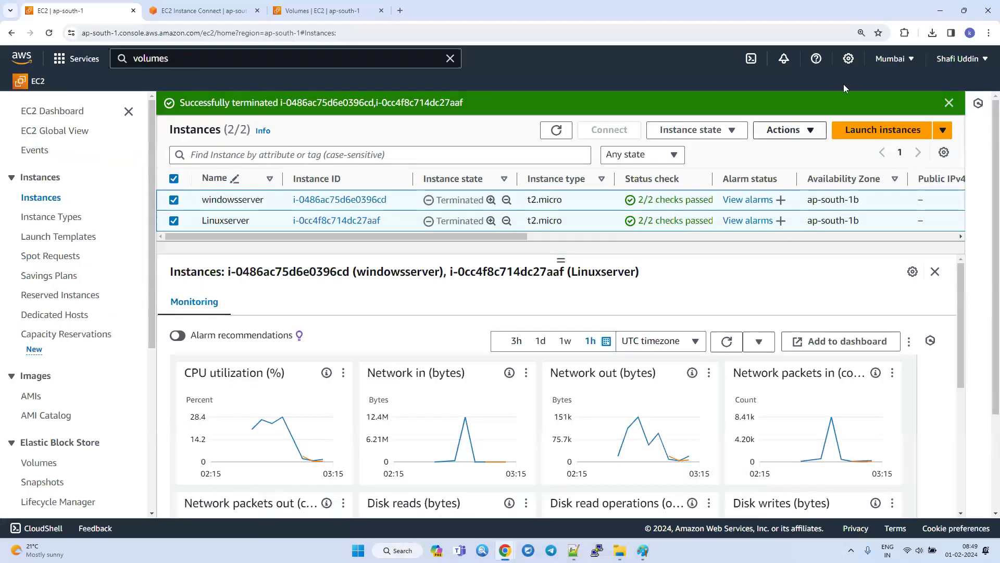
{"action": "left_click", "coordinate": [974, 60]}
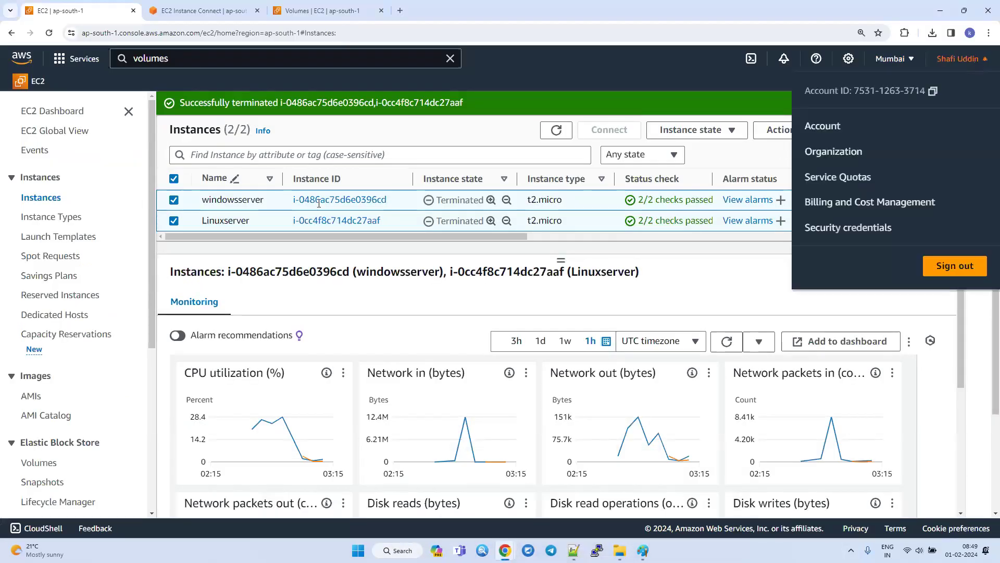
{"action": "left_click", "coordinate": [611, 80]}
{"action": "left_click", "coordinate": [976, 65]}
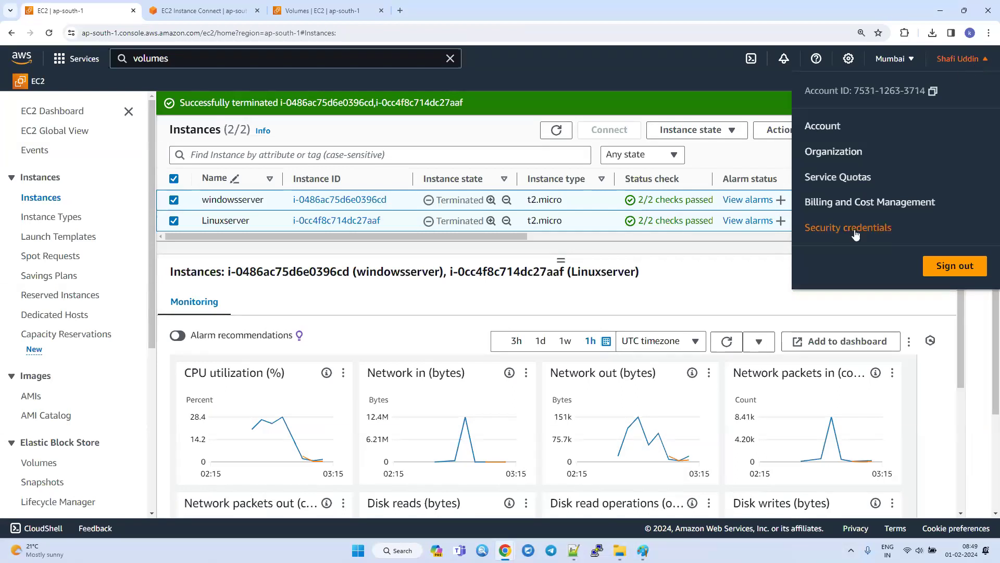
{"action": "left_click", "coordinate": [845, 204]}
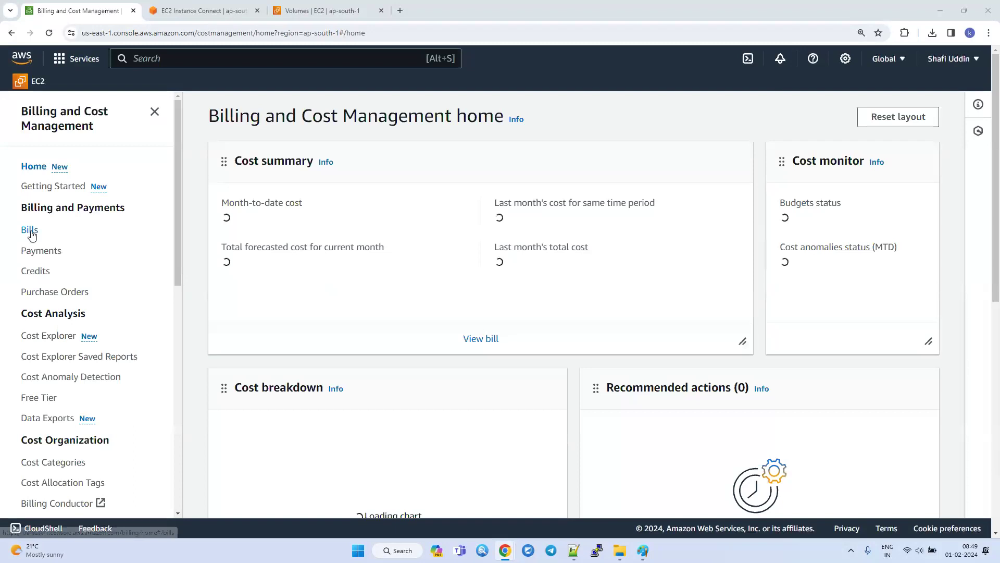
{"action": "left_click", "coordinate": [34, 233]}
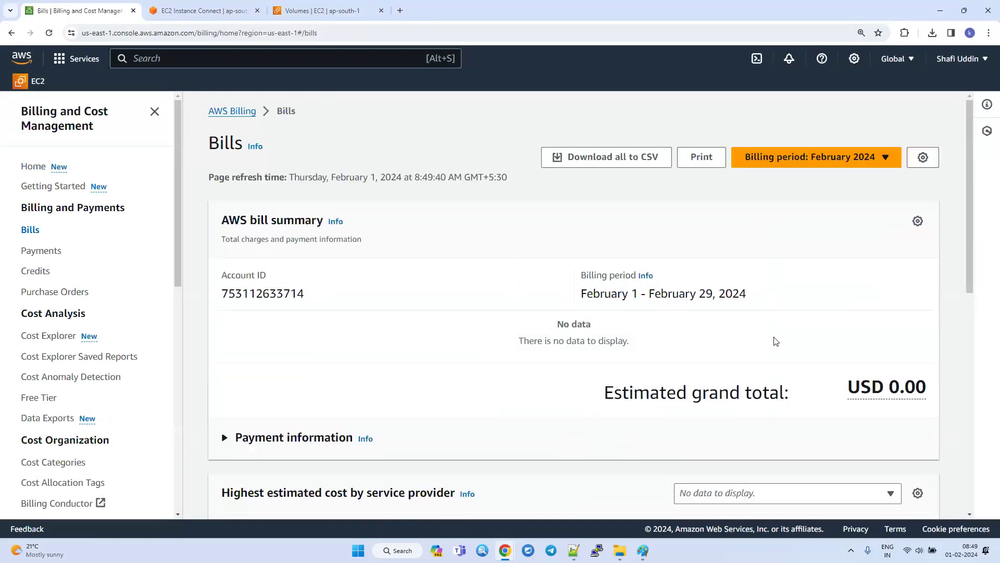
{"action": "scroll", "coordinate": [373, 393], "scroll_direction": "down", "scroll_amount": 3}
{"action": "scroll", "coordinate": [373, 393], "scroll_direction": "up", "scroll_amount": 3}
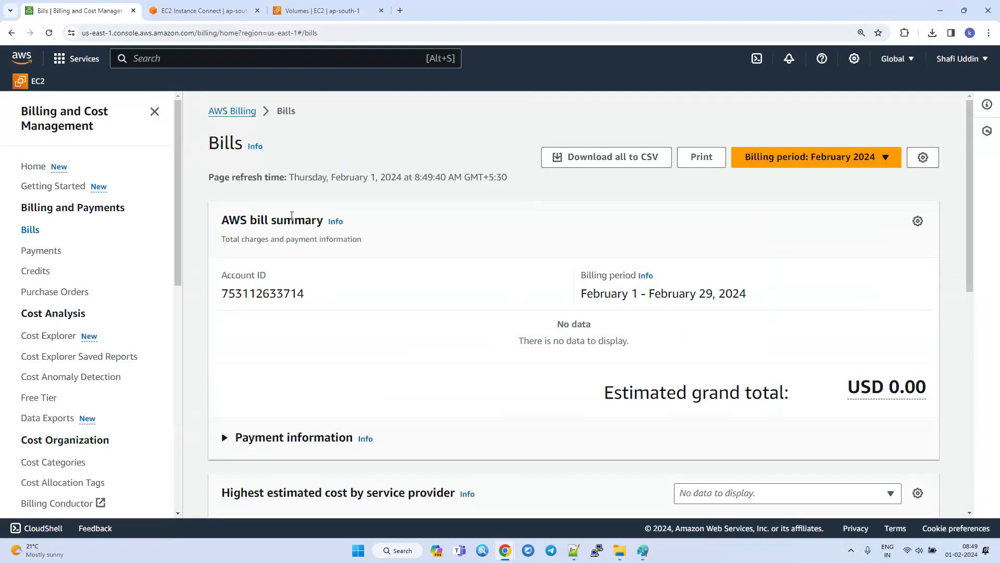
View the bills for the January 2024 and December 2023 billing periods.
{"action": "left_click", "coordinate": [760, 159]}
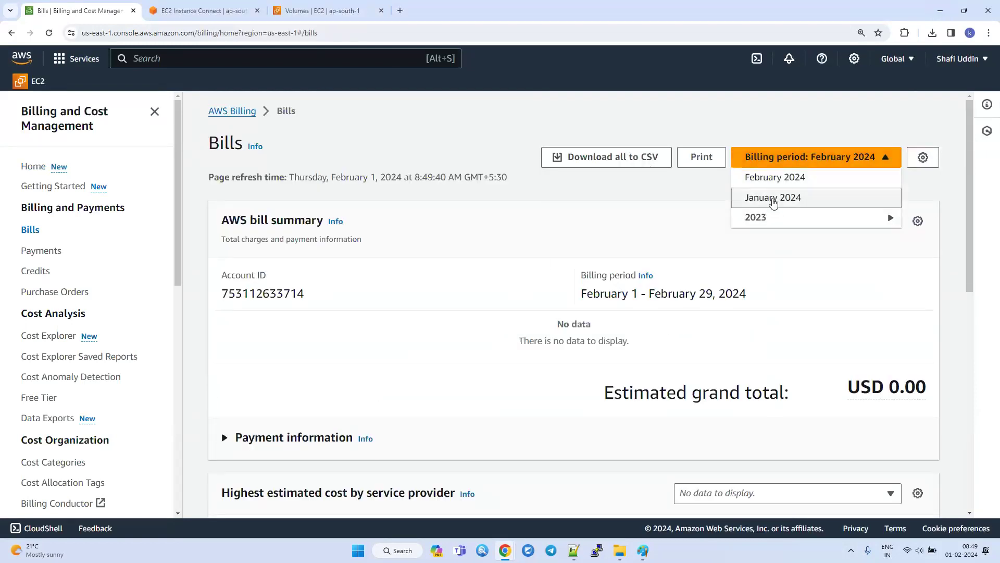
{"action": "left_click", "coordinate": [773, 202]}
{"action": "left_click", "coordinate": [805, 160]}
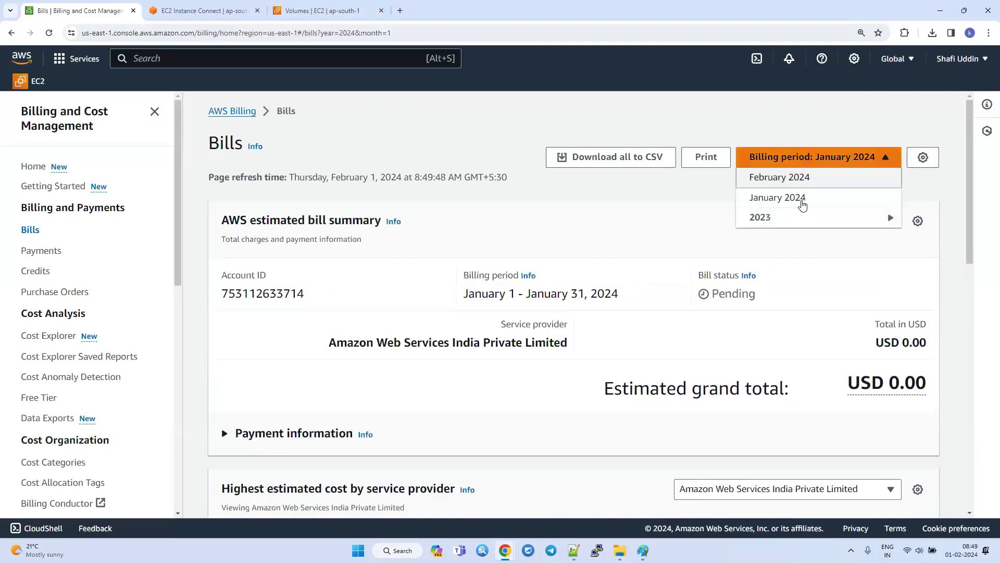
{"action": "mouse_move", "coordinate": [793, 217]}
{"action": "left_click", "coordinate": [688, 228]}
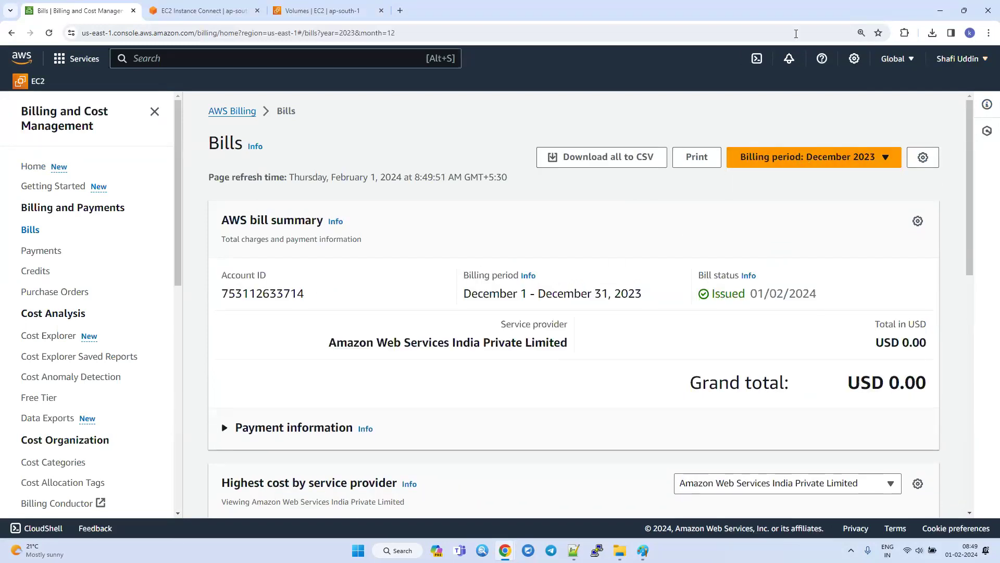
Return to the Notepad++ notes and add Dedicated on a new line below Spot.
{"action": "left_click", "coordinate": [929, 13]}
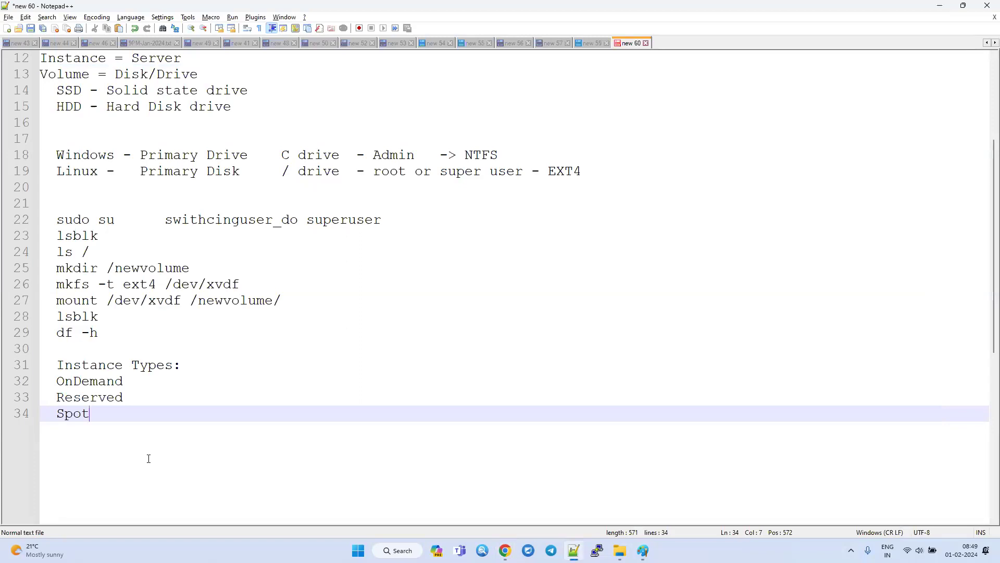
{"action": "key", "text": "Return"}
{"action": "type", "text": "DE"}
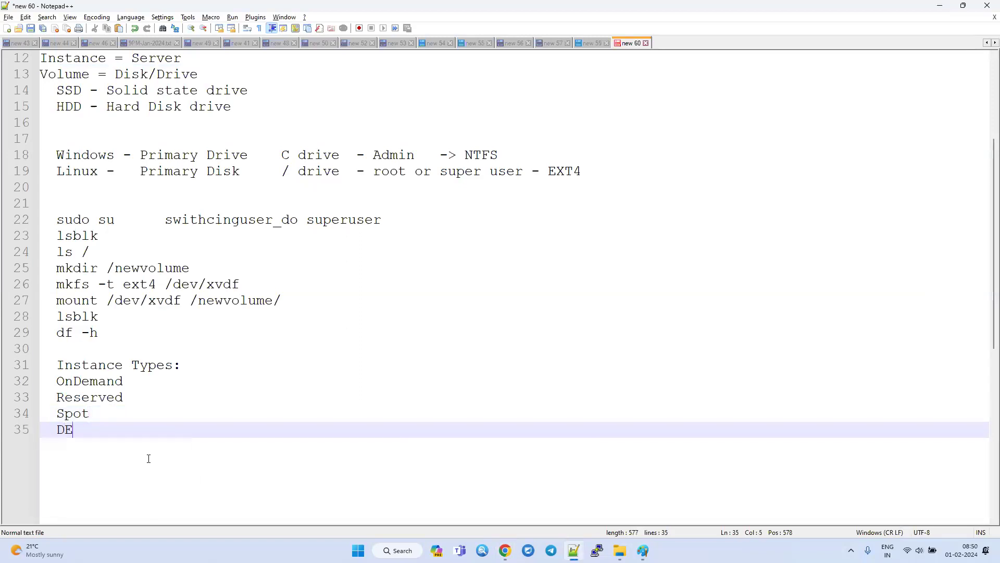
{"action": "key", "text": "BackSpace"}
{"action": "type", "text": "edicated"}
Look at the Paint region diagram and go back to the Notepad++ notes.
{"action": "left_click", "coordinate": [685, 516]}
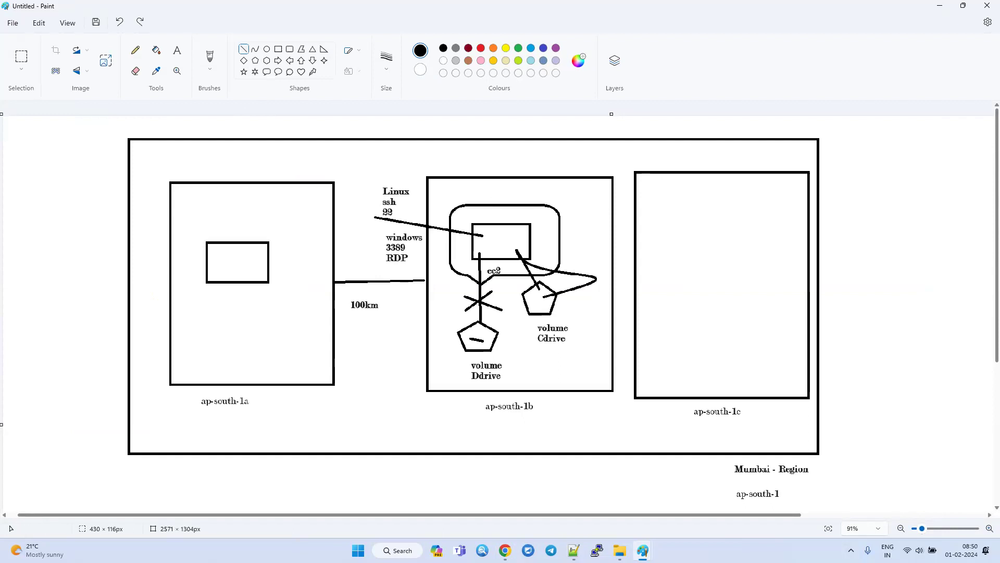
{"action": "key", "text": "alt+Tab"}
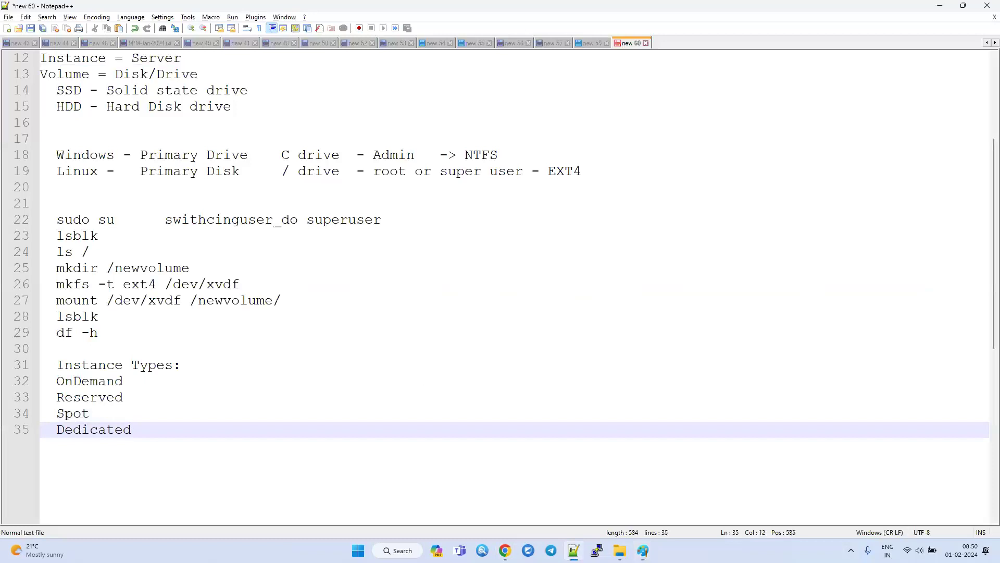
{"action": "key", "text": "alt+Tab"}
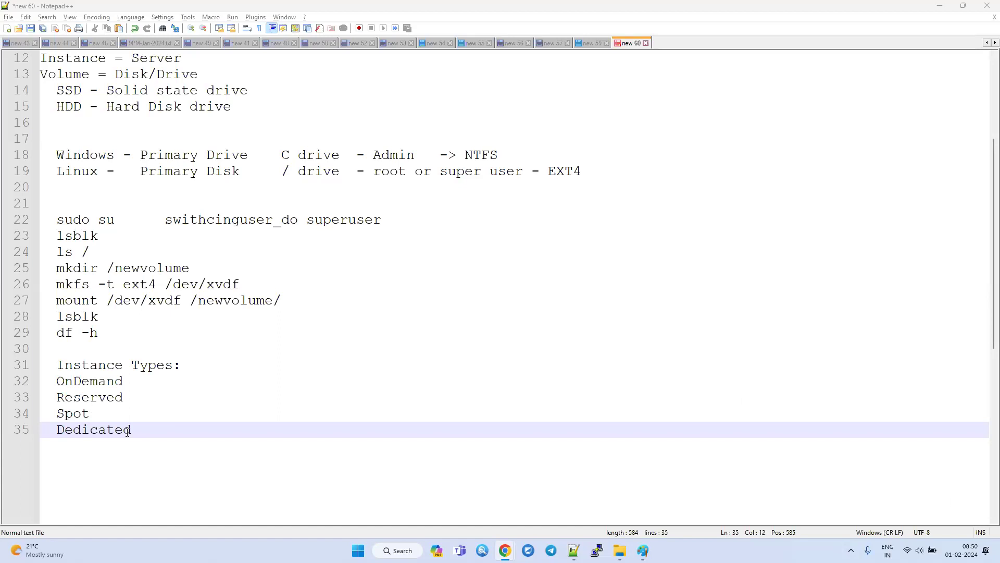
Select the Instance Types list in the notes, switch to Paint and draw a line from the Ddrive volume across the ap-south-1a instance box.
{"action": "left_click_drag", "start_coordinate": [145, 429], "coordinate": [49, 359]}
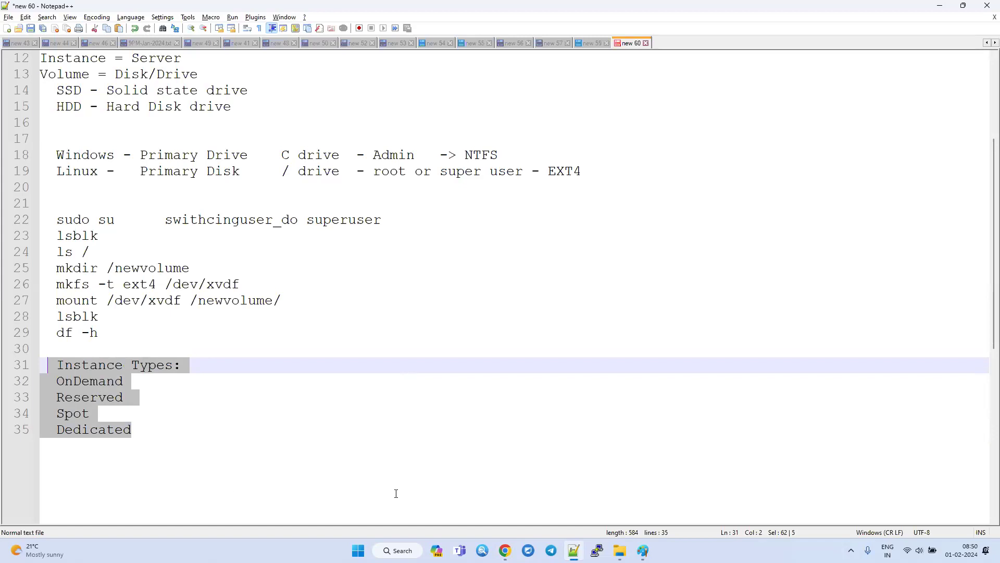
{"action": "left_click", "coordinate": [705, 499]}
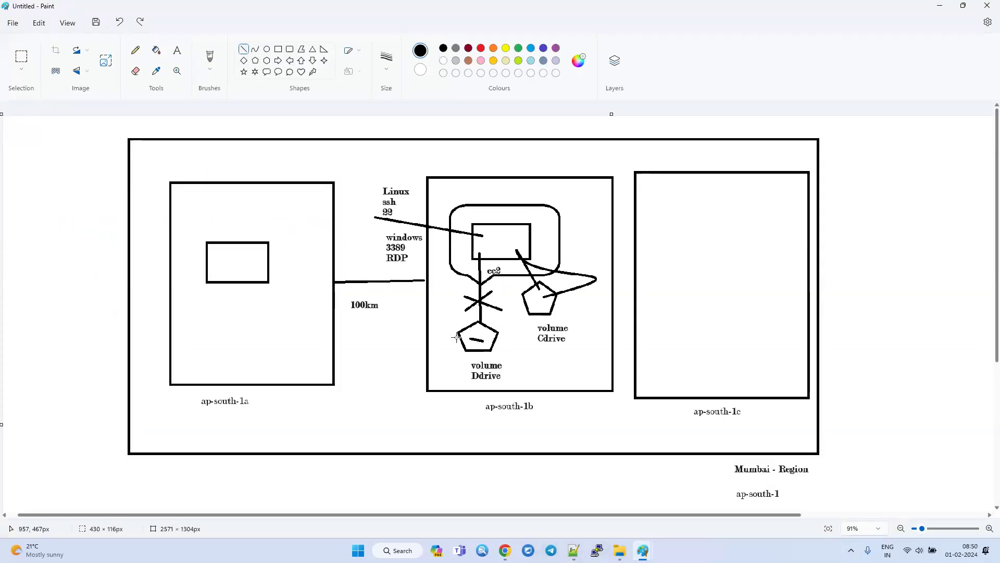
{"action": "left_click_drag", "start_coordinate": [460, 330], "coordinate": [185, 251]}
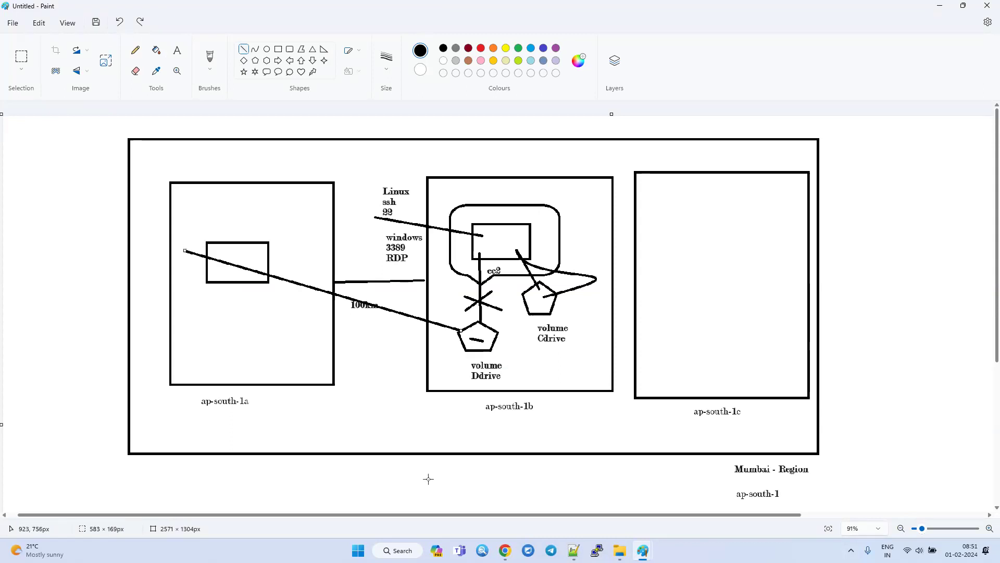